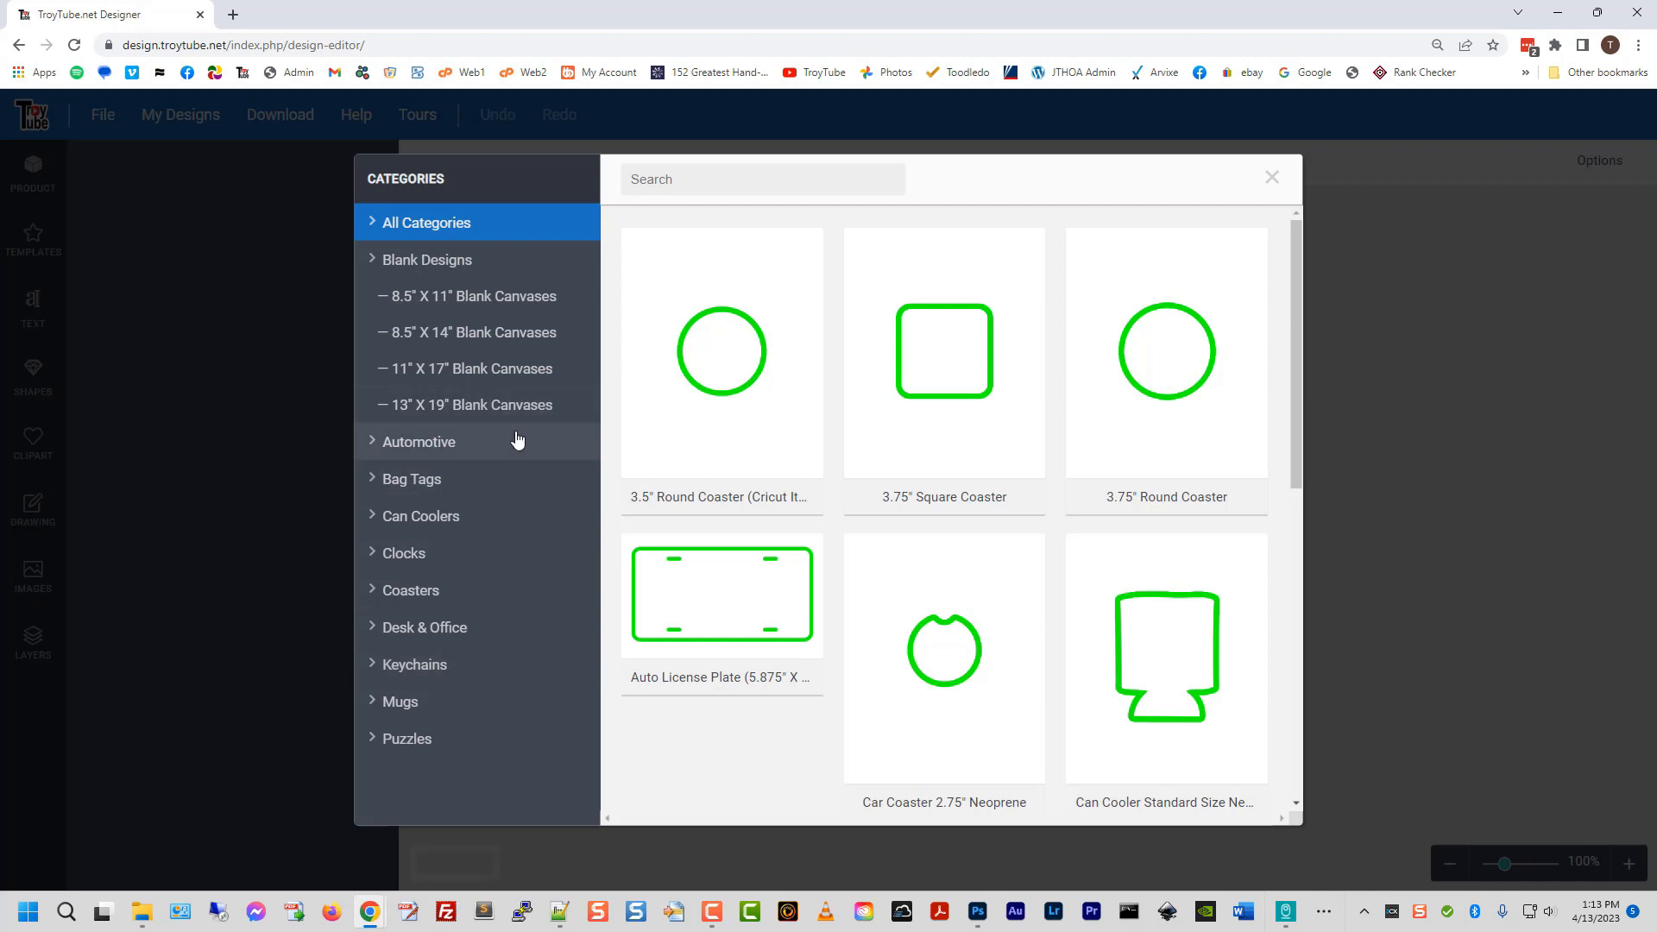
- Show the 8.5" X 11" Blank Canvases category, examine its grid and no-grid layouts, and dismiss the product chooser
{"action": "left_click", "coordinate": [506, 301]}
{"action": "mouse_move", "coordinate": [953, 389]}
{"action": "mouse_move", "coordinate": [770, 387]}
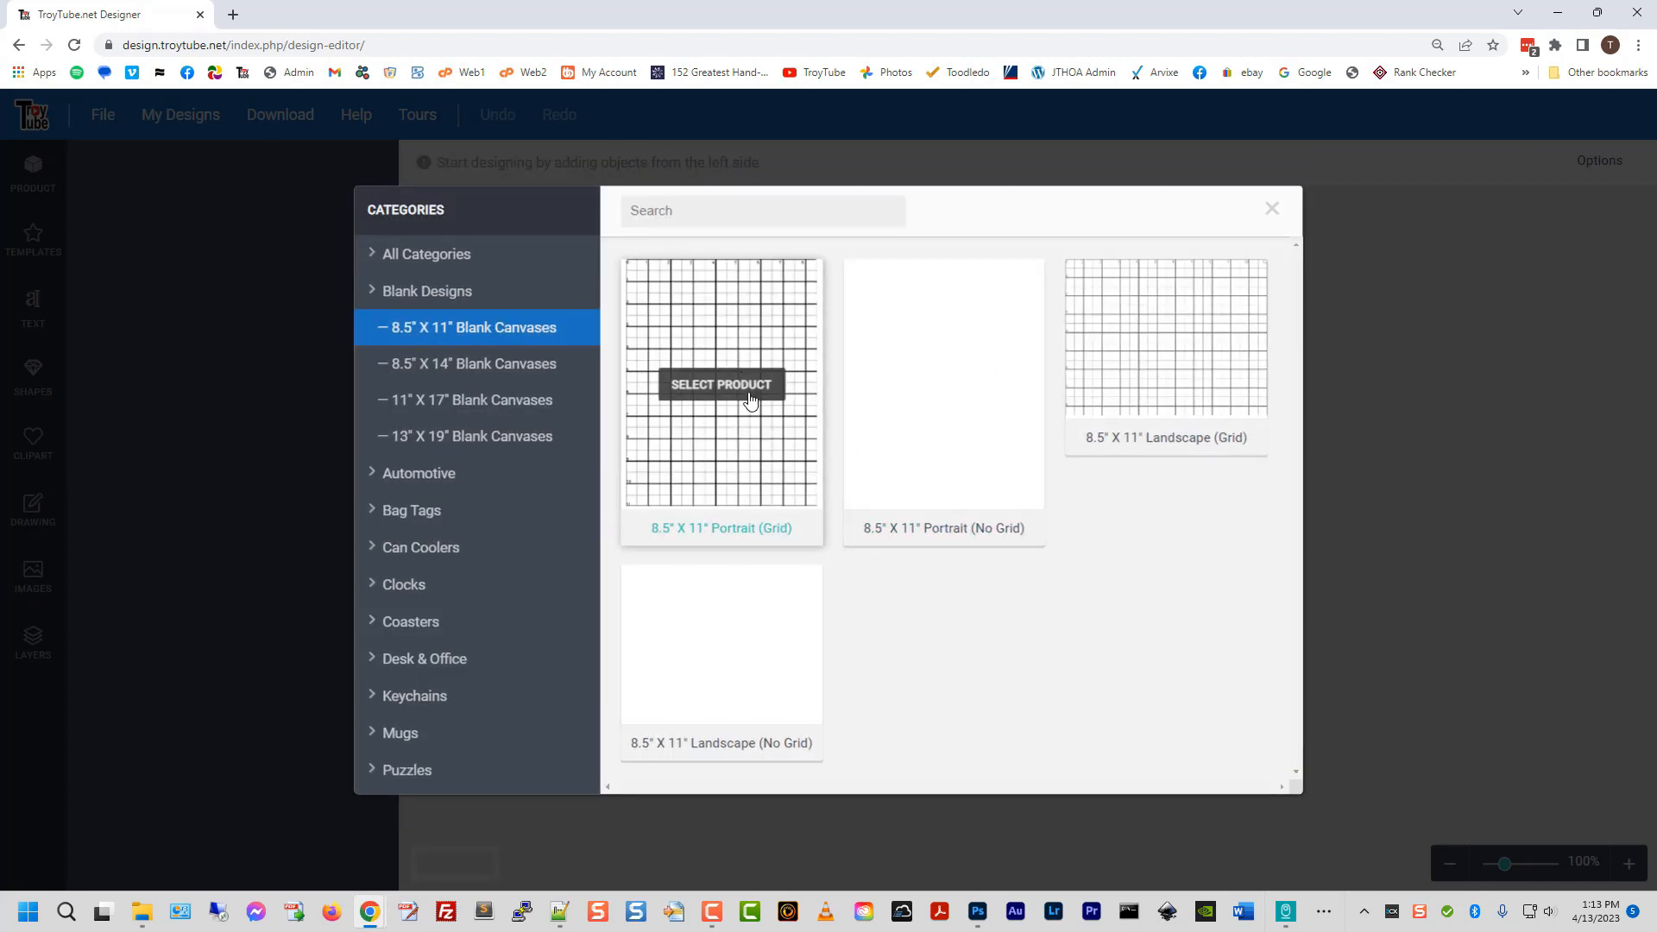
{"action": "mouse_move", "coordinate": [674, 605]}
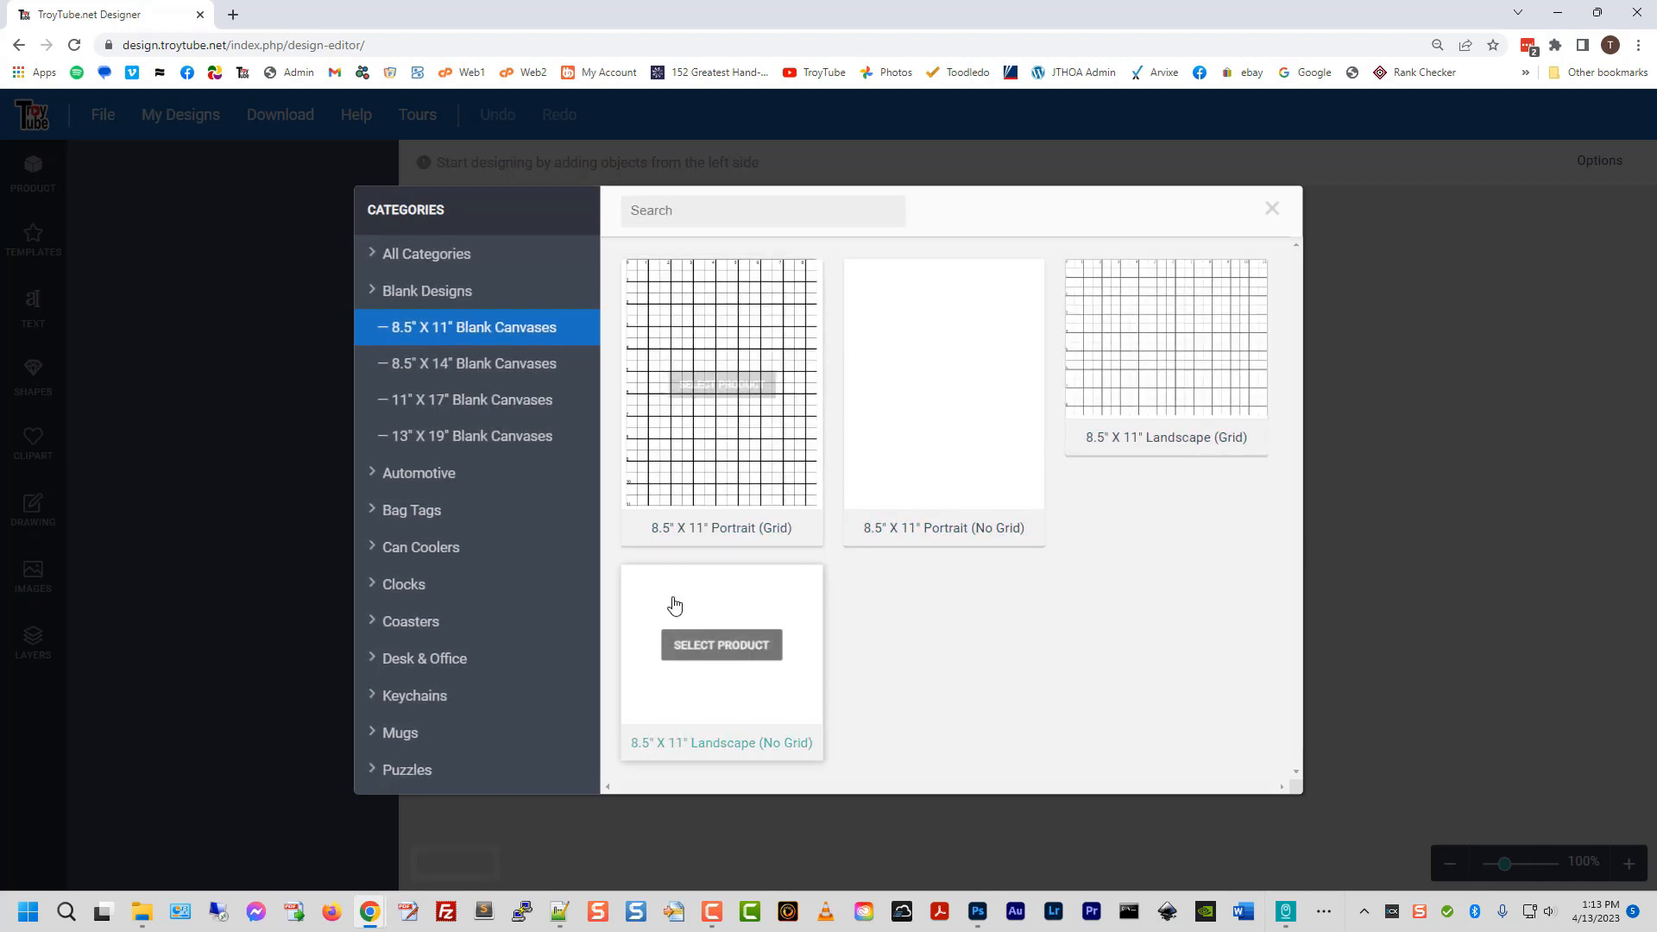
{"action": "left_click", "coordinate": [1272, 212]}
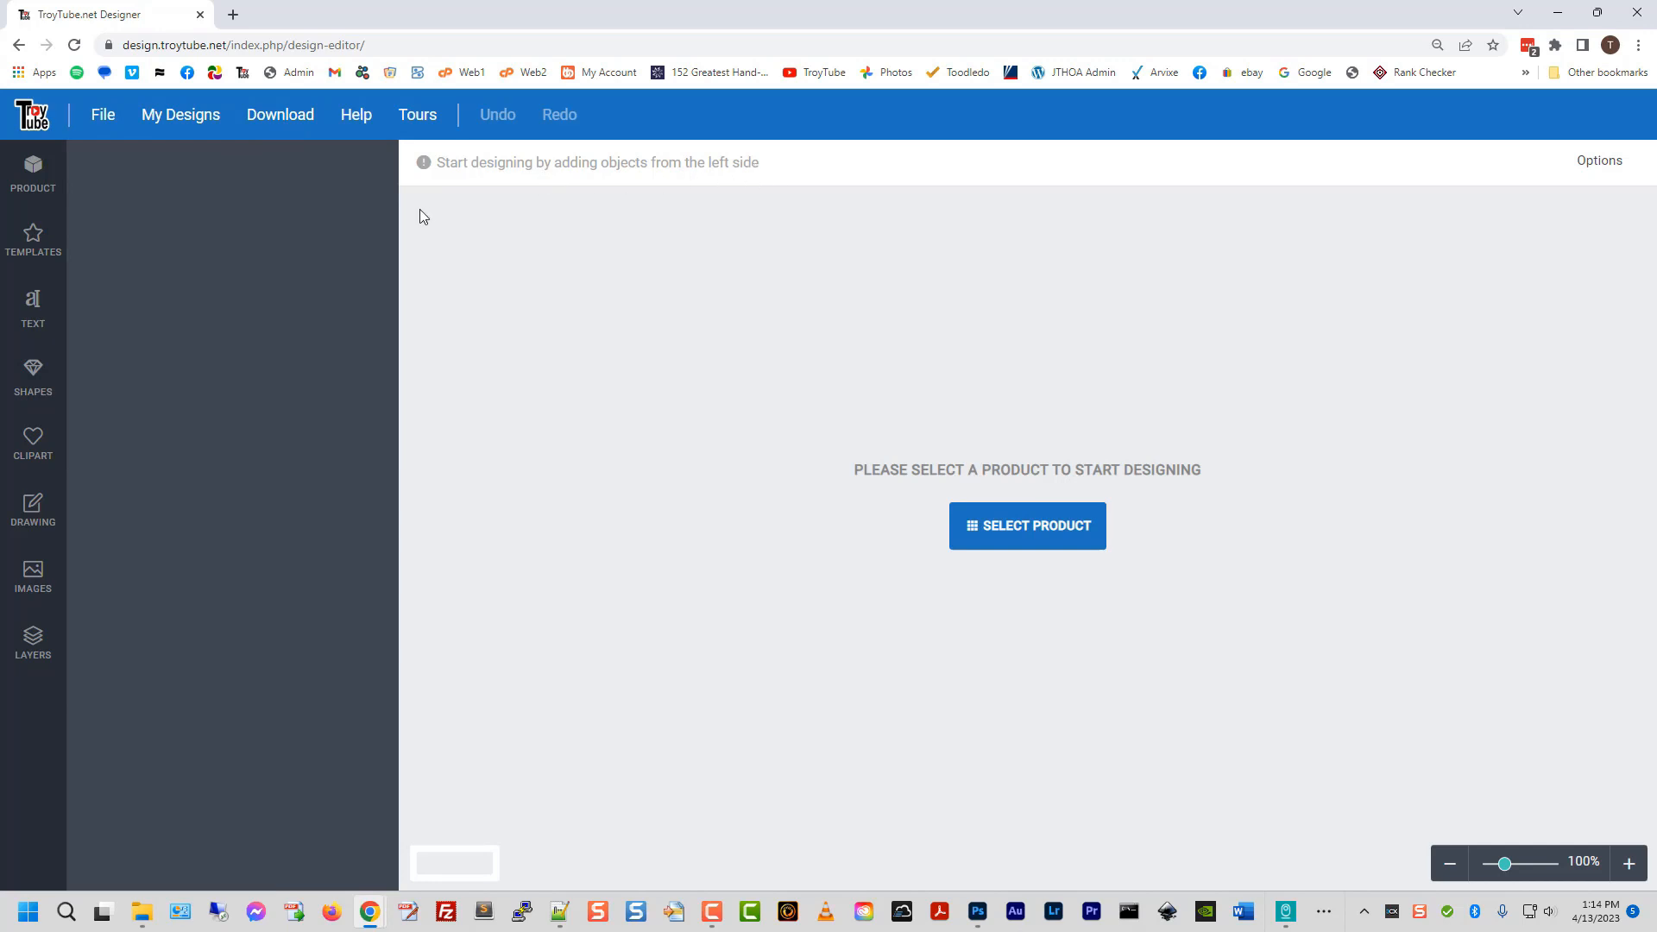
- Read the Known Bugs page linked from the quick help, return to the design editor and dismiss the product chooser
{"action": "left_click", "coordinate": [361, 123]}
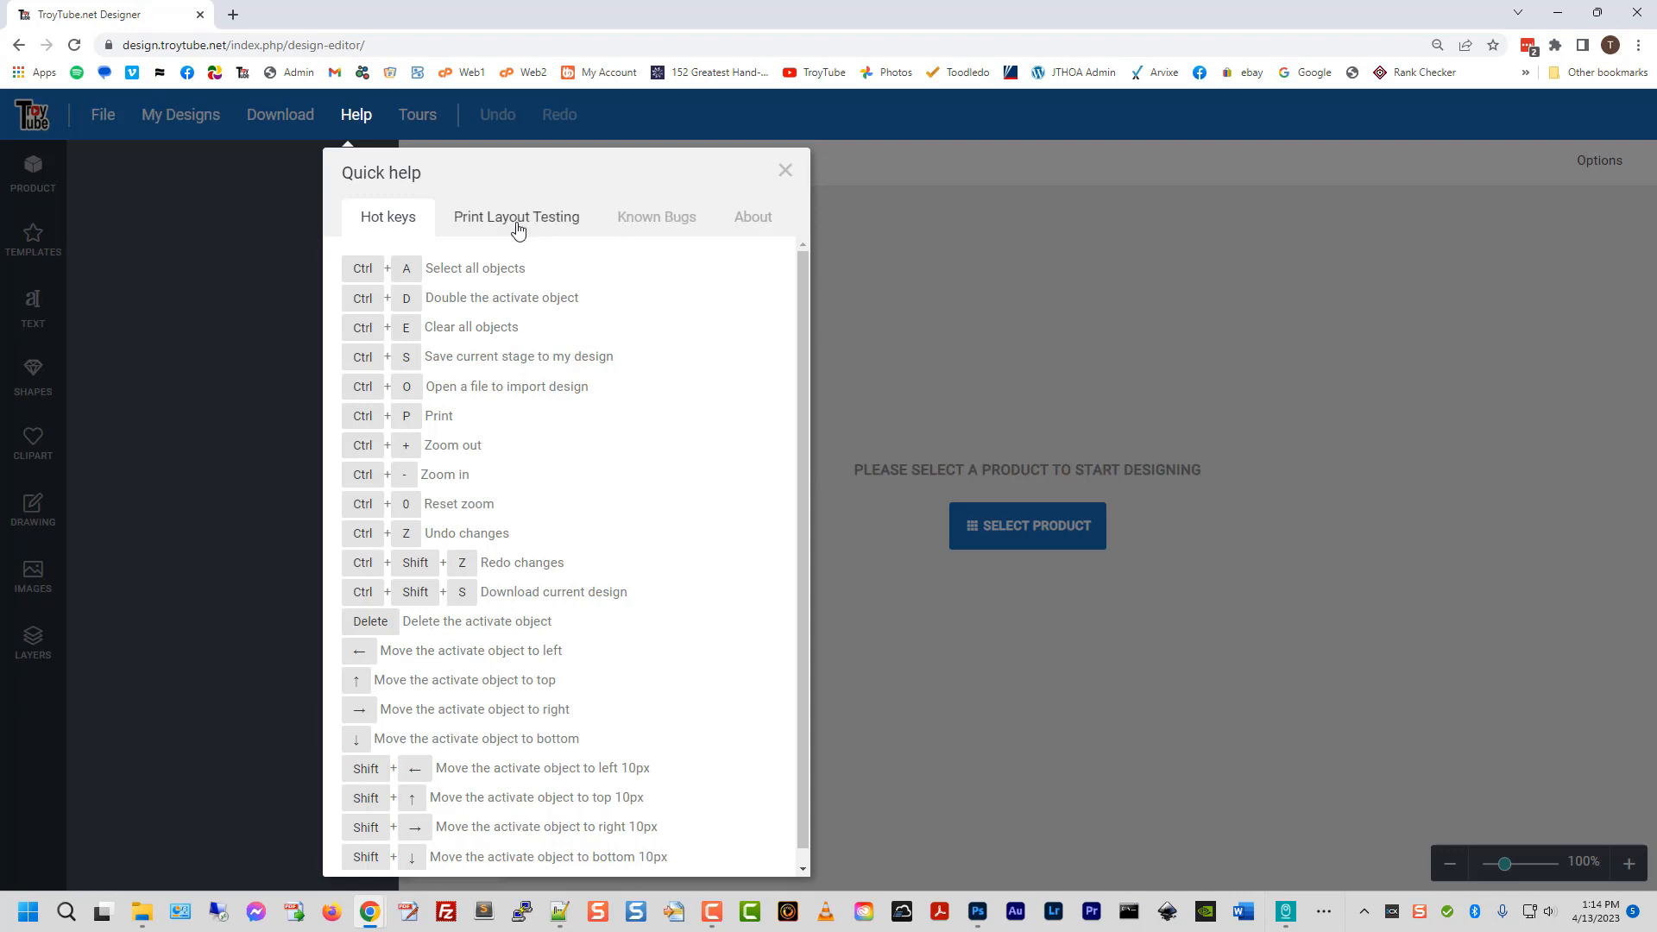
{"action": "left_click", "coordinate": [658, 226]}
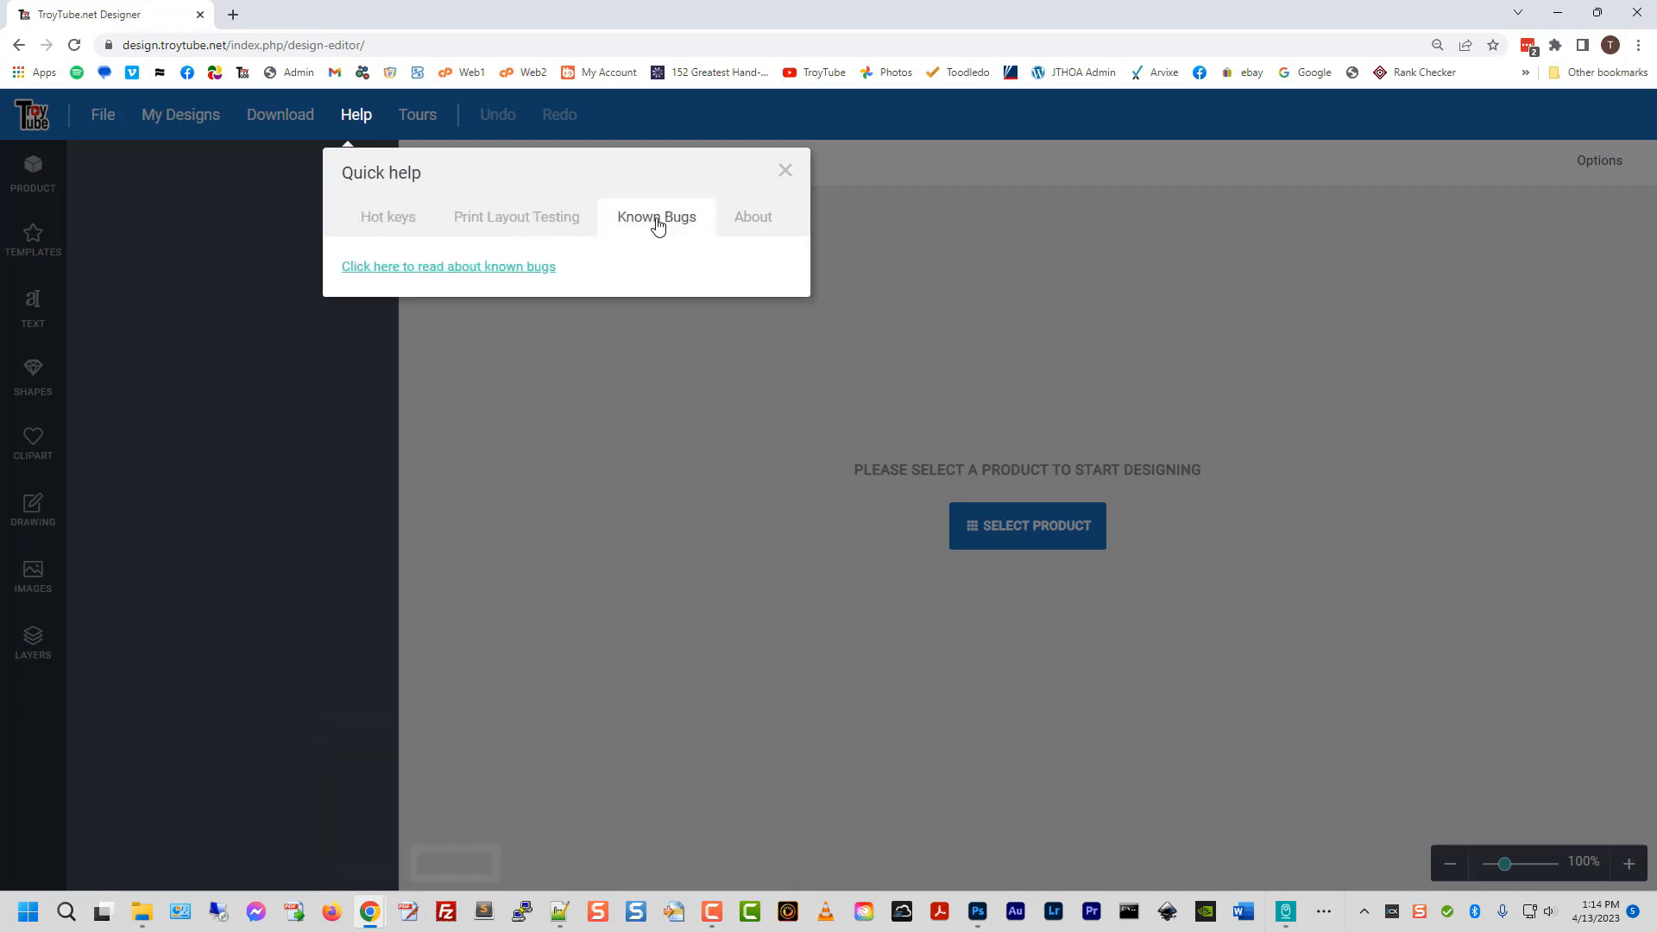
{"action": "left_click", "coordinate": [464, 275]}
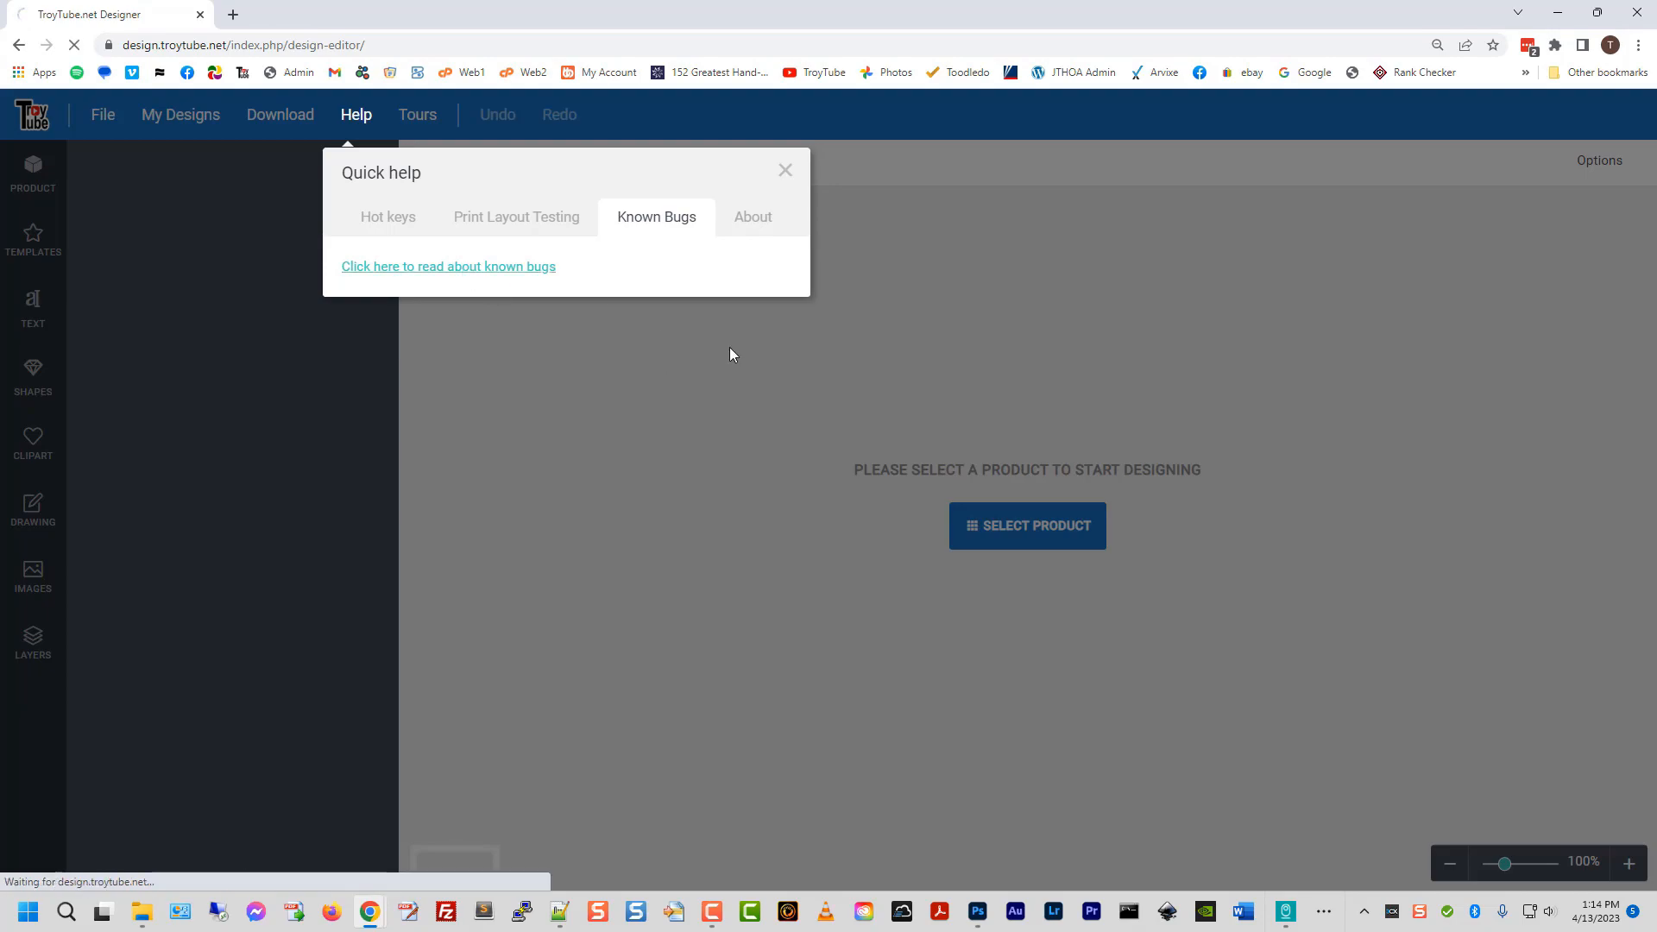
{"action": "scroll", "coordinate": [623, 482], "scroll_direction": "down", "scroll_amount": 3}
{"action": "scroll", "coordinate": [623, 481], "scroll_direction": "down", "scroll_amount": 15}
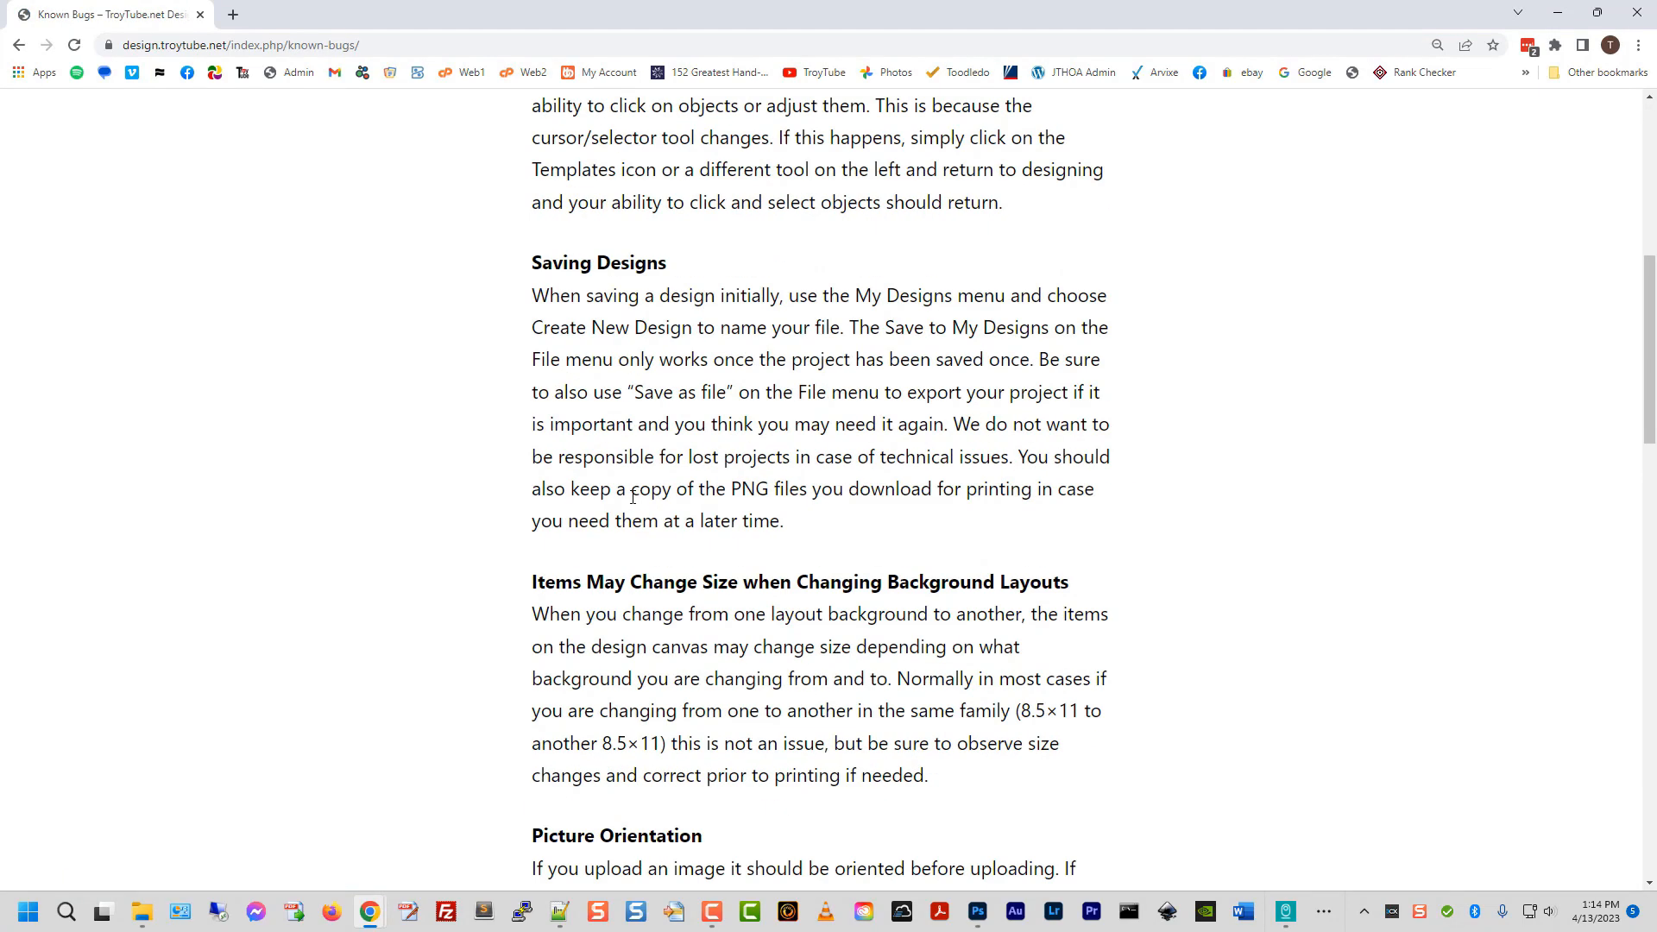
{"action": "scroll", "coordinate": [636, 506], "scroll_direction": "down", "scroll_amount": 5}
{"action": "scroll", "coordinate": [636, 518], "scroll_direction": "up", "scroll_amount": 18}
{"action": "scroll", "coordinate": [634, 514], "scroll_direction": "up", "scroll_amount": 10}
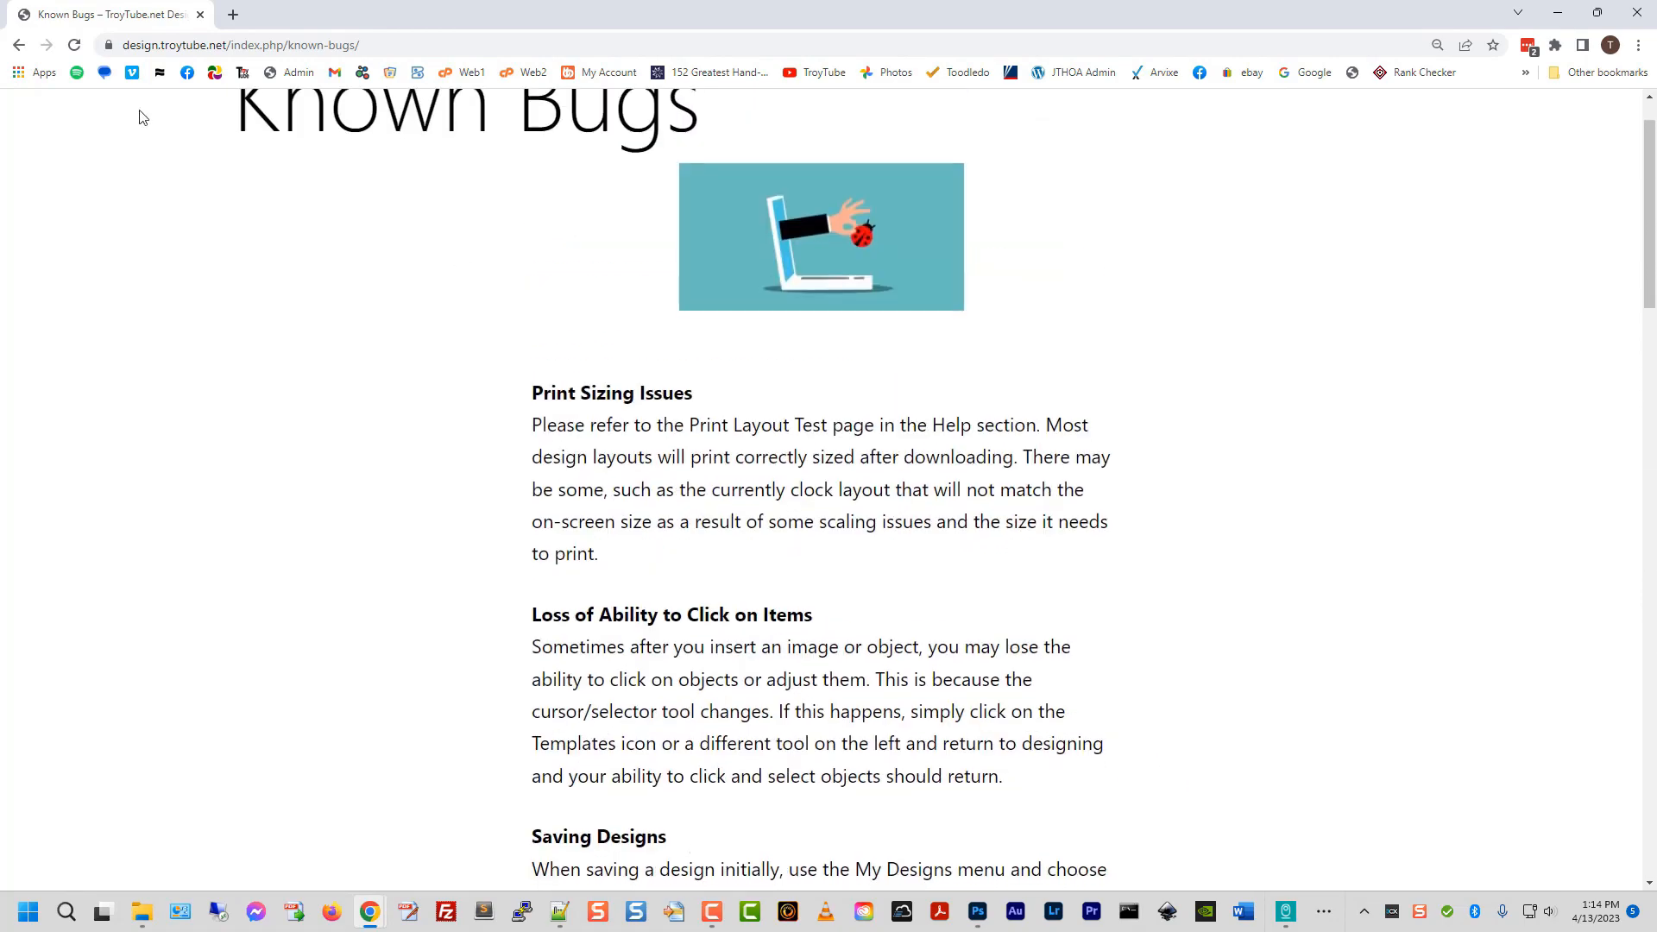
{"action": "left_click", "coordinate": [19, 49]}
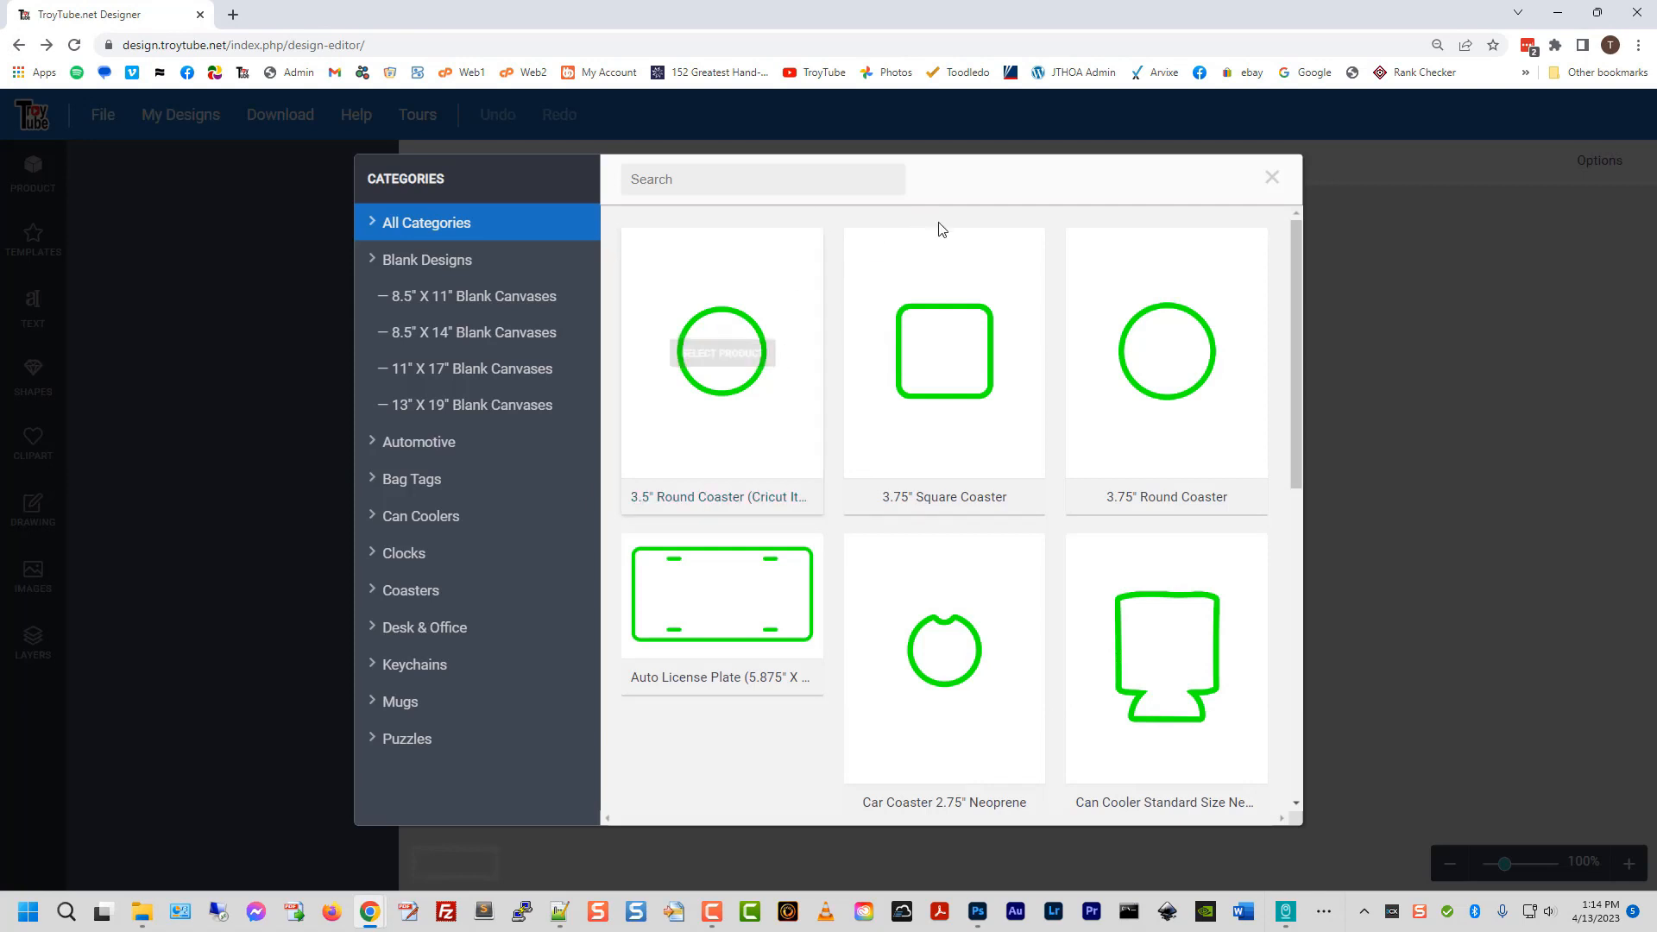
{"action": "left_click", "coordinate": [1277, 180]}
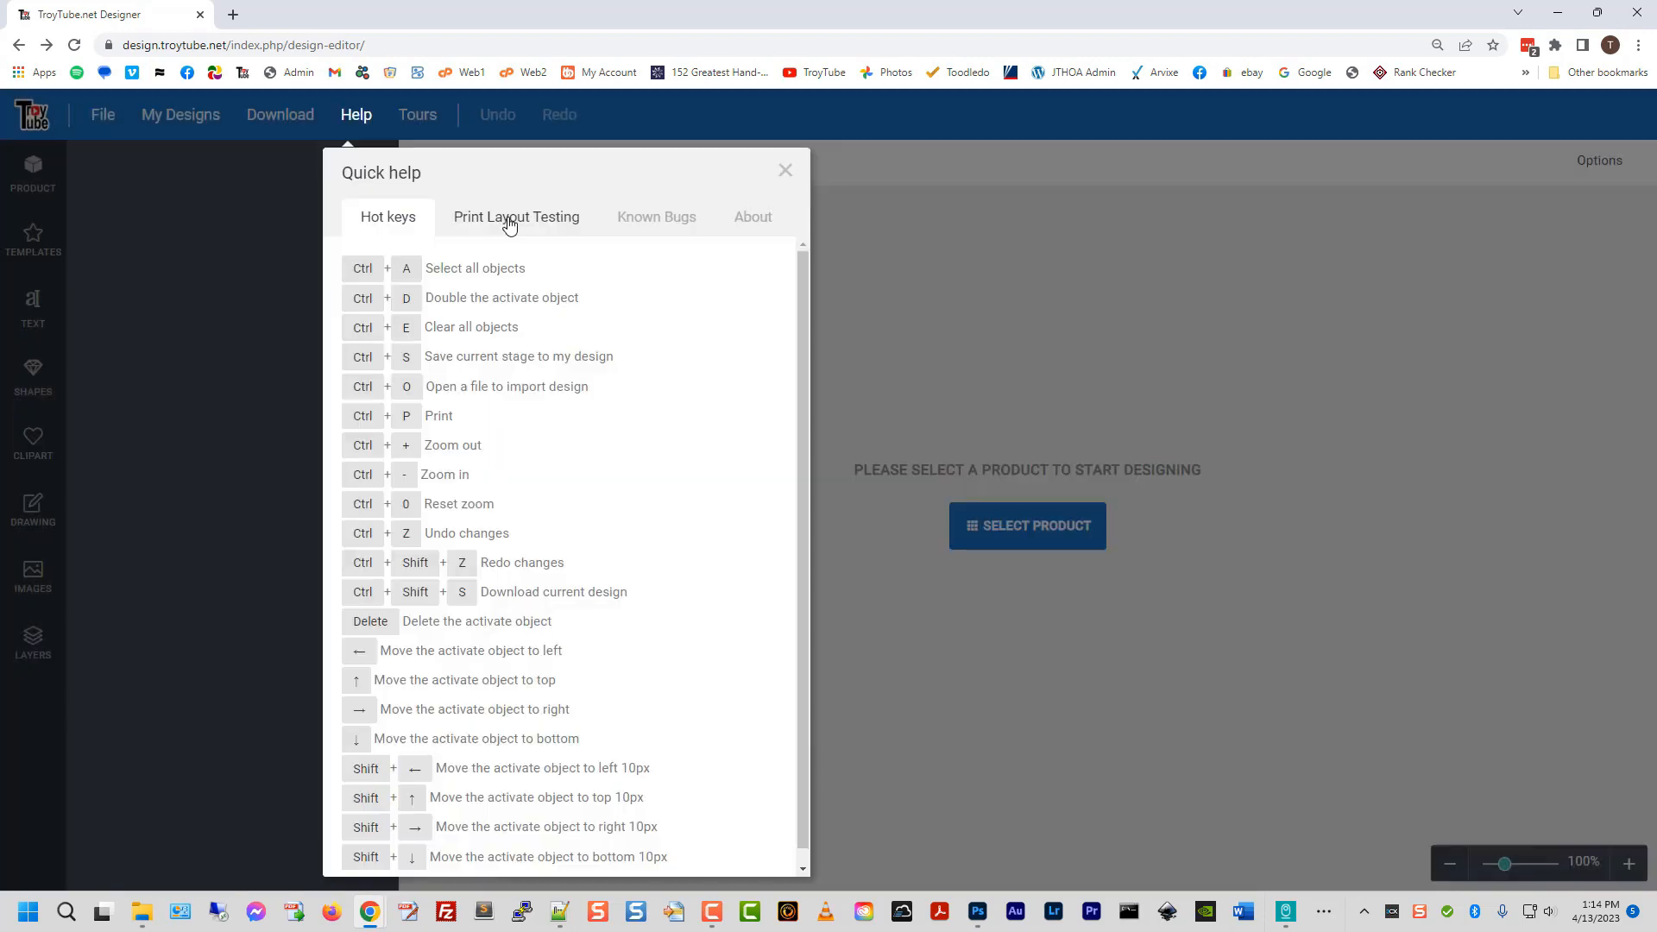
- Open the print layout troubleshooting guide from the quick help and skim its introduction, ruler photo and test file links
{"action": "left_click", "coordinate": [509, 223]}
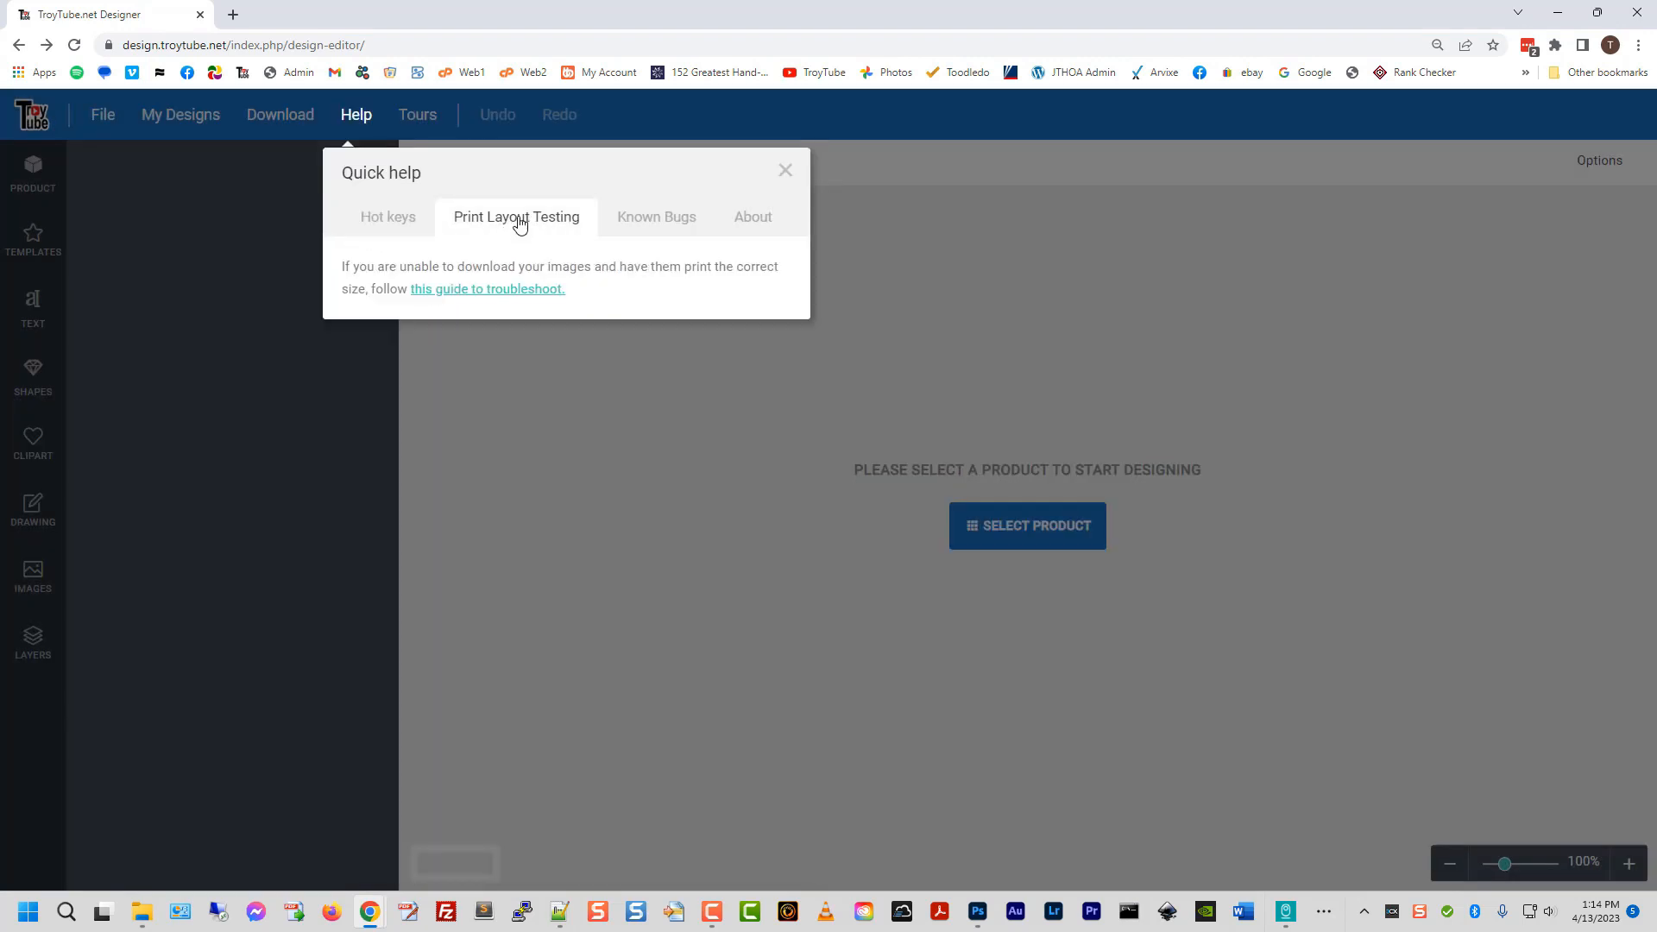
{"action": "left_click", "coordinate": [501, 296]}
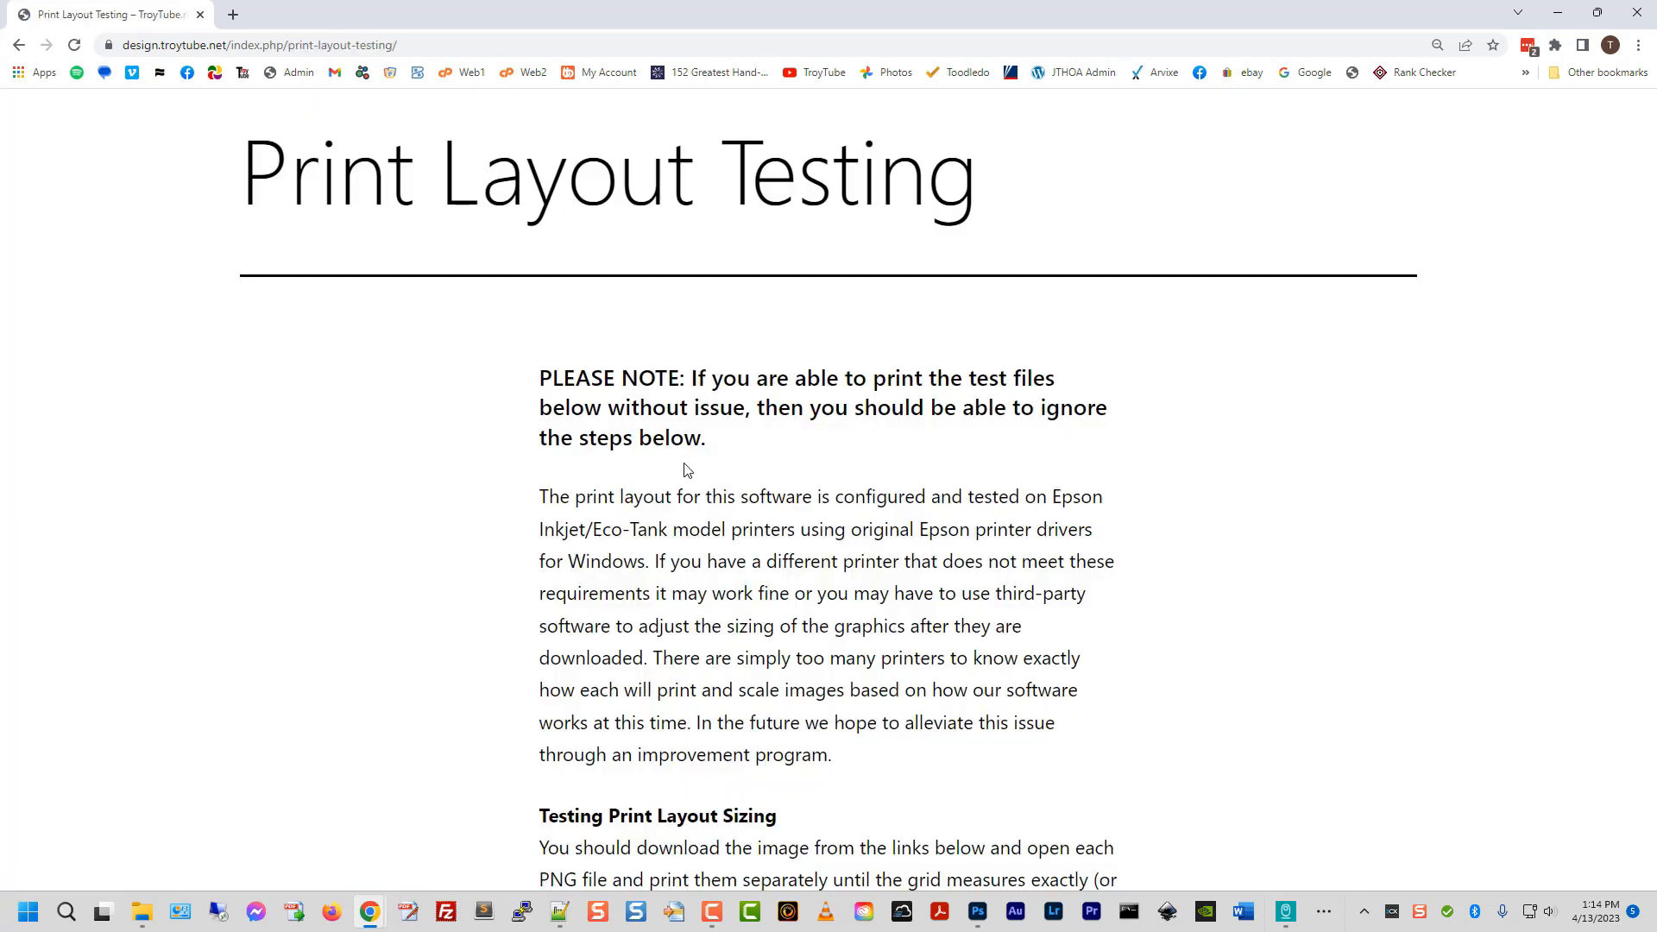
{"action": "scroll", "coordinate": [686, 467], "scroll_direction": "down", "scroll_amount": 9}
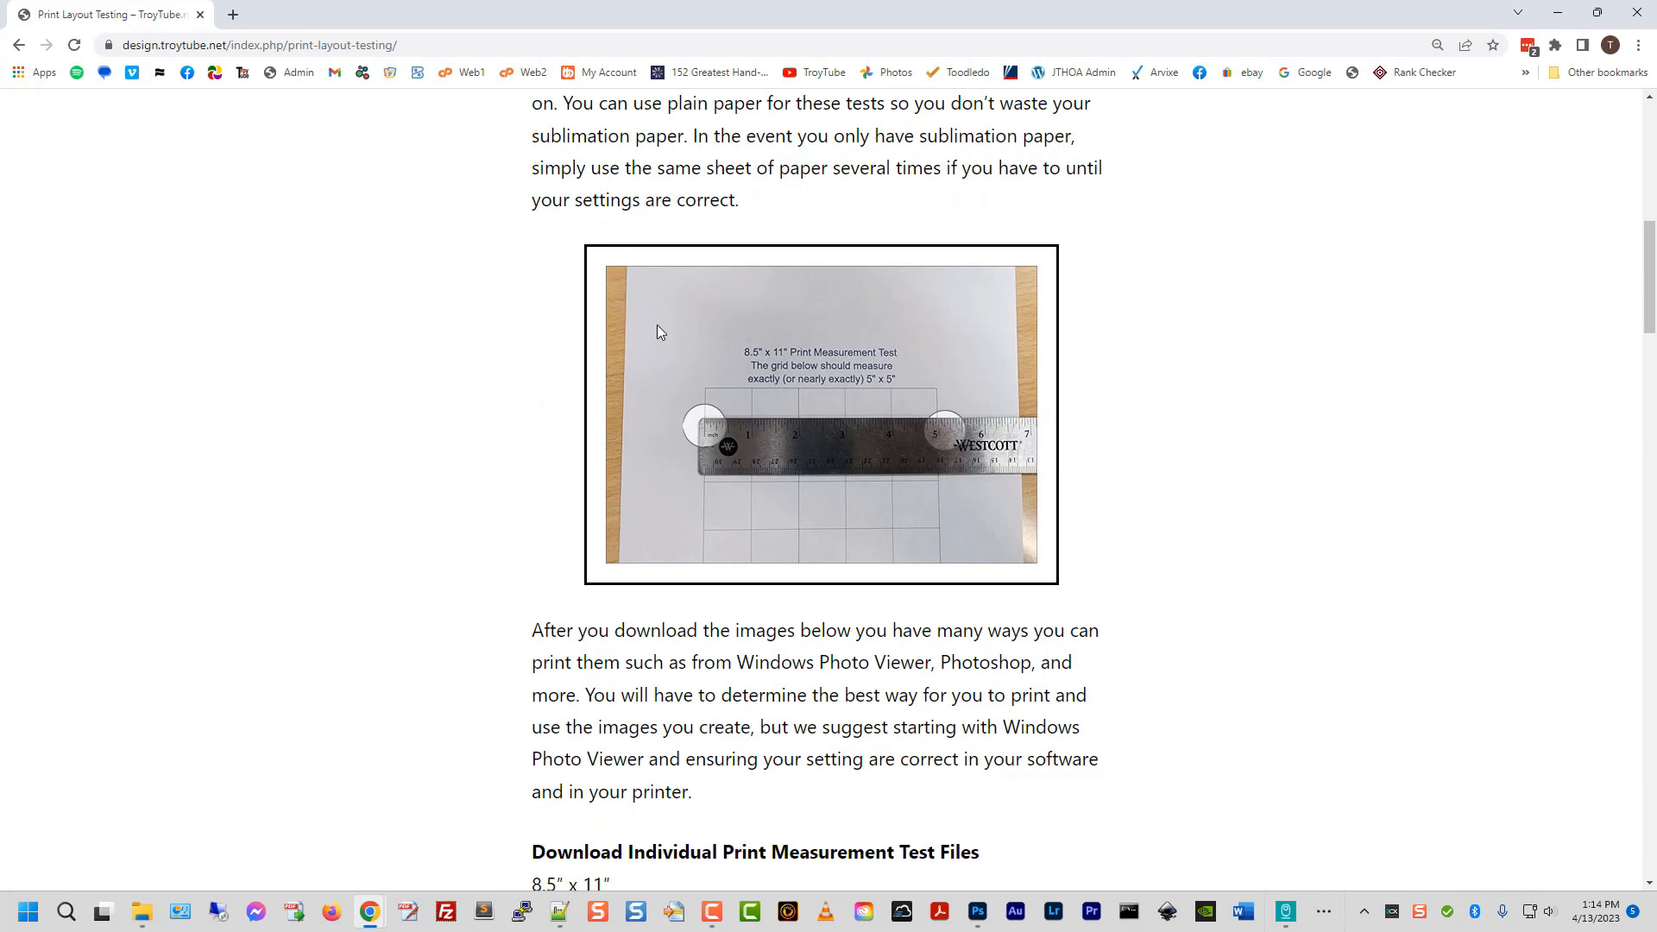
{"action": "scroll", "coordinate": [652, 341], "scroll_direction": "down", "scroll_amount": 5}
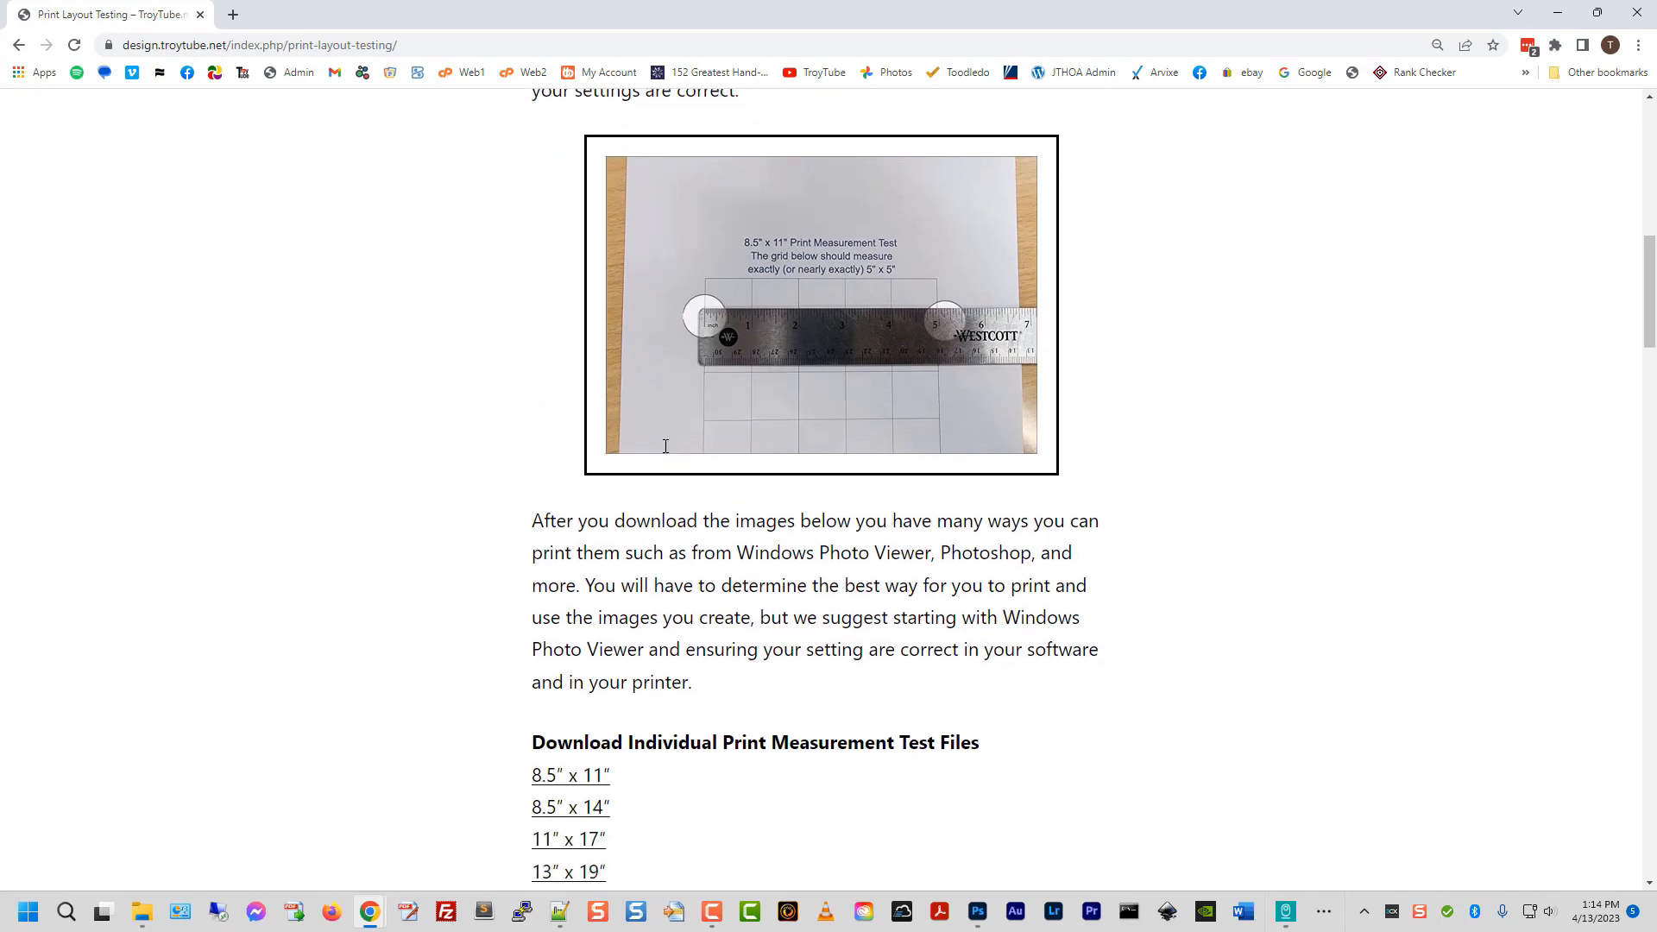
{"action": "scroll", "coordinate": [665, 450], "scroll_direction": "up", "scroll_amount": 3}
{"action": "scroll", "coordinate": [666, 450], "scroll_direction": "up", "scroll_amount": 7}
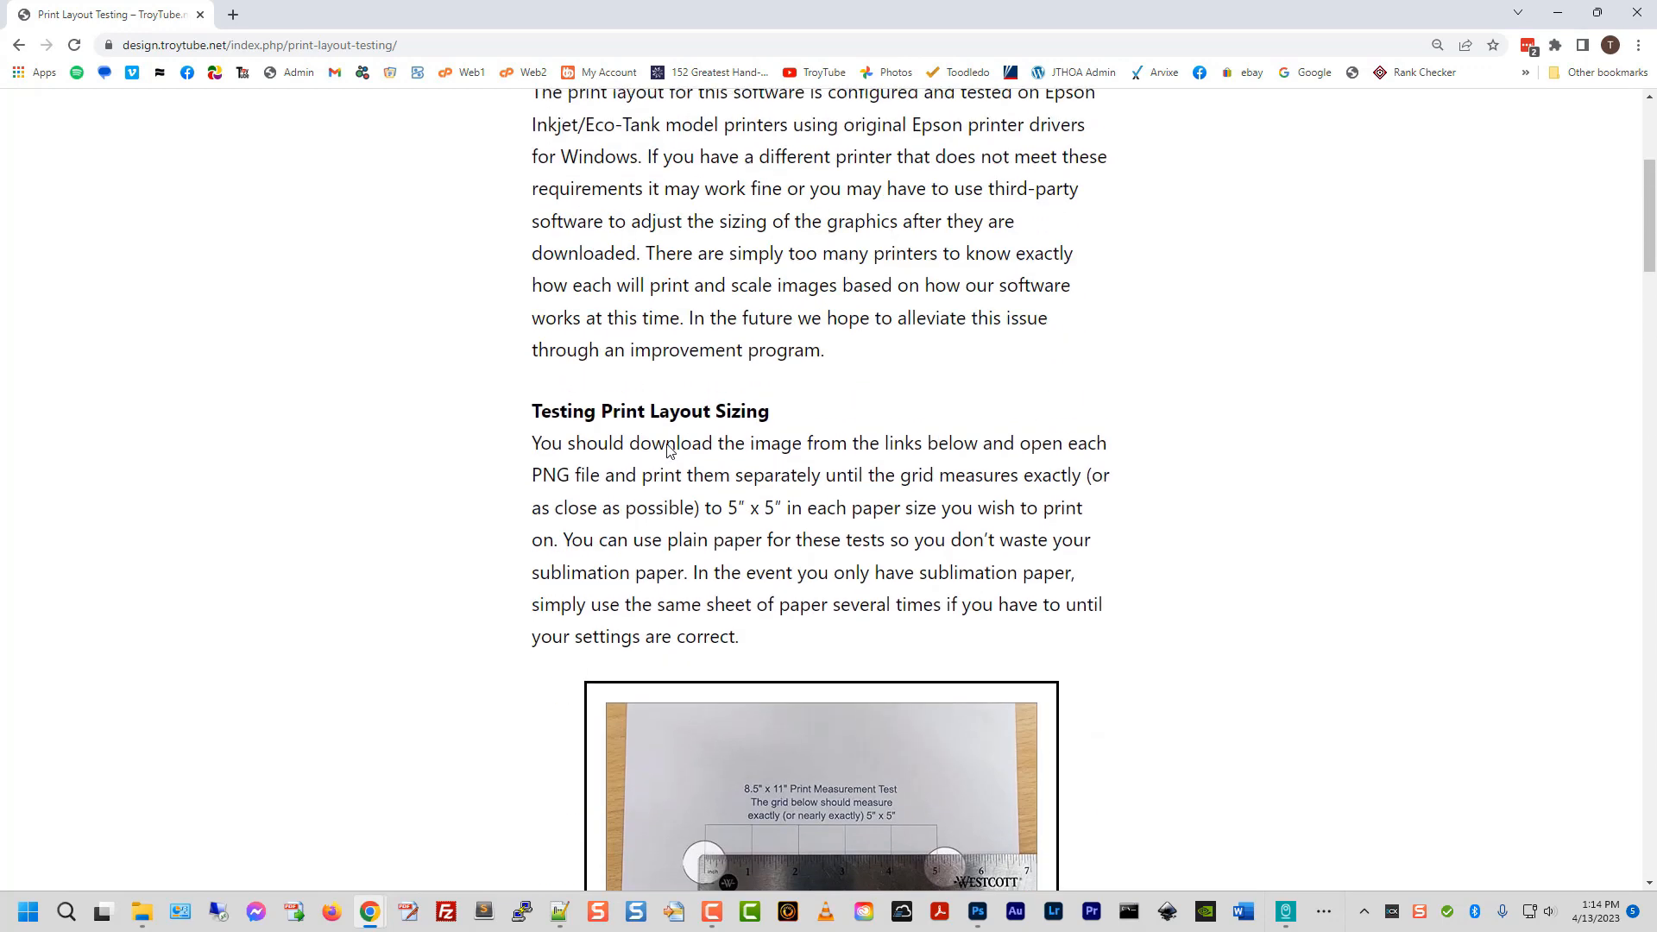
{"action": "scroll", "coordinate": [667, 450], "scroll_direction": "up", "scroll_amount": 2}
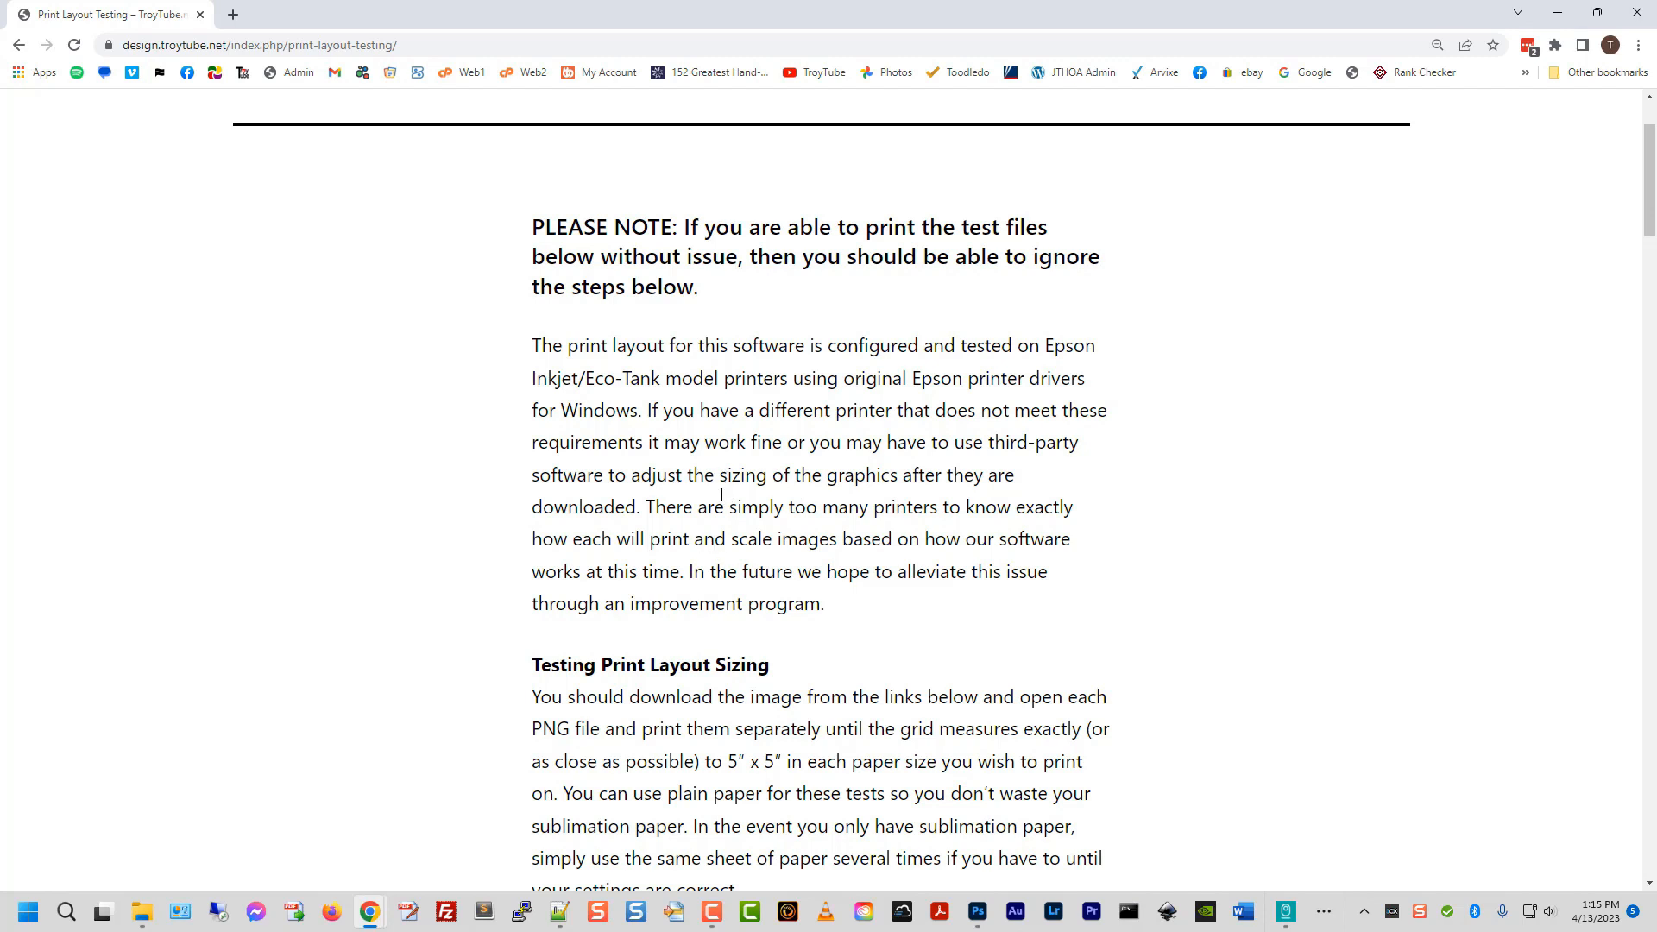
- Read the Testing Print Layout Sizing section through to the individual print measurement test files for each paper size
{"action": "scroll", "coordinate": [748, 542], "scroll_direction": "down", "scroll_amount": 1}
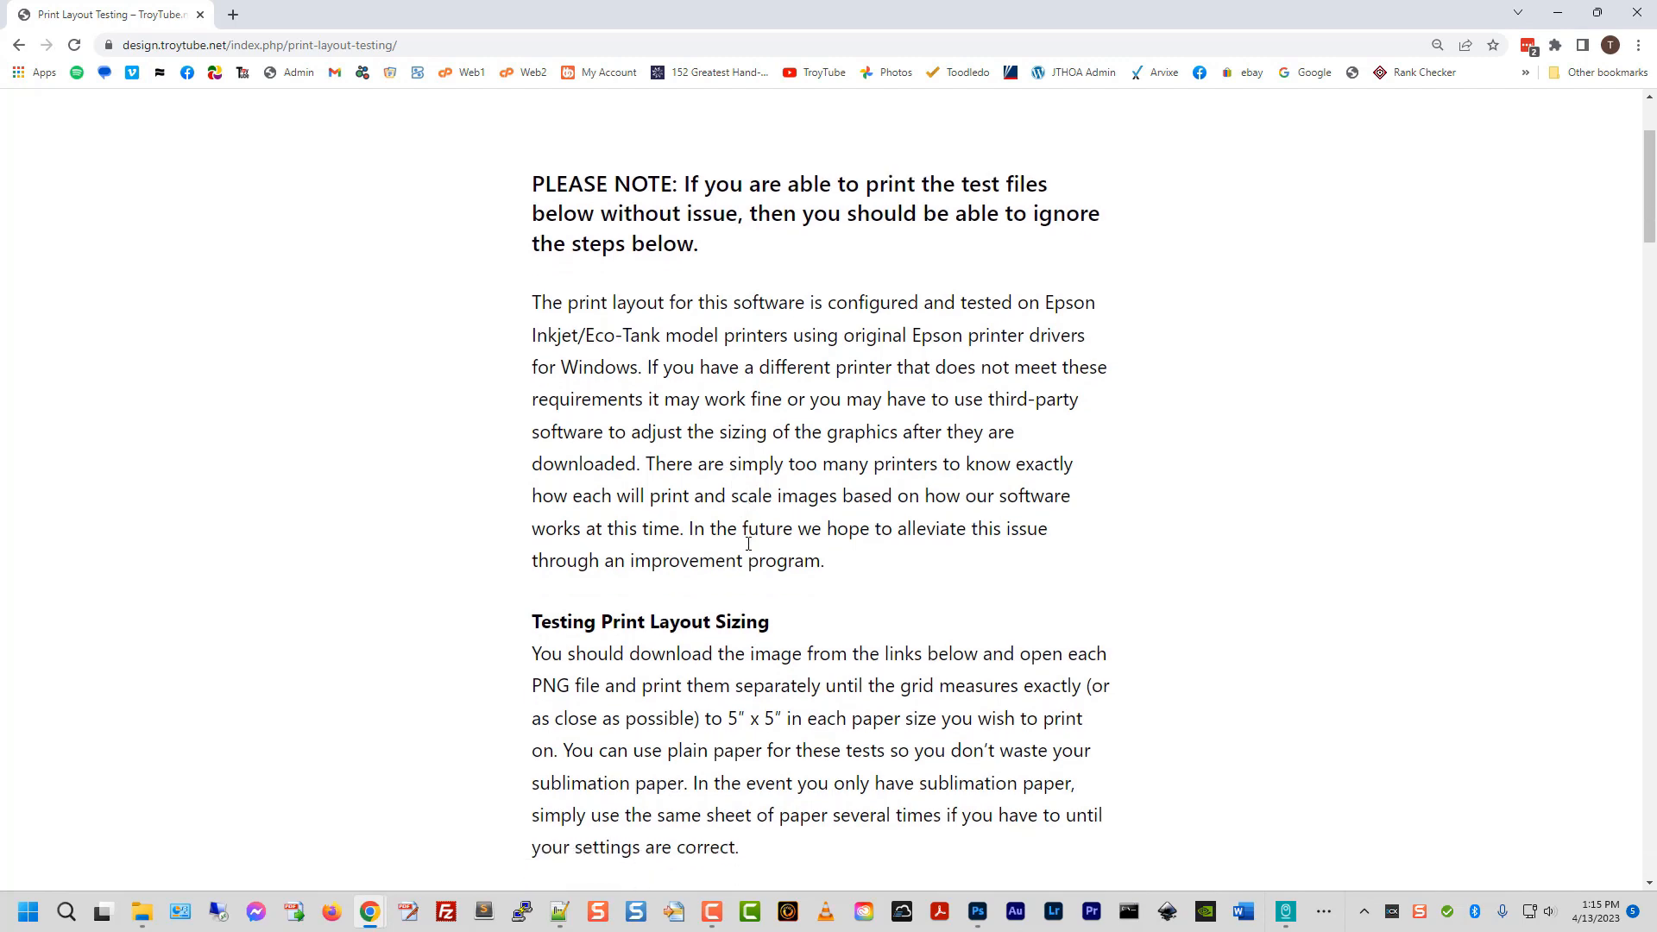
{"action": "scroll", "coordinate": [747, 551], "scroll_direction": "down", "scroll_amount": 1}
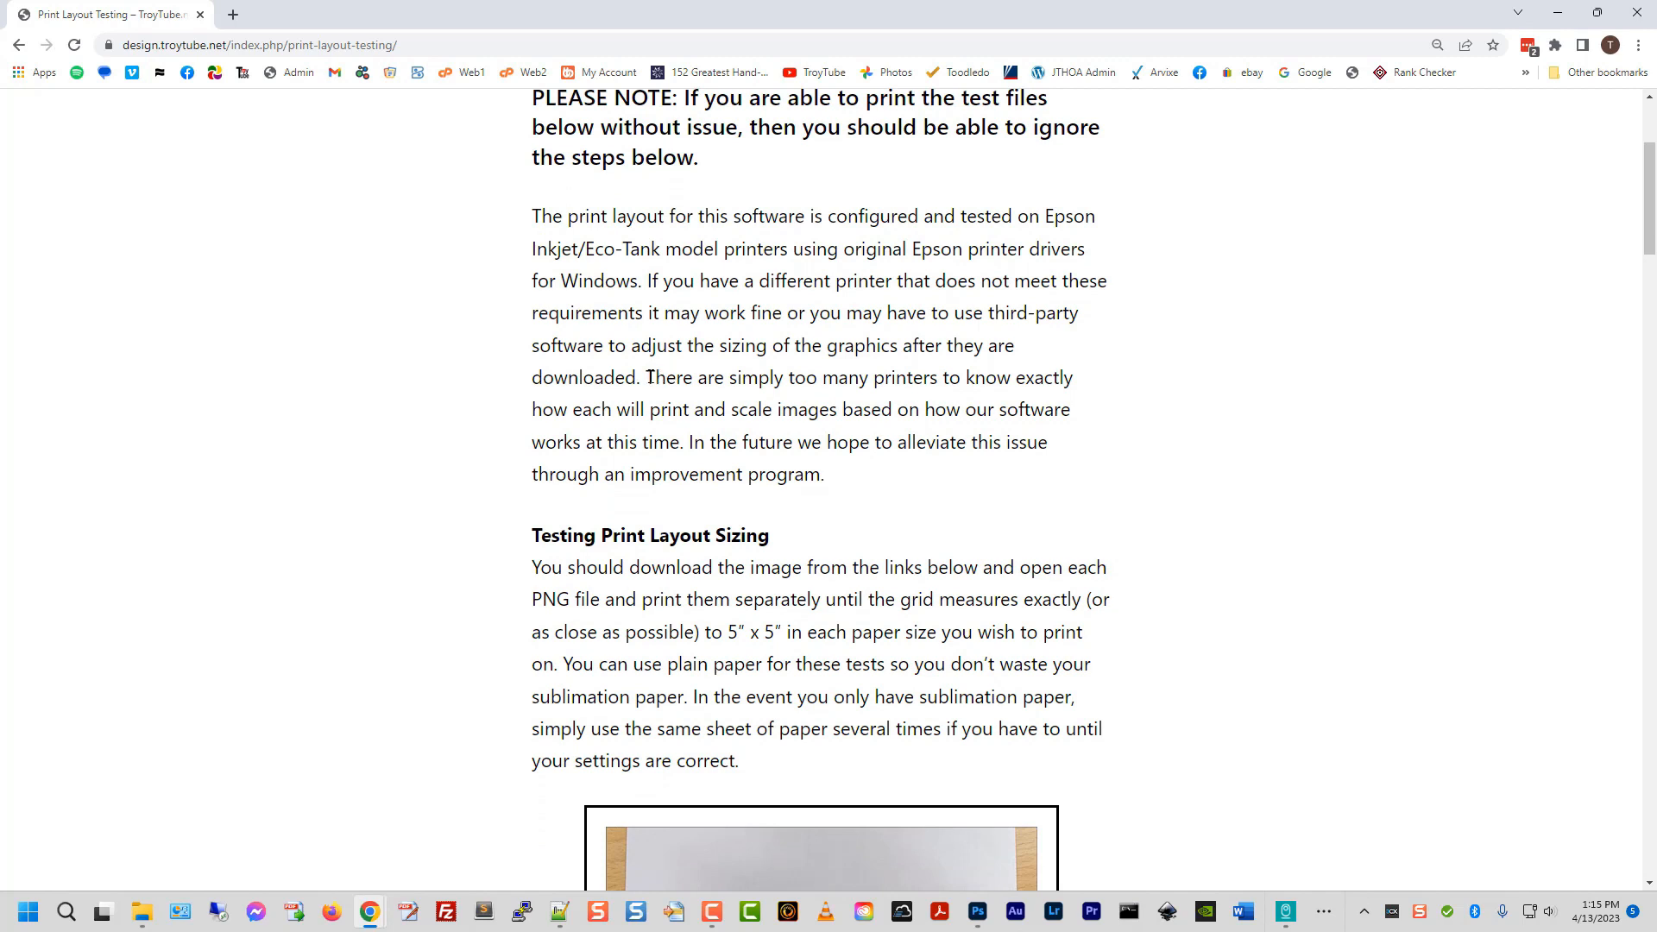
{"action": "scroll", "coordinate": [795, 578], "scroll_direction": "down", "scroll_amount": 2}
{"action": "scroll", "coordinate": [842, 533], "scroll_direction": "down", "scroll_amount": 1}
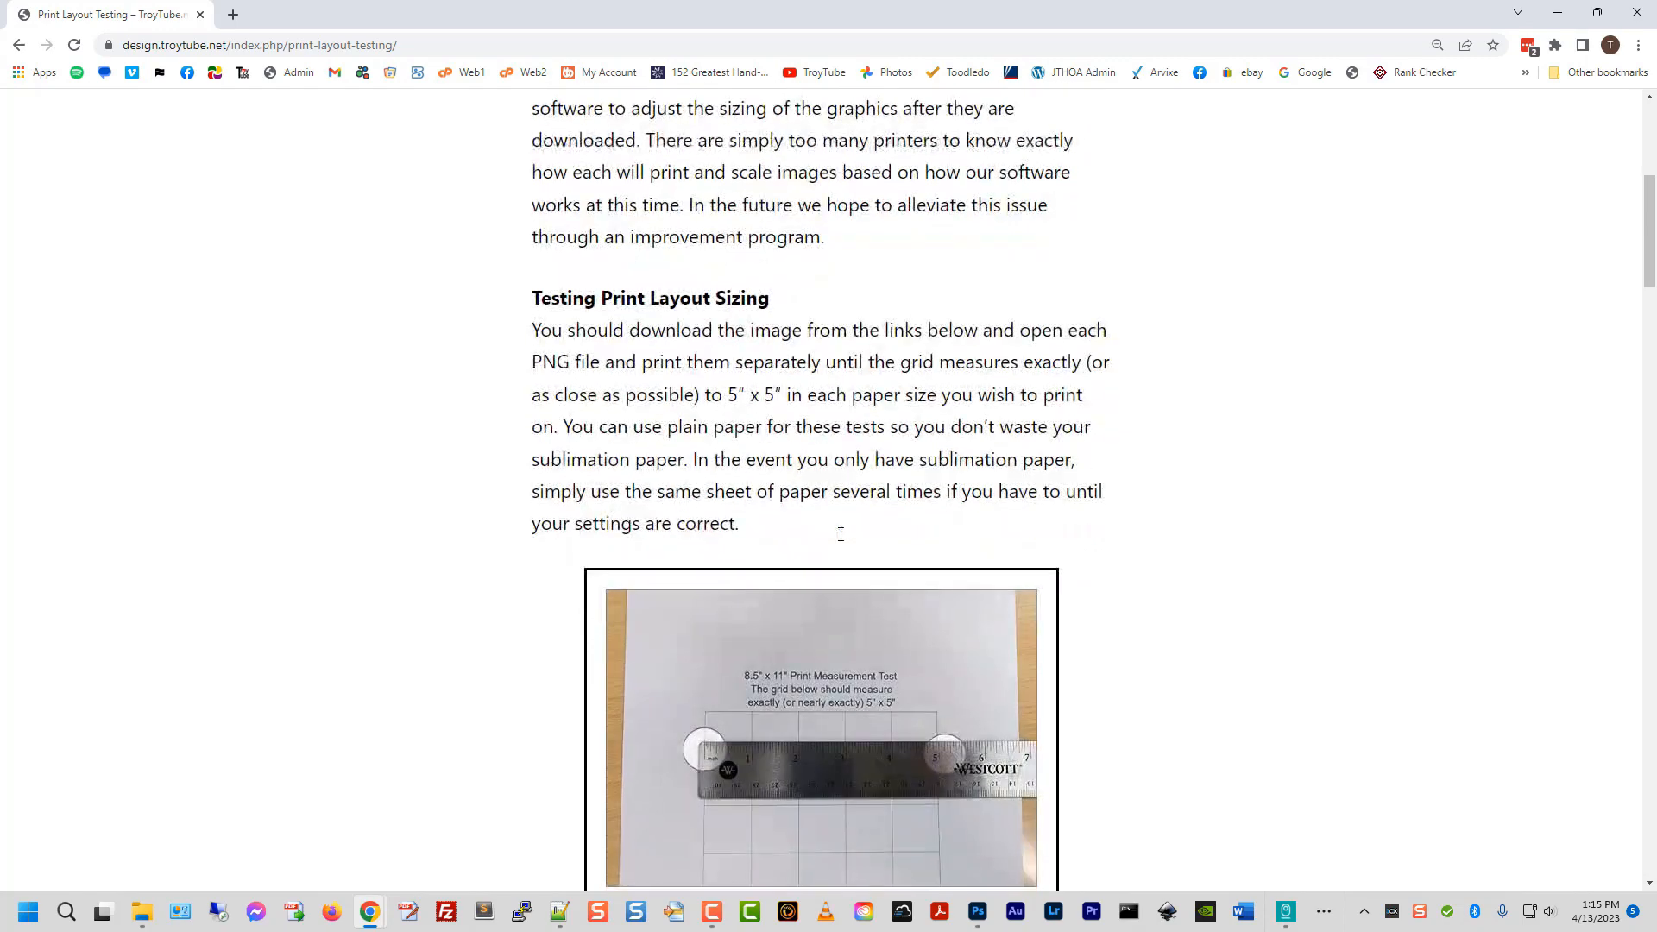
{"action": "scroll", "coordinate": [801, 464], "scroll_direction": "down", "scroll_amount": 2}
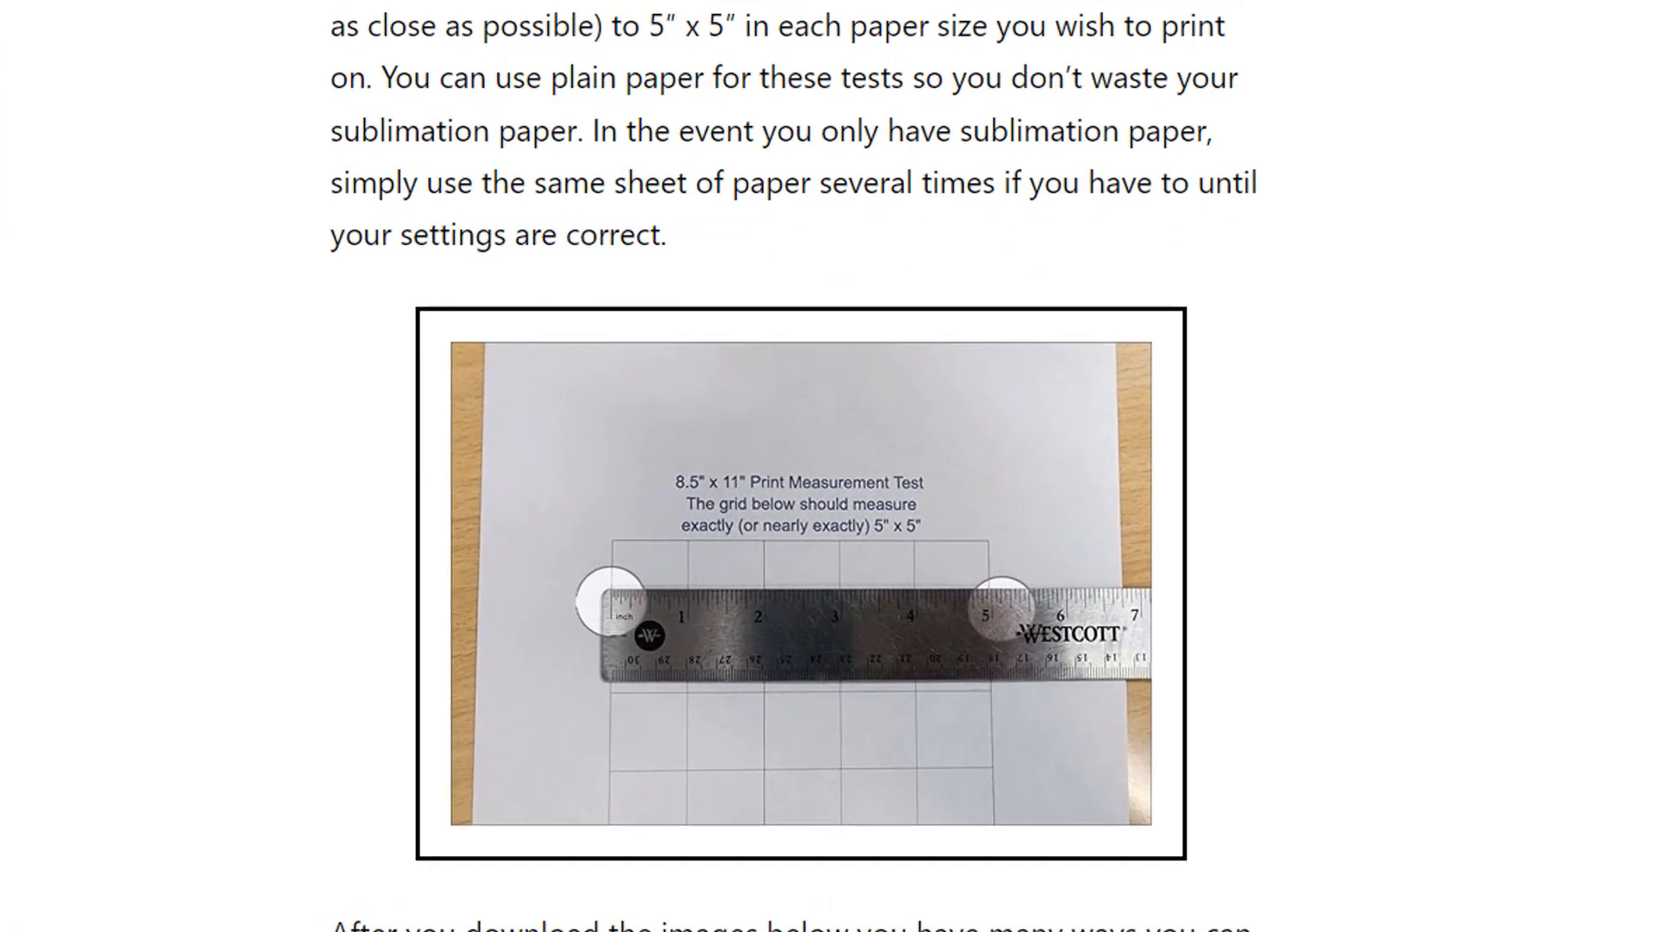
{"action": "scroll", "coordinate": [703, 274], "scroll_direction": "down", "scroll_amount": 5}
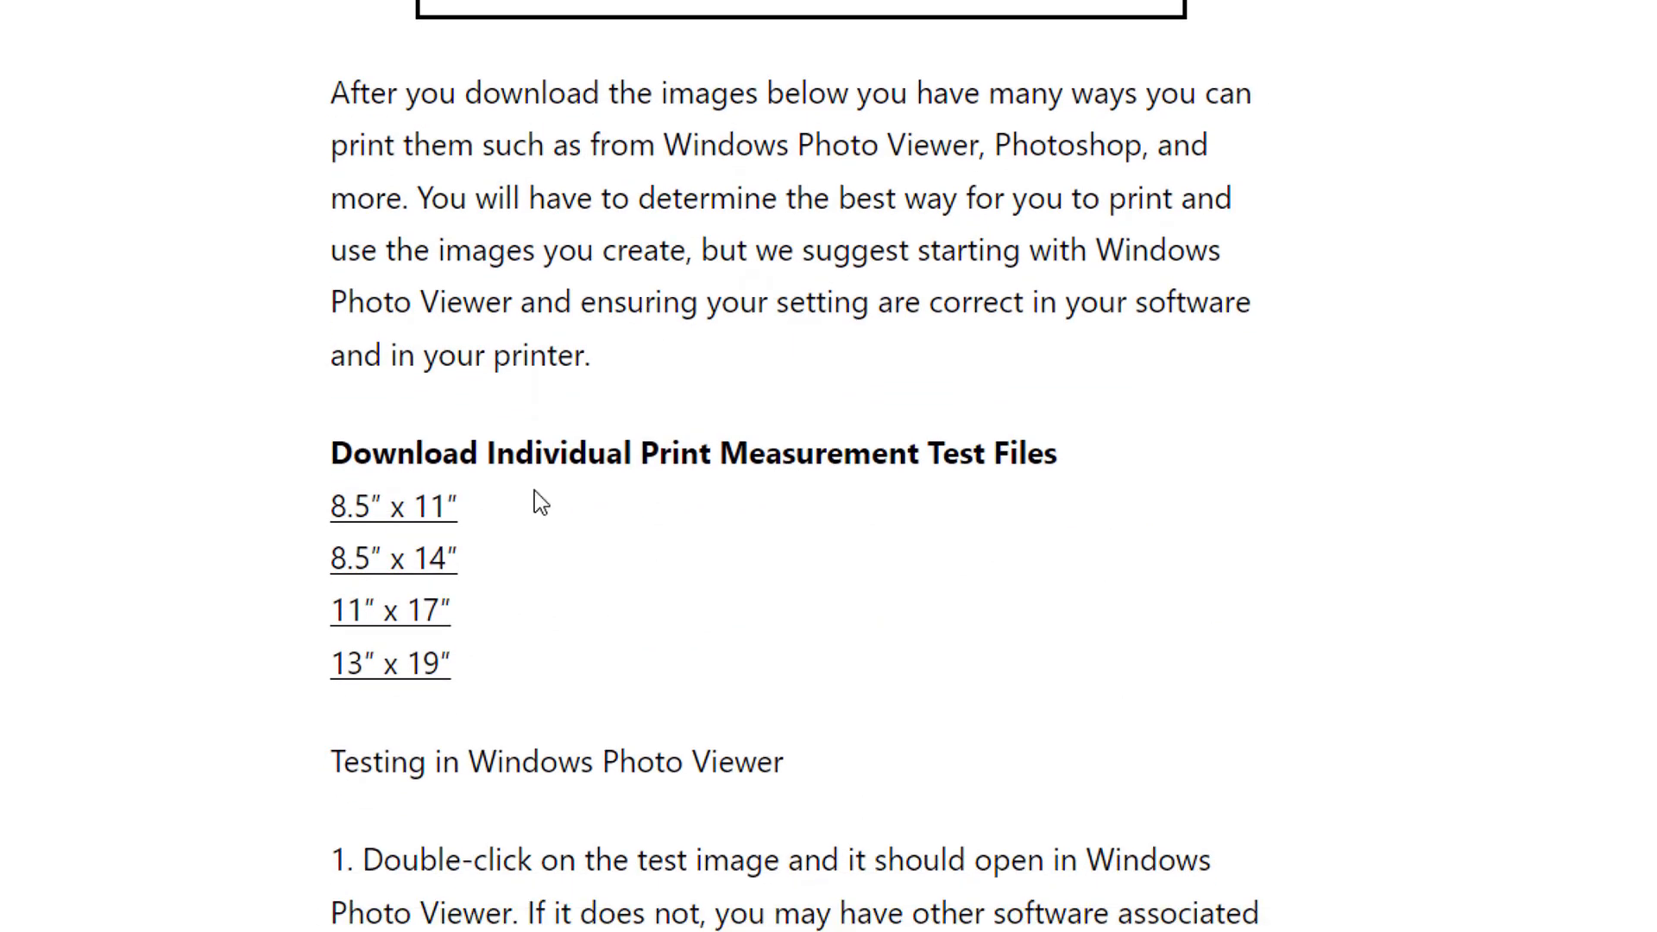
{"action": "left_click", "coordinate": [432, 561]}
{"action": "left_click", "coordinate": [425, 678]}
- Examine the Windows Photo Viewer testing instructions through to the advice for an incorrectly sized box
{"action": "scroll", "coordinate": [556, 661], "scroll_direction": "down", "scroll_amount": 5}
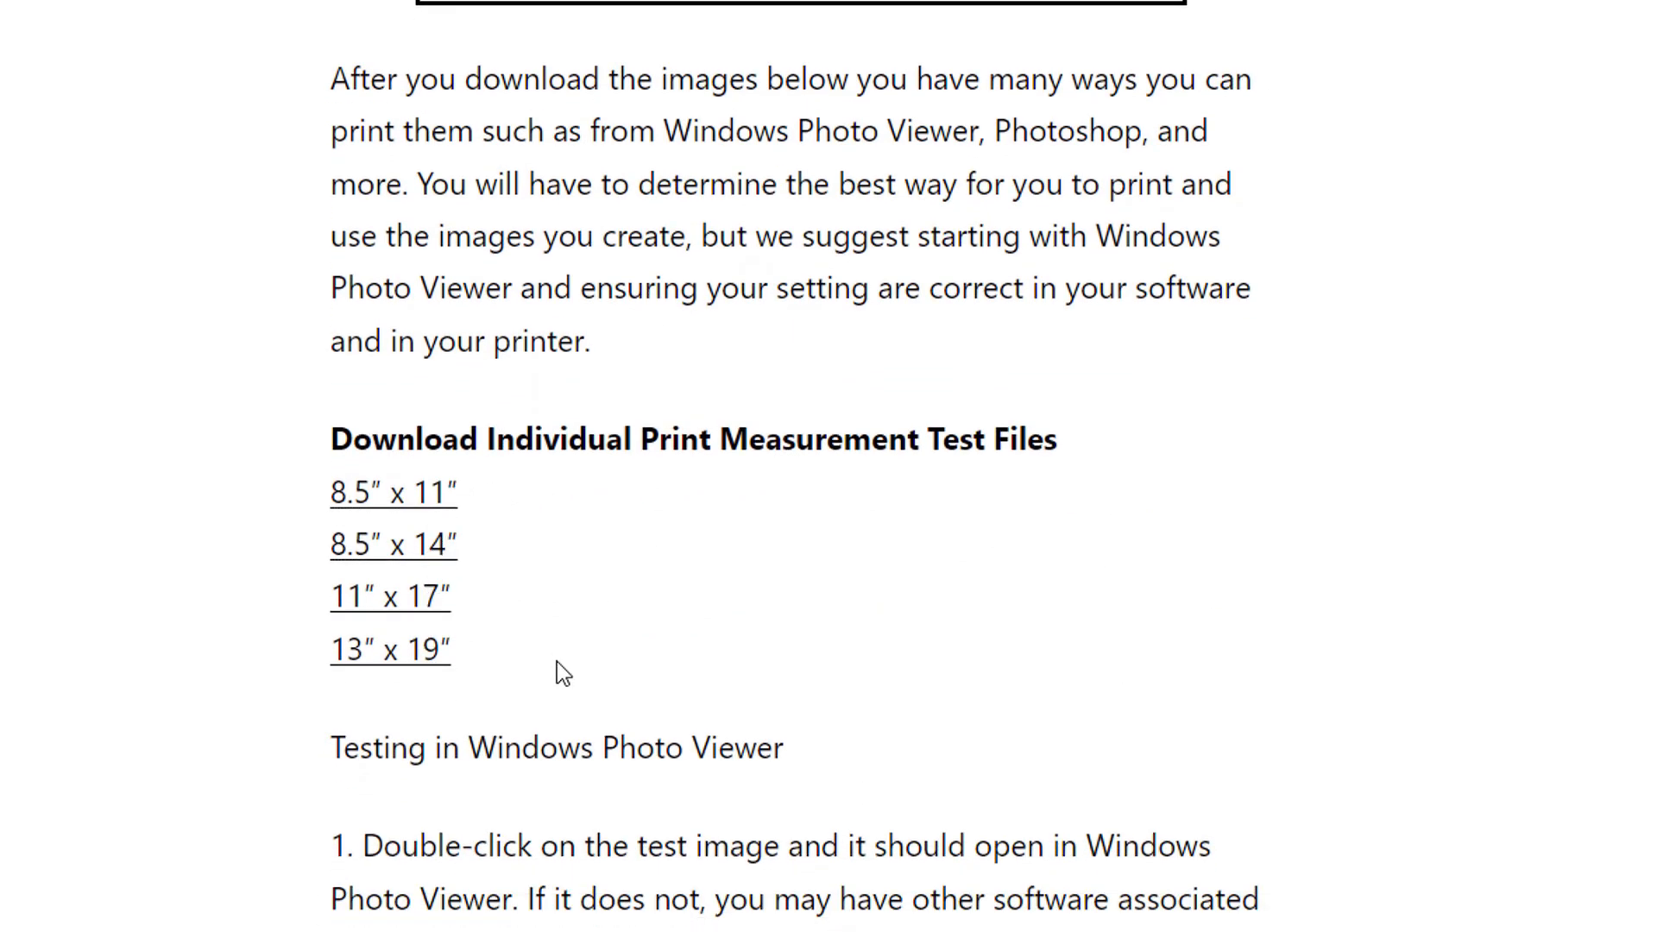
{"action": "scroll", "coordinate": [679, 250], "scroll_direction": "down", "scroll_amount": 12}
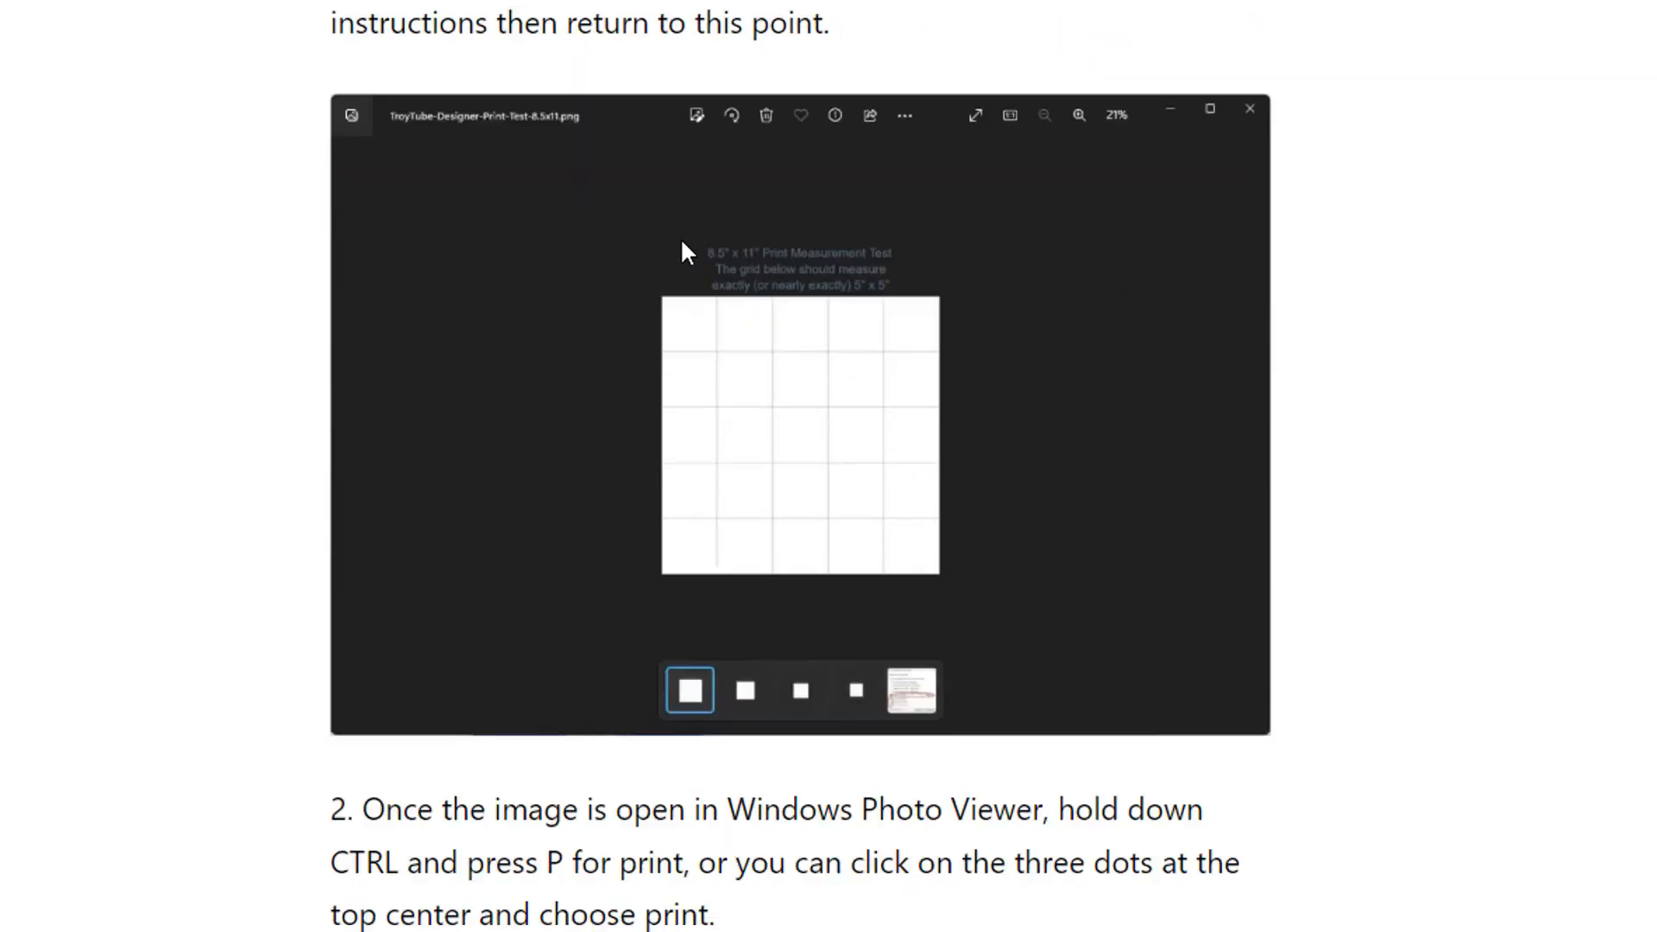
{"action": "scroll", "coordinate": [690, 290], "scroll_direction": "down", "scroll_amount": 10}
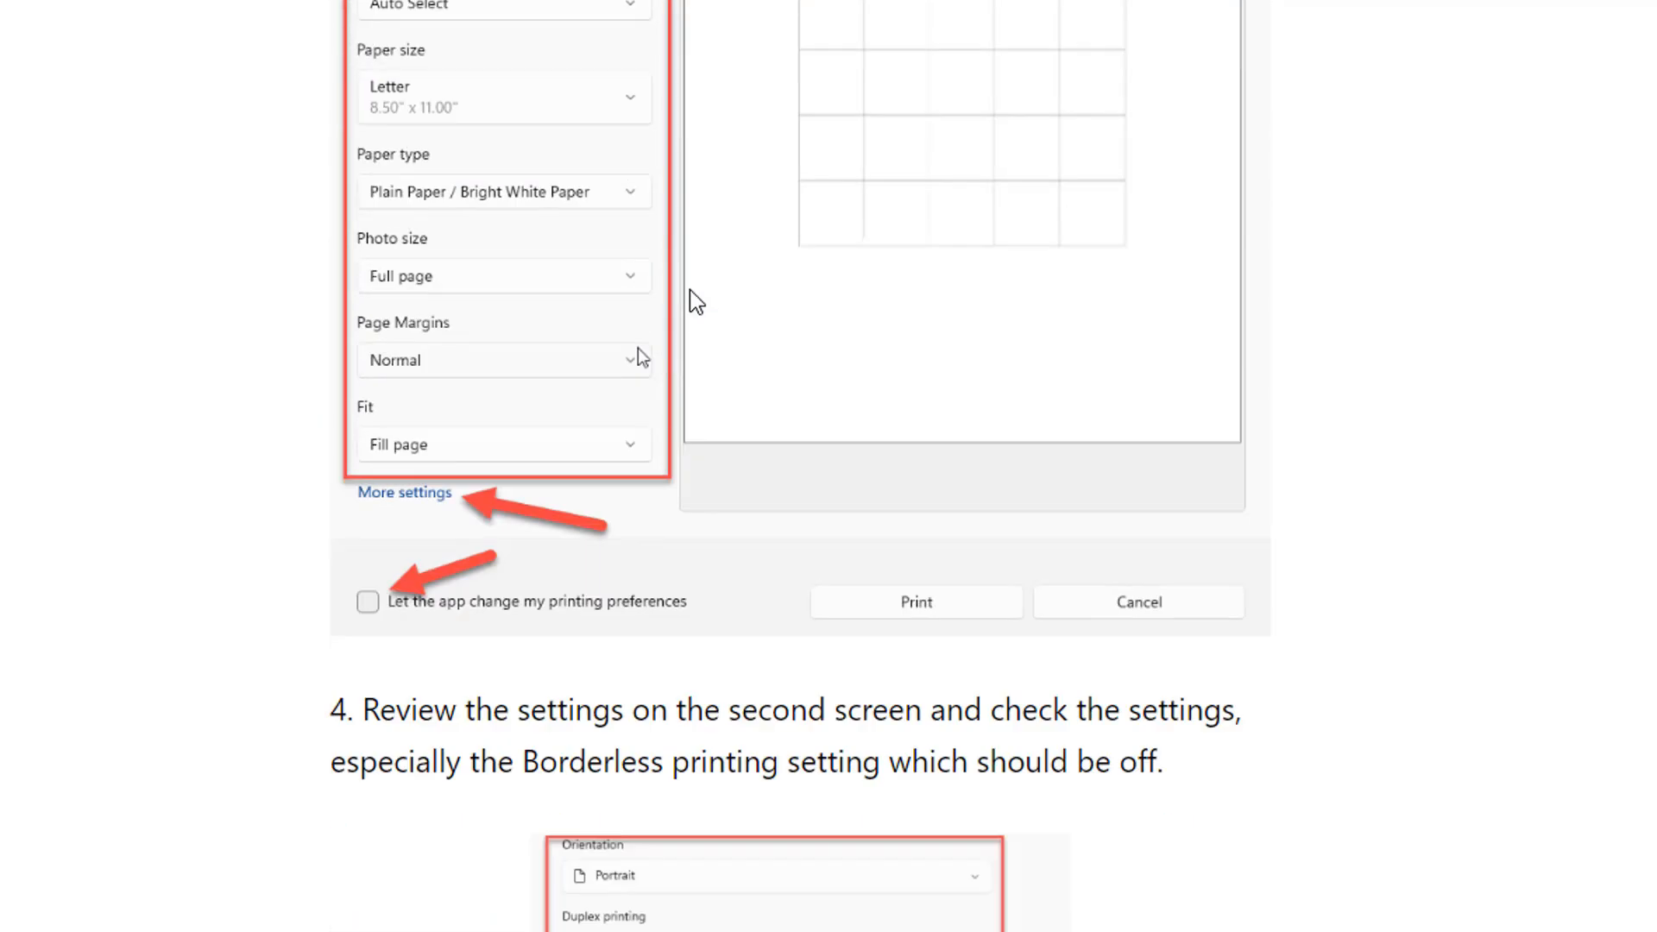
{"action": "scroll", "coordinate": [688, 300], "scroll_direction": "down", "scroll_amount": 8}
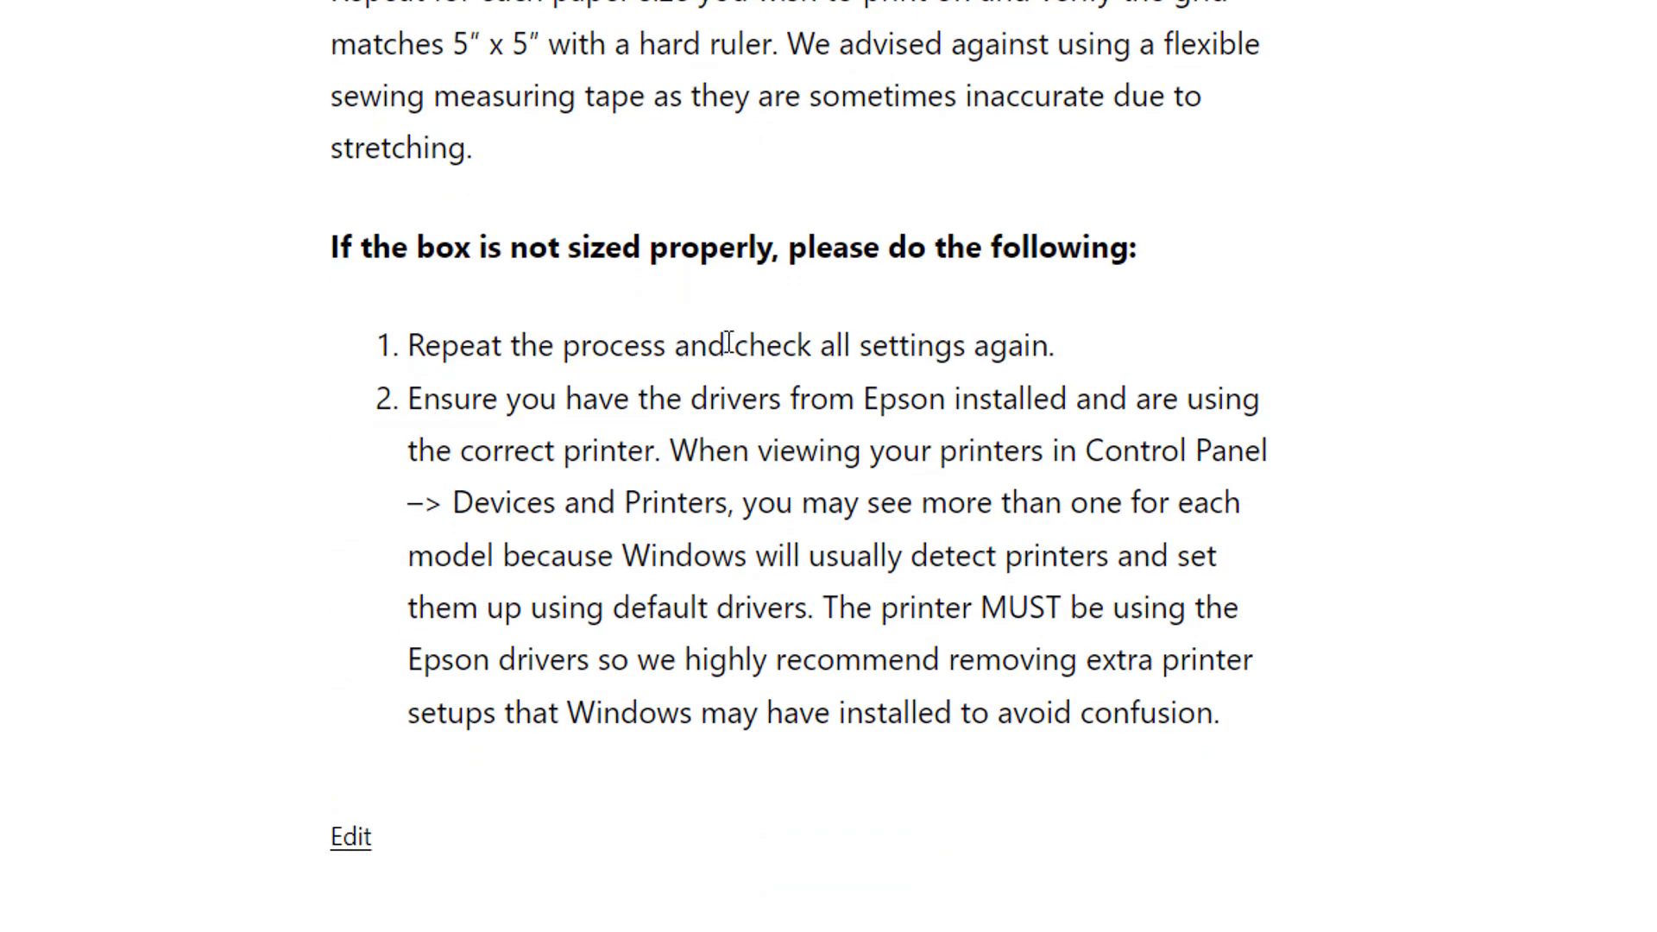
- Review the ruler photo of the 5" x 5" grid and the test file list again, and return to the design editor
{"action": "scroll", "coordinate": [596, 402], "scroll_direction": "up", "scroll_amount": 1}
{"action": "scroll", "coordinate": [594, 399], "scroll_direction": "up", "scroll_amount": 15}
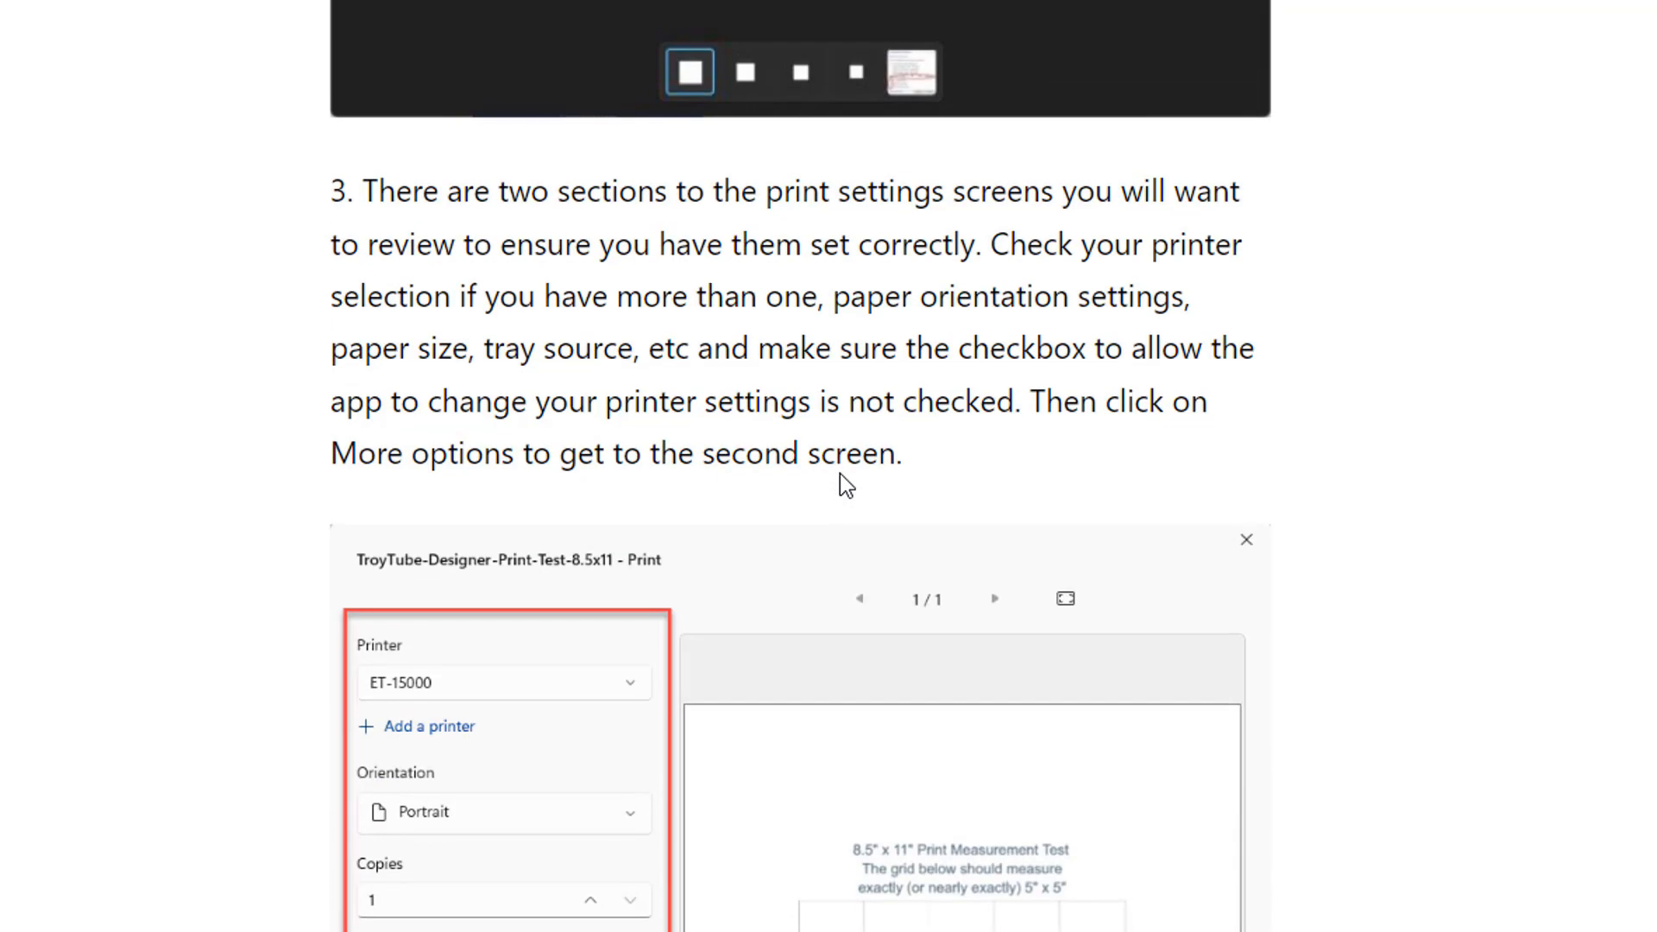
{"action": "scroll", "coordinate": [841, 473], "scroll_direction": "up", "scroll_amount": 20}
{"action": "scroll", "coordinate": [836, 495], "scroll_direction": "up", "scroll_amount": 6}
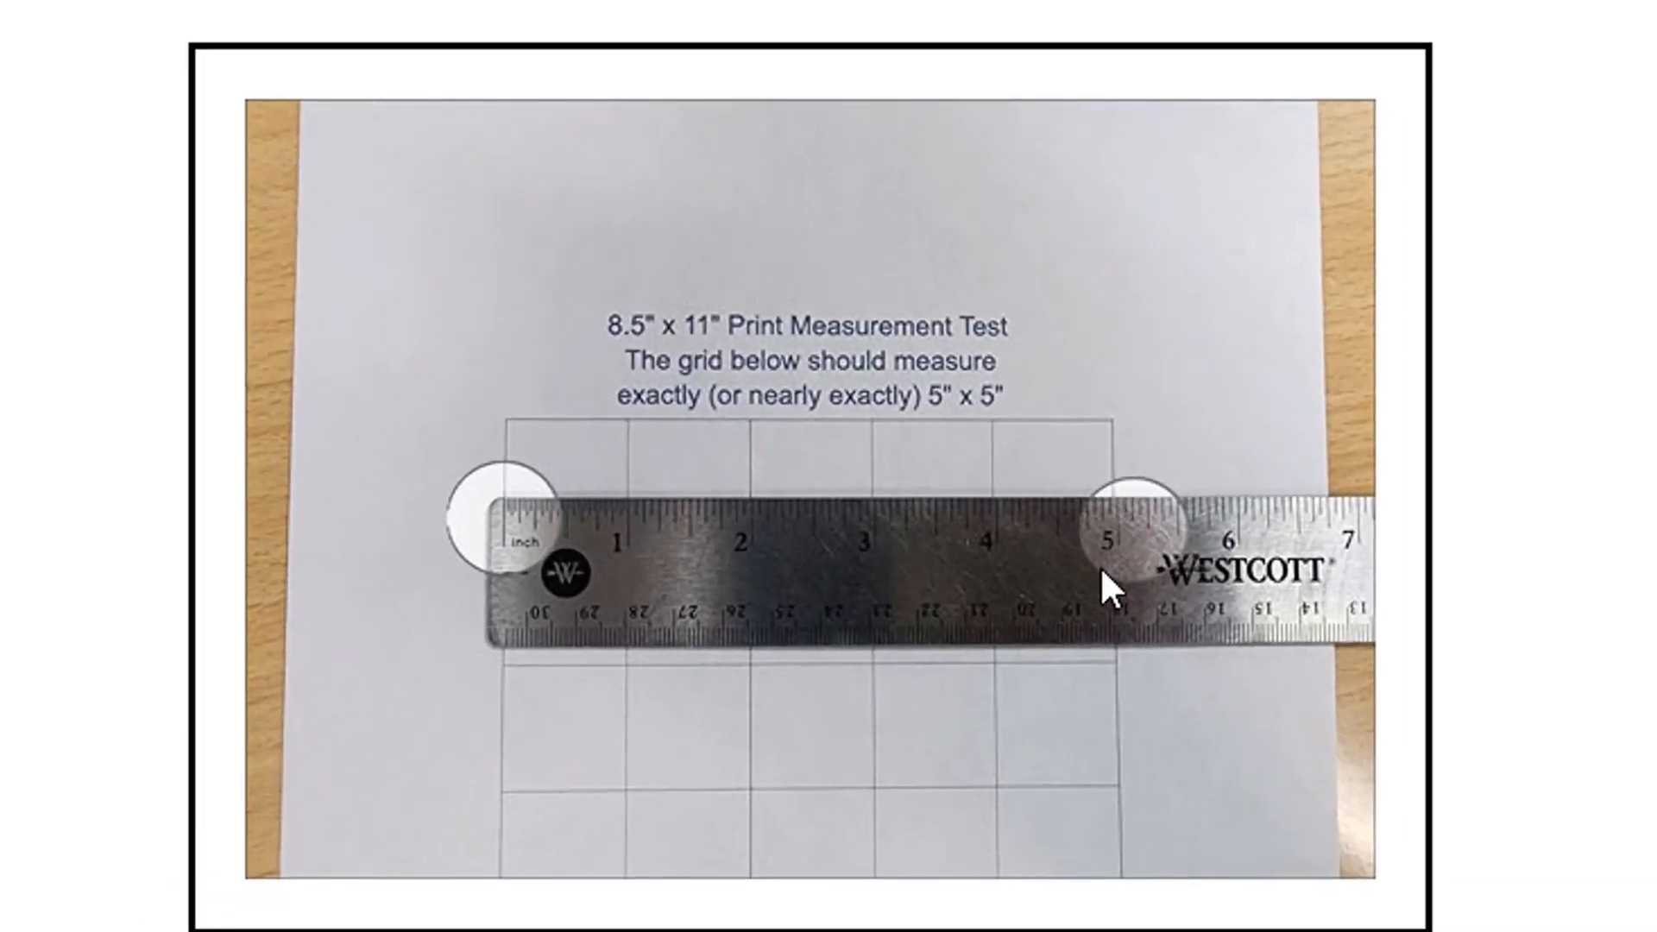
{"action": "scroll", "coordinate": [229, 880], "scroll_direction": "down", "scroll_amount": 10}
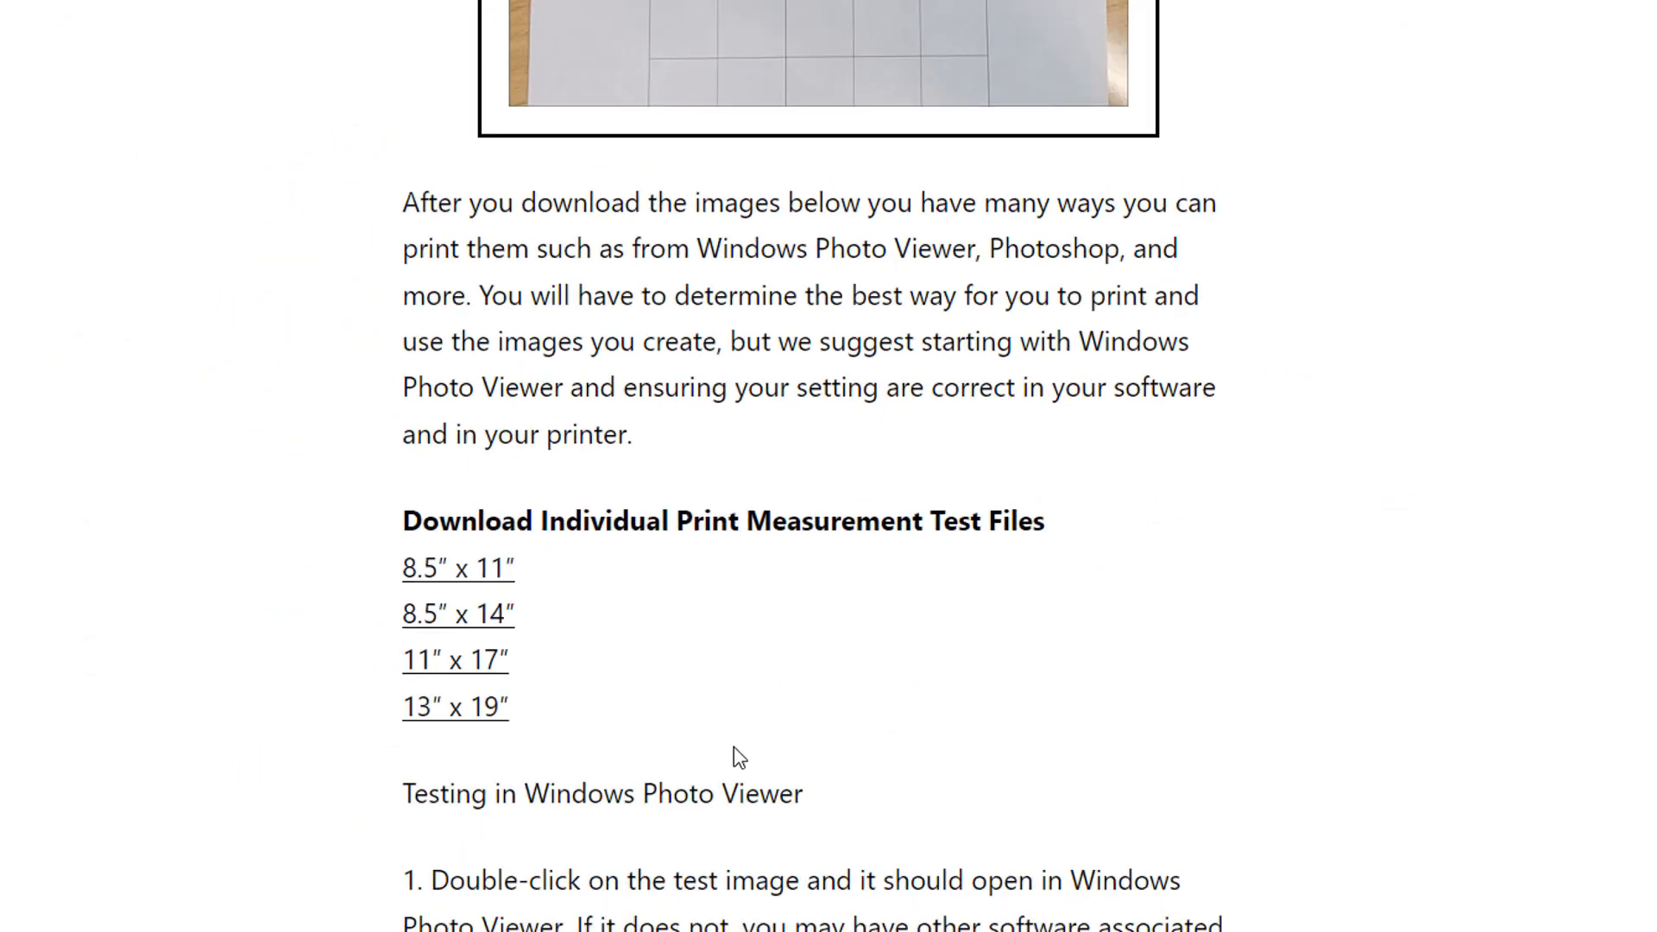
{"action": "scroll", "coordinate": [762, 643], "scroll_direction": "up", "scroll_amount": 1}
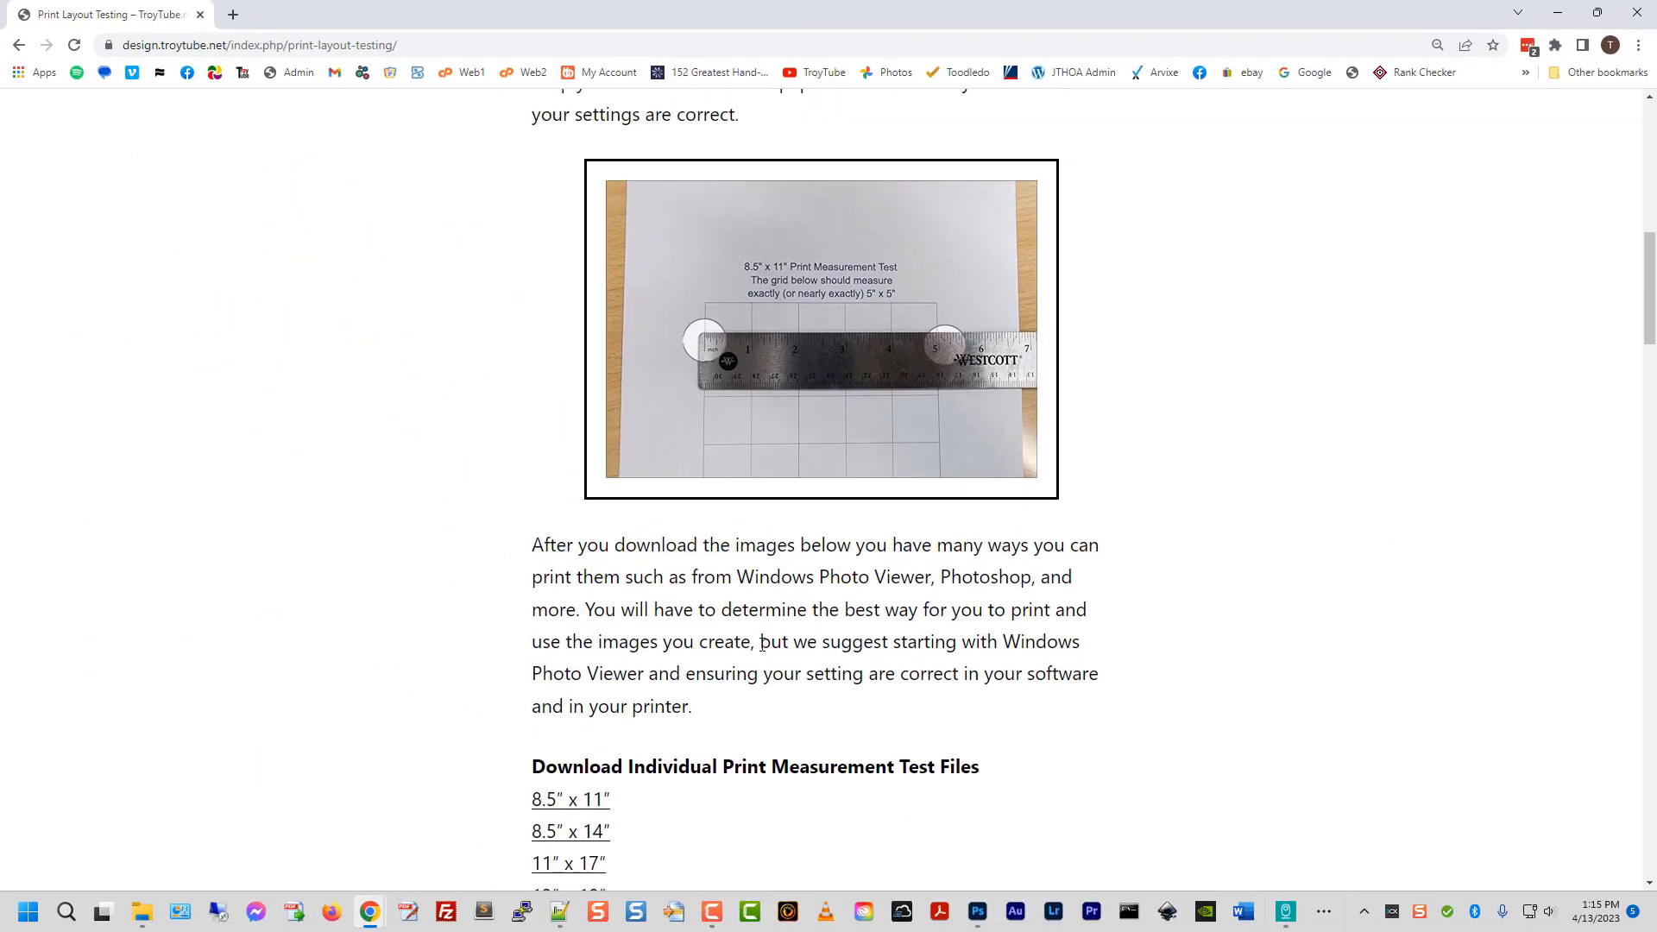
{"action": "scroll", "coordinate": [762, 643], "scroll_direction": "up", "scroll_amount": 10}
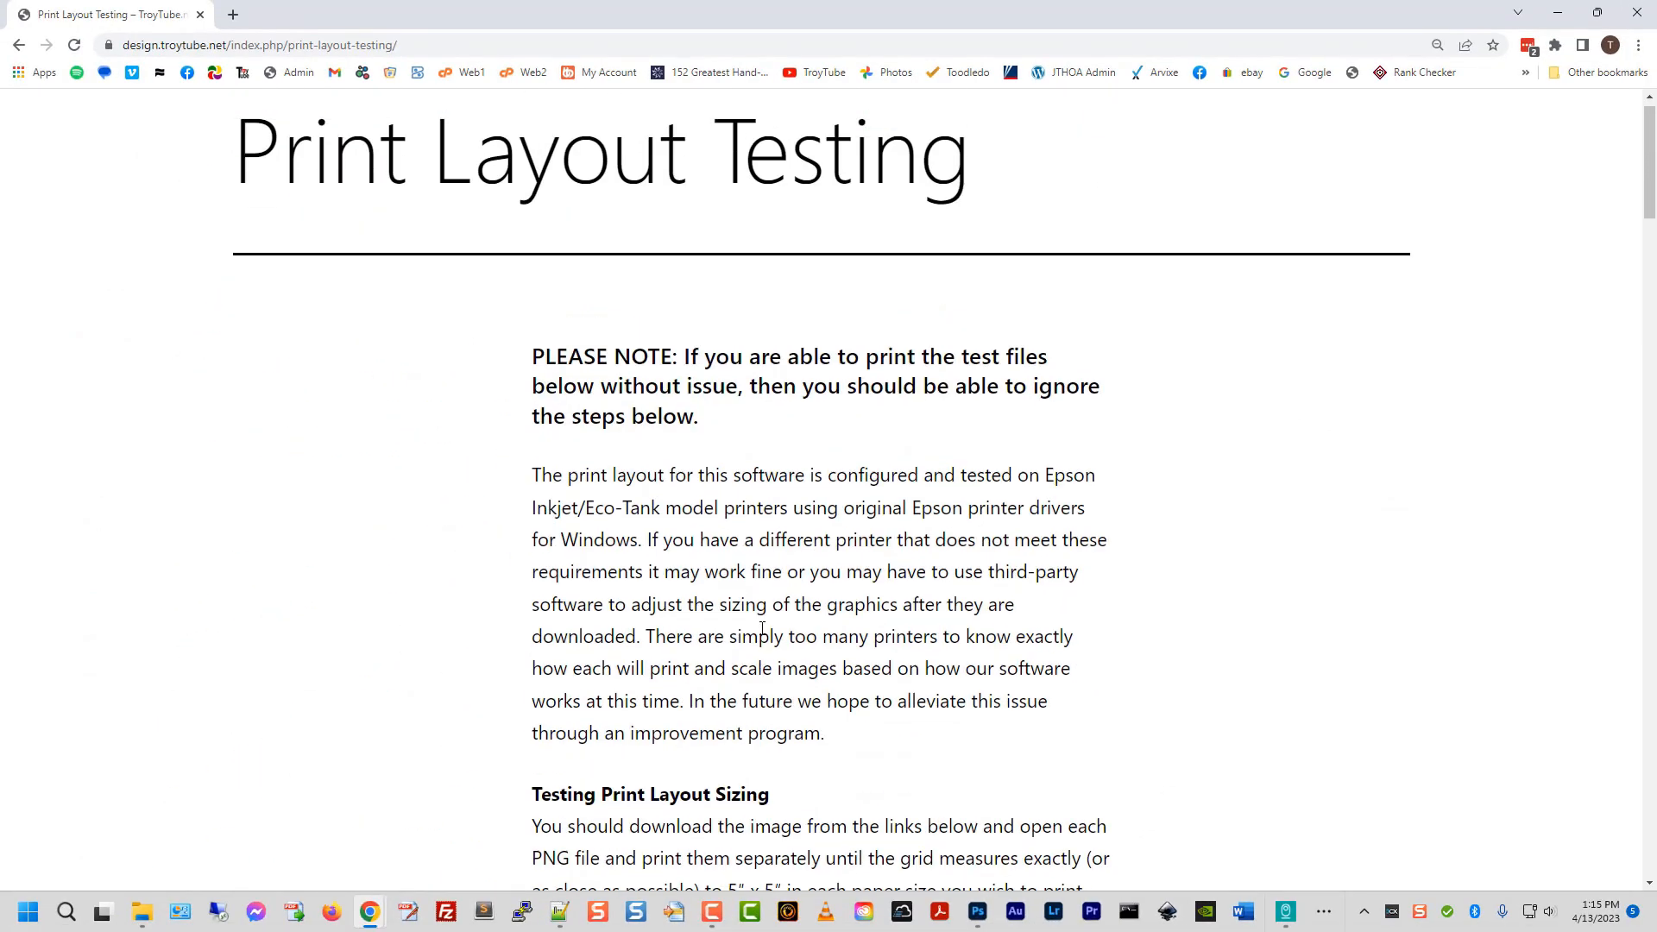
{"action": "left_click", "coordinate": [19, 44]}
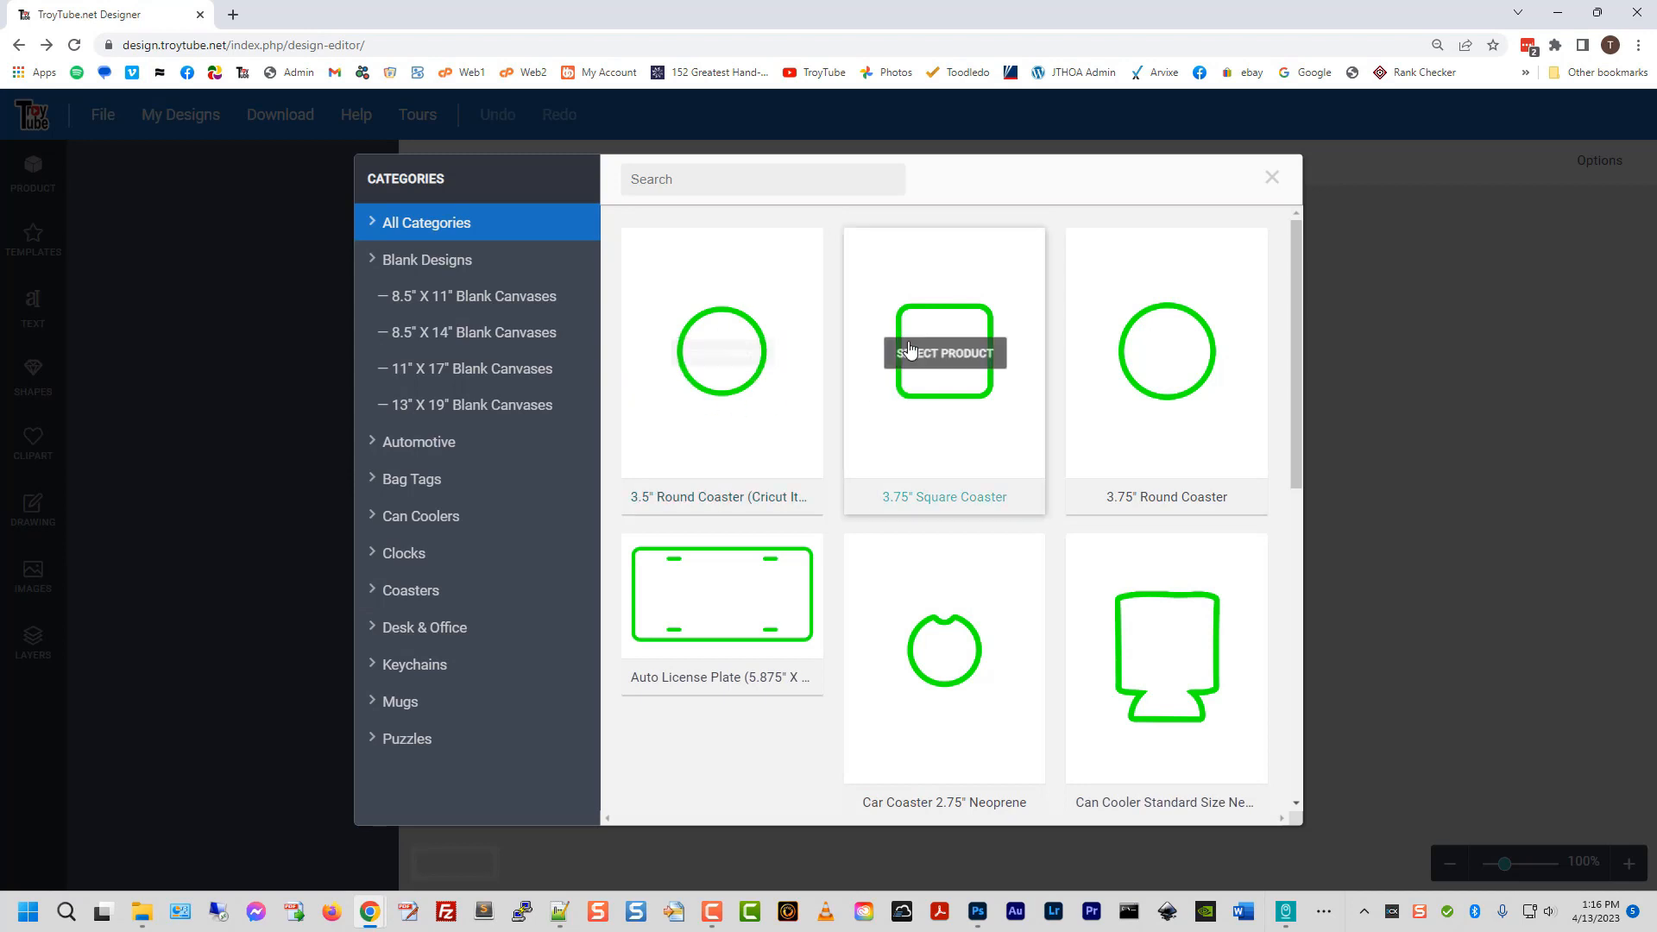
- Browse the product layouts under All Categories and the single and pressing layouts in the Coasters category
{"action": "scroll", "coordinate": [833, 519], "scroll_direction": "down", "scroll_amount": 4}
{"action": "scroll", "coordinate": [833, 519], "scroll_direction": "down", "scroll_amount": 1}
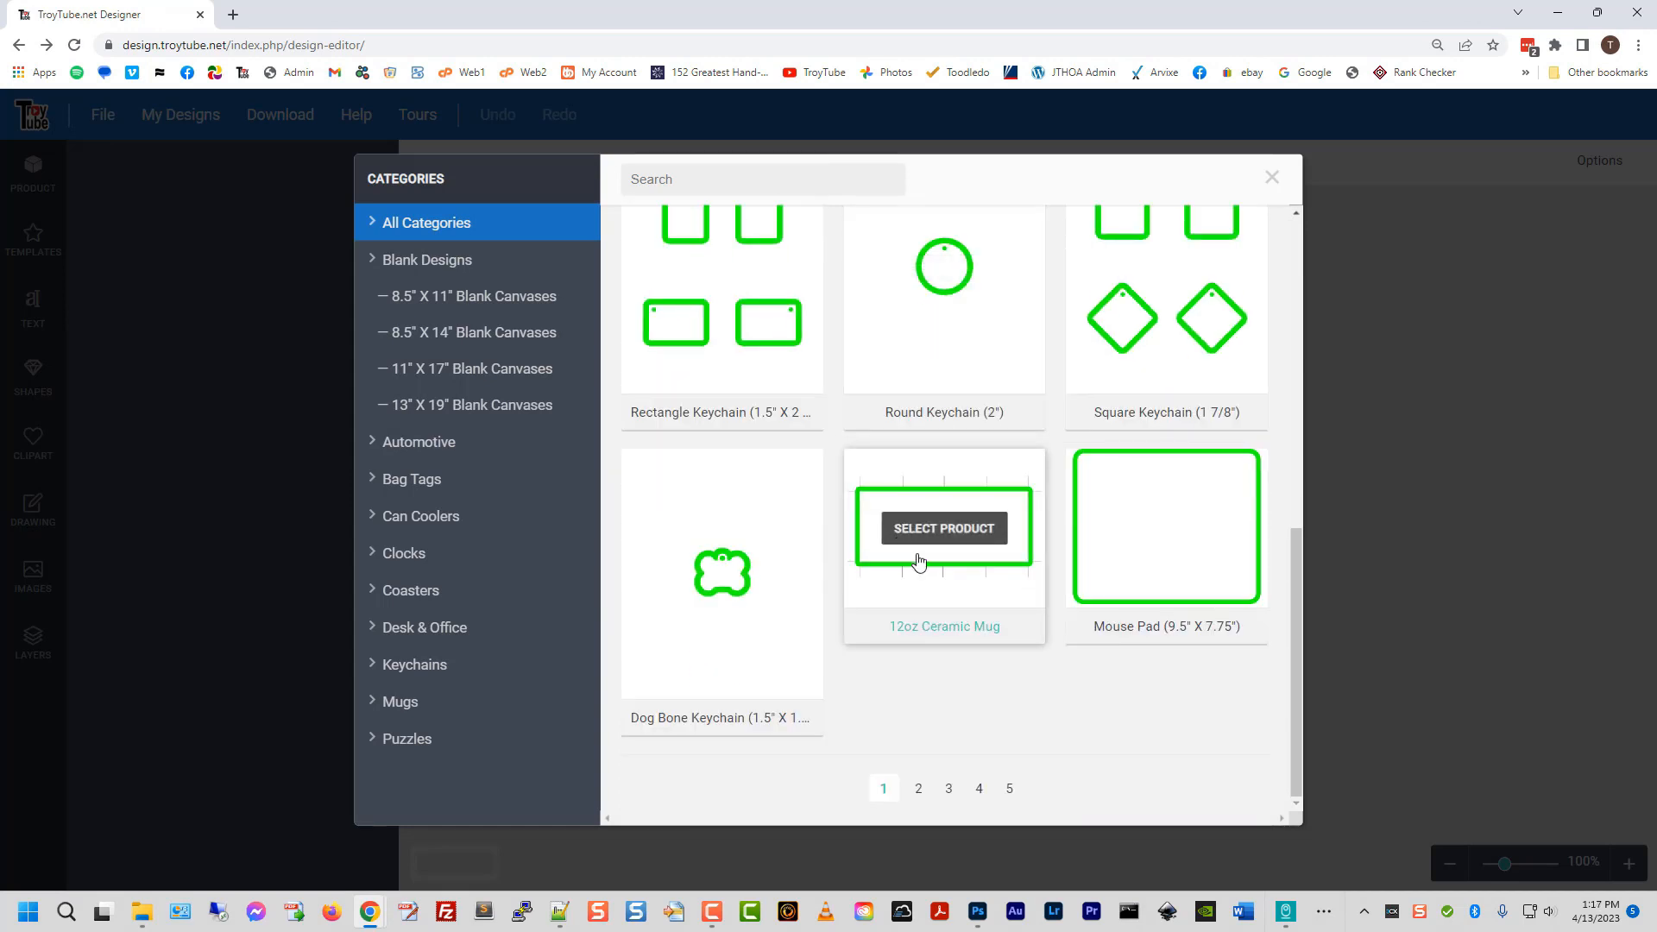
{"action": "left_click", "coordinate": [436, 595]}
{"action": "scroll", "coordinate": [838, 518], "scroll_direction": "down", "scroll_amount": 3}
{"action": "mouse_move", "coordinate": [716, 404]}
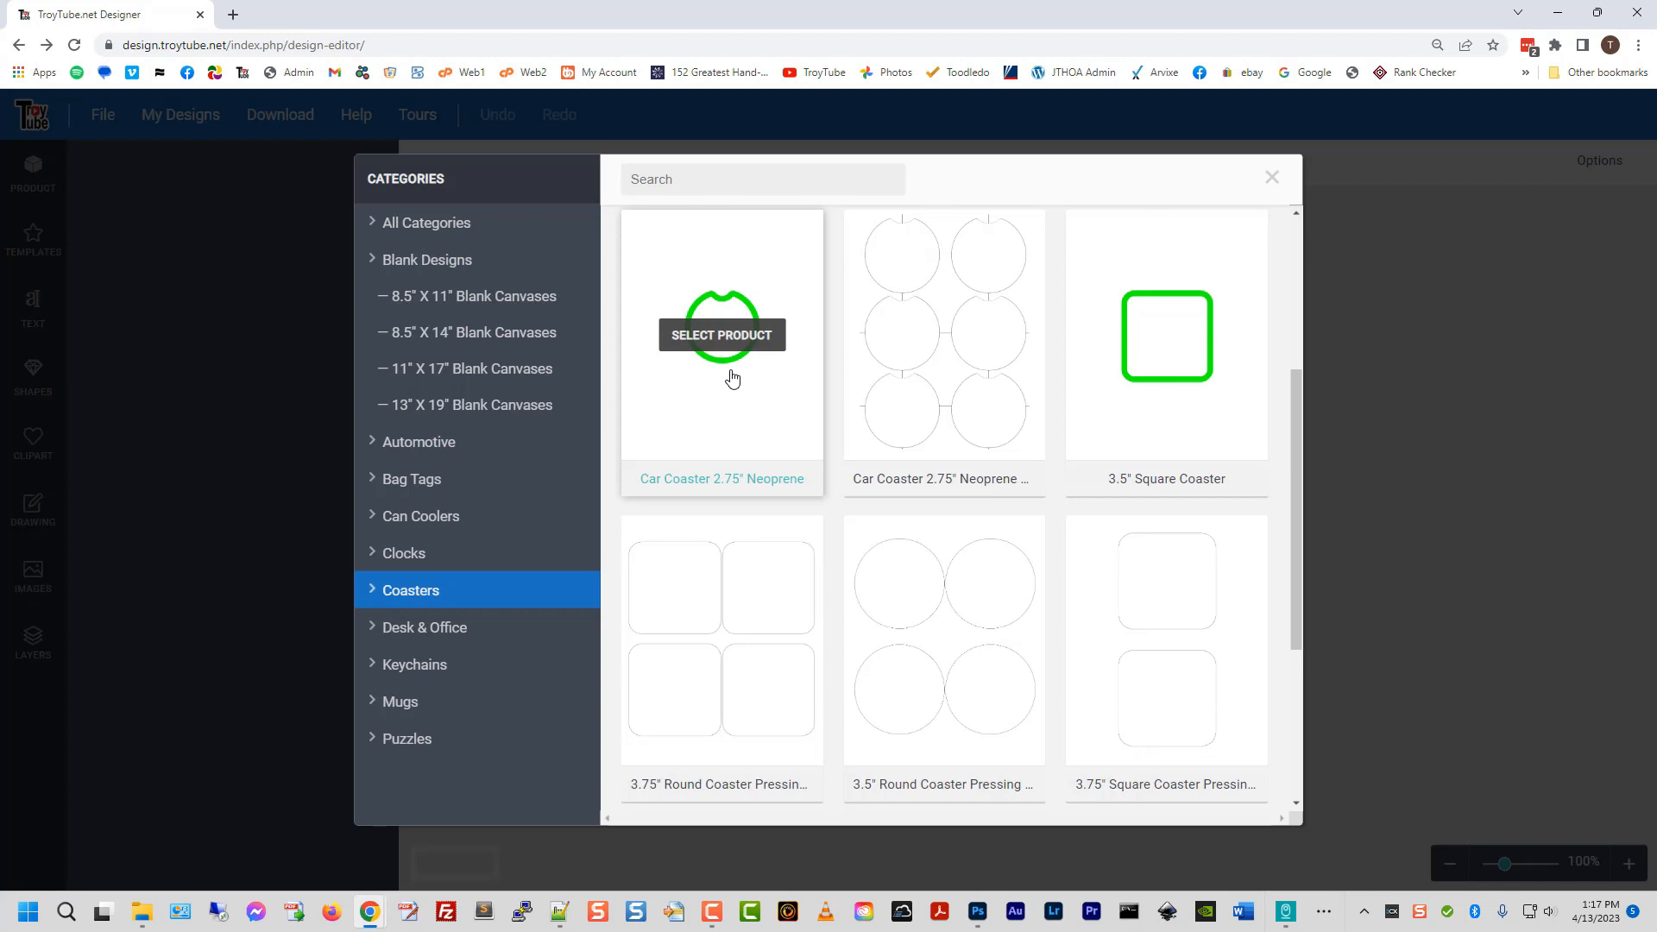
{"action": "mouse_move", "coordinate": [991, 373]}
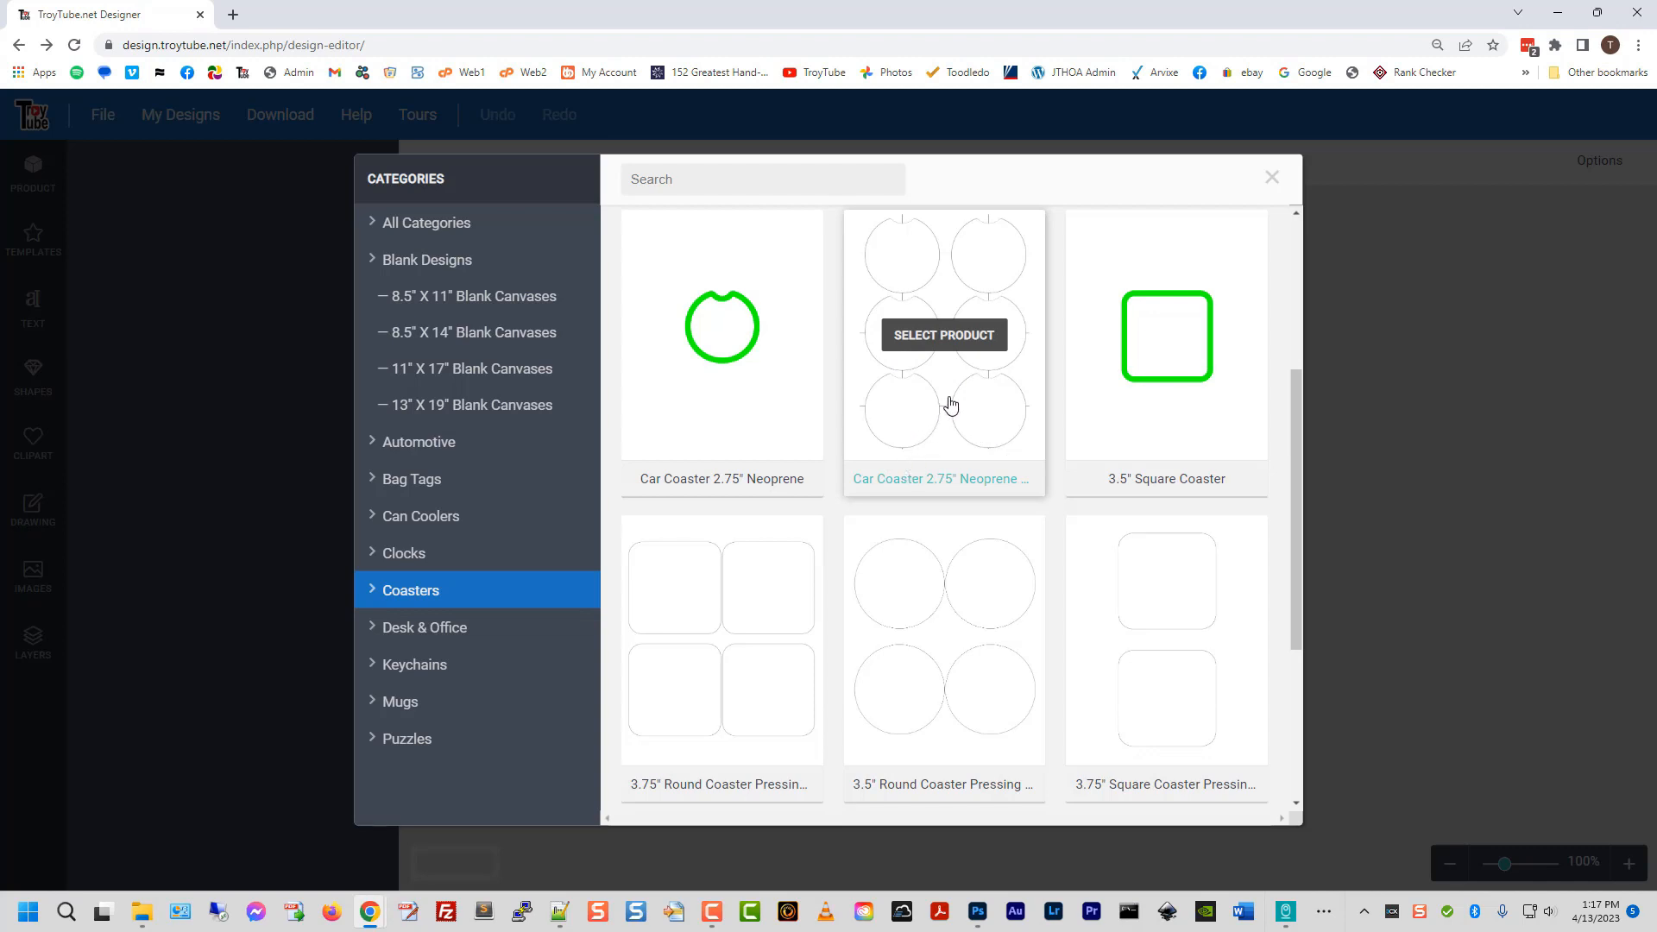
{"action": "scroll", "coordinate": [953, 417], "scroll_direction": "down", "scroll_amount": 1}
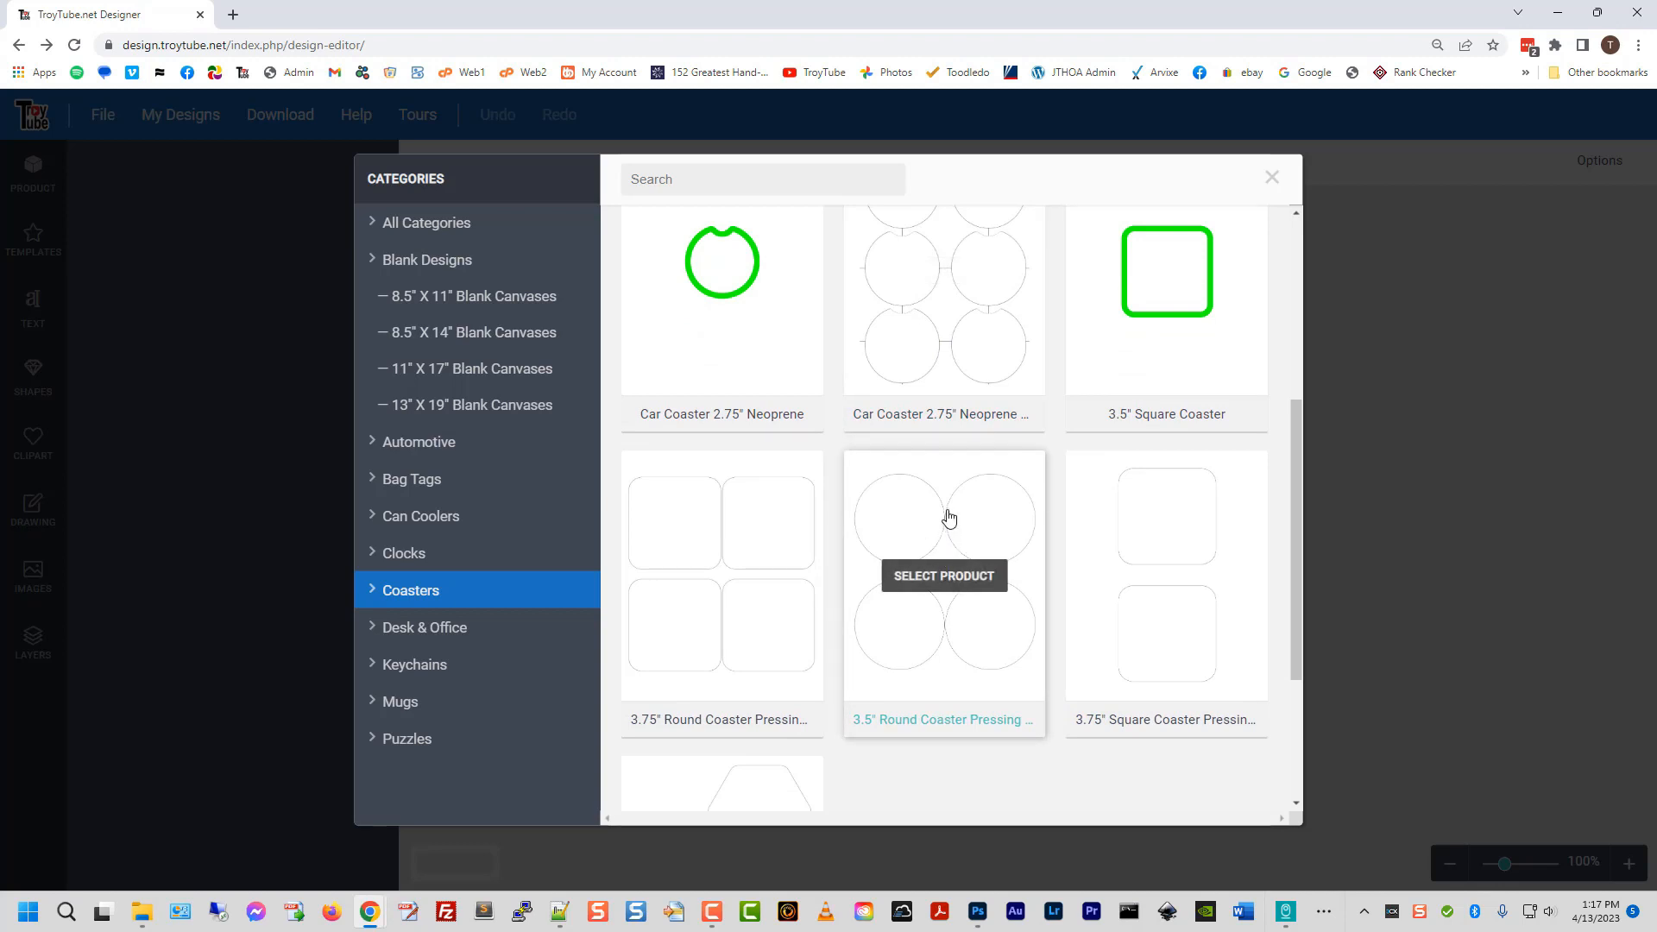
- Load the 8 1/8" Wall Clock Kit layout and view the layouts in the Clocks category
{"action": "scroll", "coordinate": [941, 518], "scroll_direction": "up", "scroll_amount": 3}
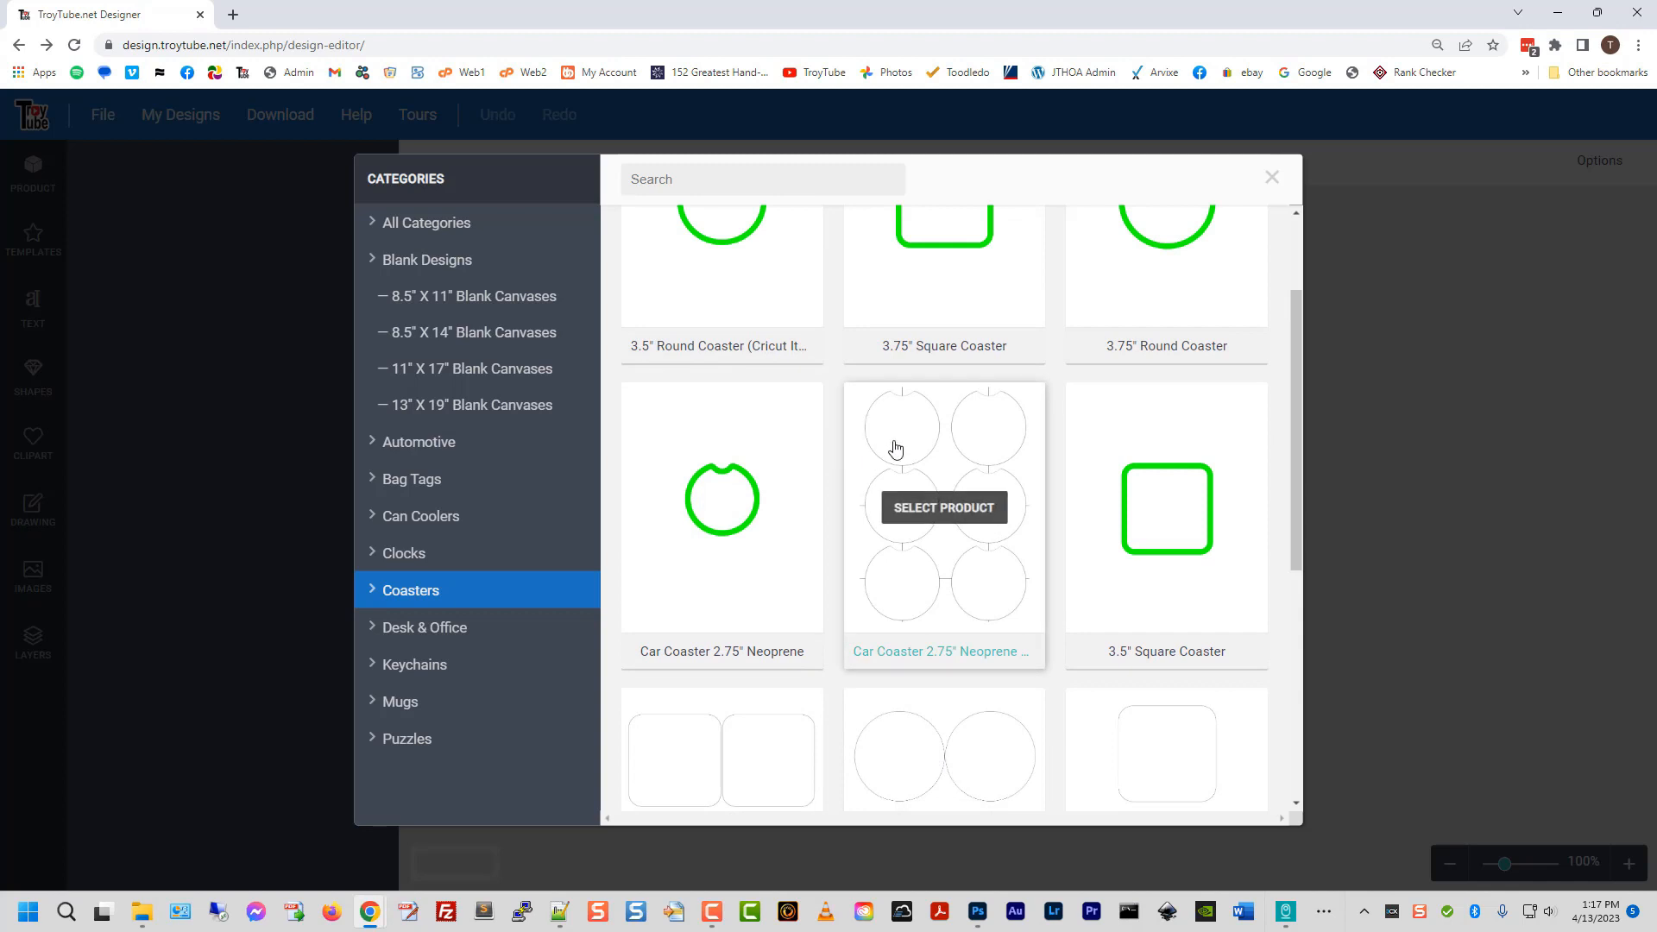
{"action": "left_click", "coordinate": [954, 509]}
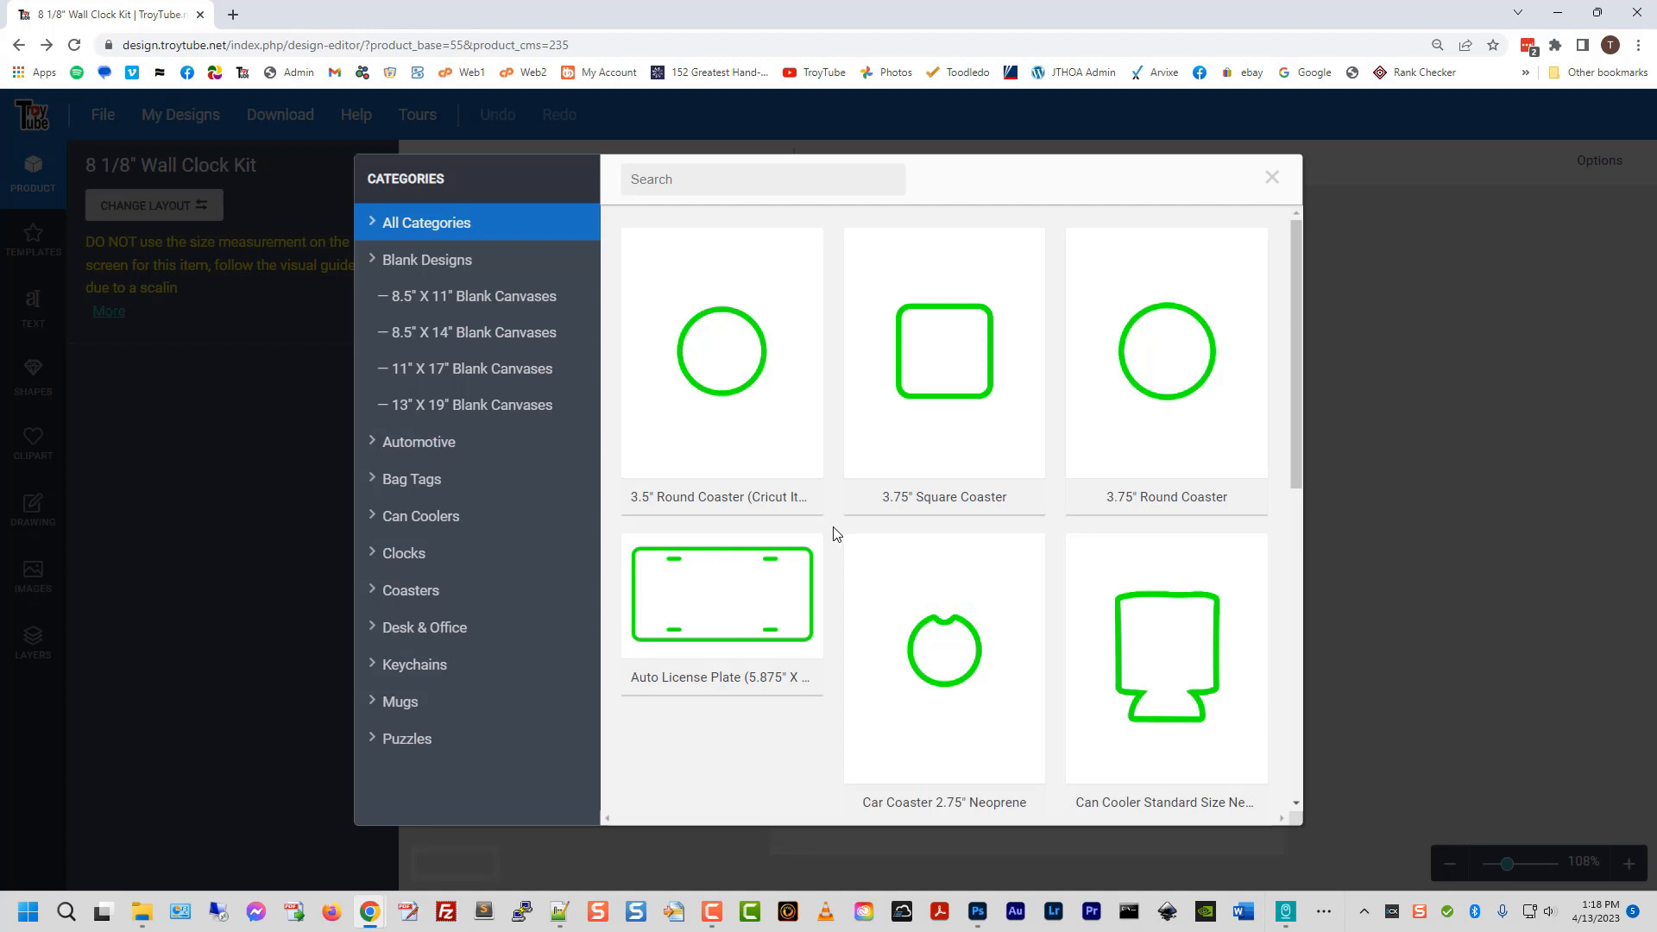
{"action": "left_click", "coordinate": [423, 561]}
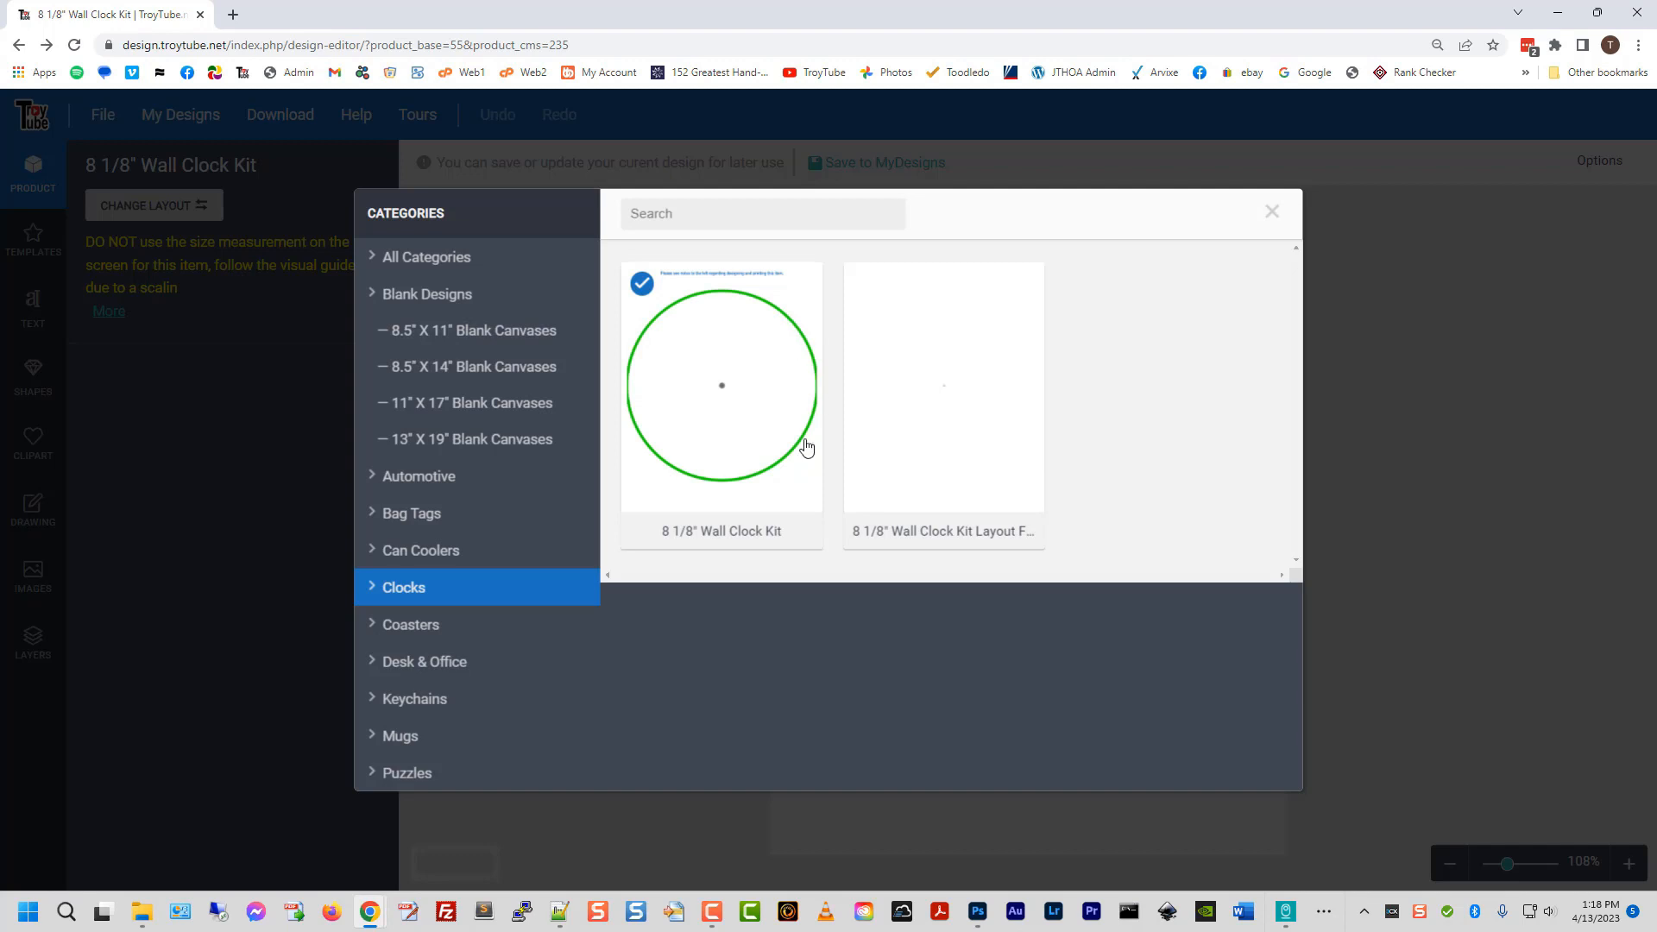
{"action": "mouse_move", "coordinate": [937, 396]}
{"action": "left_click", "coordinate": [1279, 227]}
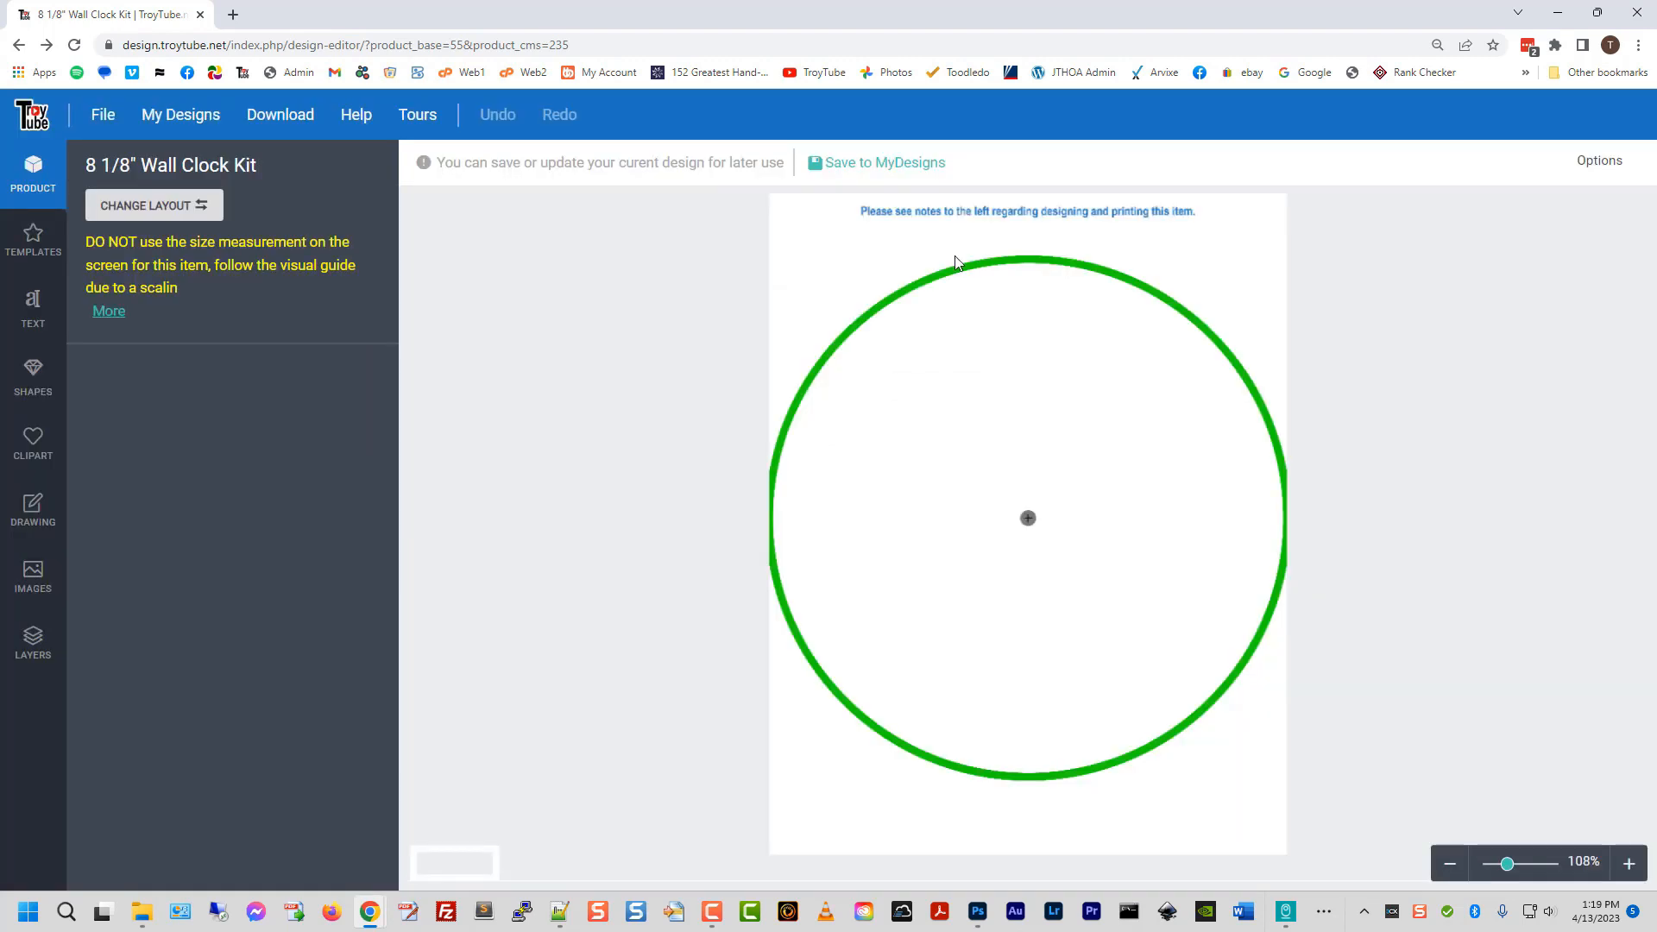
- Read the wall clock kit's full design and printing notes, and search the product layouts for 5627
{"action": "left_click", "coordinate": [109, 312]}
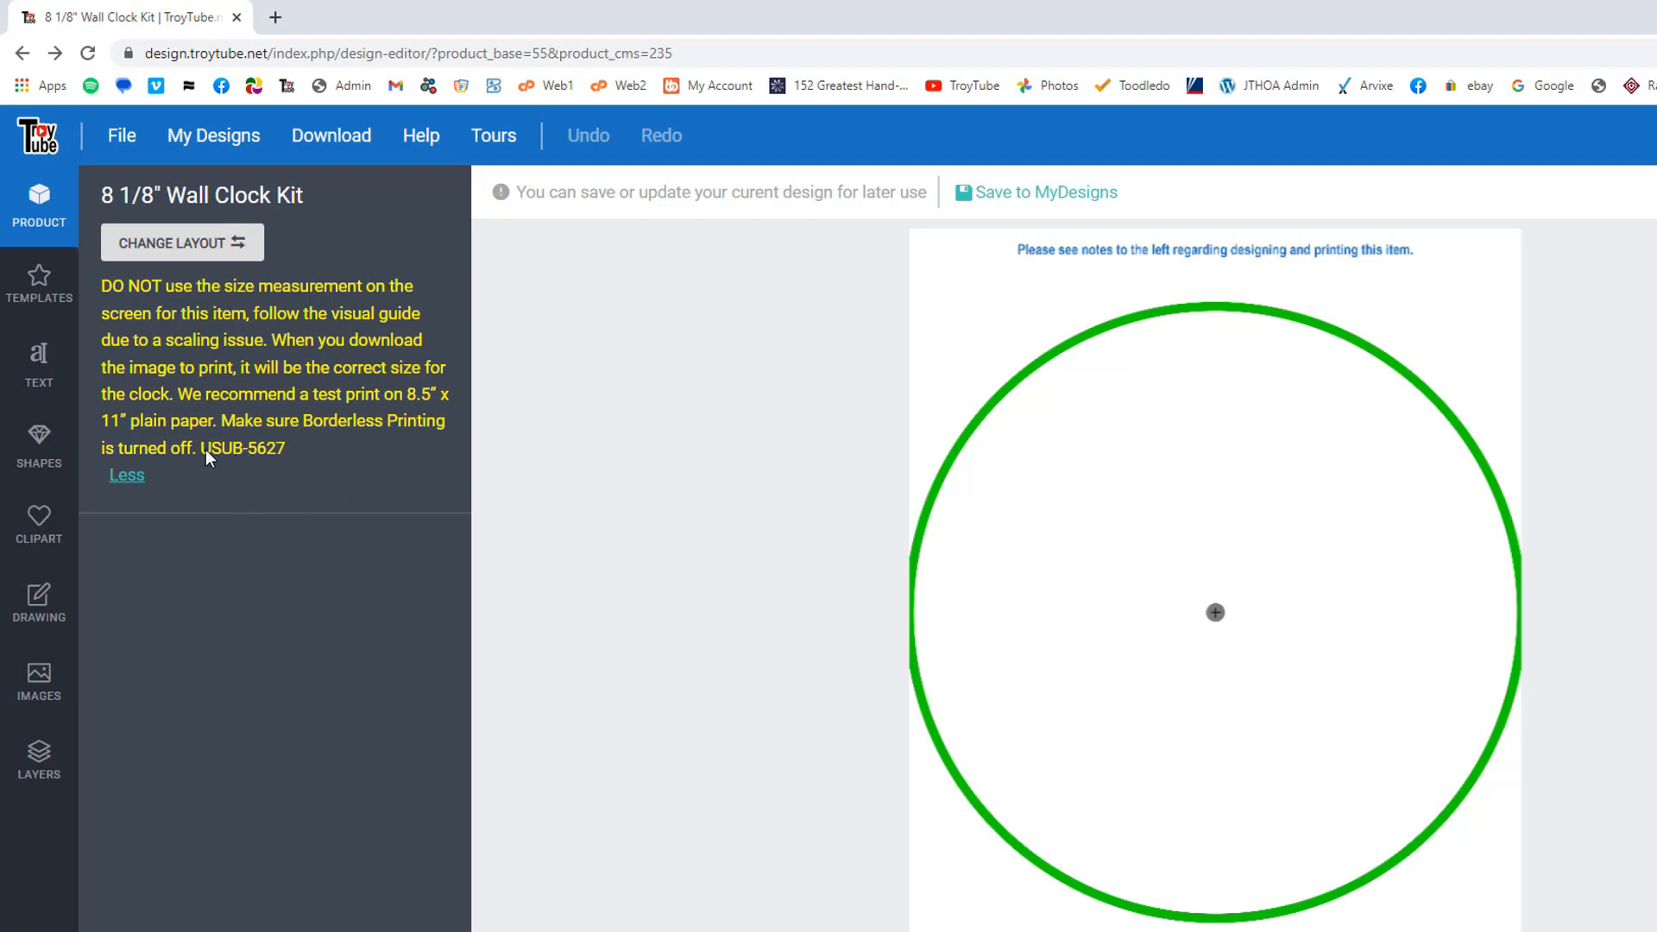
{"action": "left_click", "coordinate": [177, 243]}
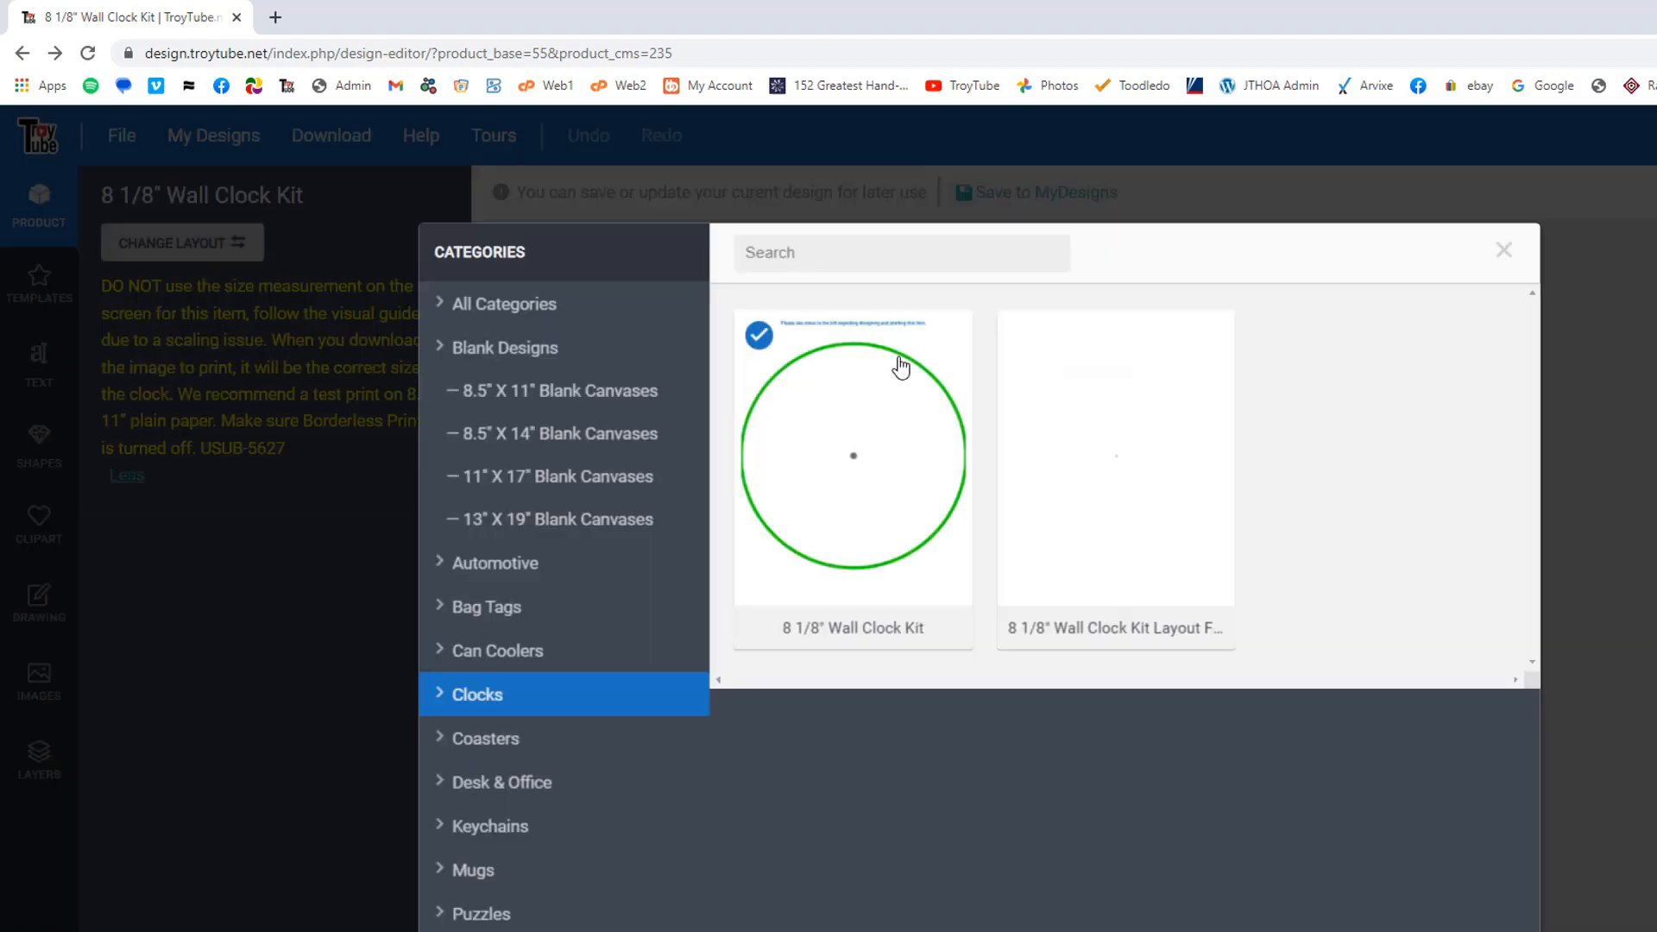
{"action": "type", "text": "5627"}
{"action": "left_click", "coordinate": [1504, 251]}
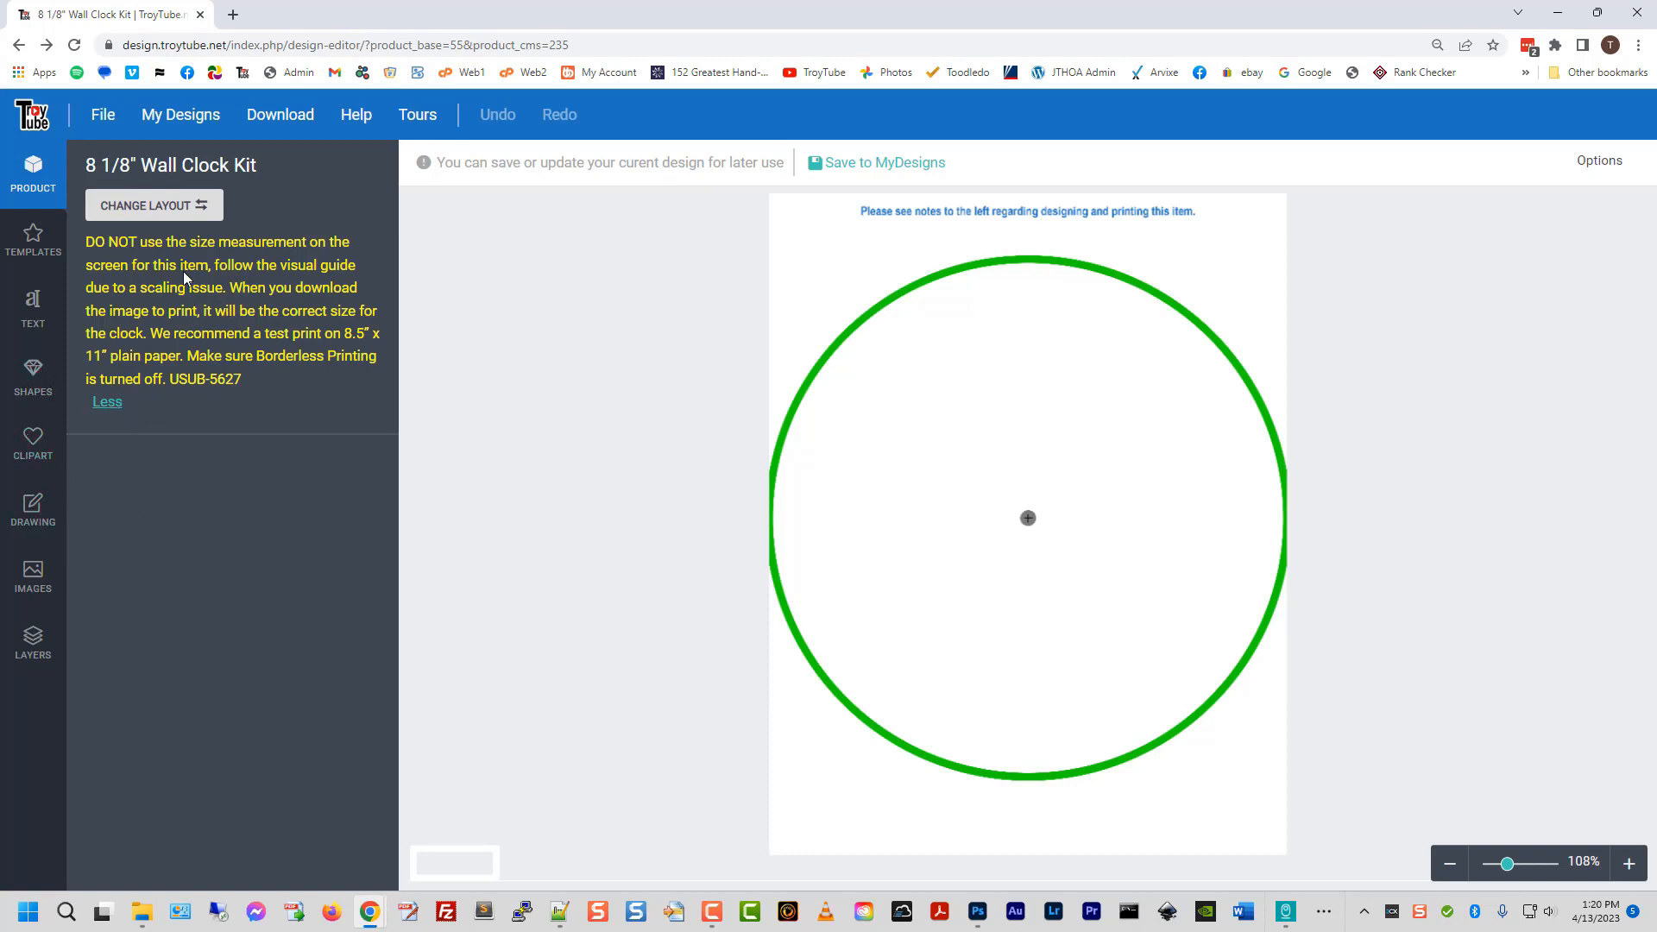
- Look over the templates, the text effects and the list of fonts available for adding text
{"action": "left_click", "coordinate": [35, 238]}
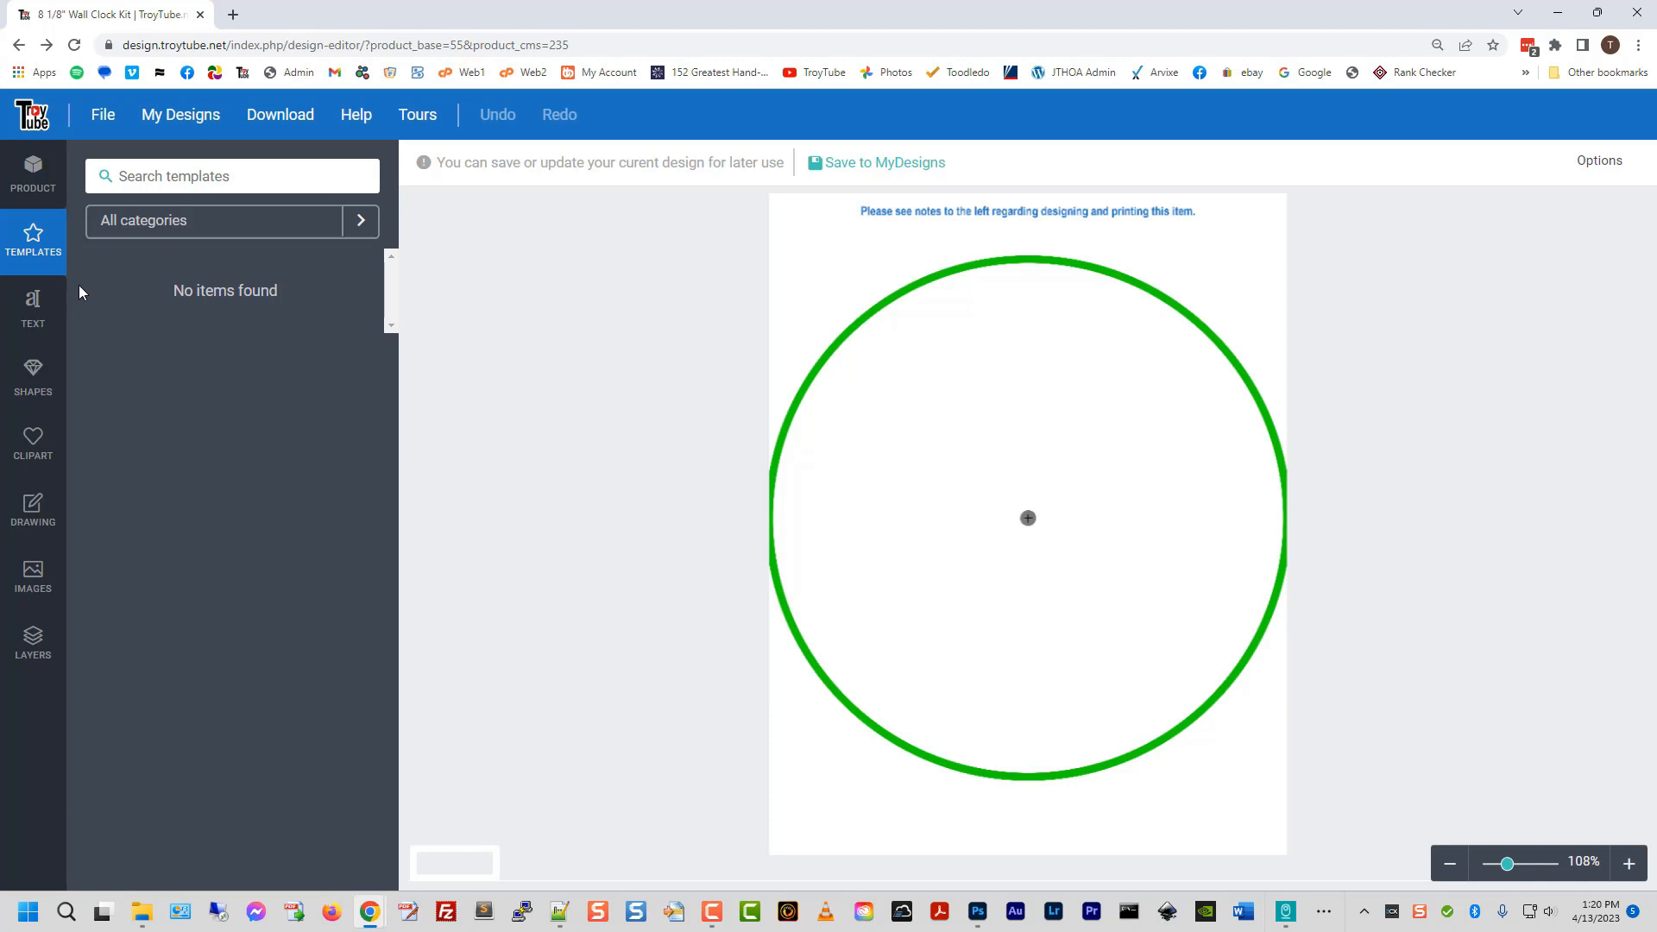
{"action": "left_click", "coordinate": [34, 311]}
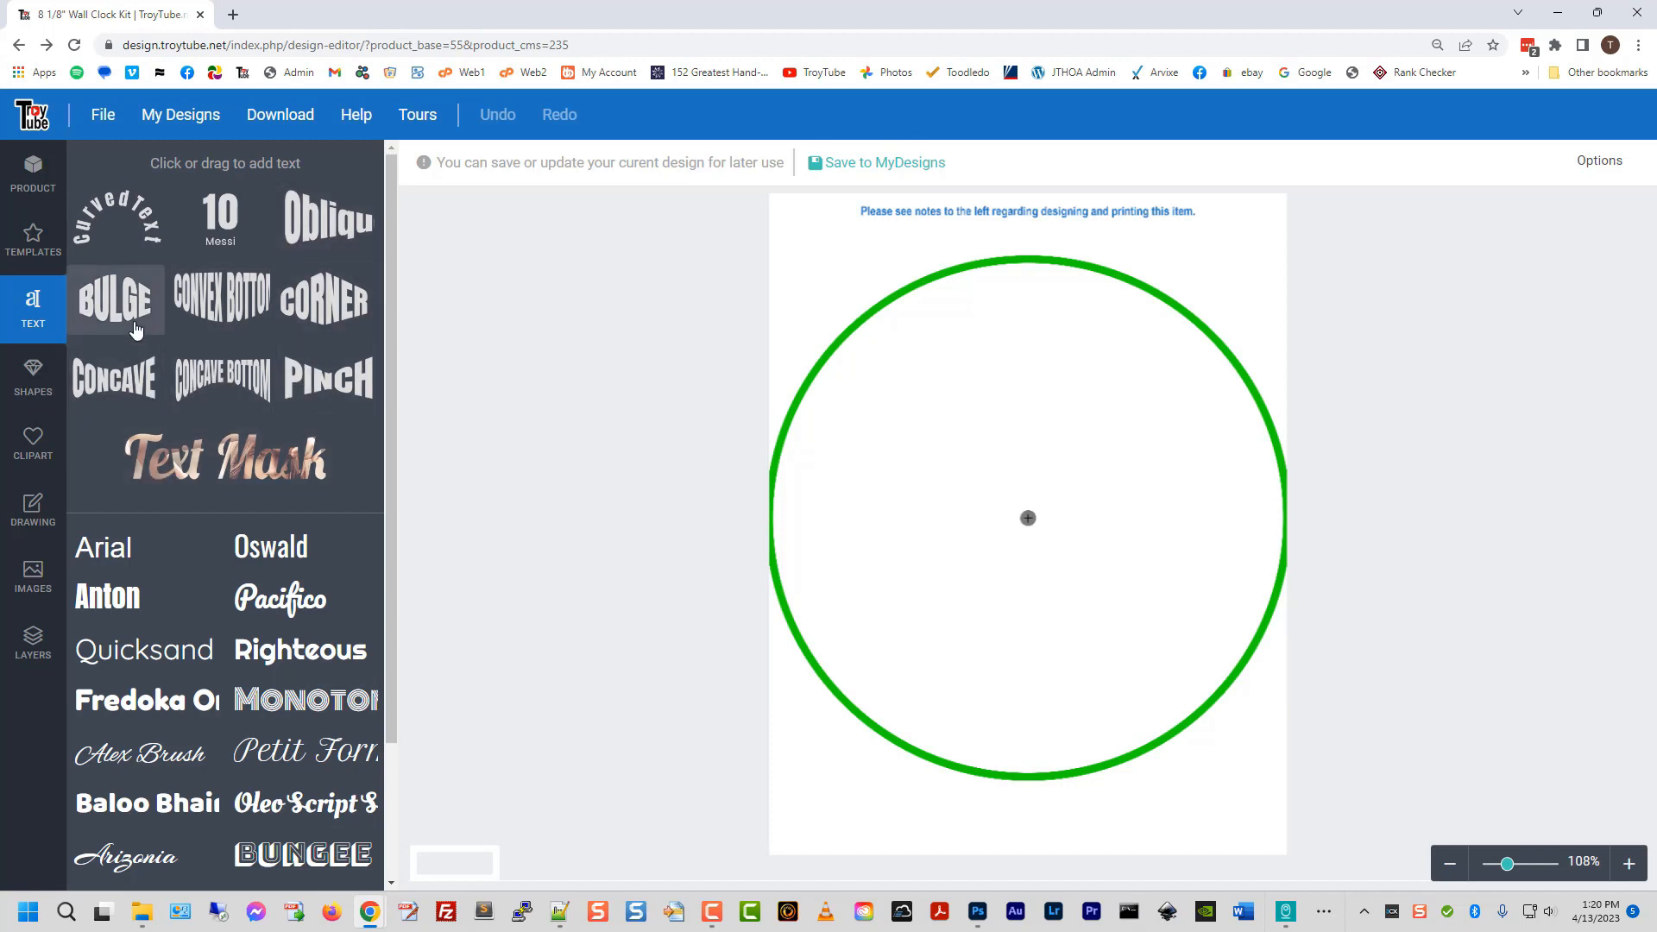
{"action": "scroll", "coordinate": [232, 639], "scroll_direction": "down", "scroll_amount": 2}
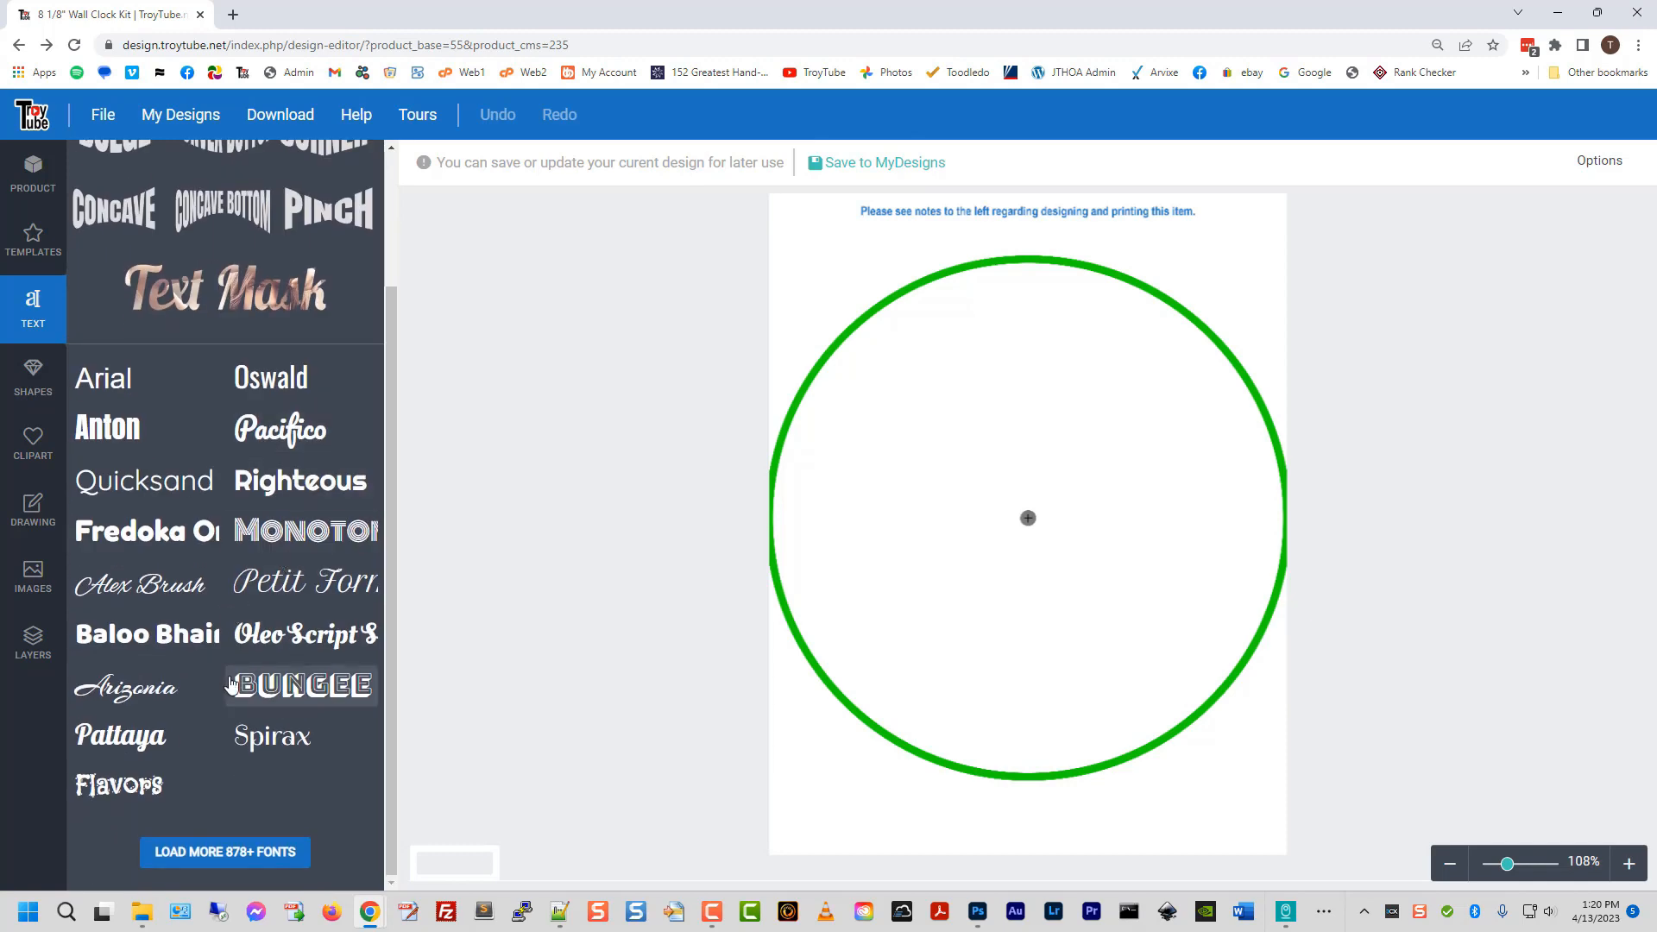
- Examine the selected fonts and the font category filter options in the Fonts Manager
{"action": "left_click", "coordinate": [226, 853]}
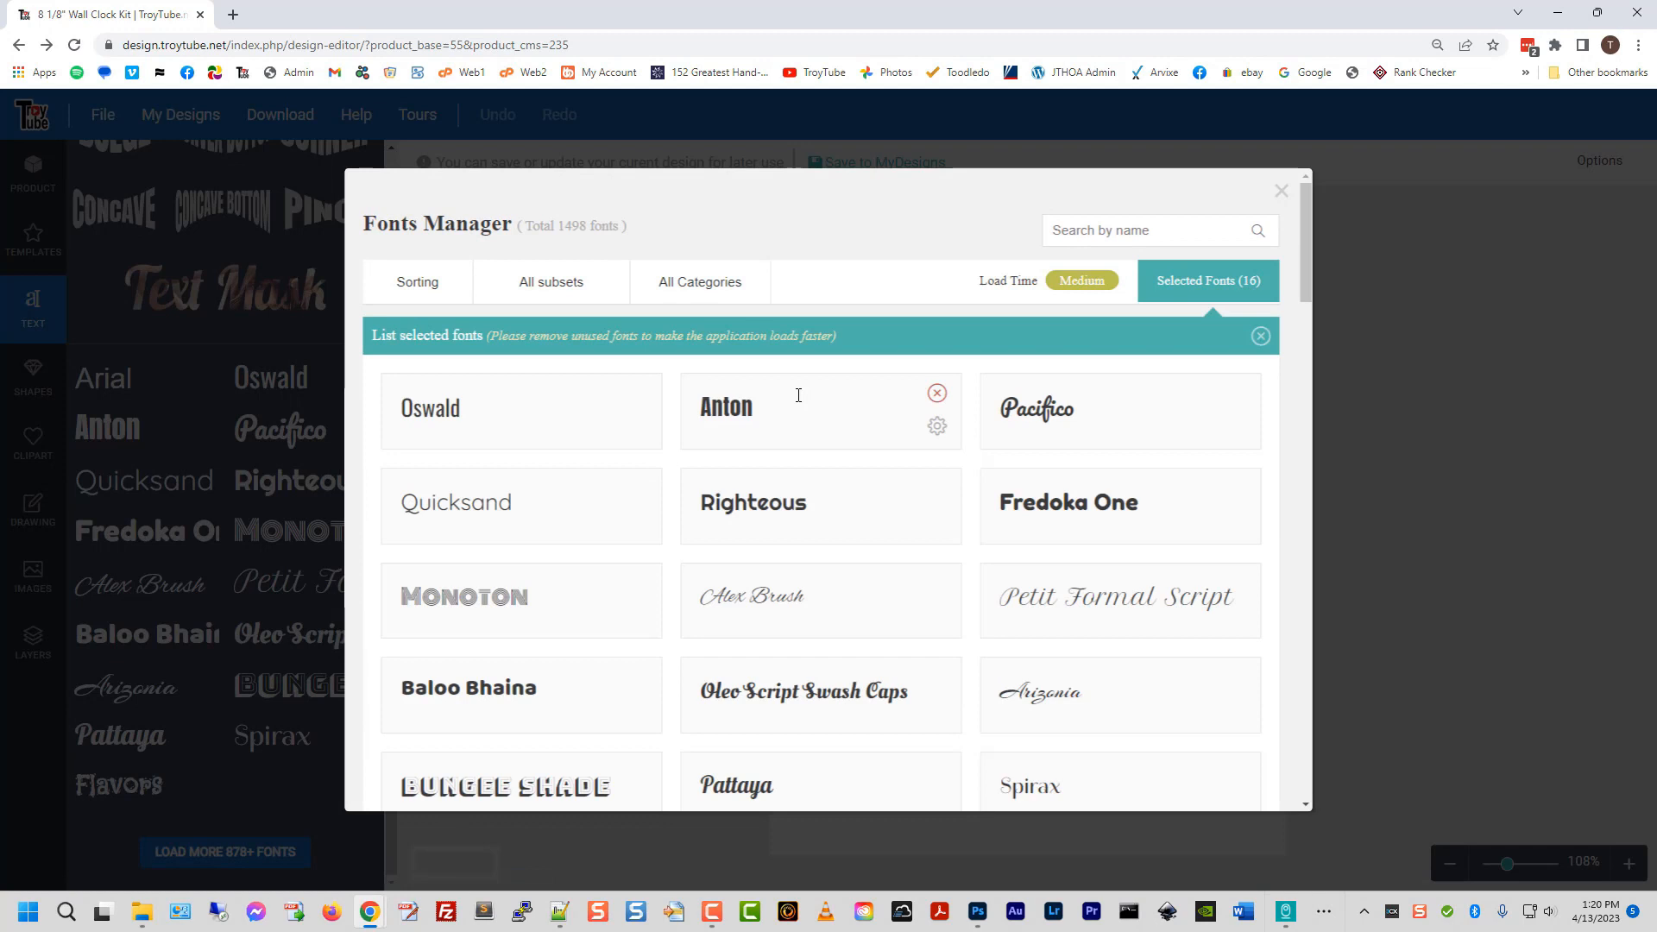
{"action": "scroll", "coordinate": [798, 423], "scroll_direction": "down", "scroll_amount": 2}
{"action": "scroll", "coordinate": [807, 457], "scroll_direction": "up", "scroll_amount": 2}
{"action": "left_click", "coordinate": [700, 281]}
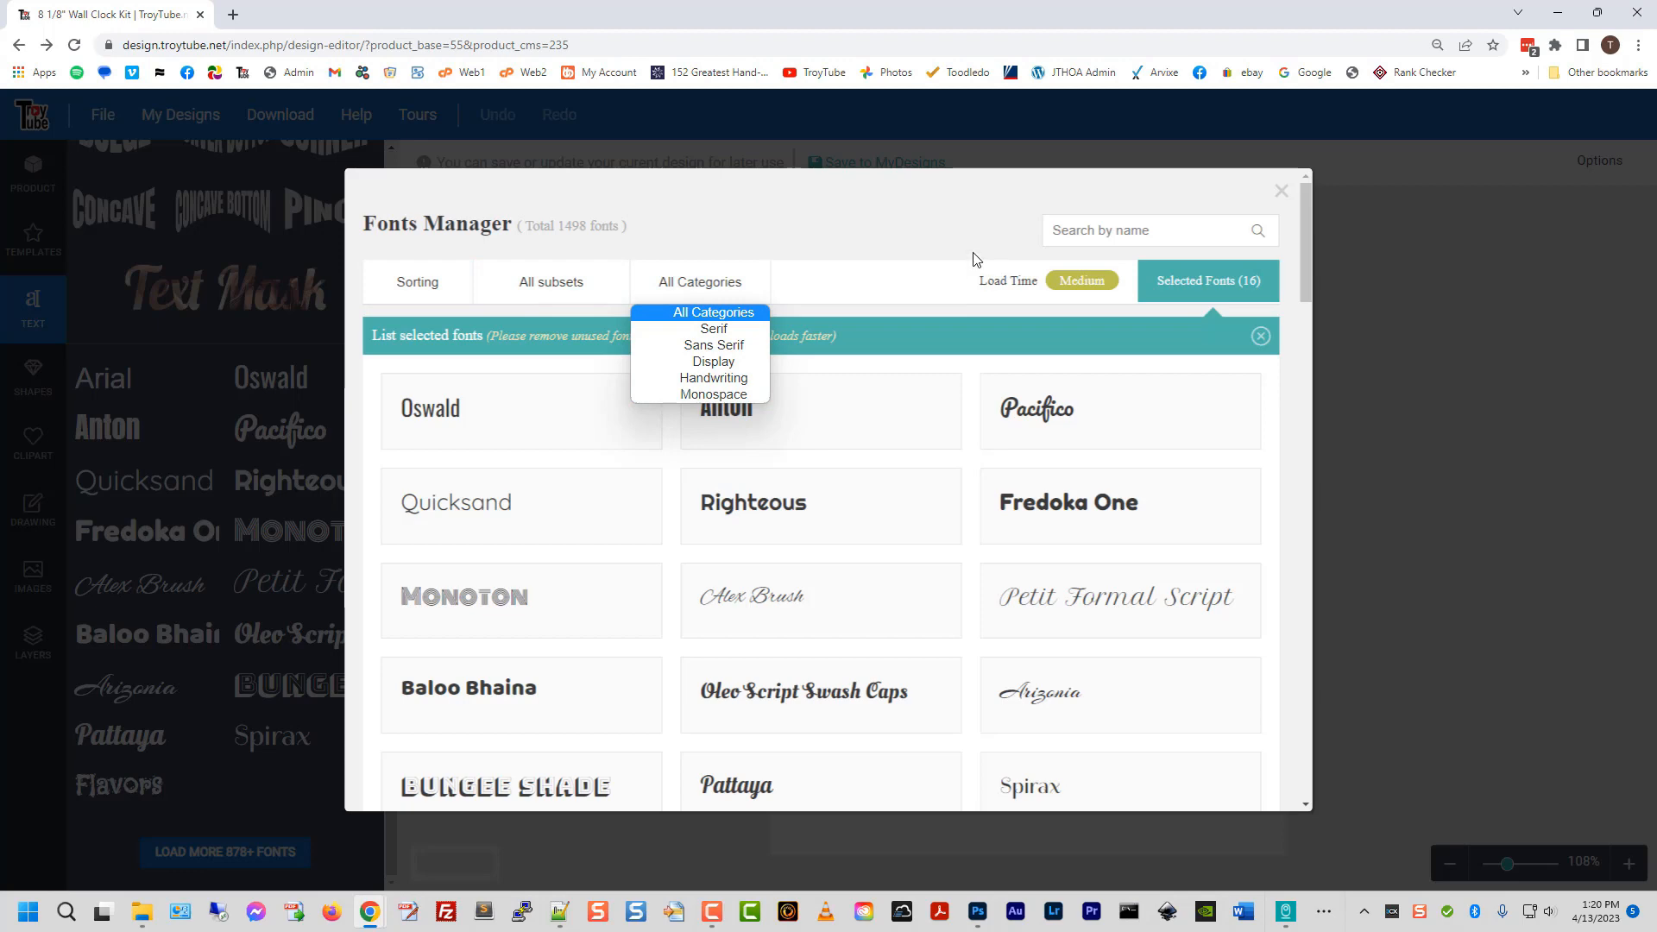
{"action": "left_click", "coordinate": [883, 221]}
- Add the Rubik font from the available fonts to the workspace and leave the Fonts Manager
{"action": "scroll", "coordinate": [794, 525], "scroll_direction": "down", "scroll_amount": 9}
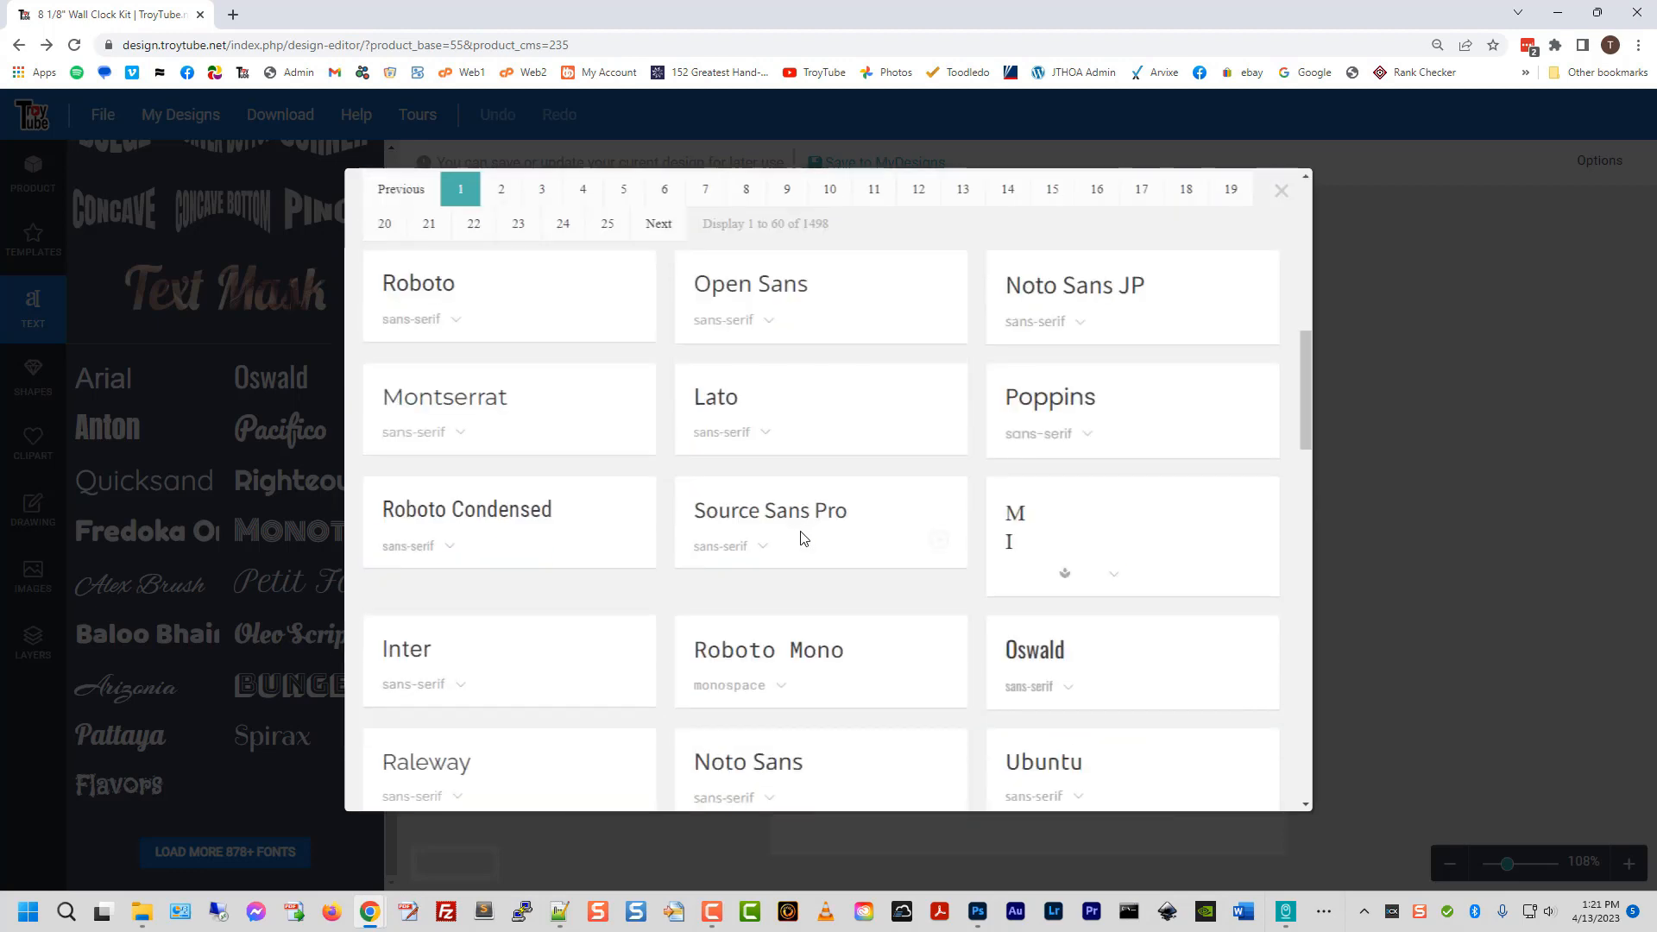
{"action": "scroll", "coordinate": [802, 522], "scroll_direction": "up", "scroll_amount": 4}
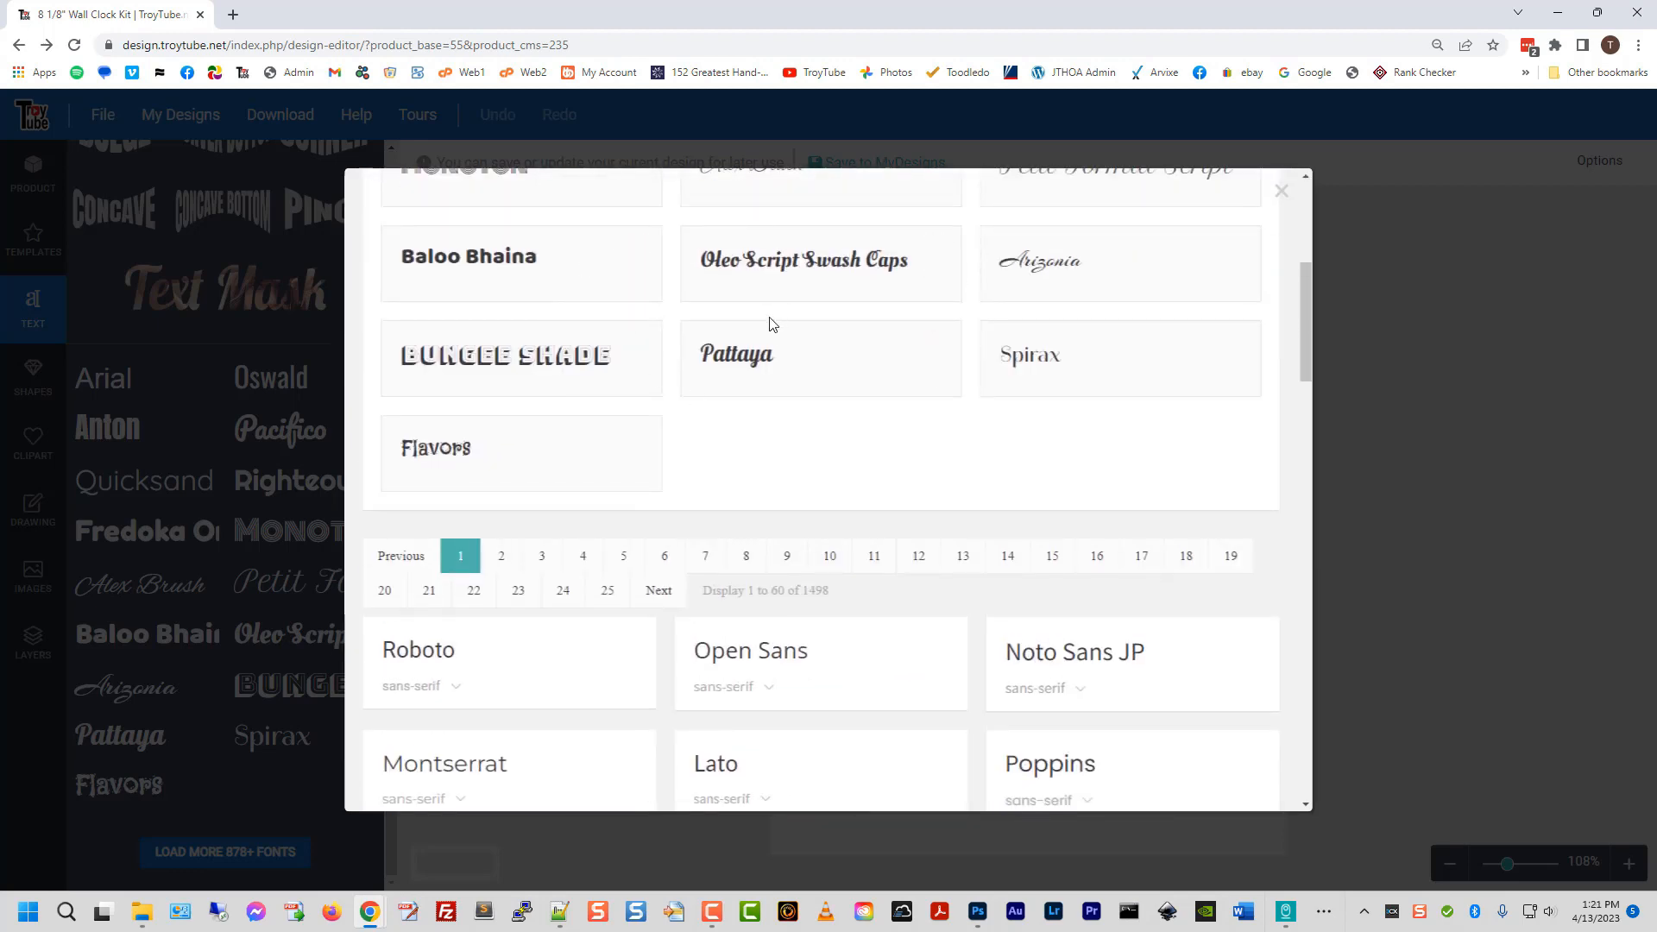
{"action": "scroll", "coordinate": [1022, 315], "scroll_direction": "down", "scroll_amount": 7}
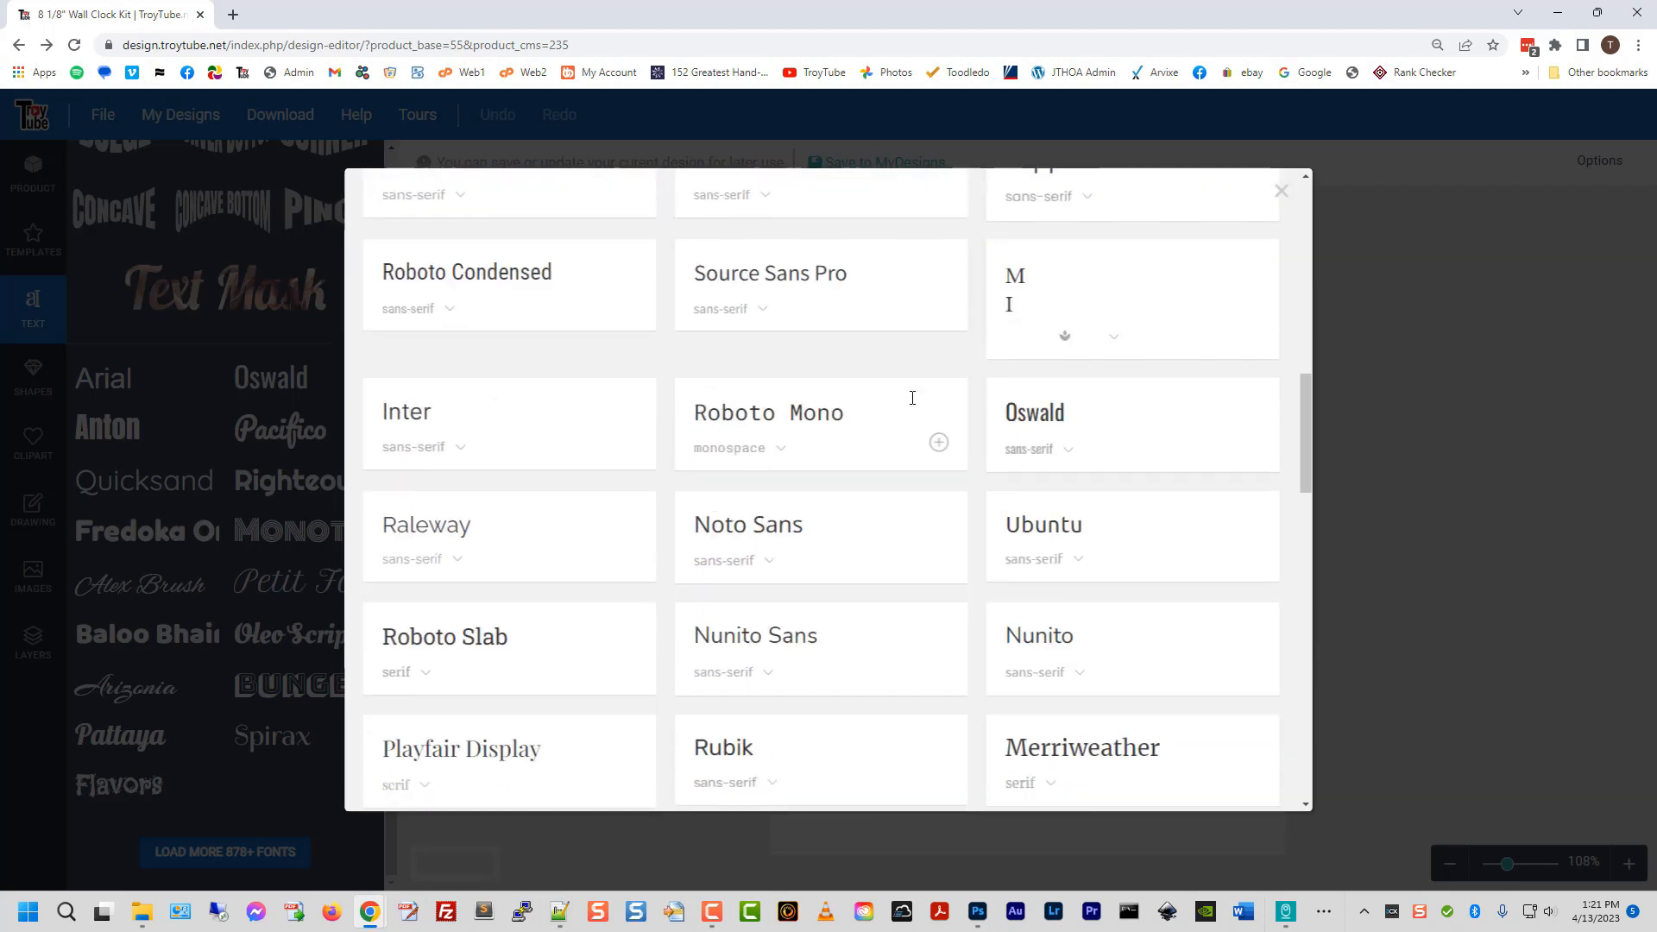
{"action": "scroll", "coordinate": [758, 505], "scroll_direction": "down", "scroll_amount": 4}
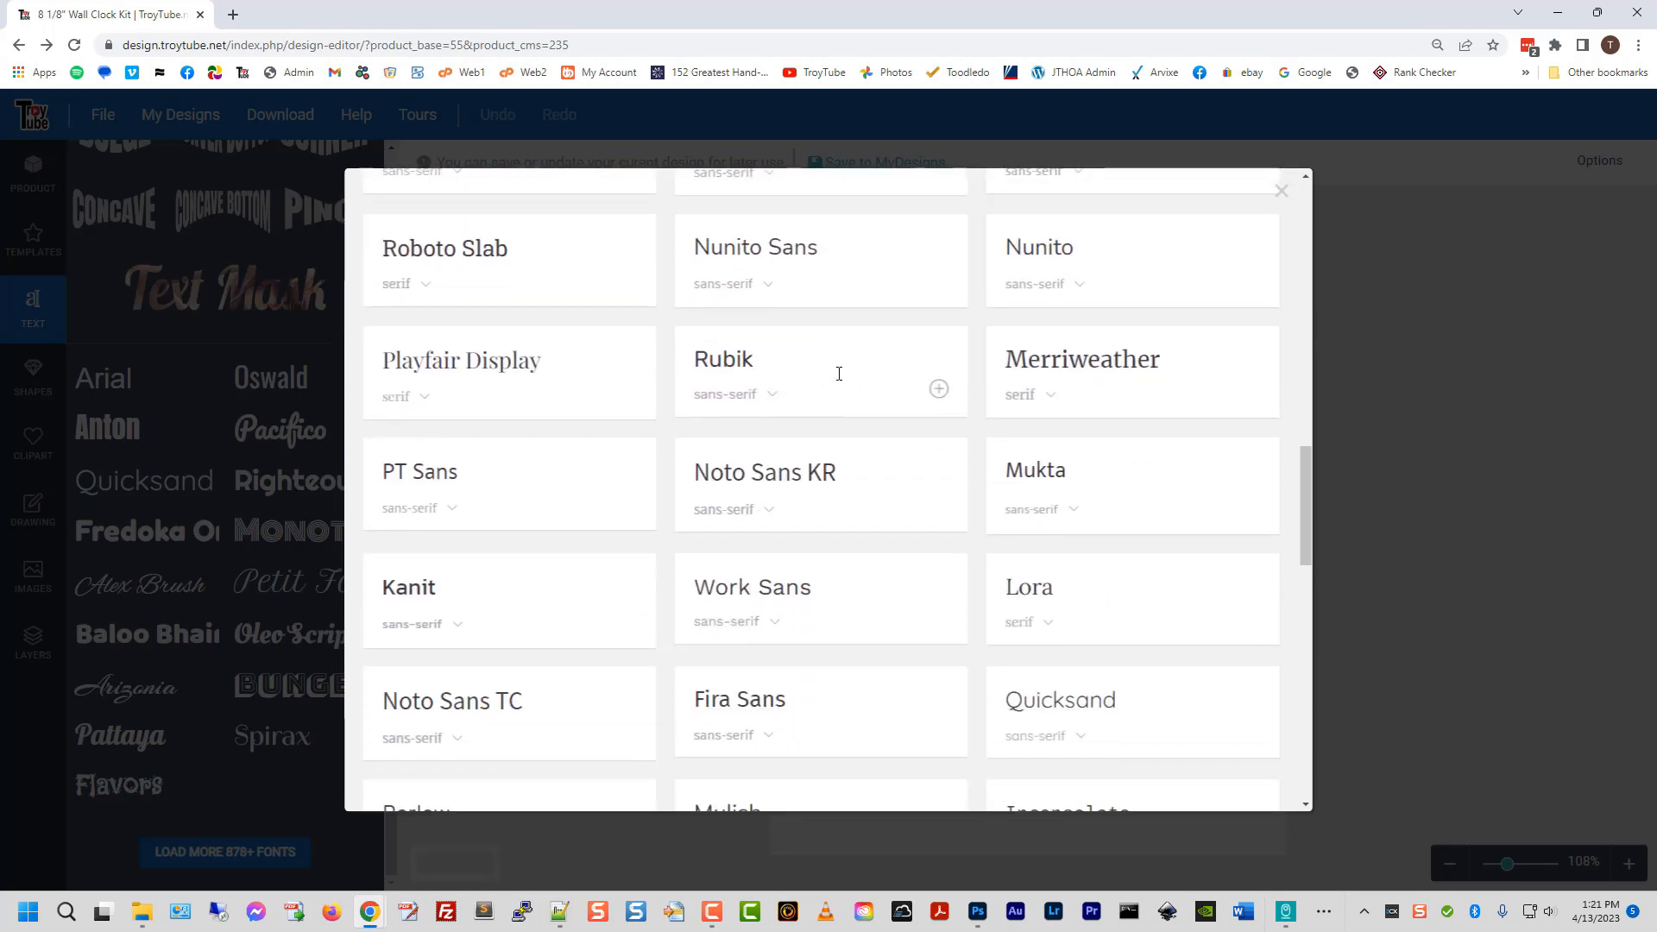
{"action": "left_click", "coordinate": [939, 390]}
{"action": "scroll", "coordinate": [863, 330], "scroll_direction": "up", "scroll_amount": 8}
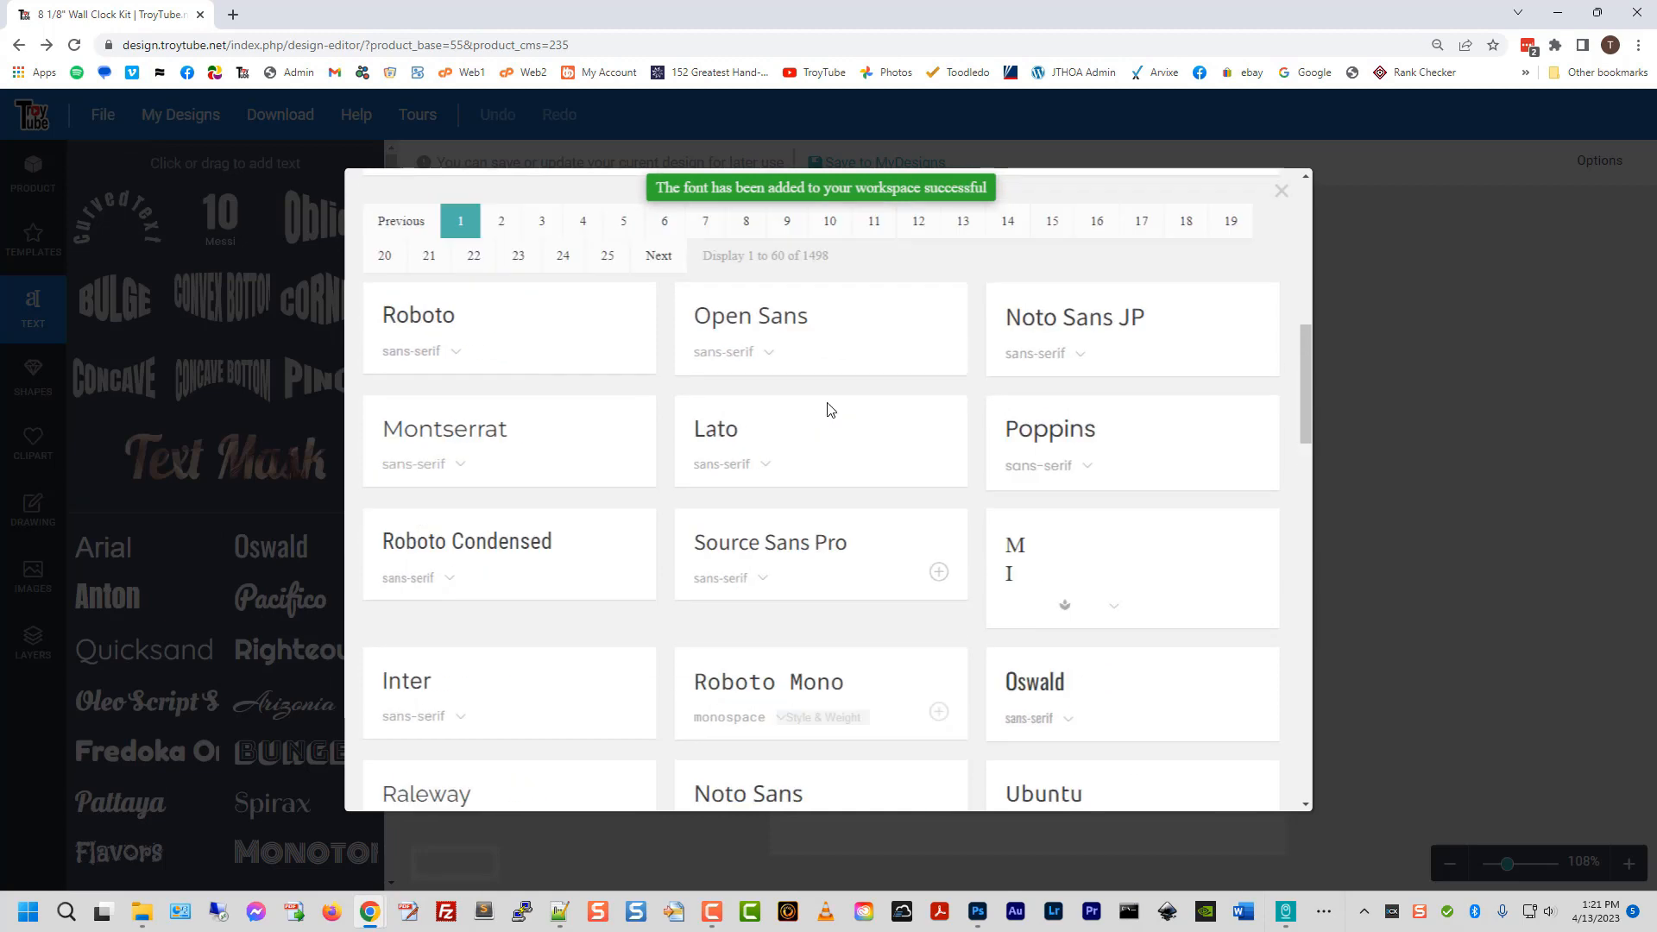
{"action": "scroll", "coordinate": [827, 409], "scroll_direction": "up", "scroll_amount": 6}
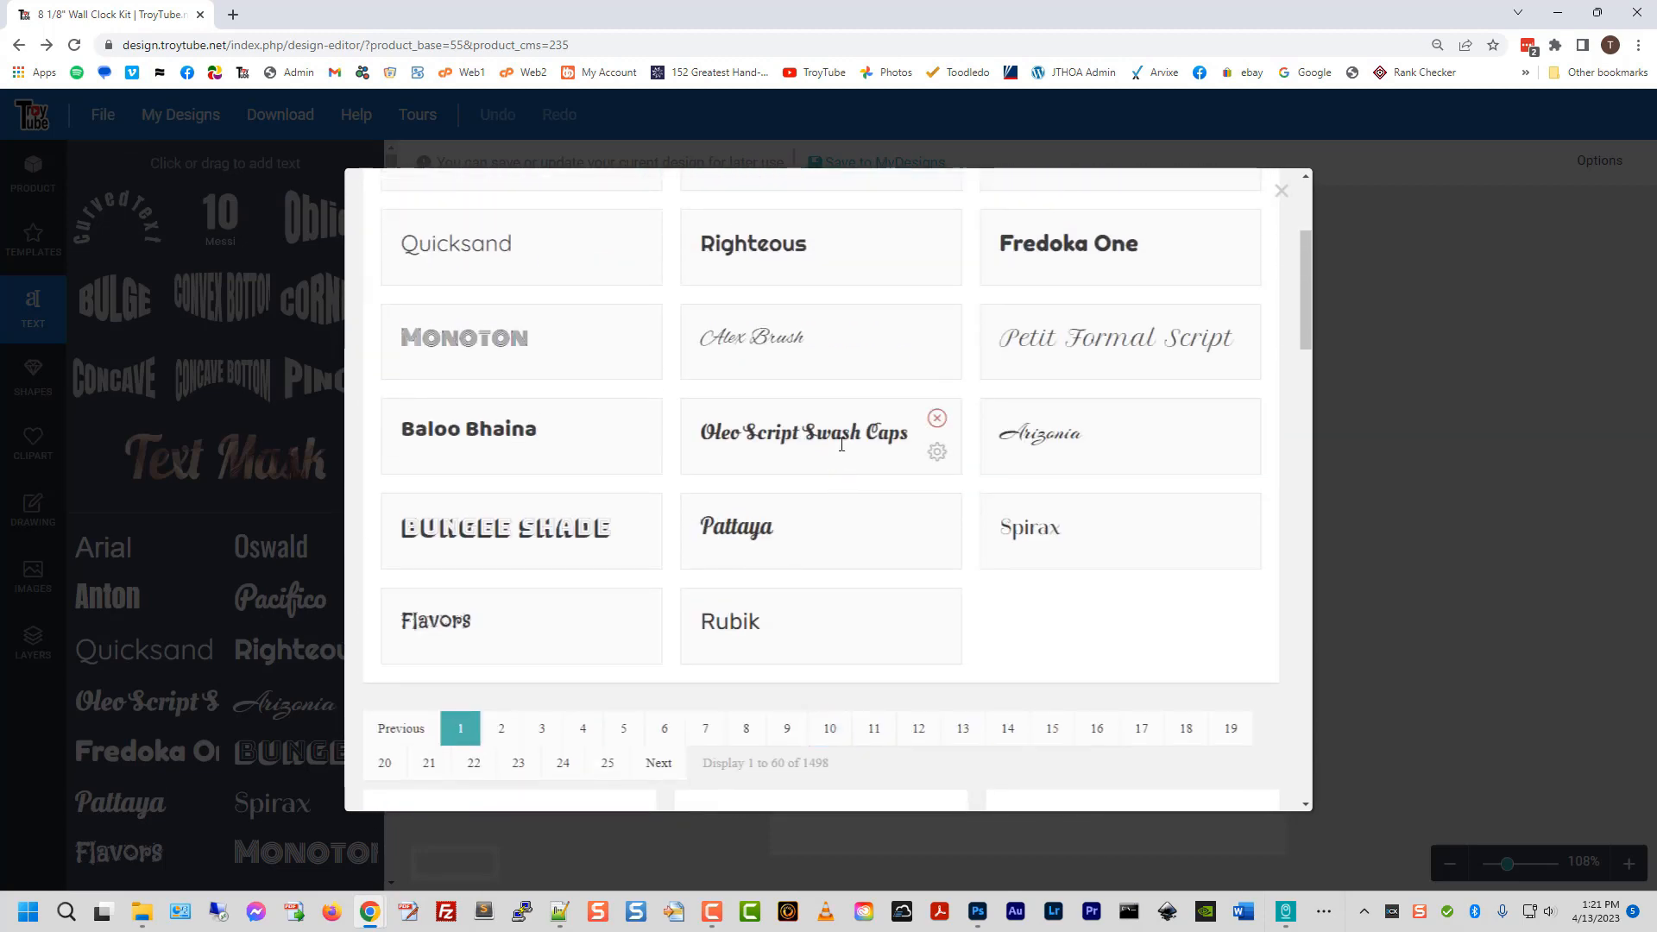
{"action": "left_click", "coordinate": [1282, 191]}
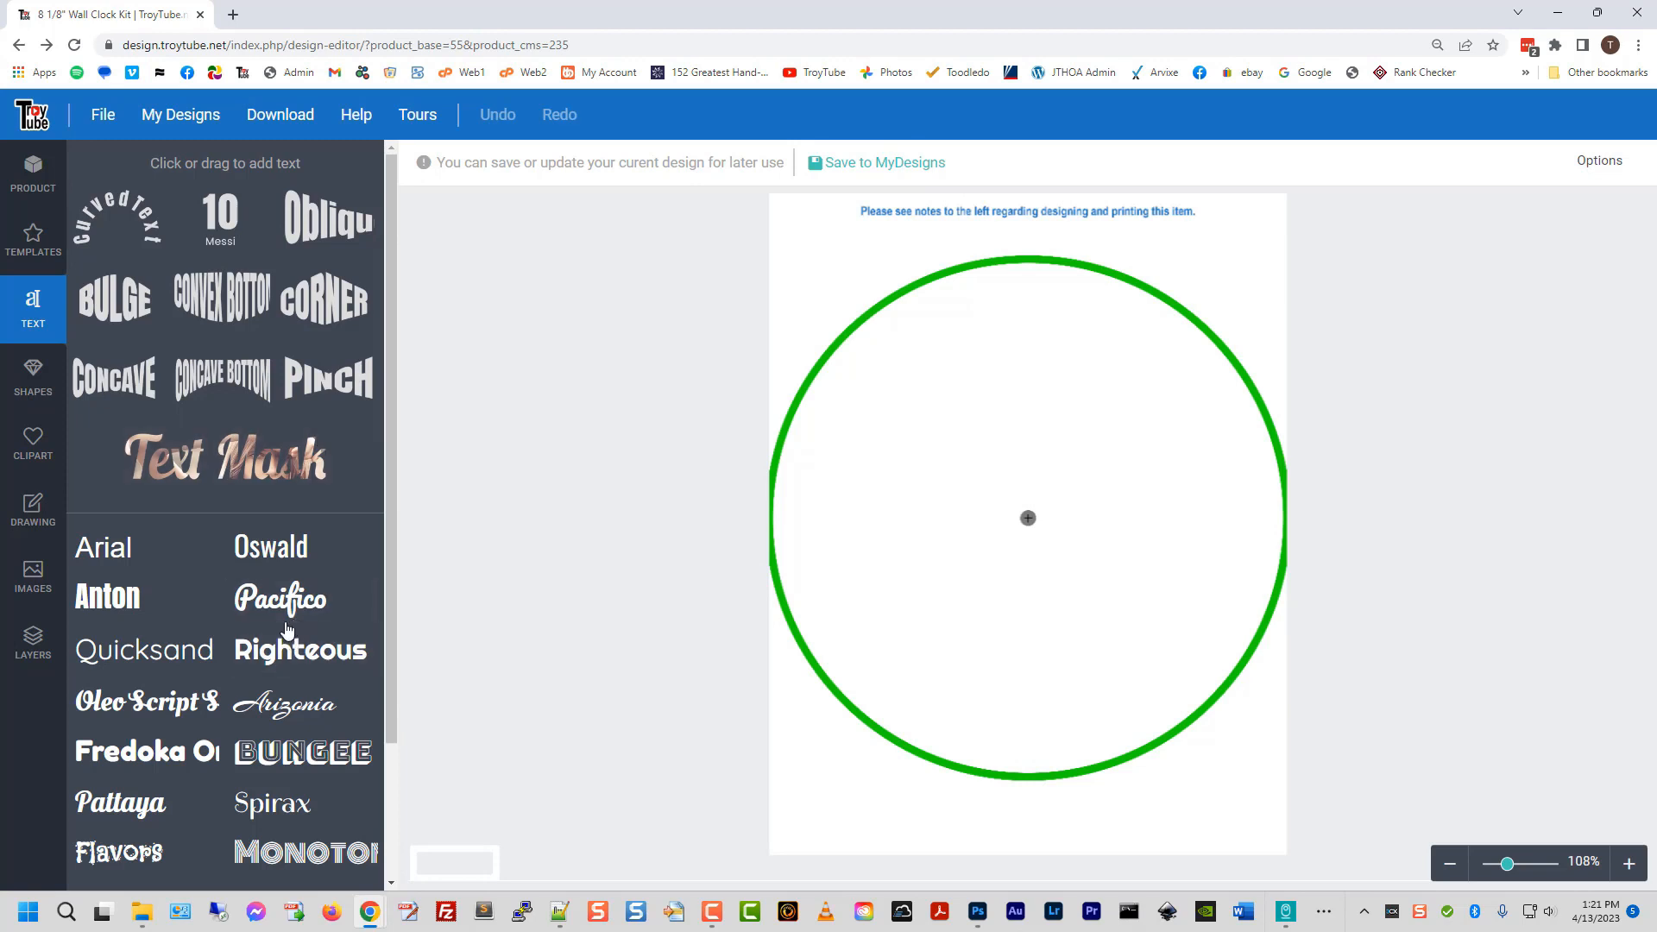
- Browse the collection of shapes that can be added to the design
{"action": "left_click", "coordinate": [33, 377]}
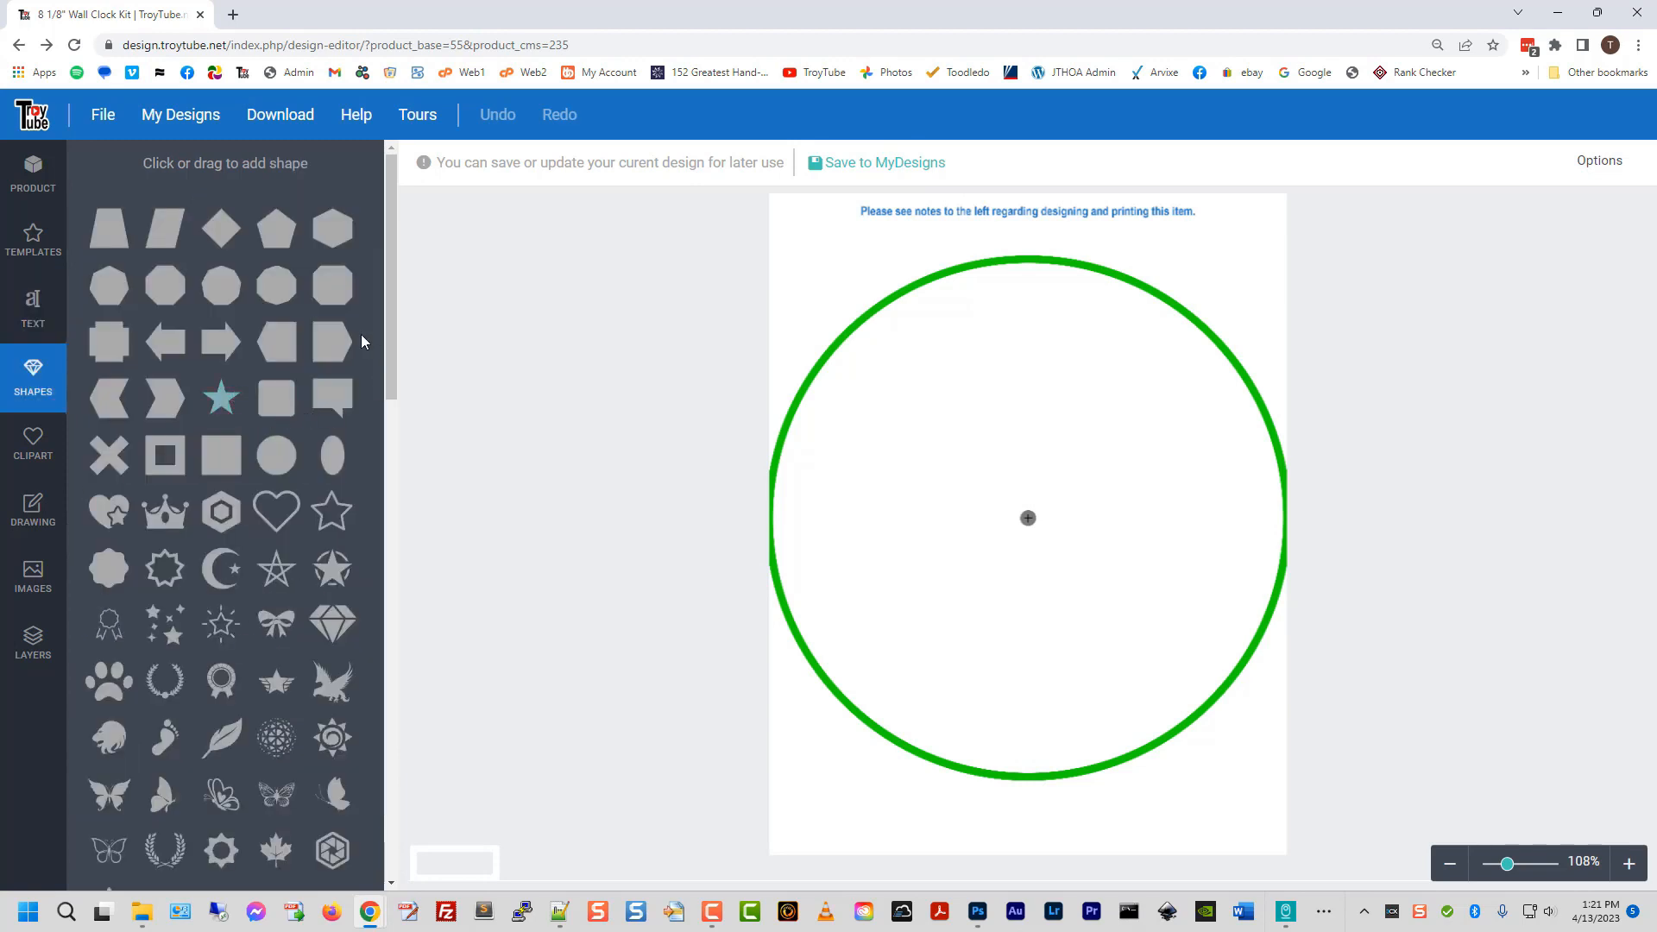
{"action": "mouse_move", "coordinate": [390, 289]}
{"action": "left_mouse_down"}
{"action": "mouse_move", "coordinate": [359, 566]}
{"action": "mouse_move", "coordinate": [397, 451]}
{"action": "mouse_move", "coordinate": [408, 314]}
{"action": "left_mouse_up"}
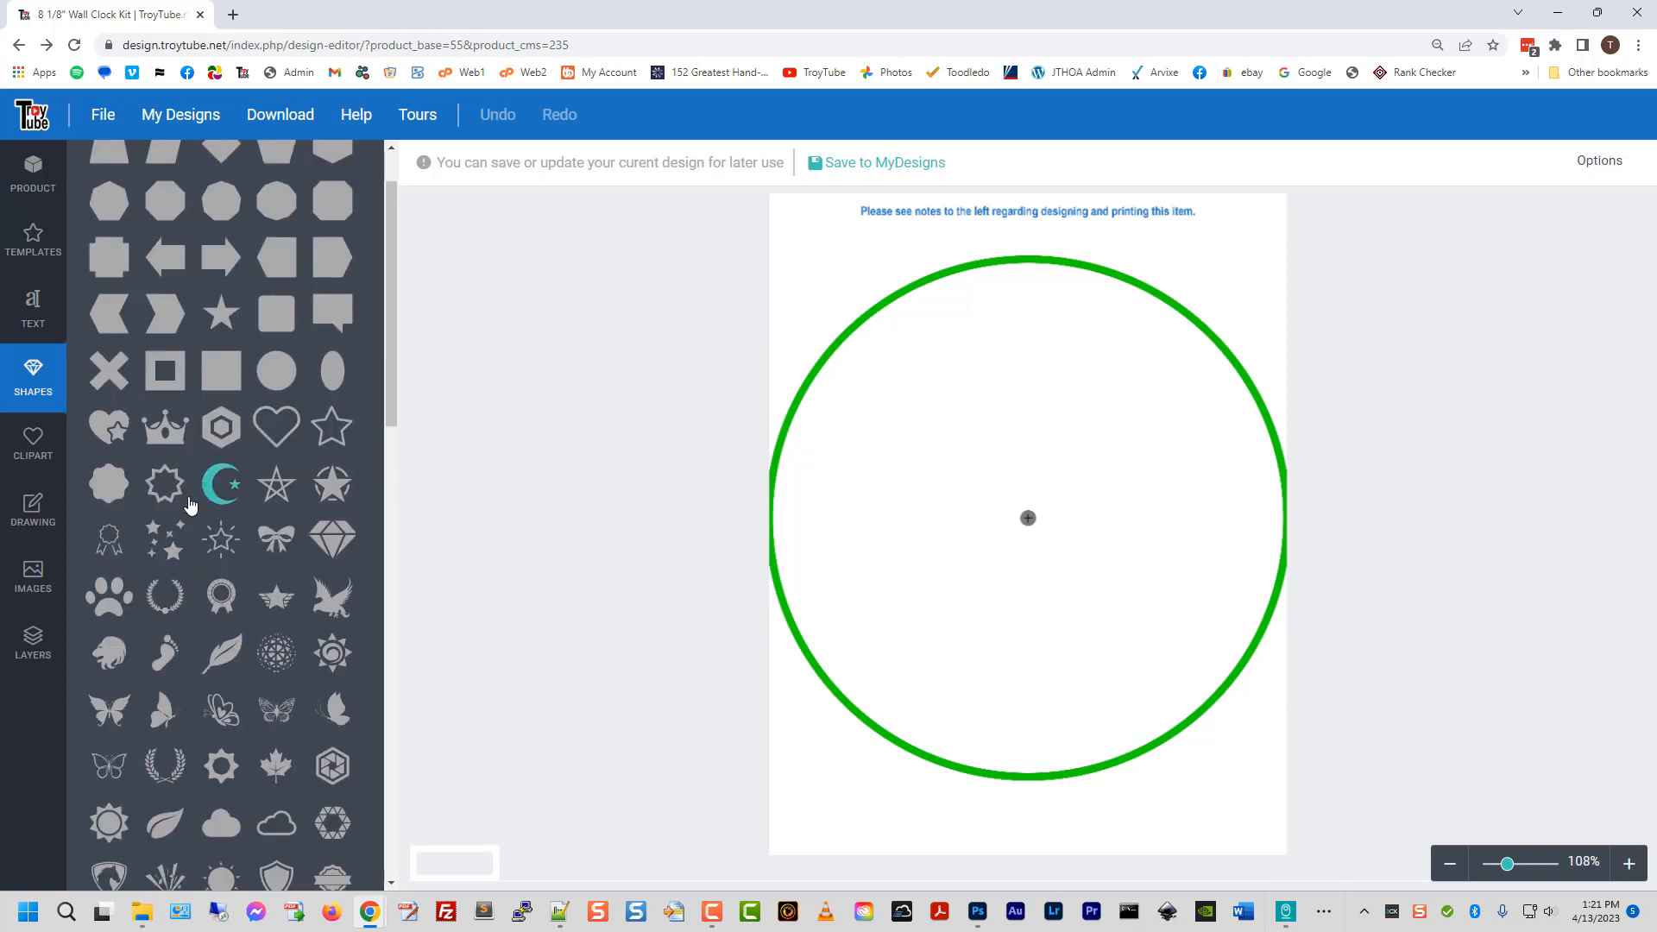
{"action": "left_click_drag", "start_coordinate": [393, 356], "coordinate": [33, 438]}
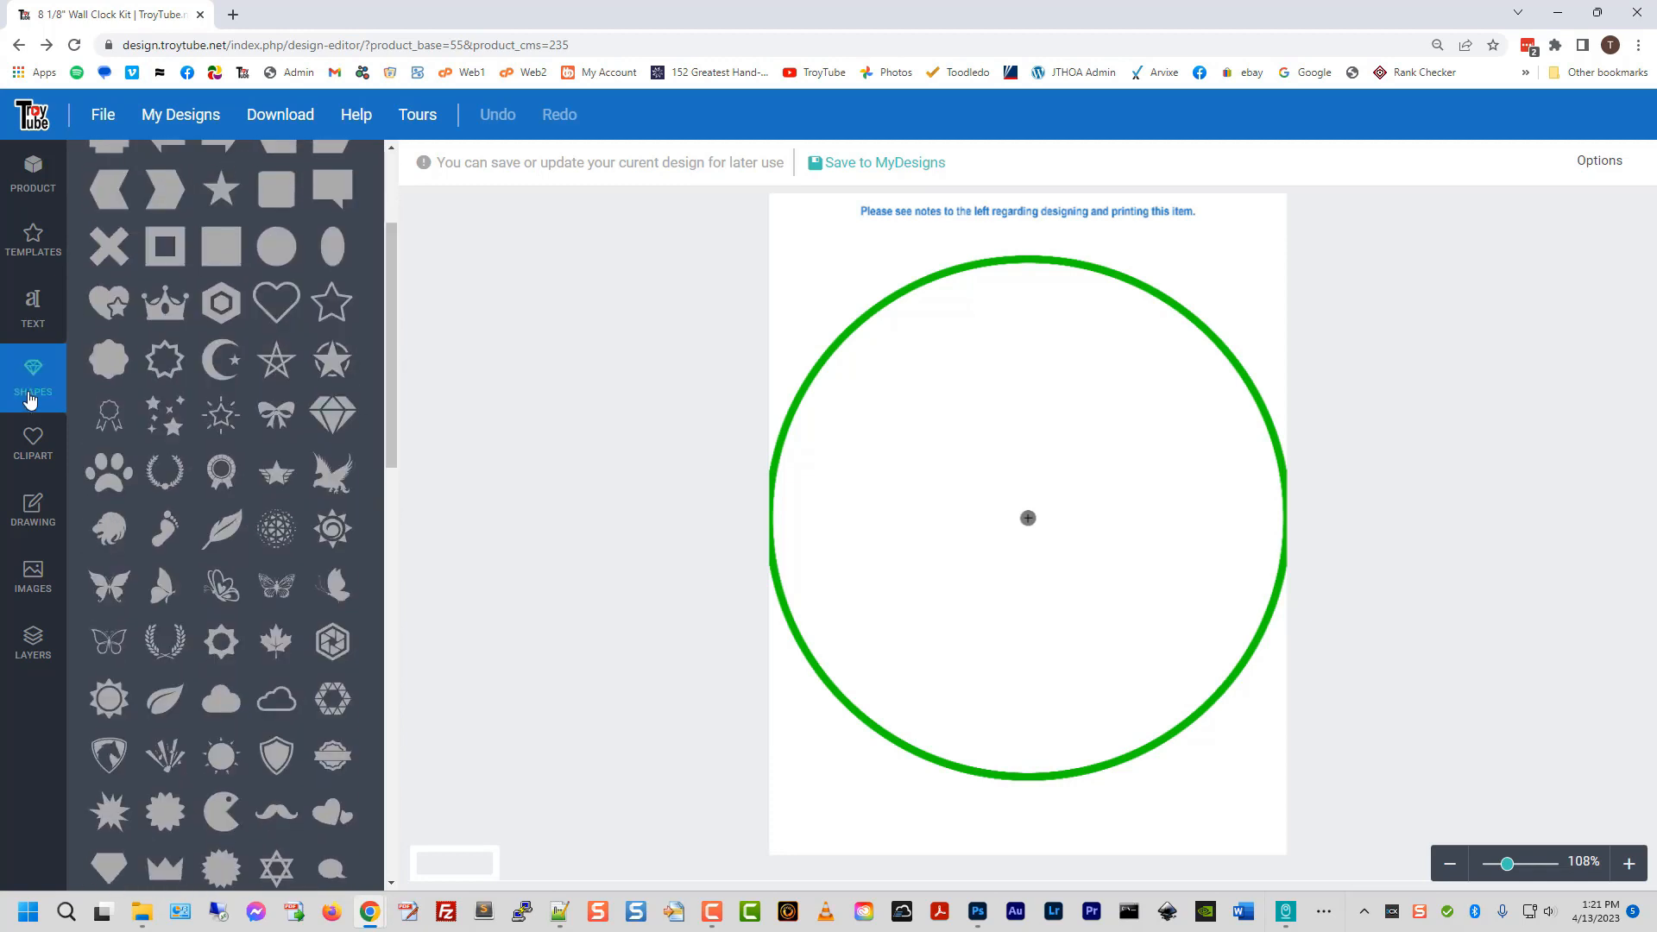
- Browse the clipart categories and the designs in the Clock Faces category
{"action": "left_click", "coordinate": [33, 439]}
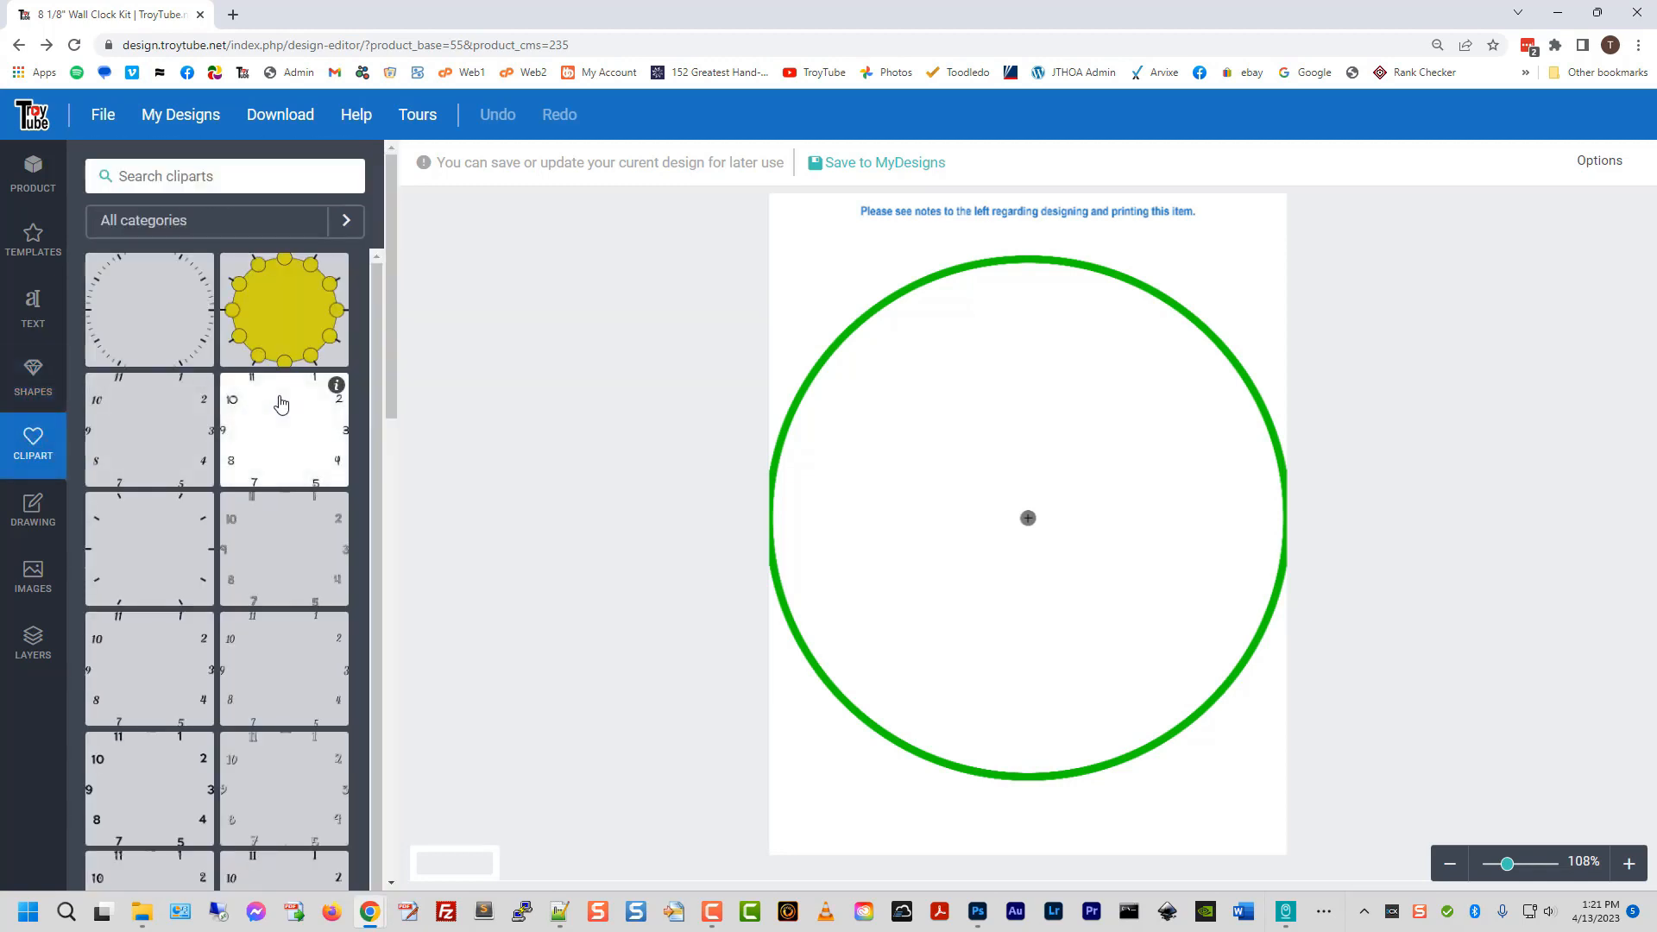
{"action": "left_click", "coordinate": [345, 221]}
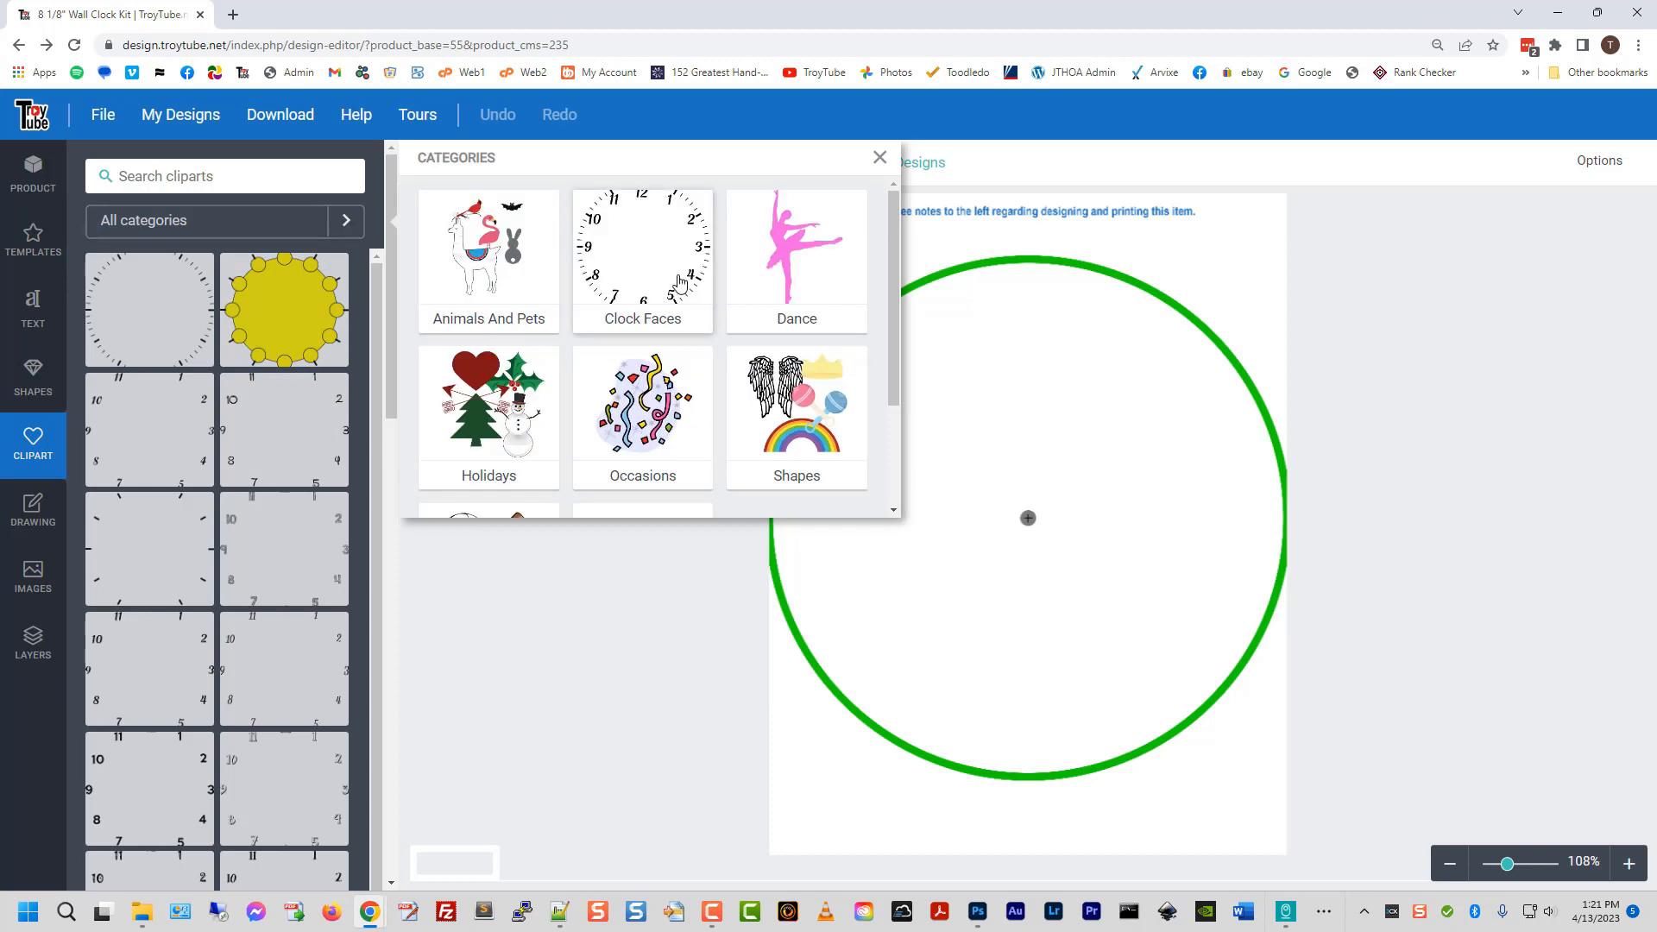
{"action": "scroll", "coordinate": [618, 418], "scroll_direction": "down", "scroll_amount": 2}
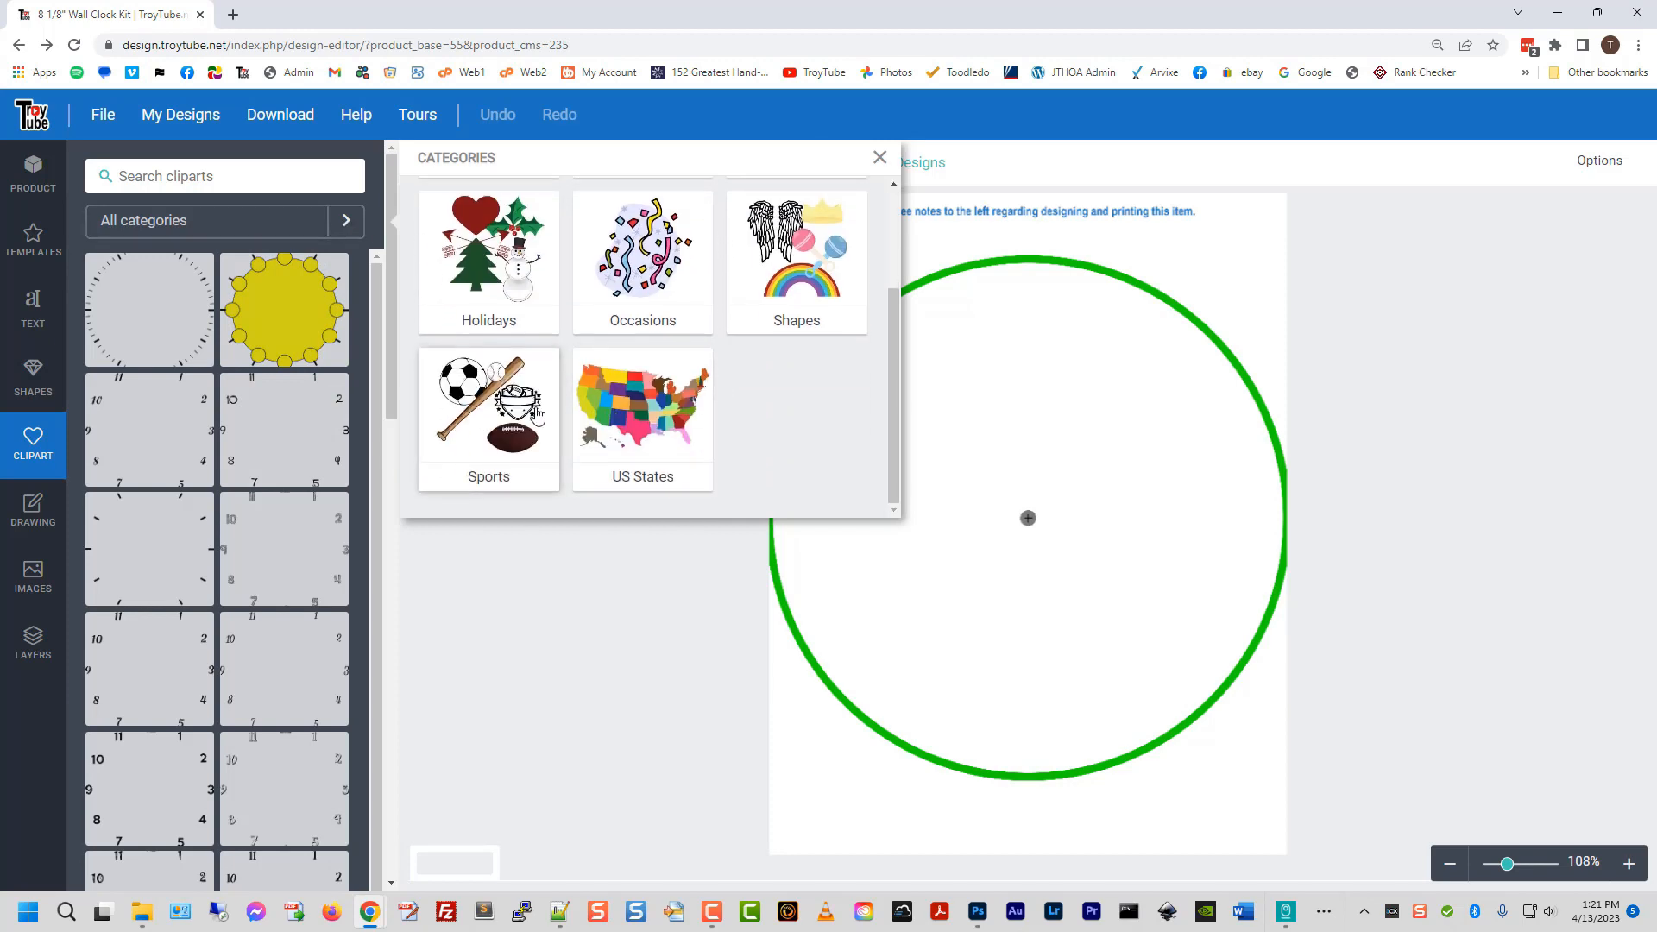
{"action": "scroll", "coordinate": [544, 416], "scroll_direction": "up", "scroll_amount": 2}
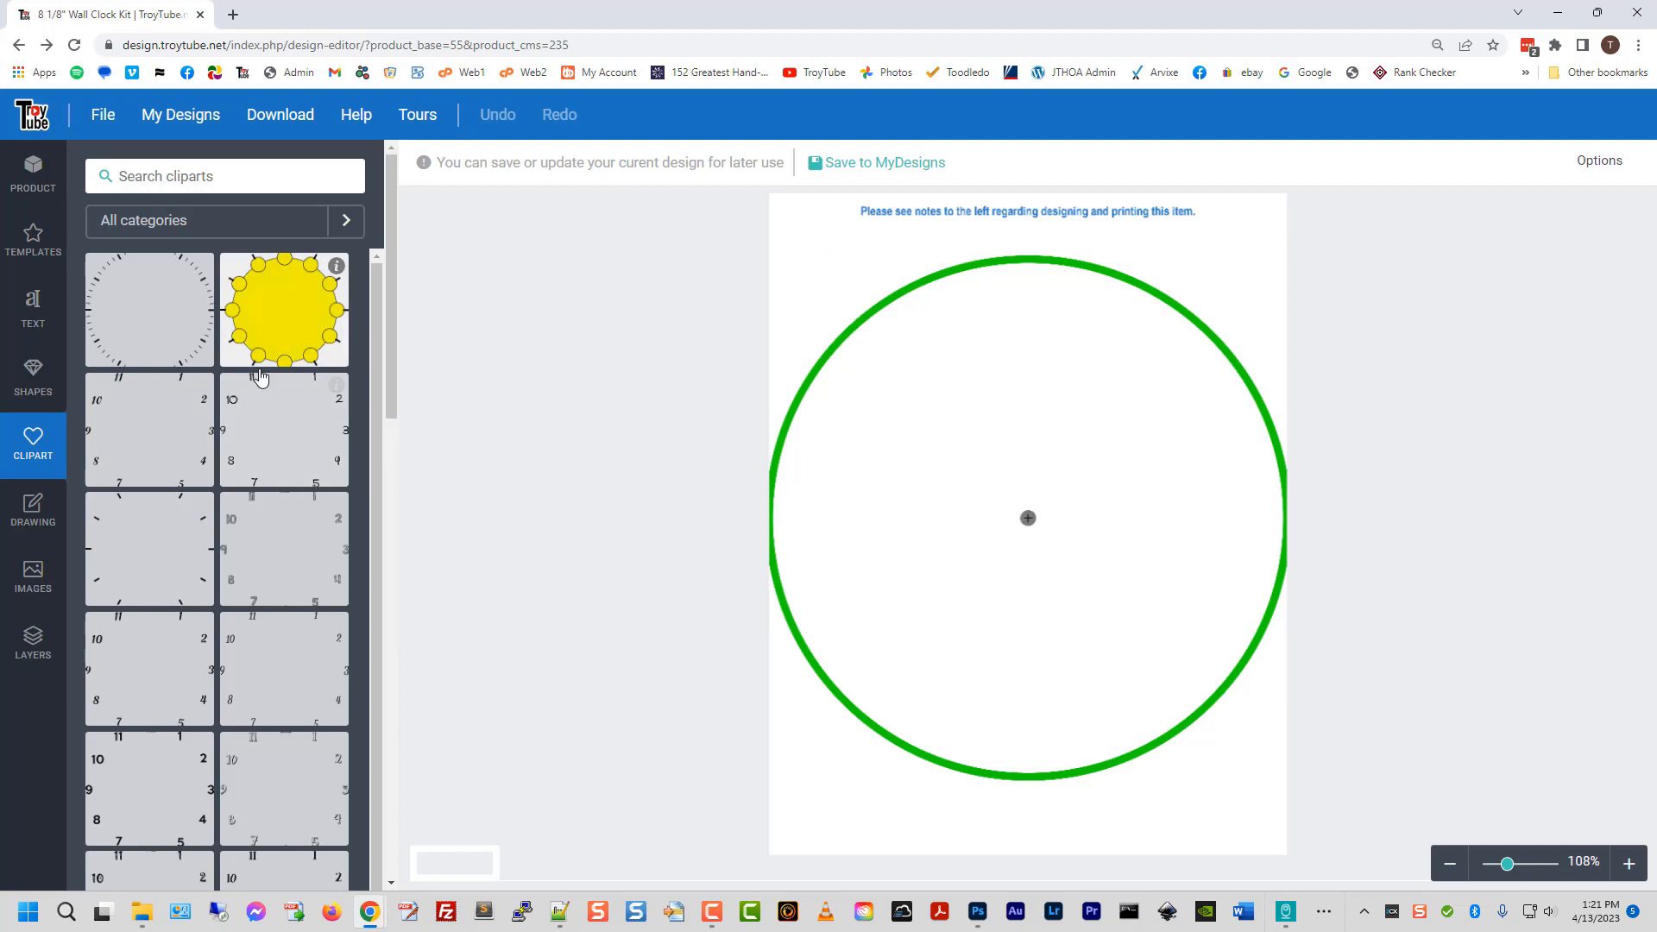
{"action": "left_click", "coordinate": [350, 222]}
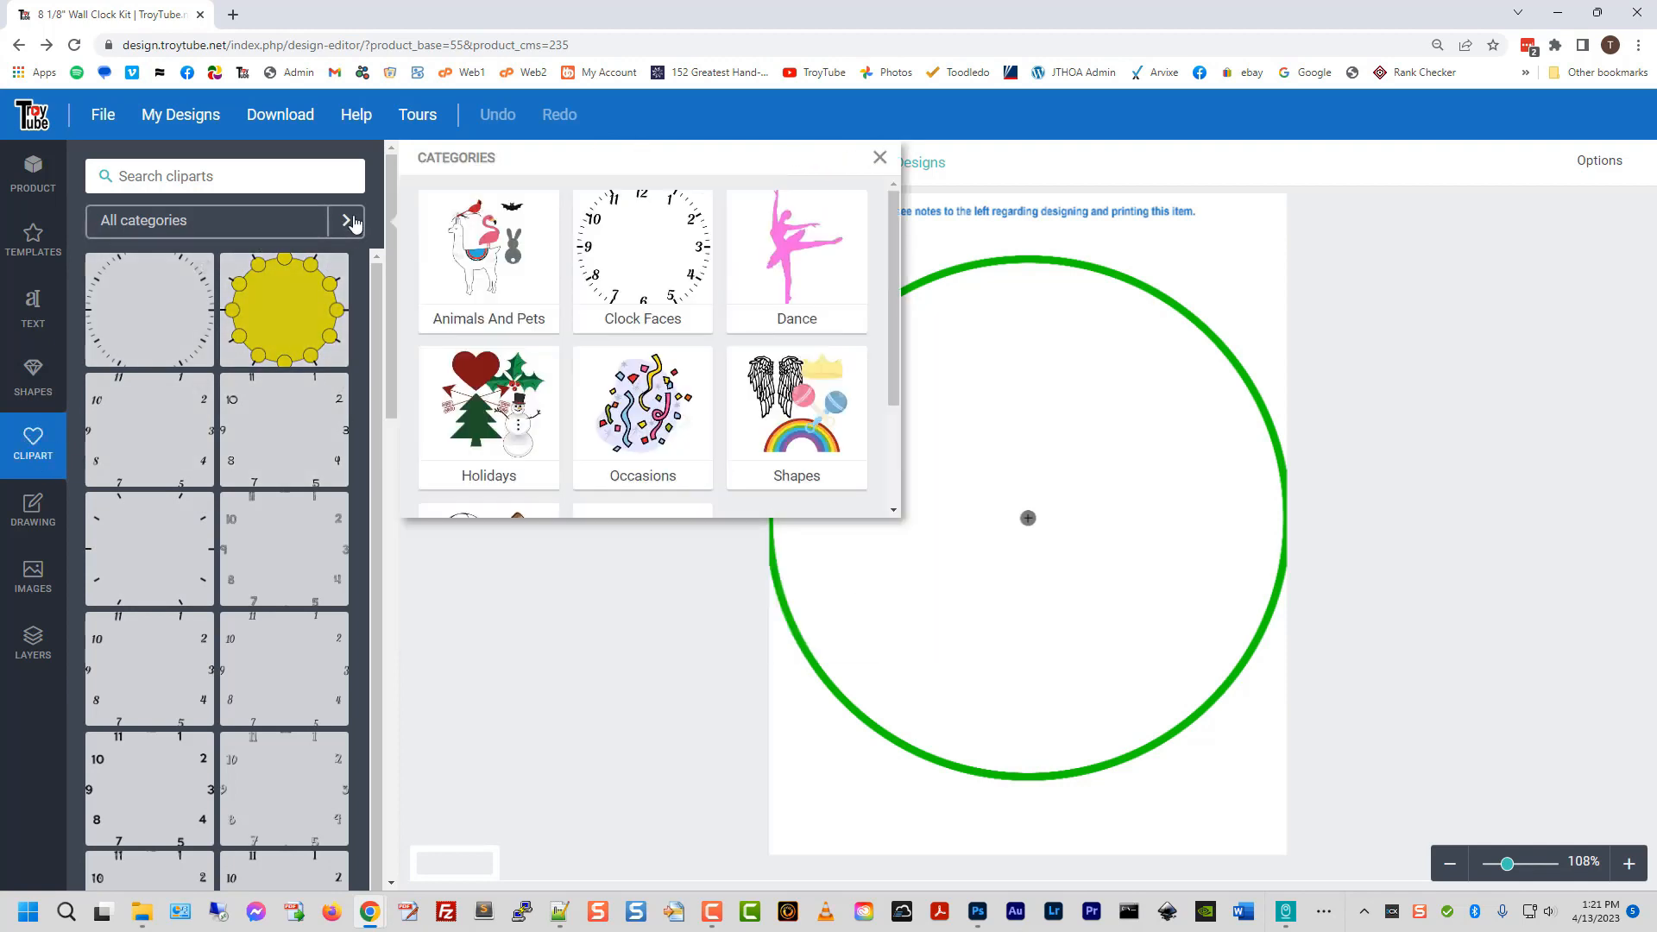
{"action": "left_click", "coordinate": [643, 254]}
{"action": "scroll", "coordinate": [229, 406], "scroll_direction": "down", "scroll_amount": 4}
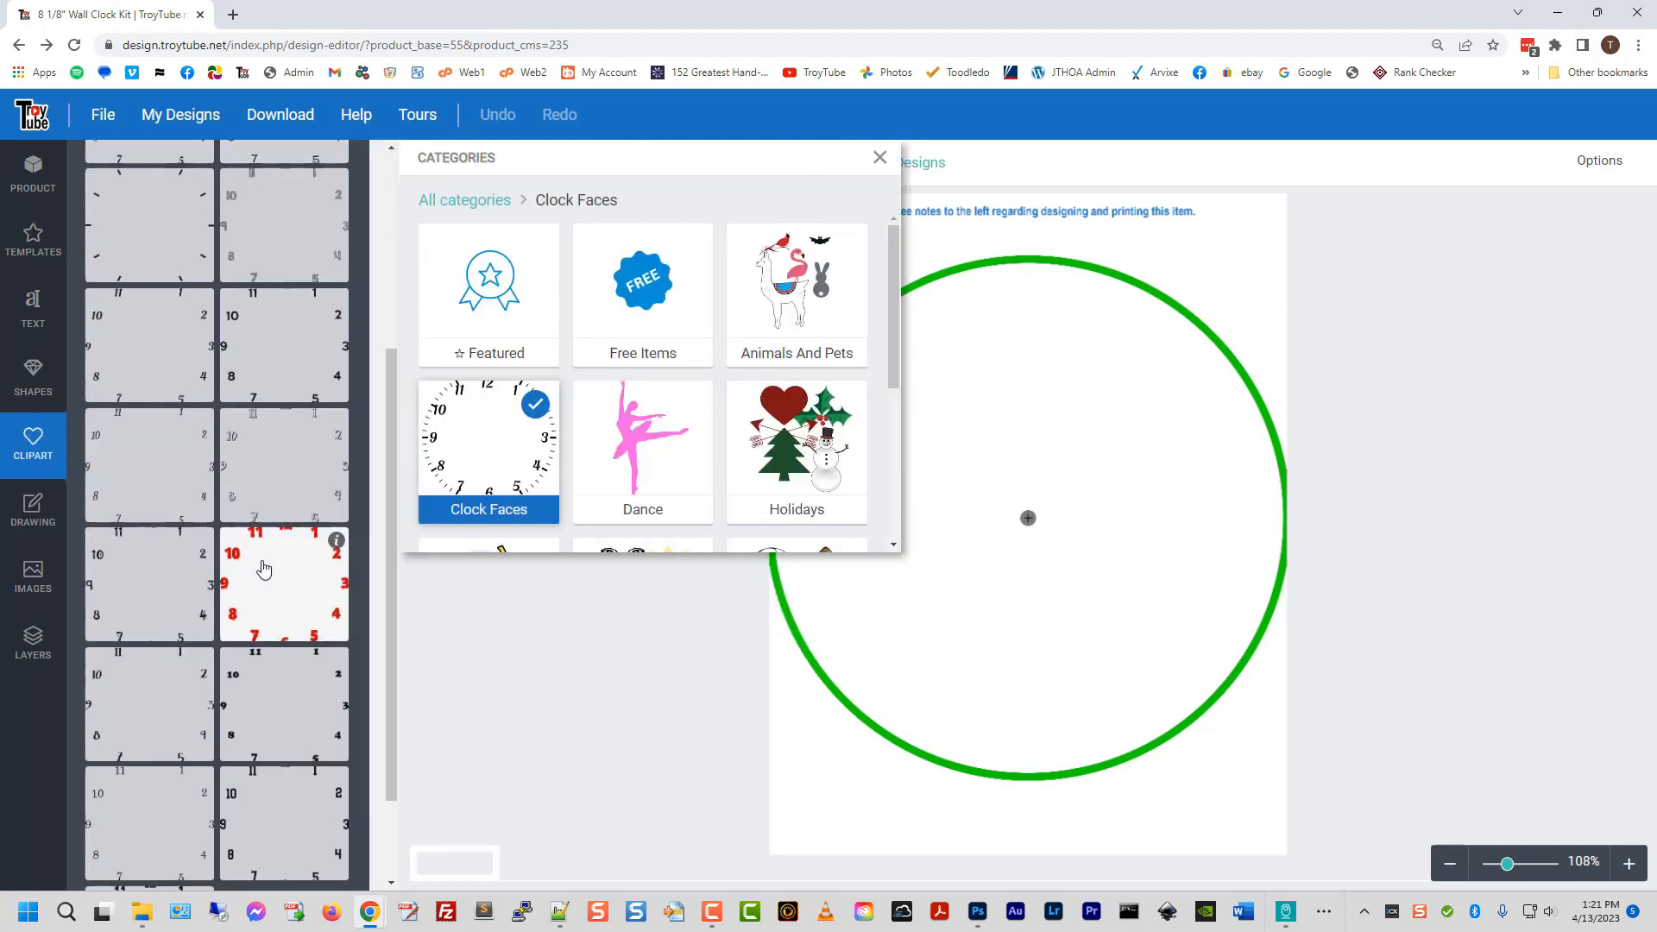
- View the free drawing settings and preview product shapes such as the 12oz Ceramic Coffee Mug in the image library
{"action": "left_click", "coordinate": [34, 511]}
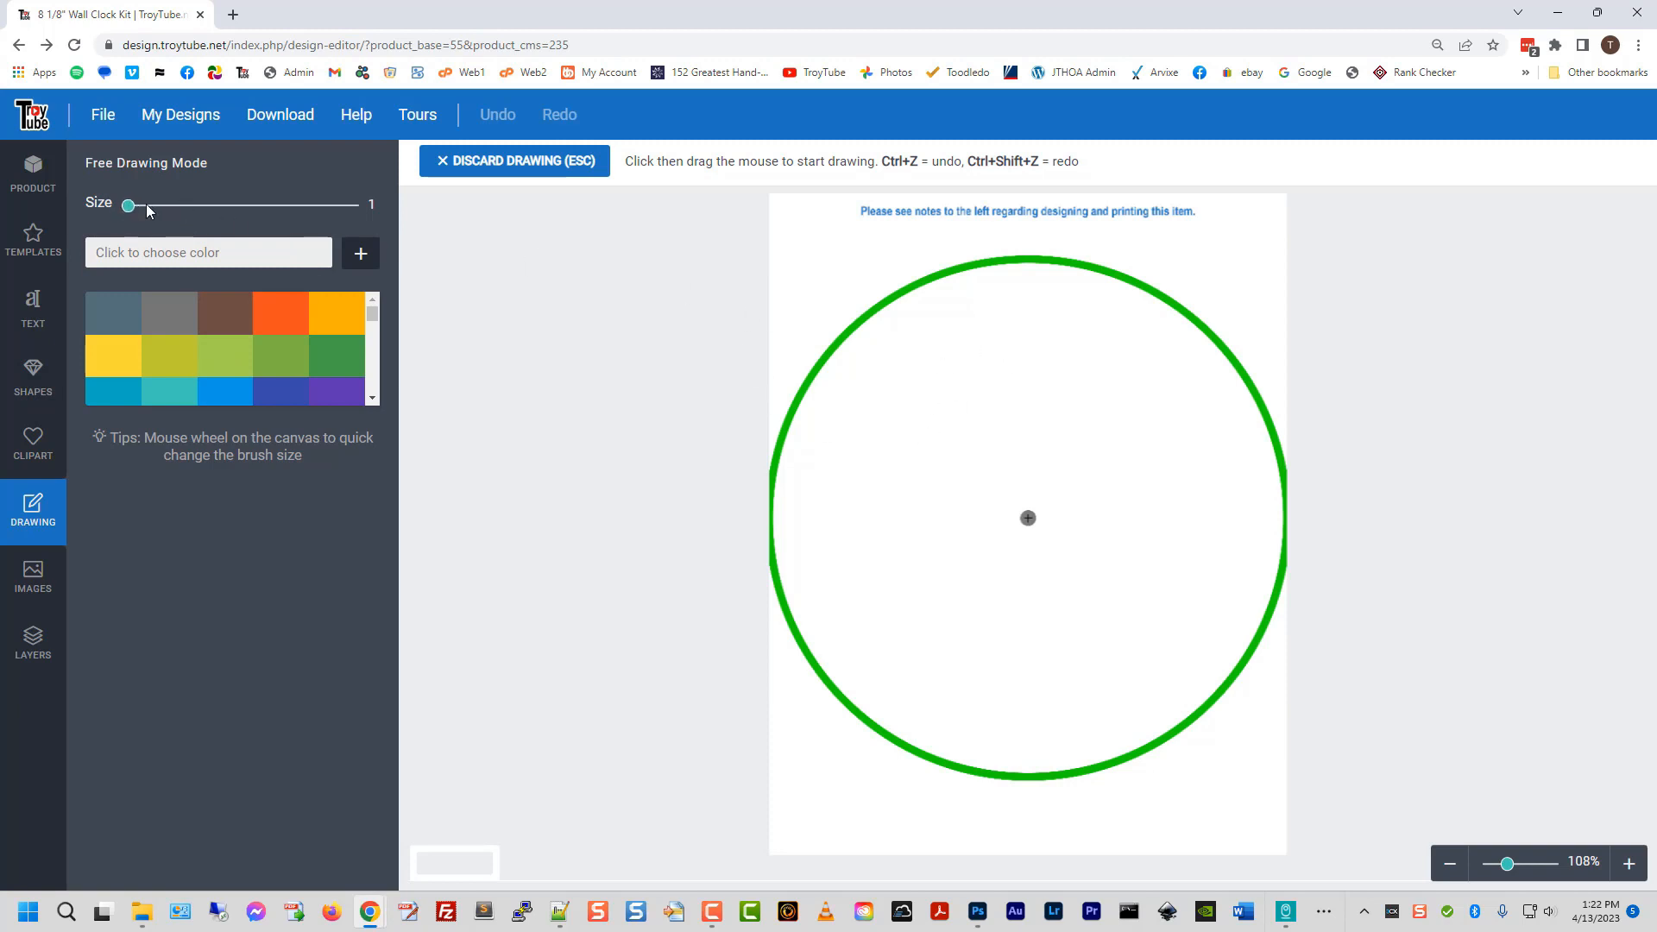
{"action": "left_click", "coordinate": [34, 580]}
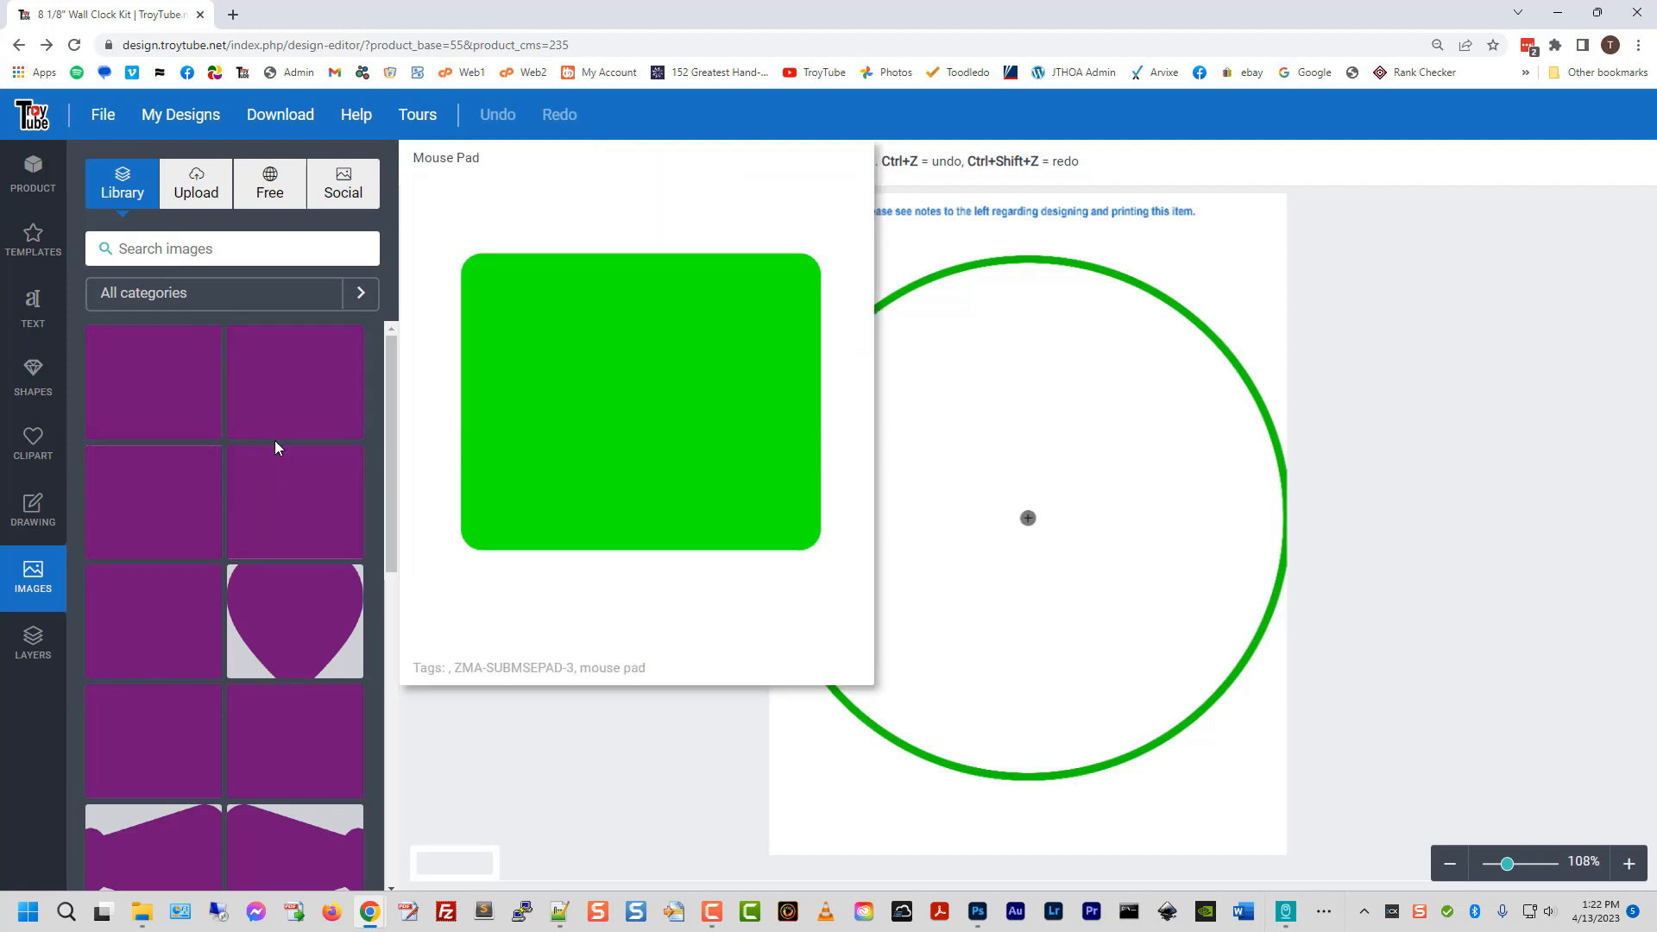
{"action": "mouse_move", "coordinate": [345, 342]}
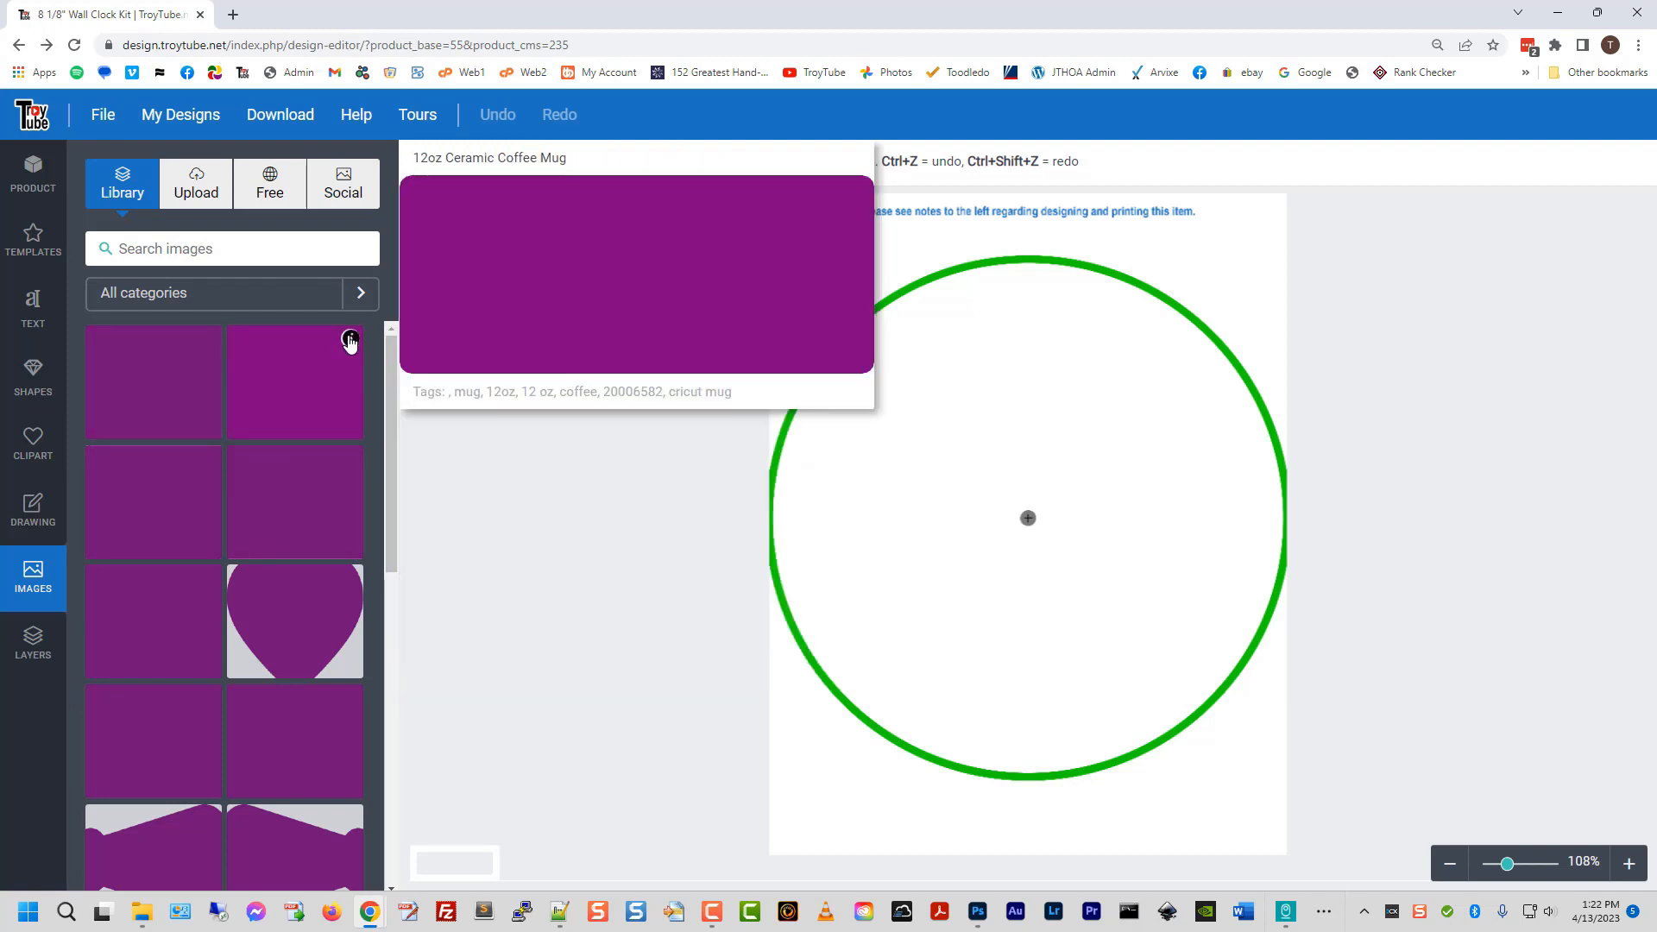
{"action": "mouse_move", "coordinate": [350, 463]}
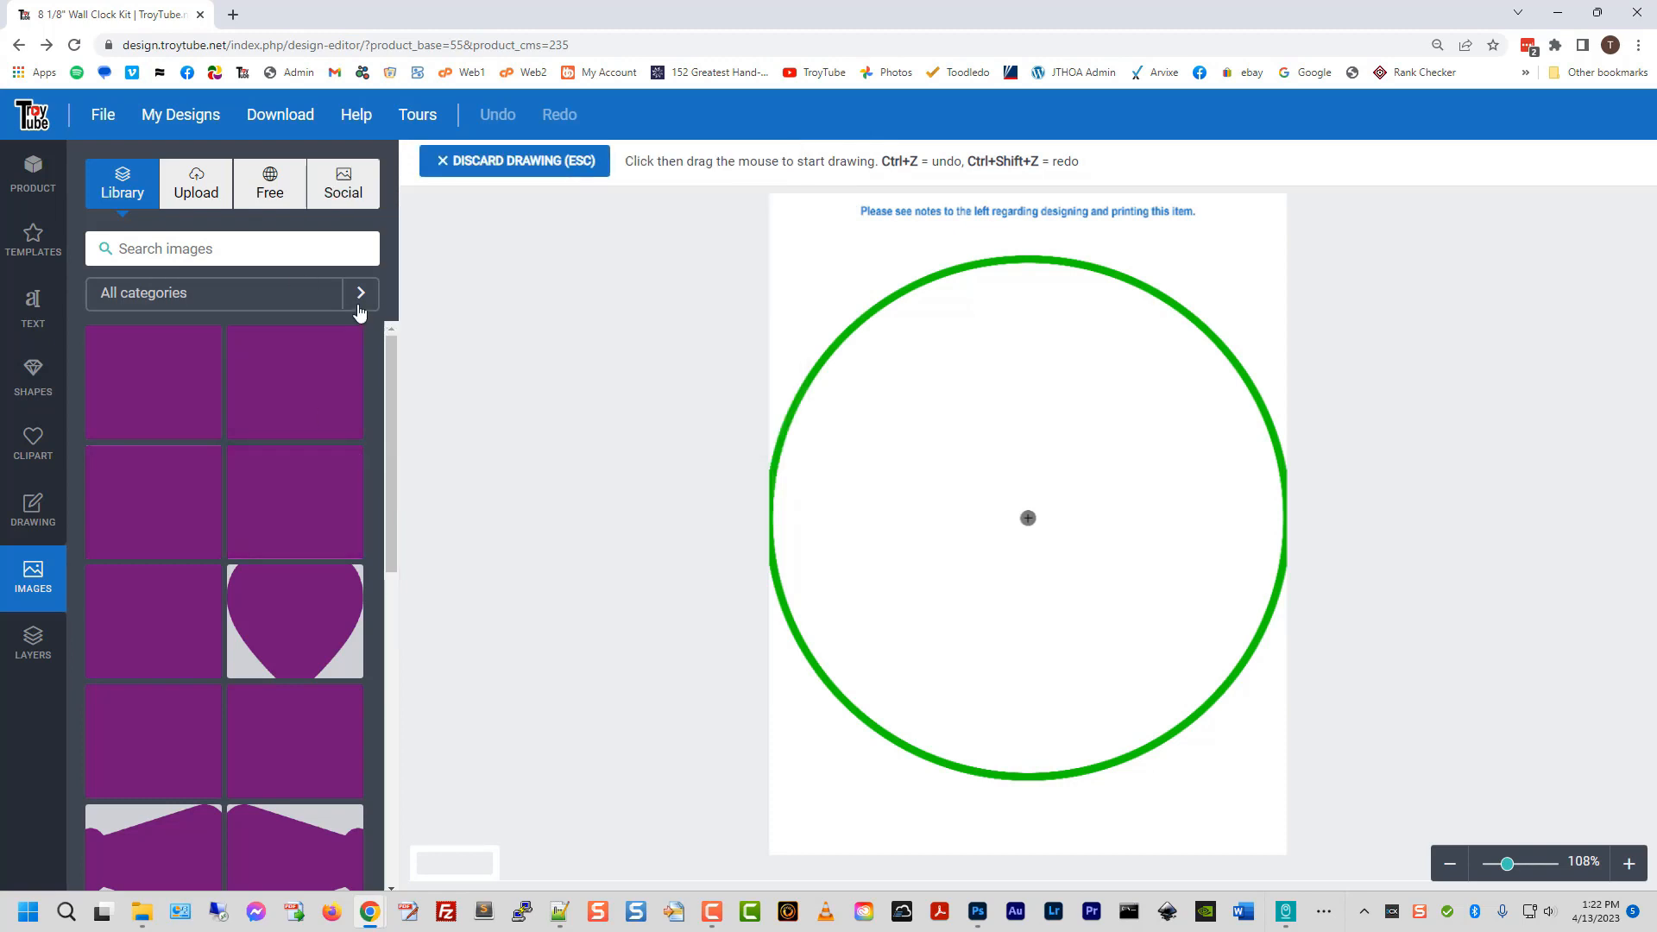
- Check the image library's categories, the uploaded images and the free Pixabay images
{"action": "left_click", "coordinate": [361, 297]}
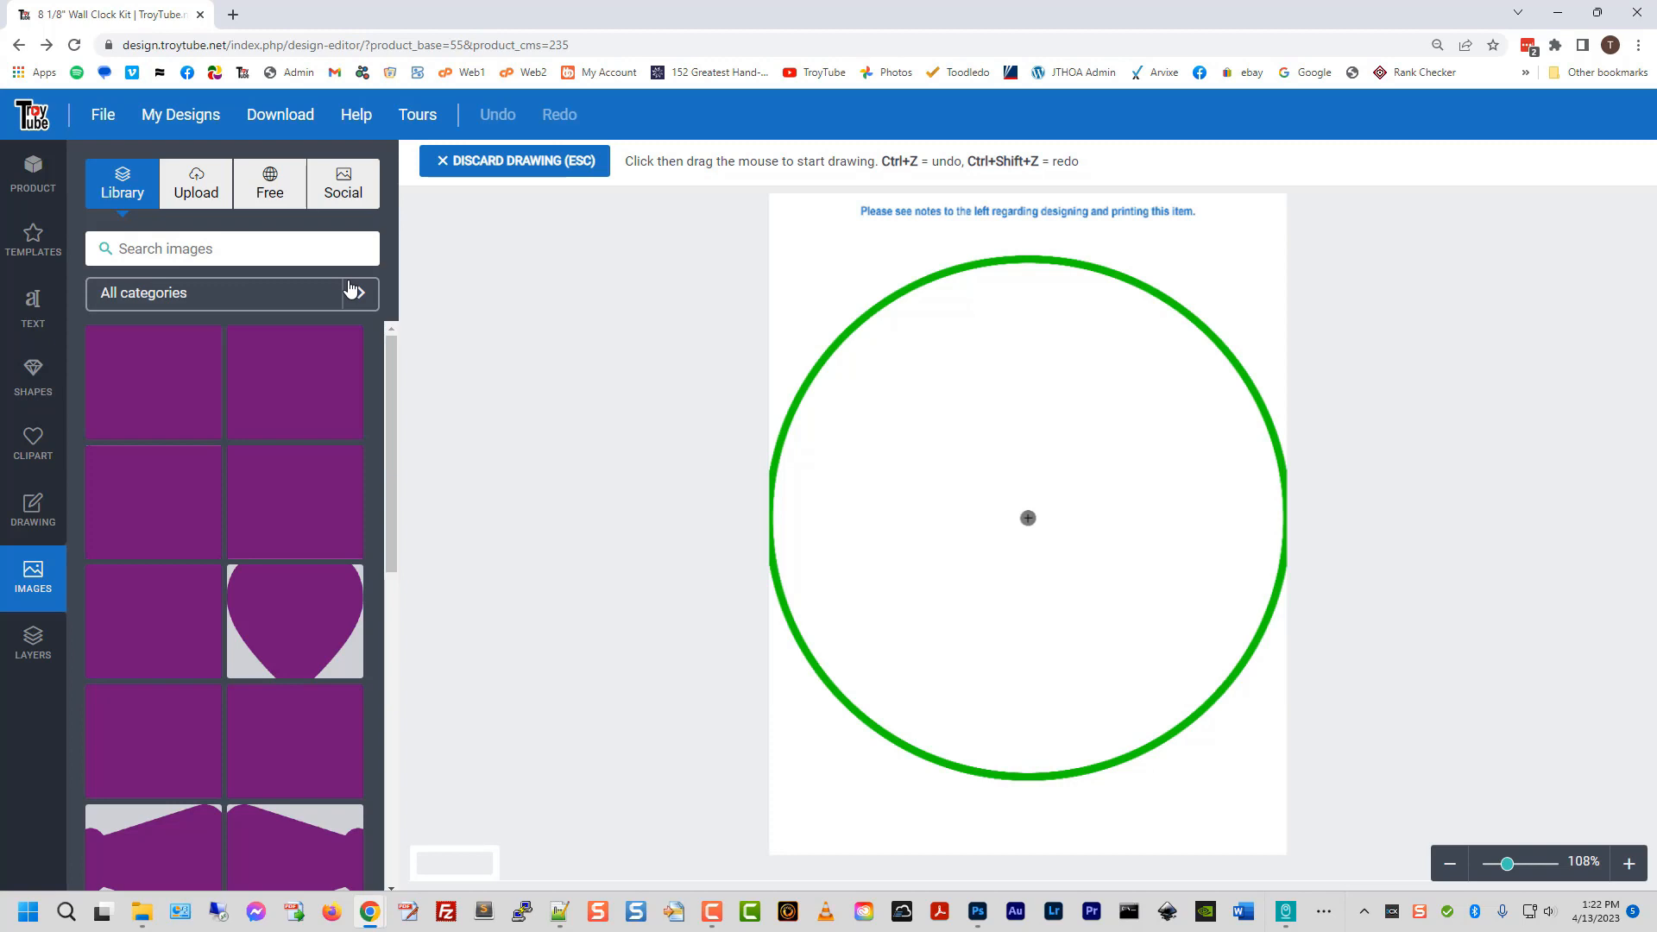
{"action": "left_click", "coordinate": [184, 197]}
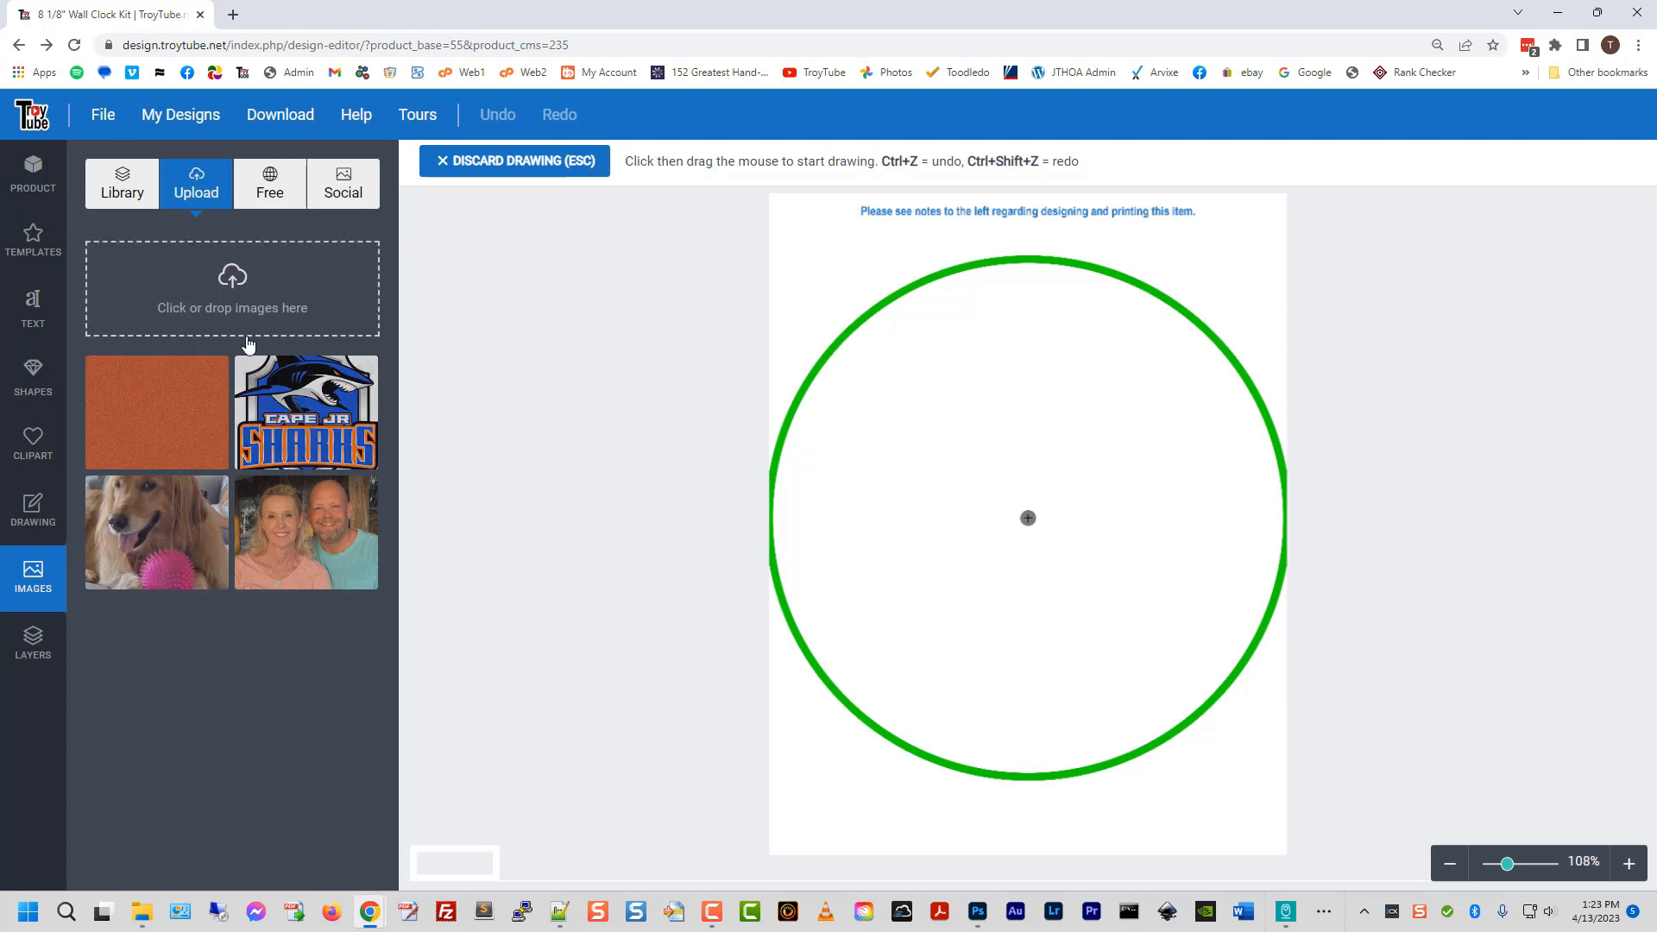
{"action": "left_click", "coordinate": [268, 188]}
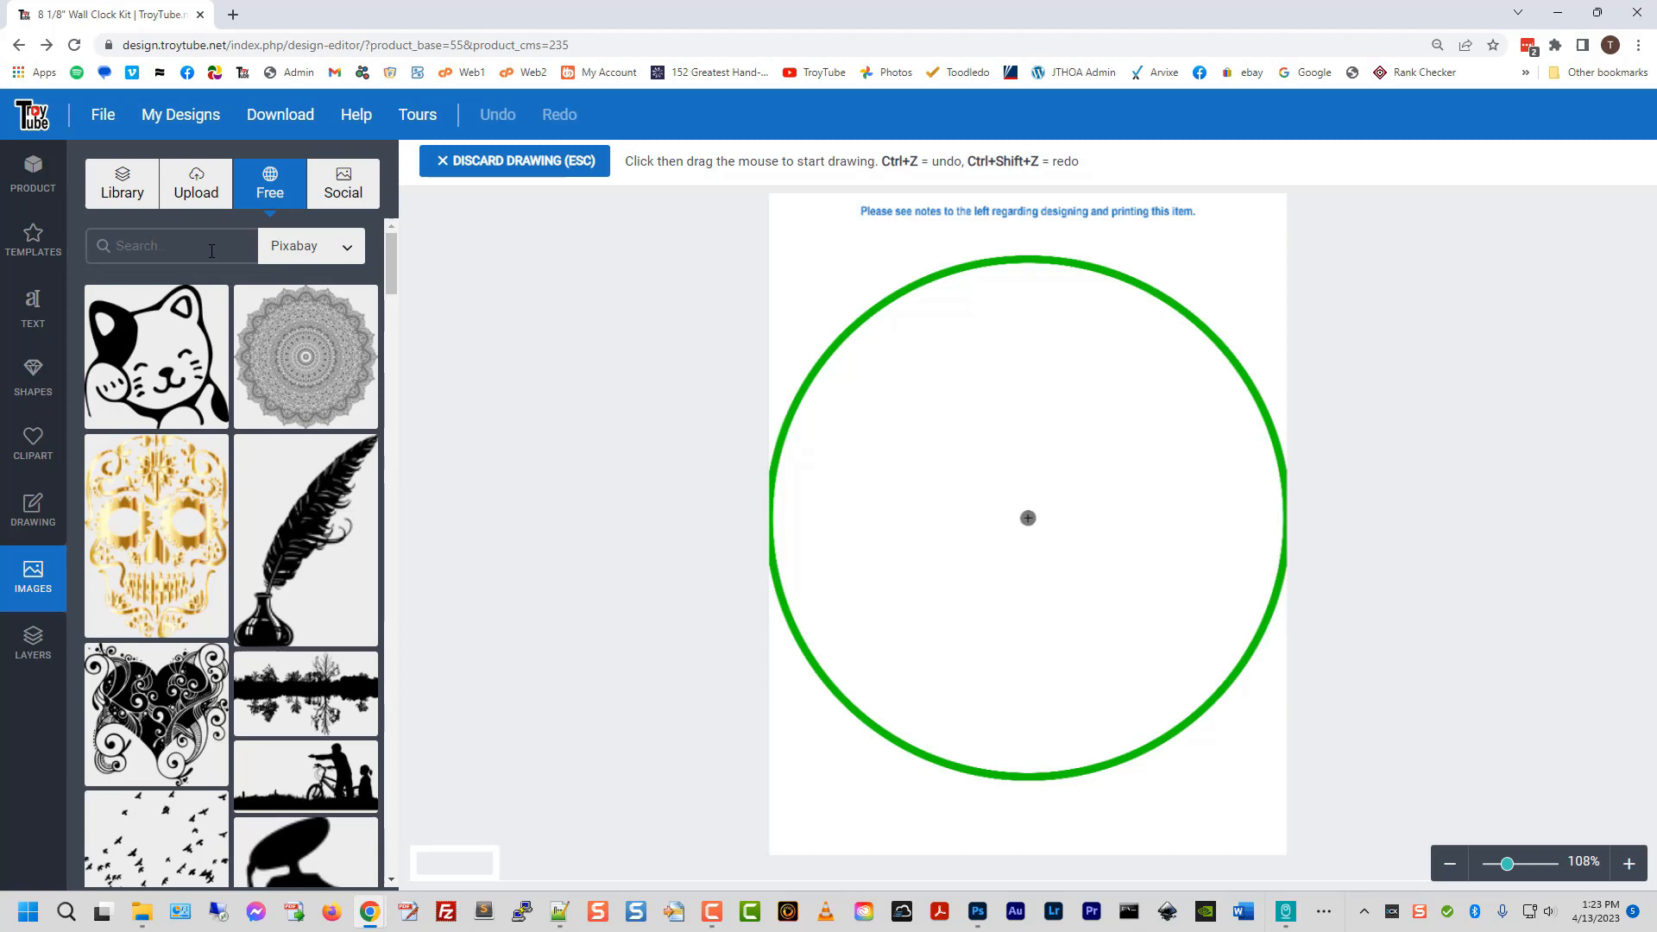
- Search the free Pixabay images for "christmas"
{"action": "left_click", "coordinate": [340, 256]}
{"action": "left_click", "coordinate": [342, 256]}
{"action": "left_click", "coordinate": [175, 247]}
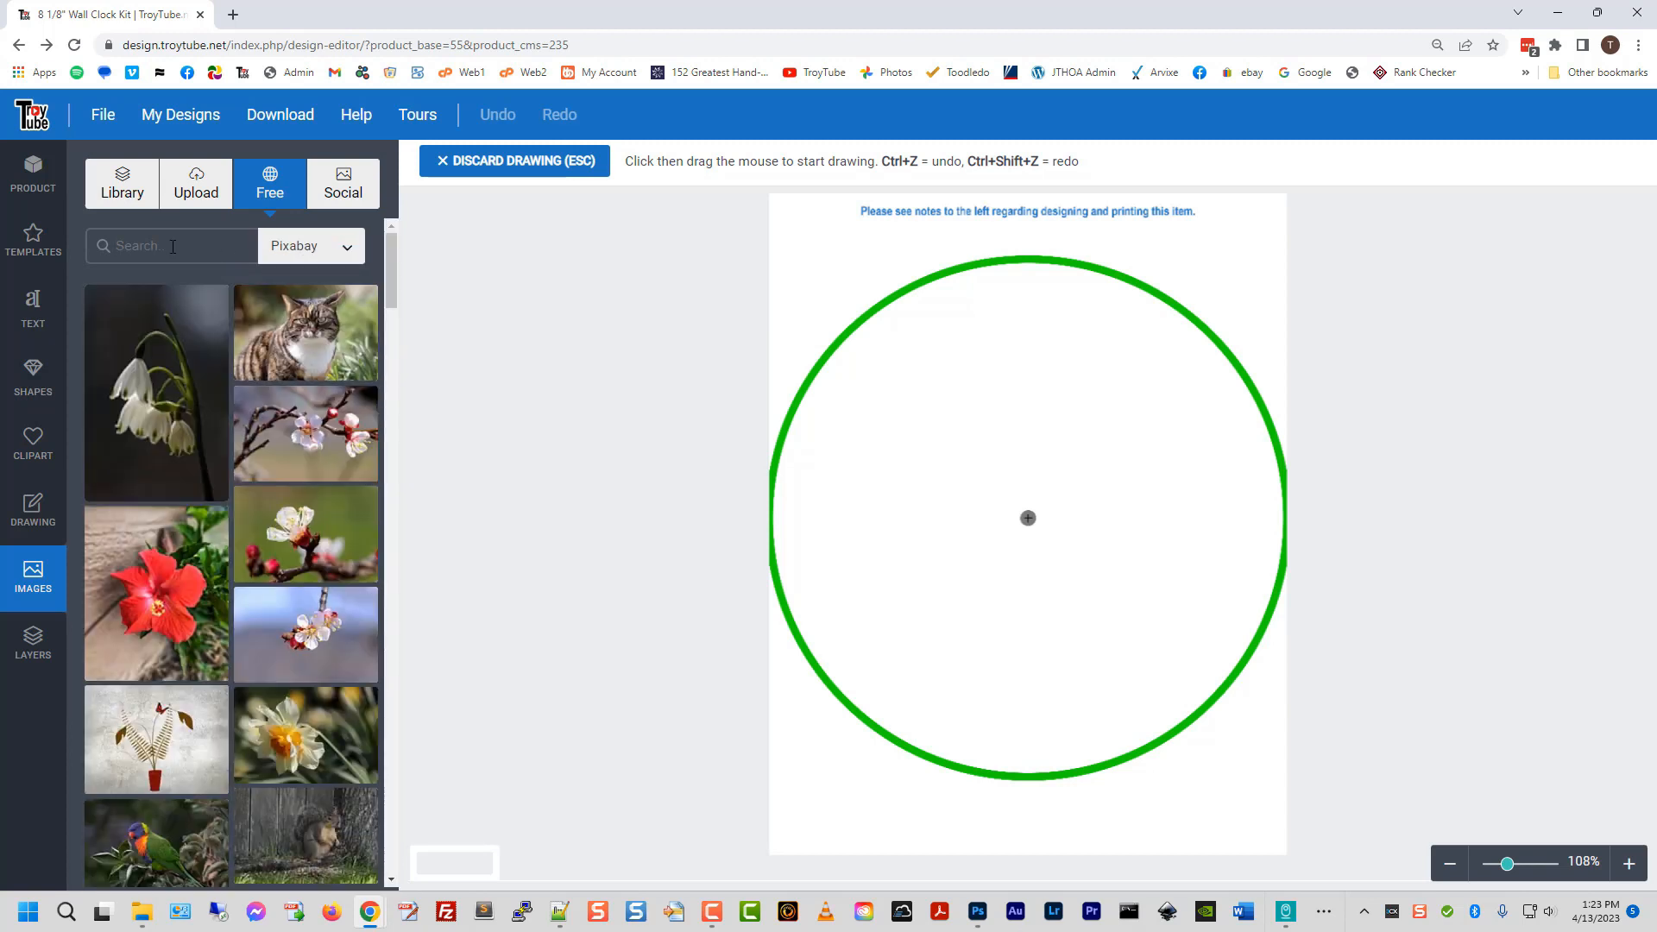
{"action": "type", "text": "christmas"}
{"action": "key", "text": "Return"}
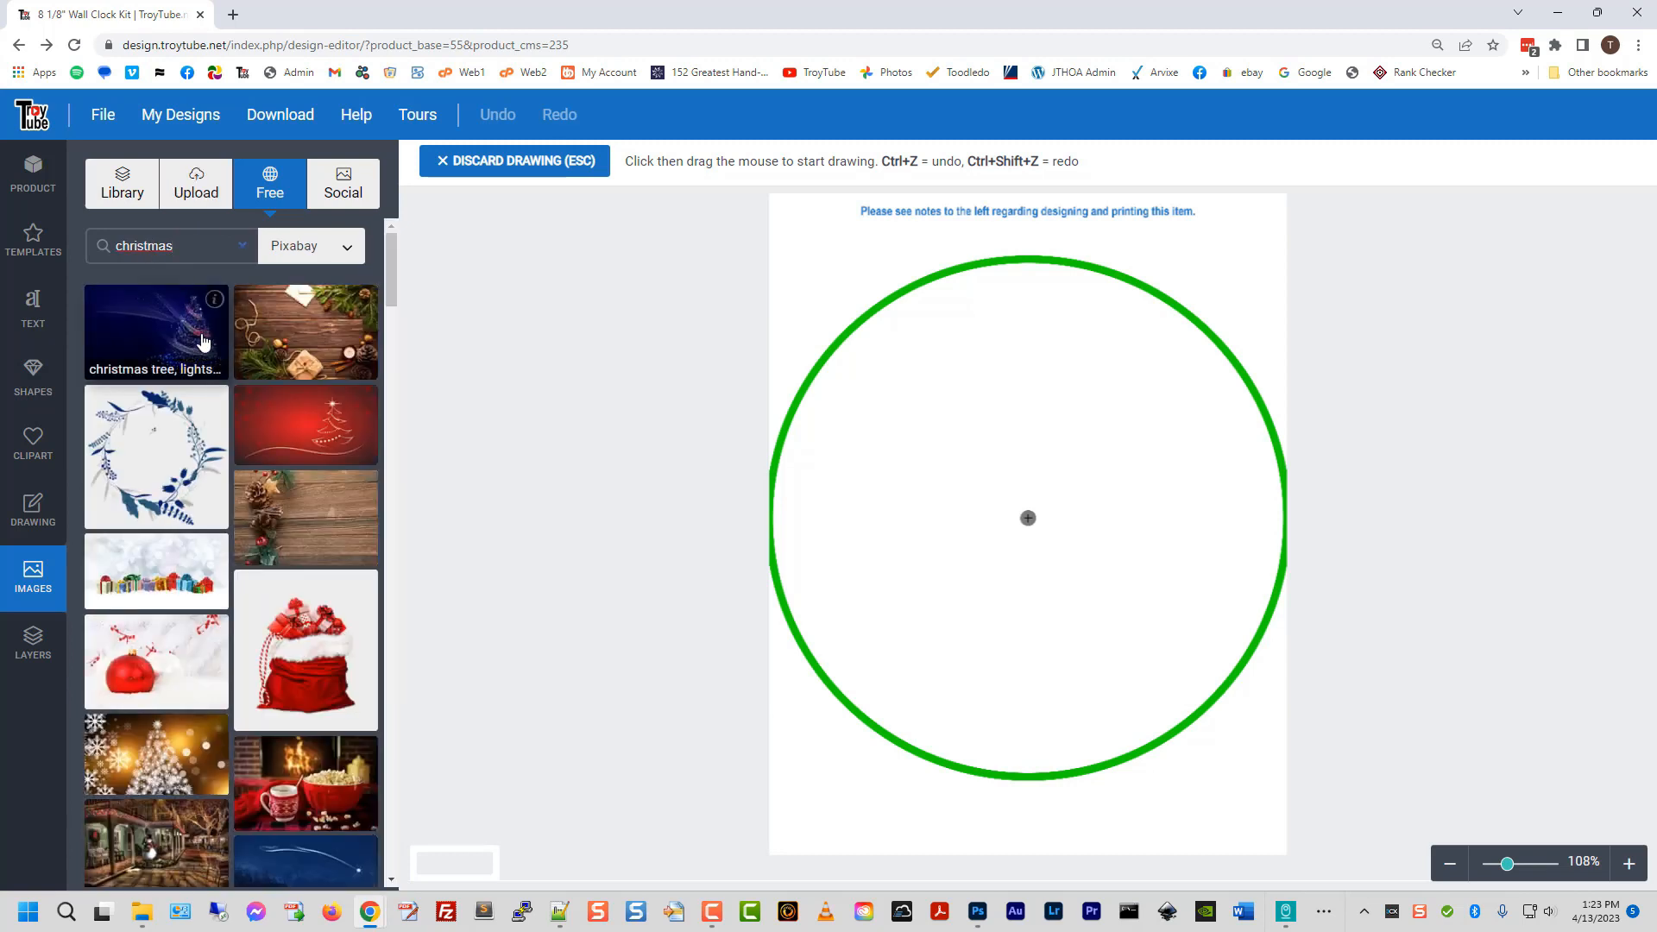
{"action": "key", "text": "shift+Left"}
{"action": "key", "text": "shift+Left"}
{"action": "key", "text": "shift+Left"}
{"action": "key", "text": "shift+Left"}
{"action": "key", "text": "shift+Left"}
{"action": "key", "text": "shift+Left"}
{"action": "key", "text": "shift+Left"}
{"action": "key", "text": "shift+Left"}
{"action": "key", "text": "shift+Left"}
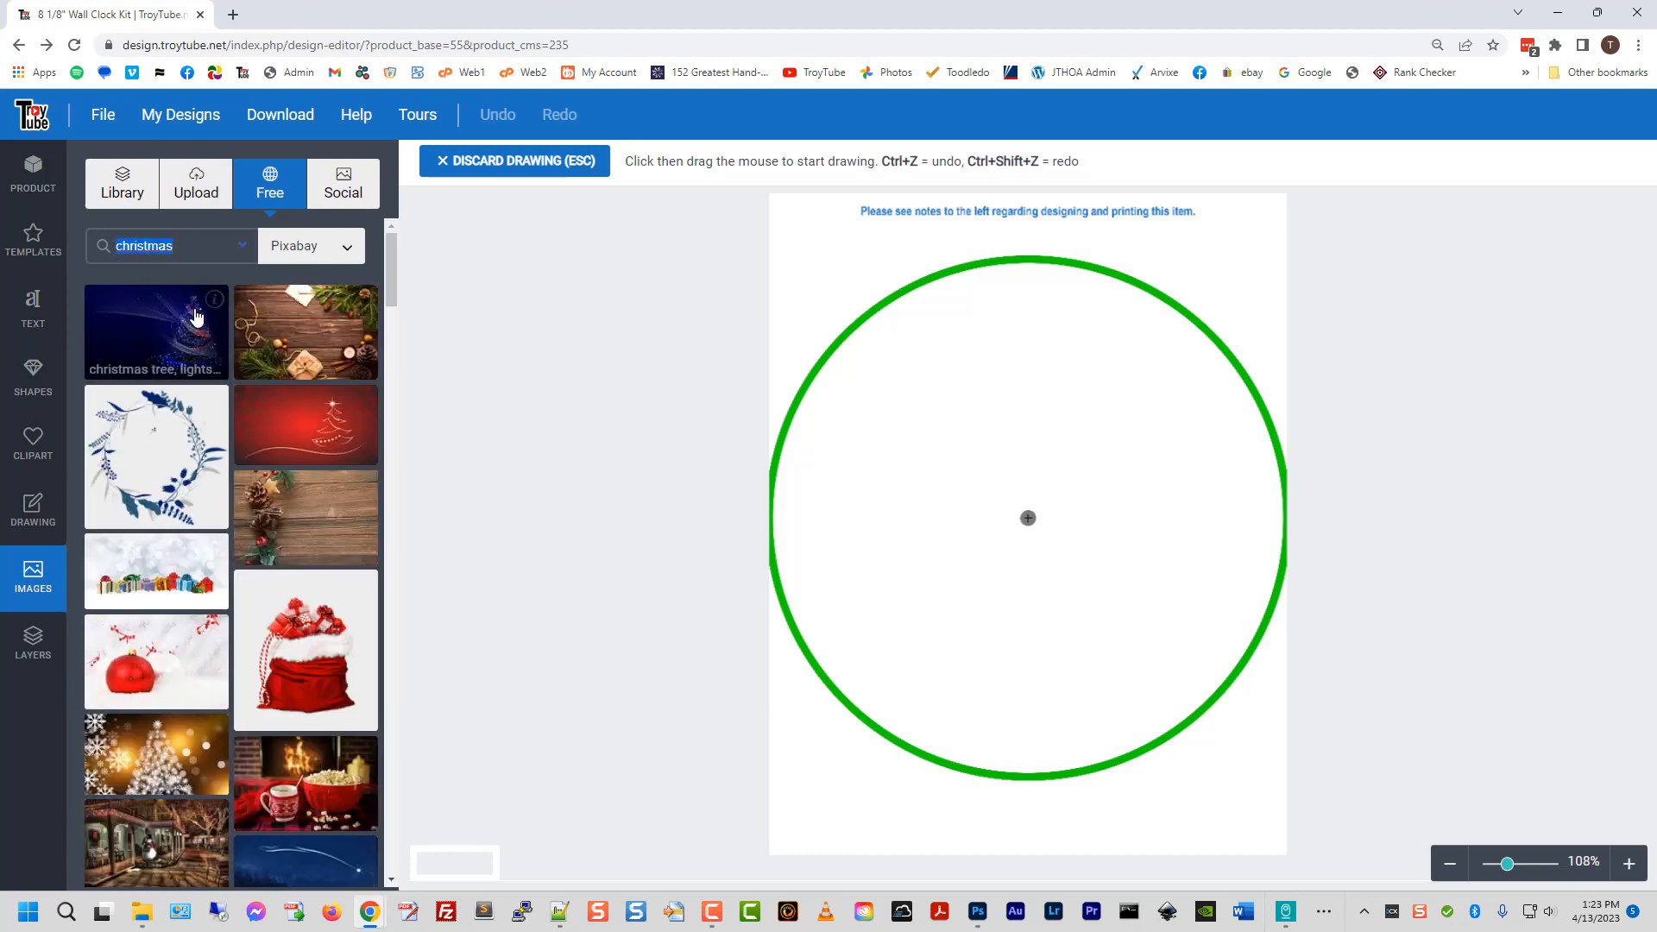
{"action": "left_click", "coordinate": [211, 259]}
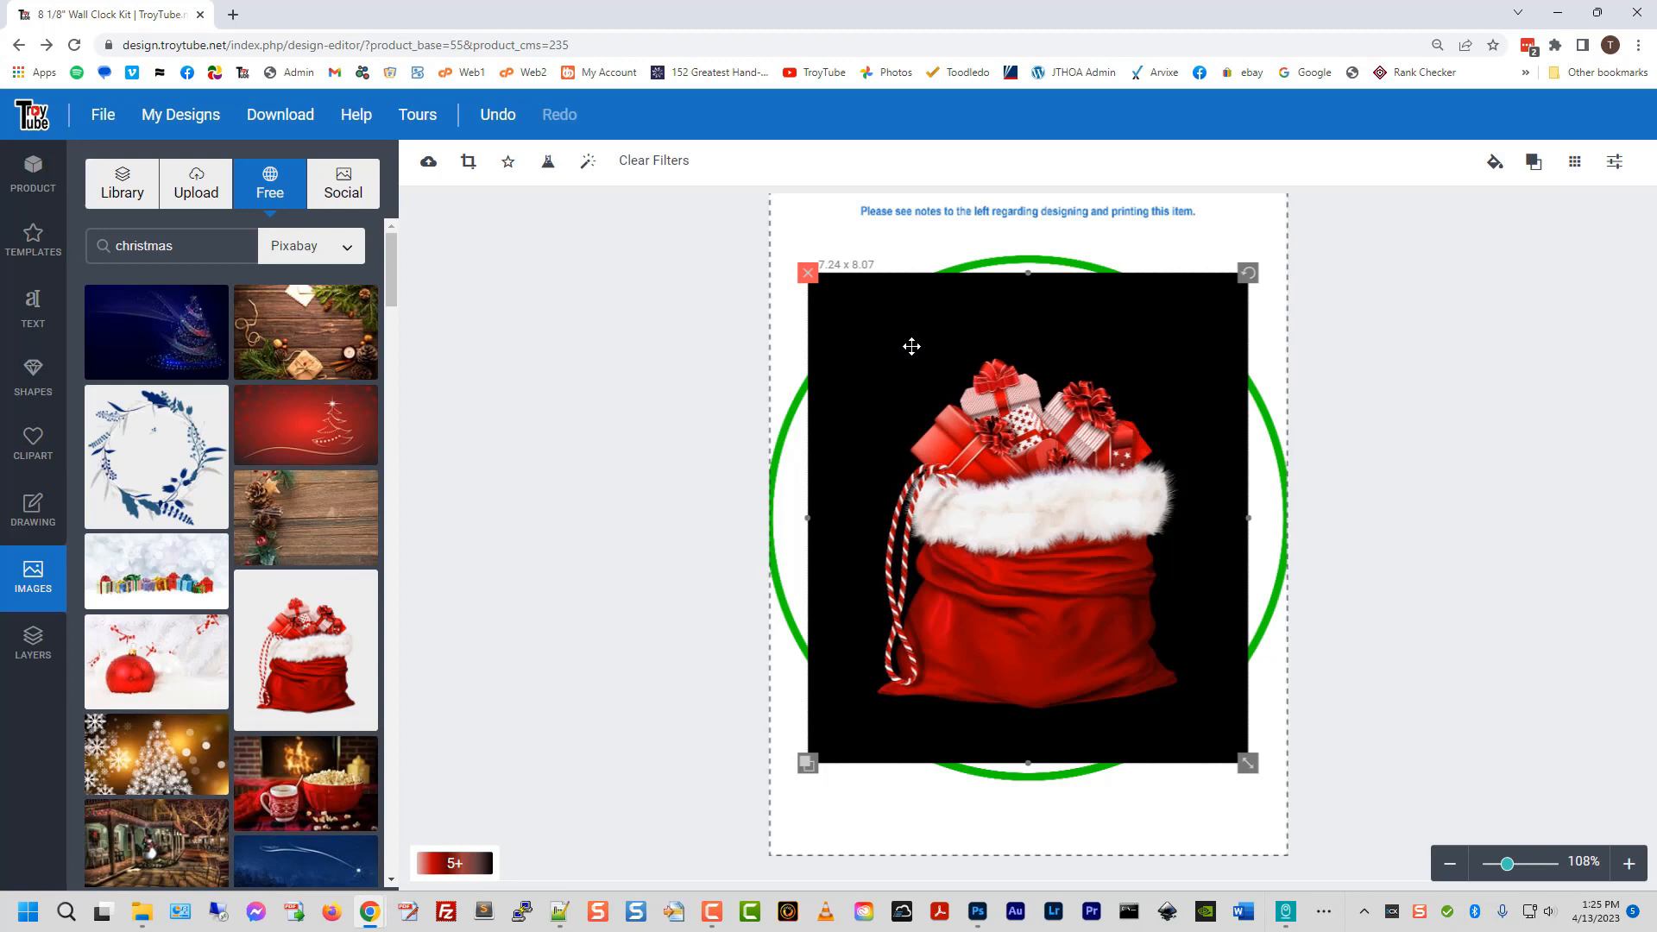
- Remove the background of the red gift sack image using the Light Background mode
{"action": "left_click", "coordinate": [548, 164]}
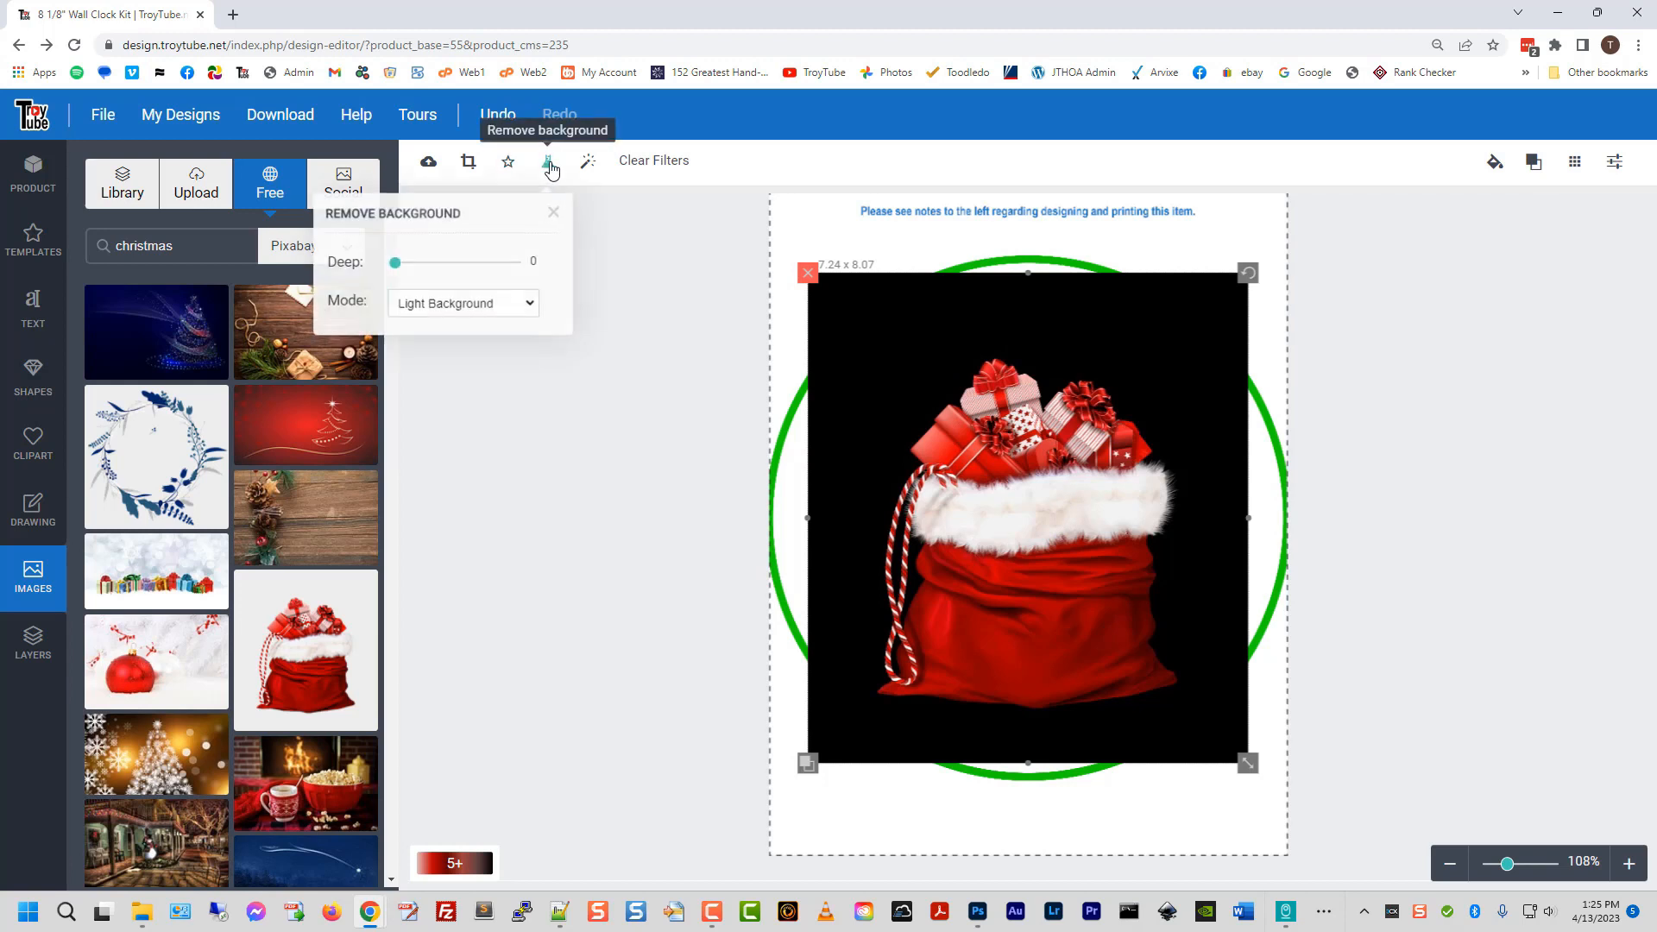
{"action": "left_click", "coordinate": [418, 267]}
{"action": "left_click_drag", "start_coordinate": [418, 267], "coordinate": [392, 266]}
{"action": "left_click", "coordinate": [442, 306]}
{"action": "left_click", "coordinate": [440, 341]}
{"action": "left_click", "coordinate": [434, 308]}
{"action": "left_click", "coordinate": [434, 332]}
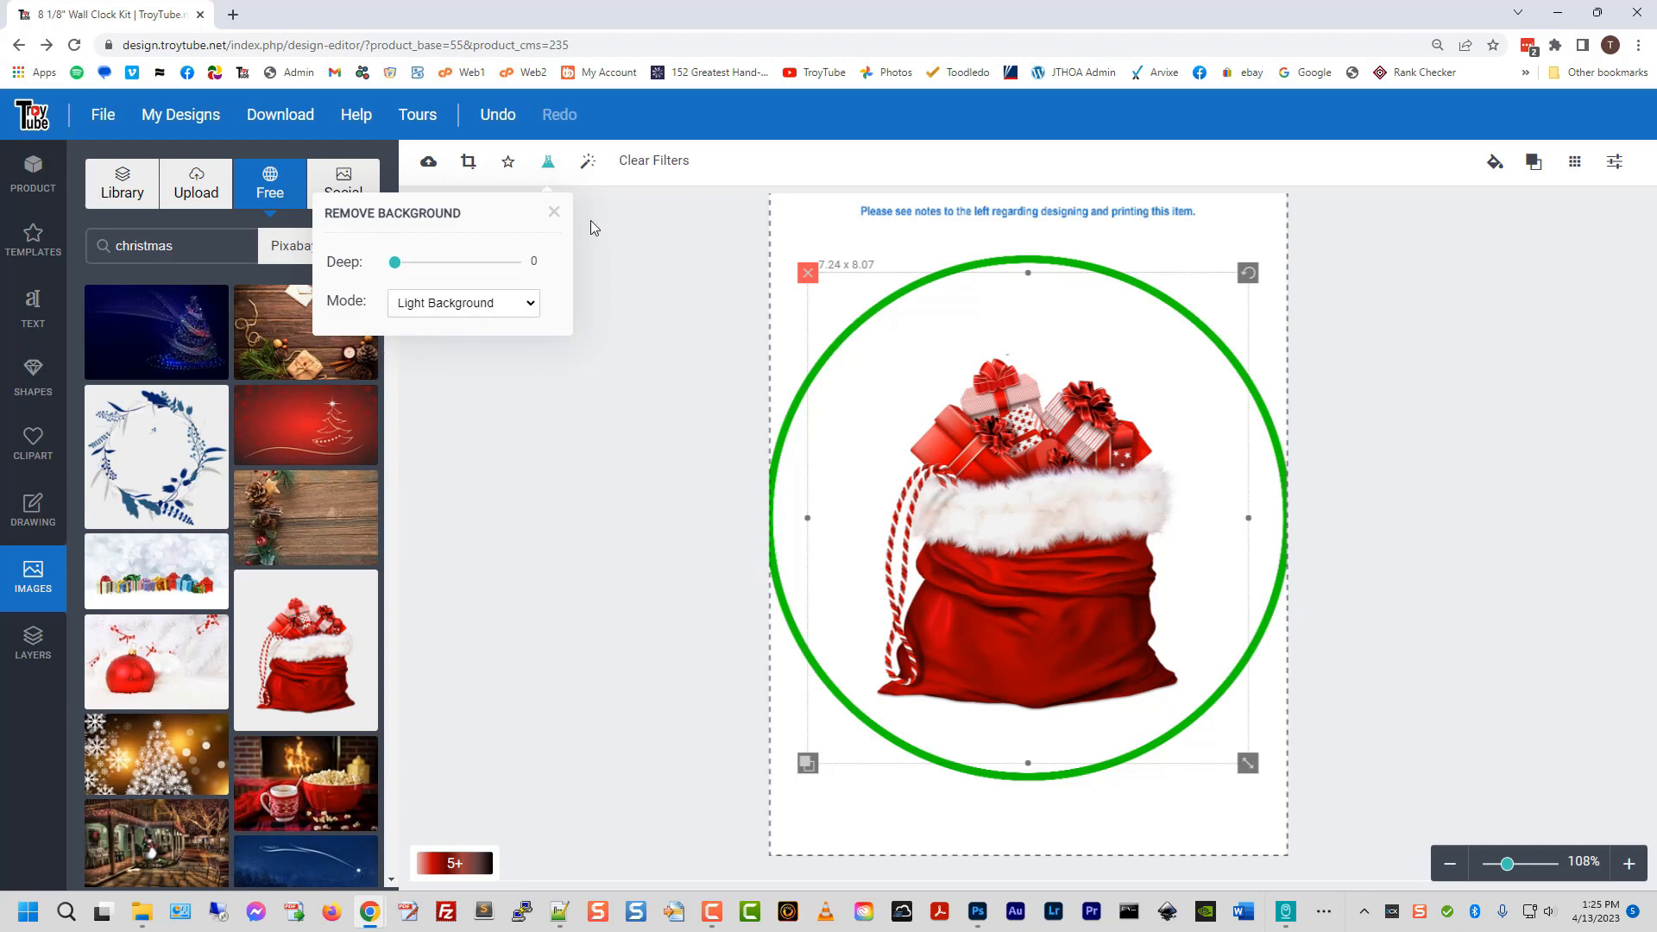
{"action": "left_click", "coordinate": [555, 214]}
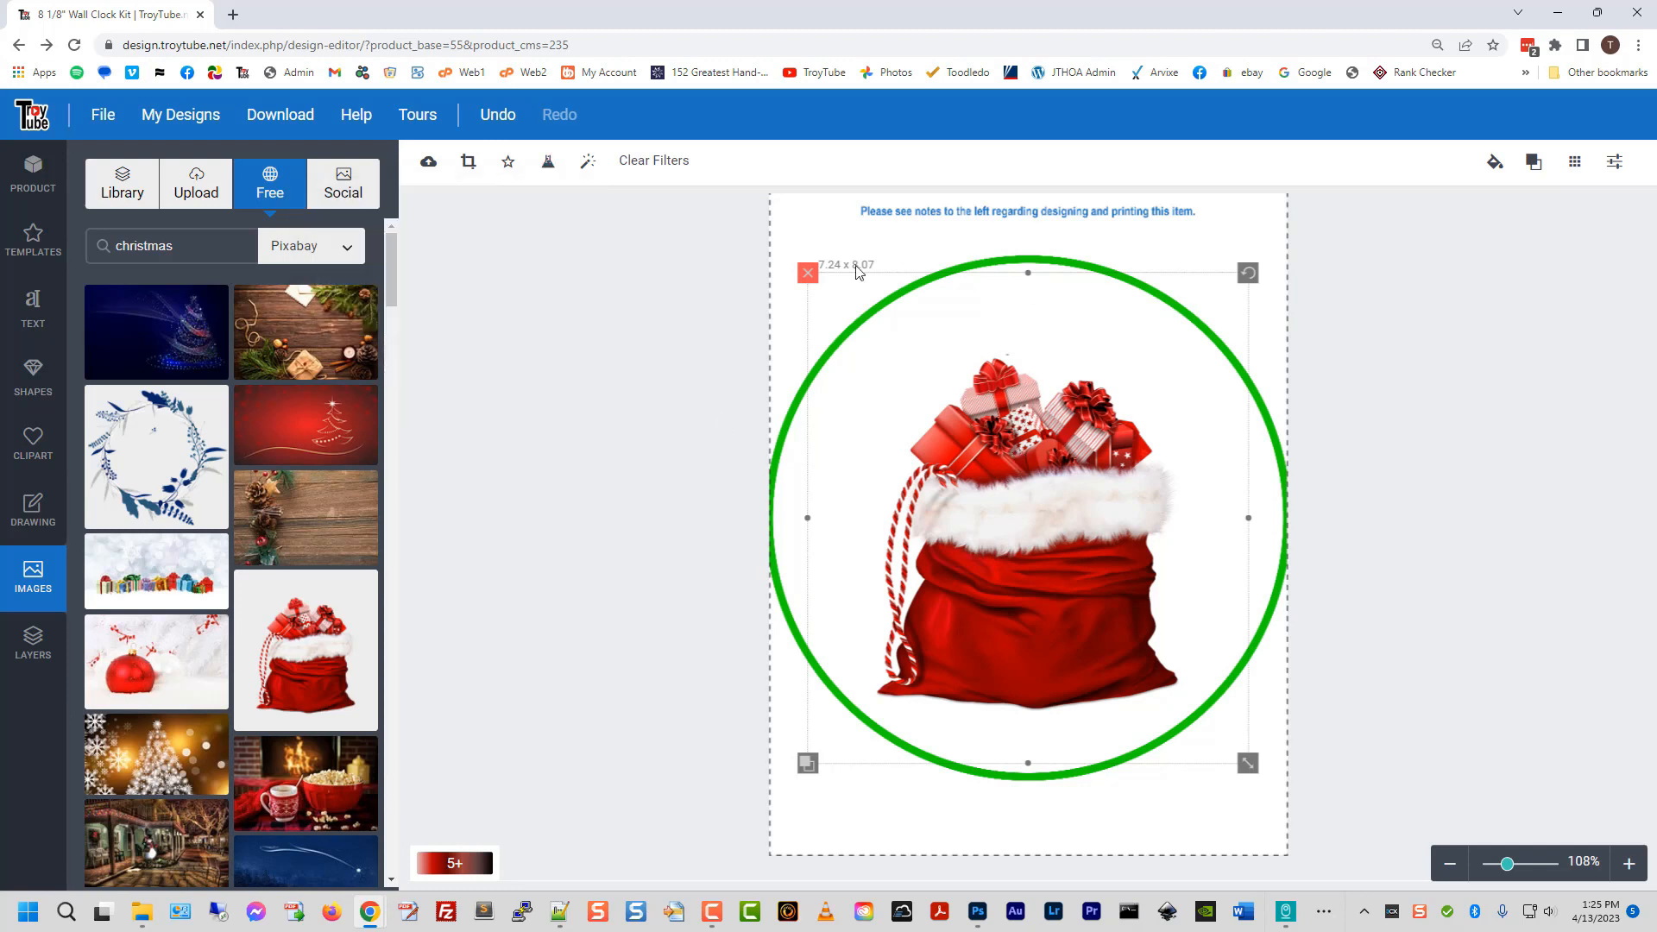
- Move the gift sack image, resize and stretch it to about 5.6 x 6.07, and delete it from the design
{"action": "left_click_drag", "start_coordinate": [1021, 451], "coordinate": [1079, 473]}
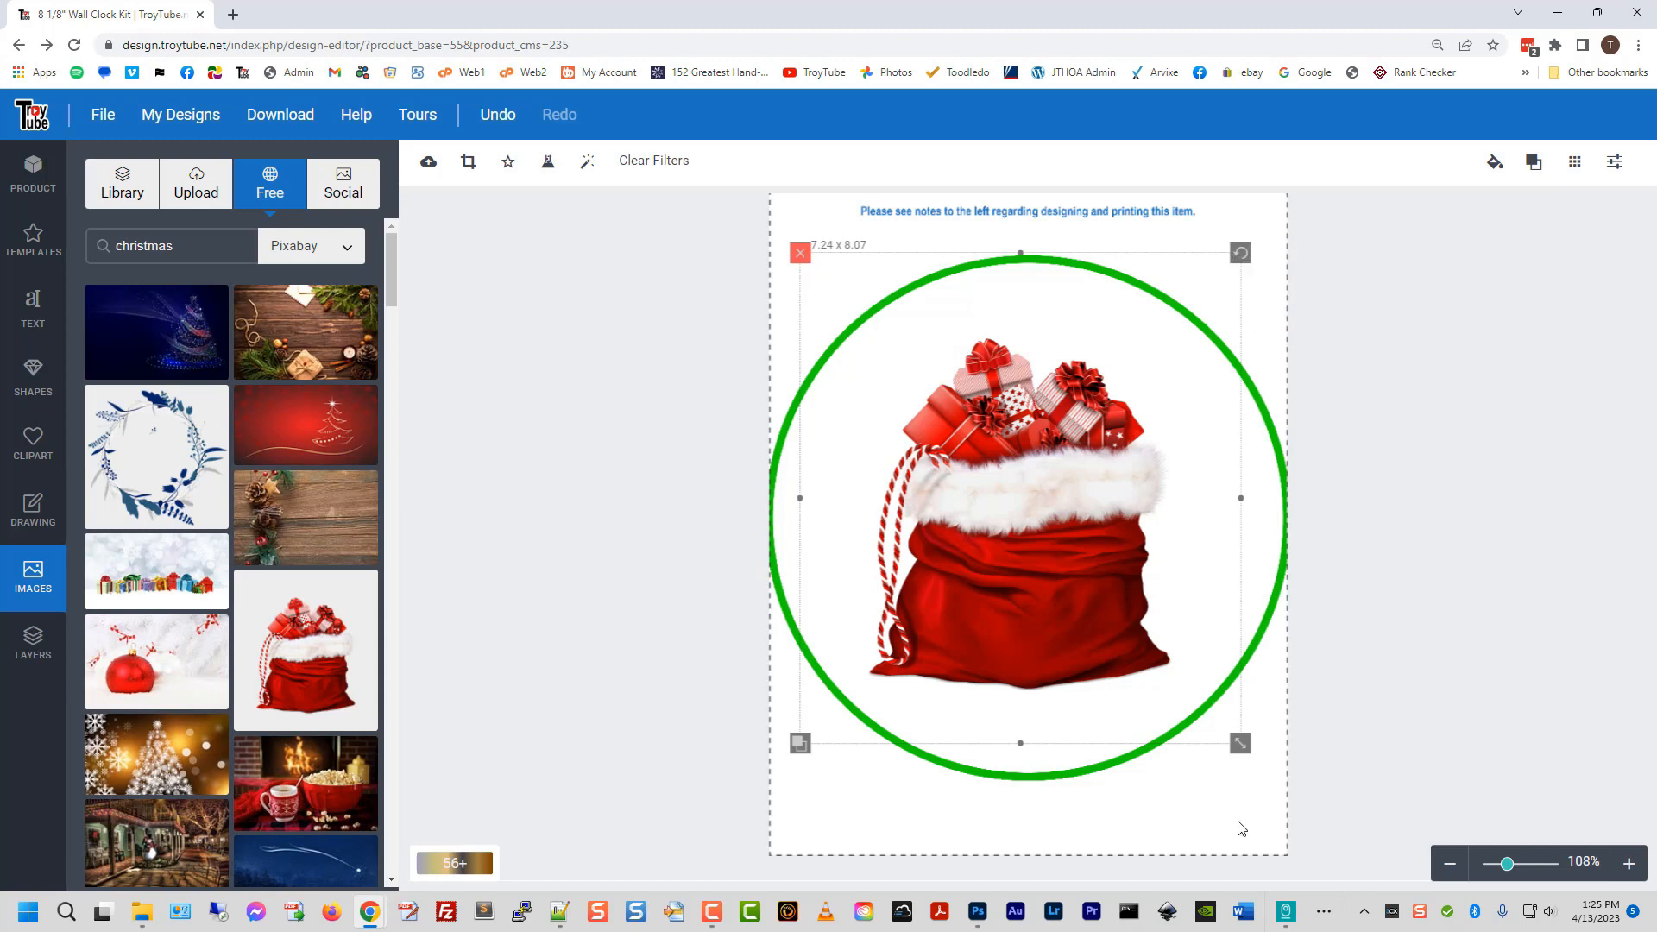
{"action": "left_click_drag", "start_coordinate": [1240, 744], "coordinate": [1276, 785]}
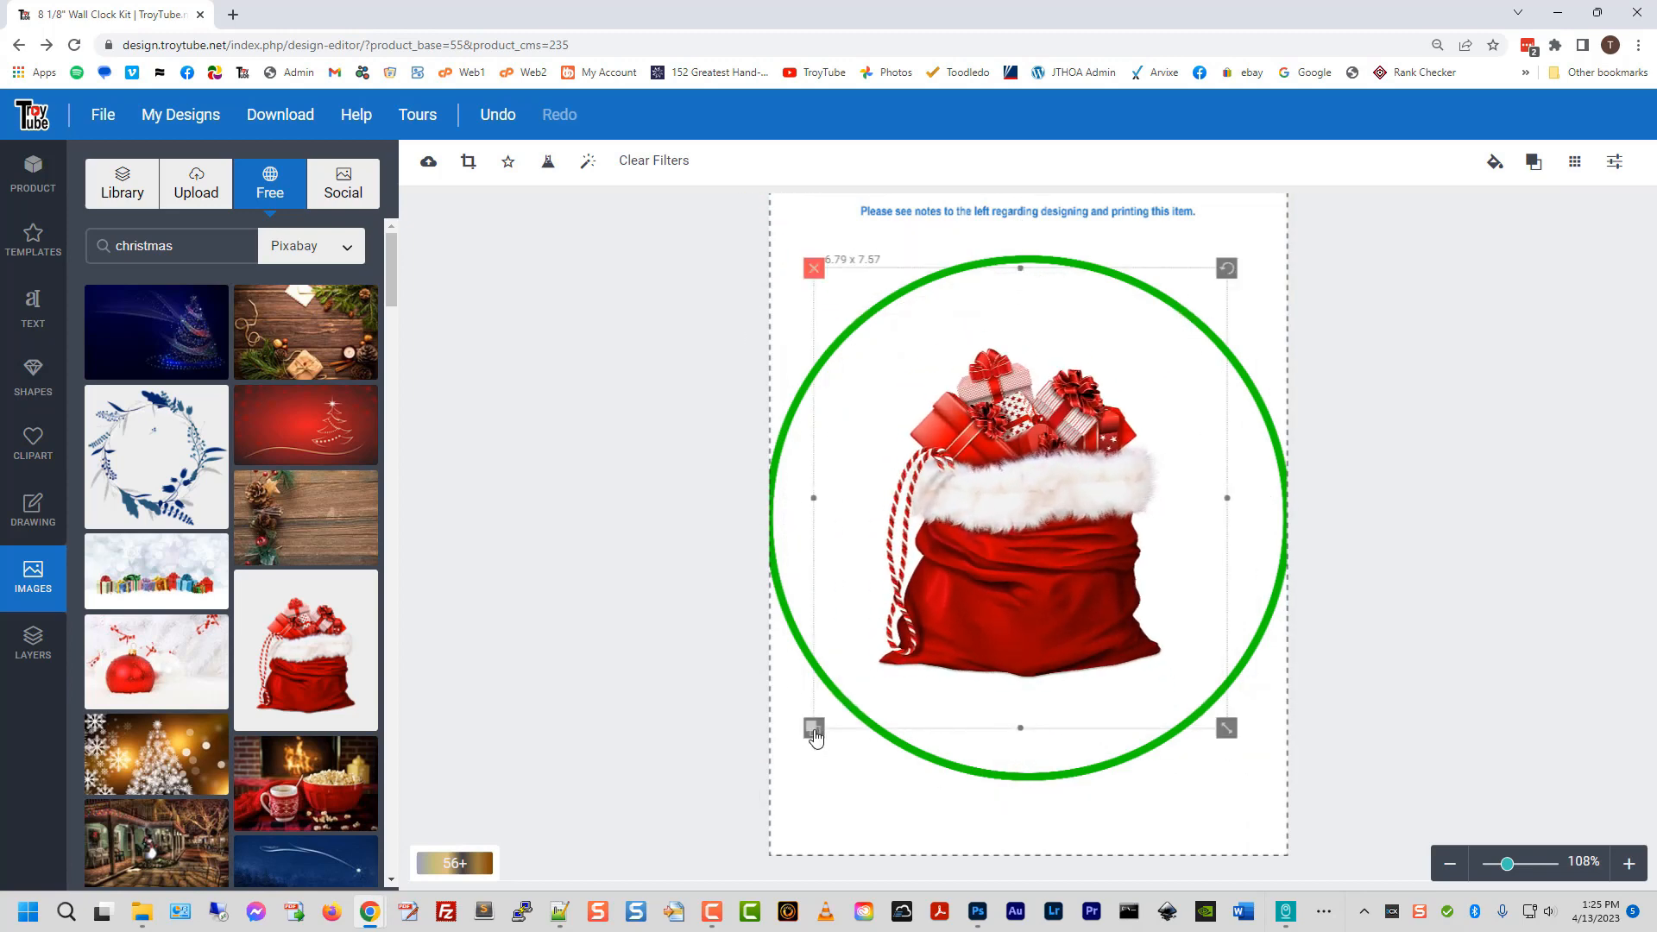
{"action": "mouse_move", "coordinate": [1023, 731]}
{"action": "left_mouse_down"}
{"action": "mouse_move", "coordinate": [1028, 640]}
{"action": "mouse_move", "coordinate": [1023, 734]}
{"action": "left_mouse_up"}
{"action": "mouse_move", "coordinate": [1229, 497]}
{"action": "left_mouse_down"}
{"action": "mouse_move", "coordinate": [1140, 507]}
{"action": "mouse_move", "coordinate": [1261, 515]}
{"action": "mouse_move", "coordinate": [1244, 521]}
{"action": "left_mouse_up"}
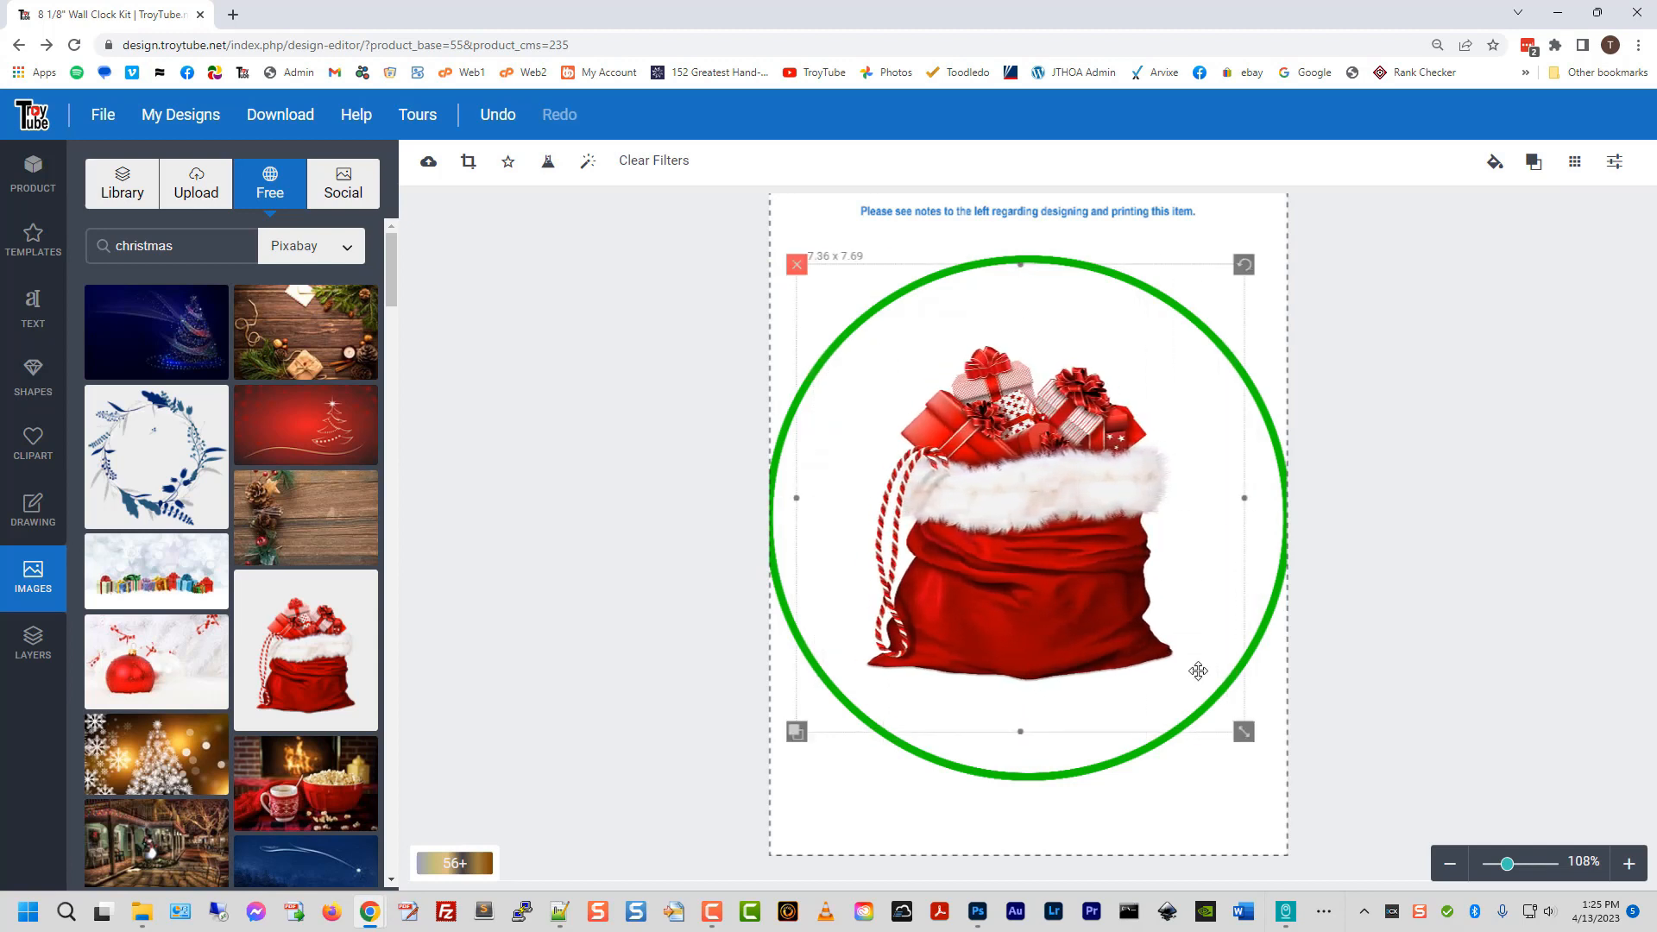
{"action": "left_click_drag", "start_coordinate": [1245, 732], "coordinate": [1242, 683]}
{"action": "left_click_drag", "start_coordinate": [1243, 502], "coordinate": [1193, 502]}
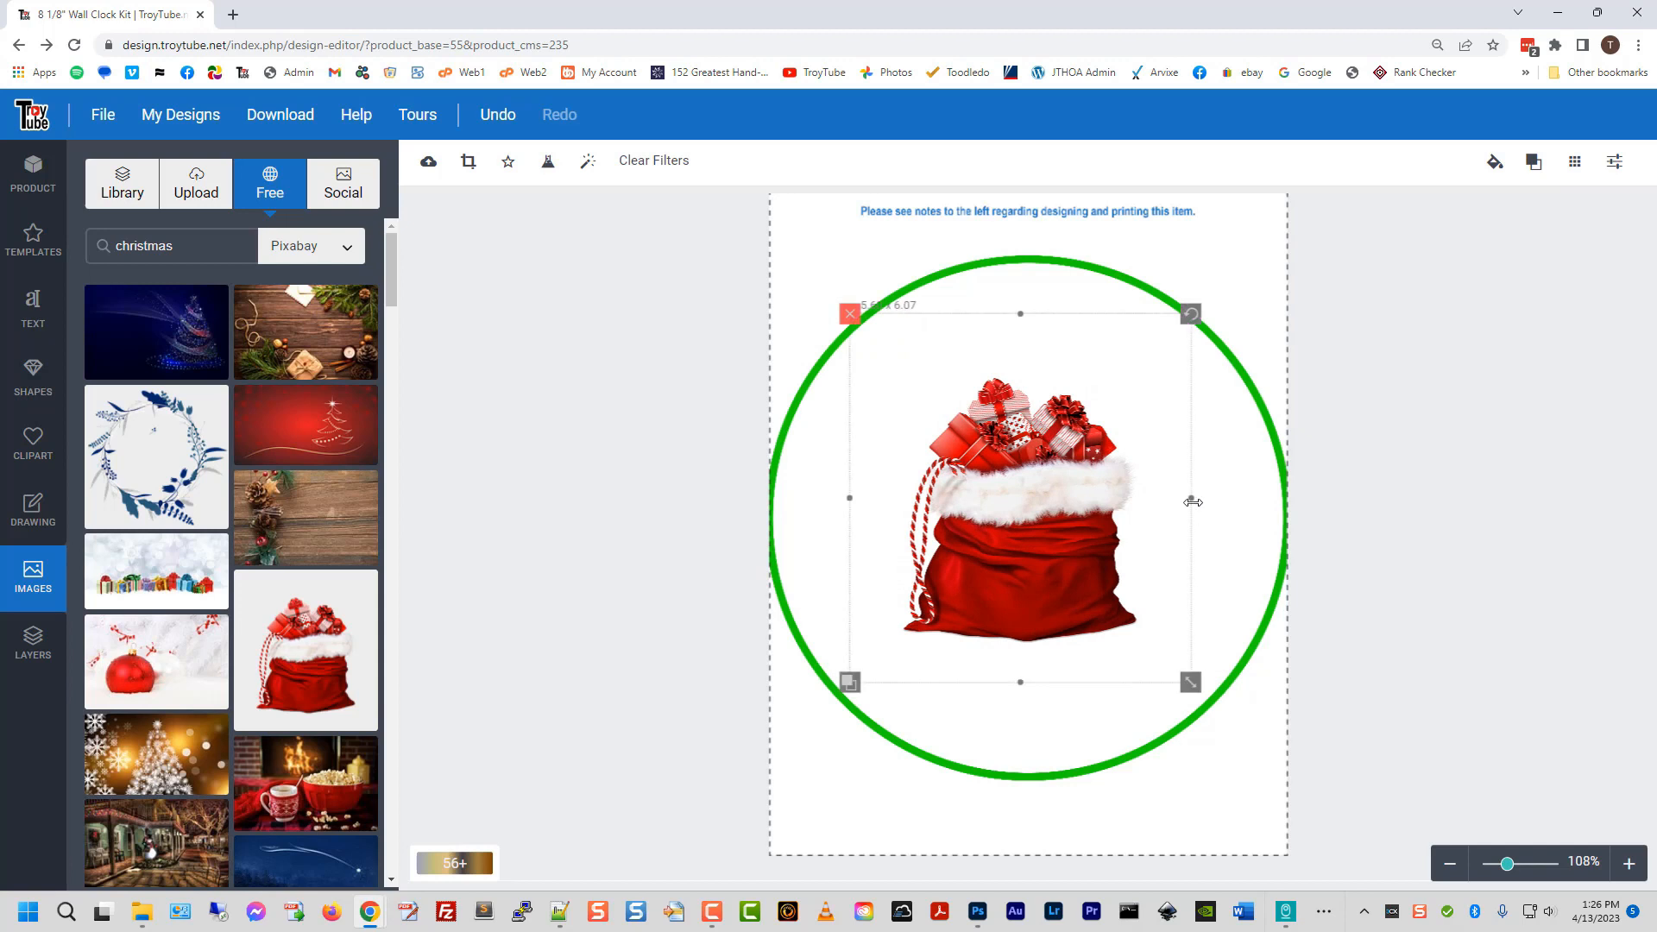
{"action": "left_click", "coordinate": [850, 314]}
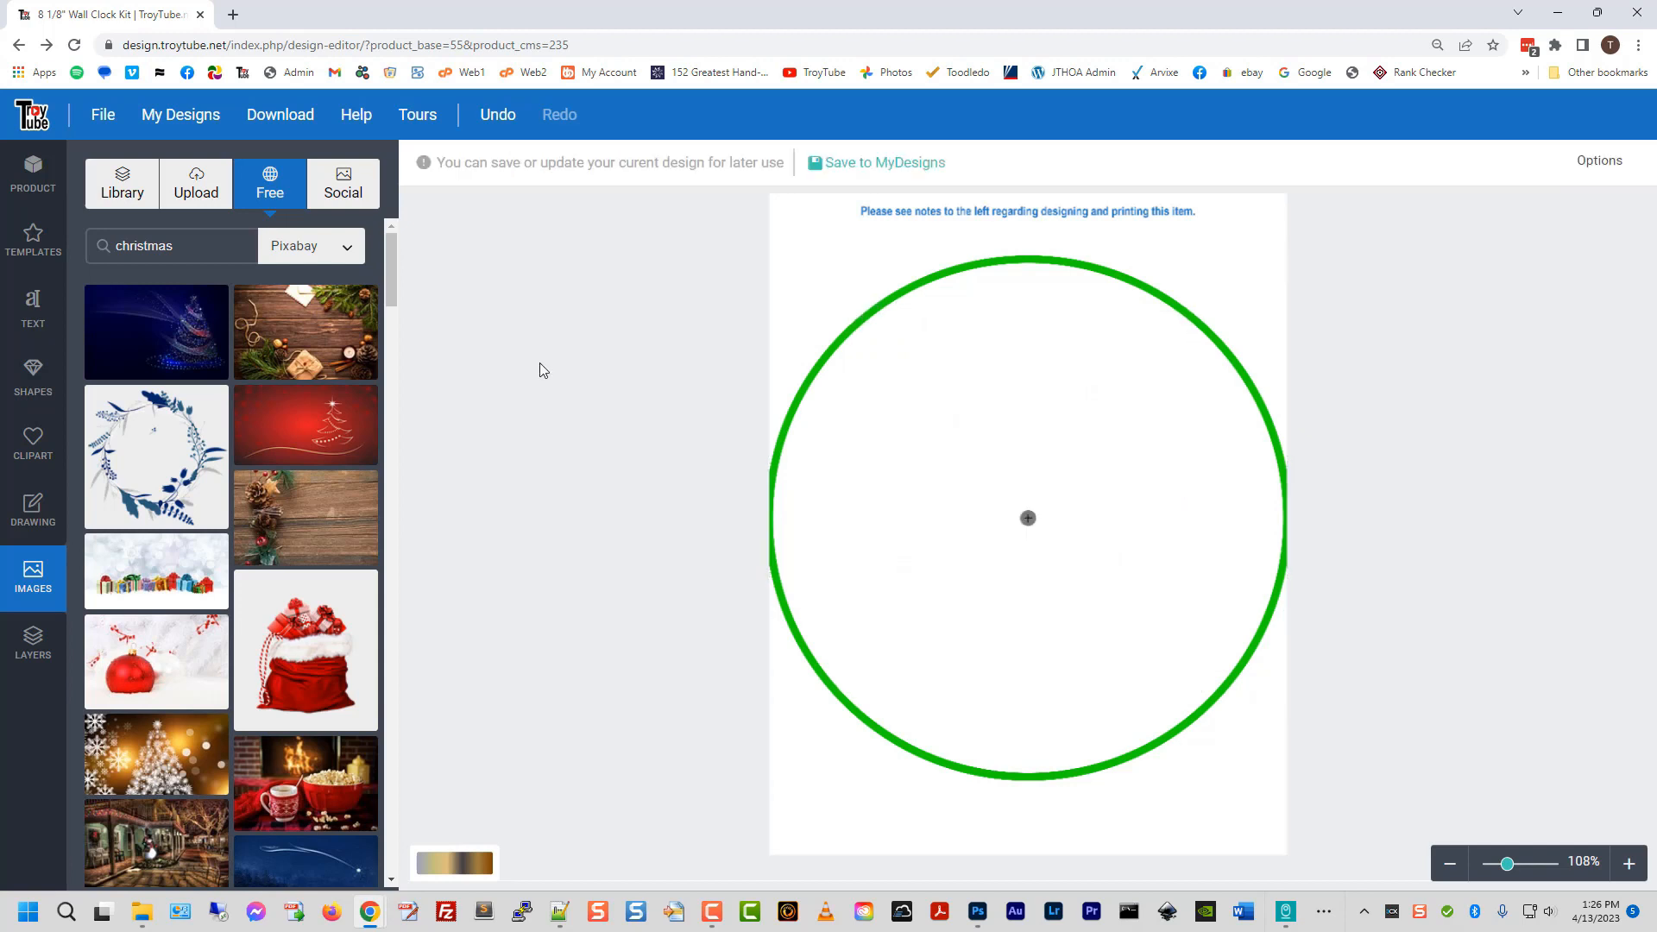
- Place the family wedding photo from the Facebook images on the clock layout and delete it
{"action": "left_click", "coordinate": [344, 189]}
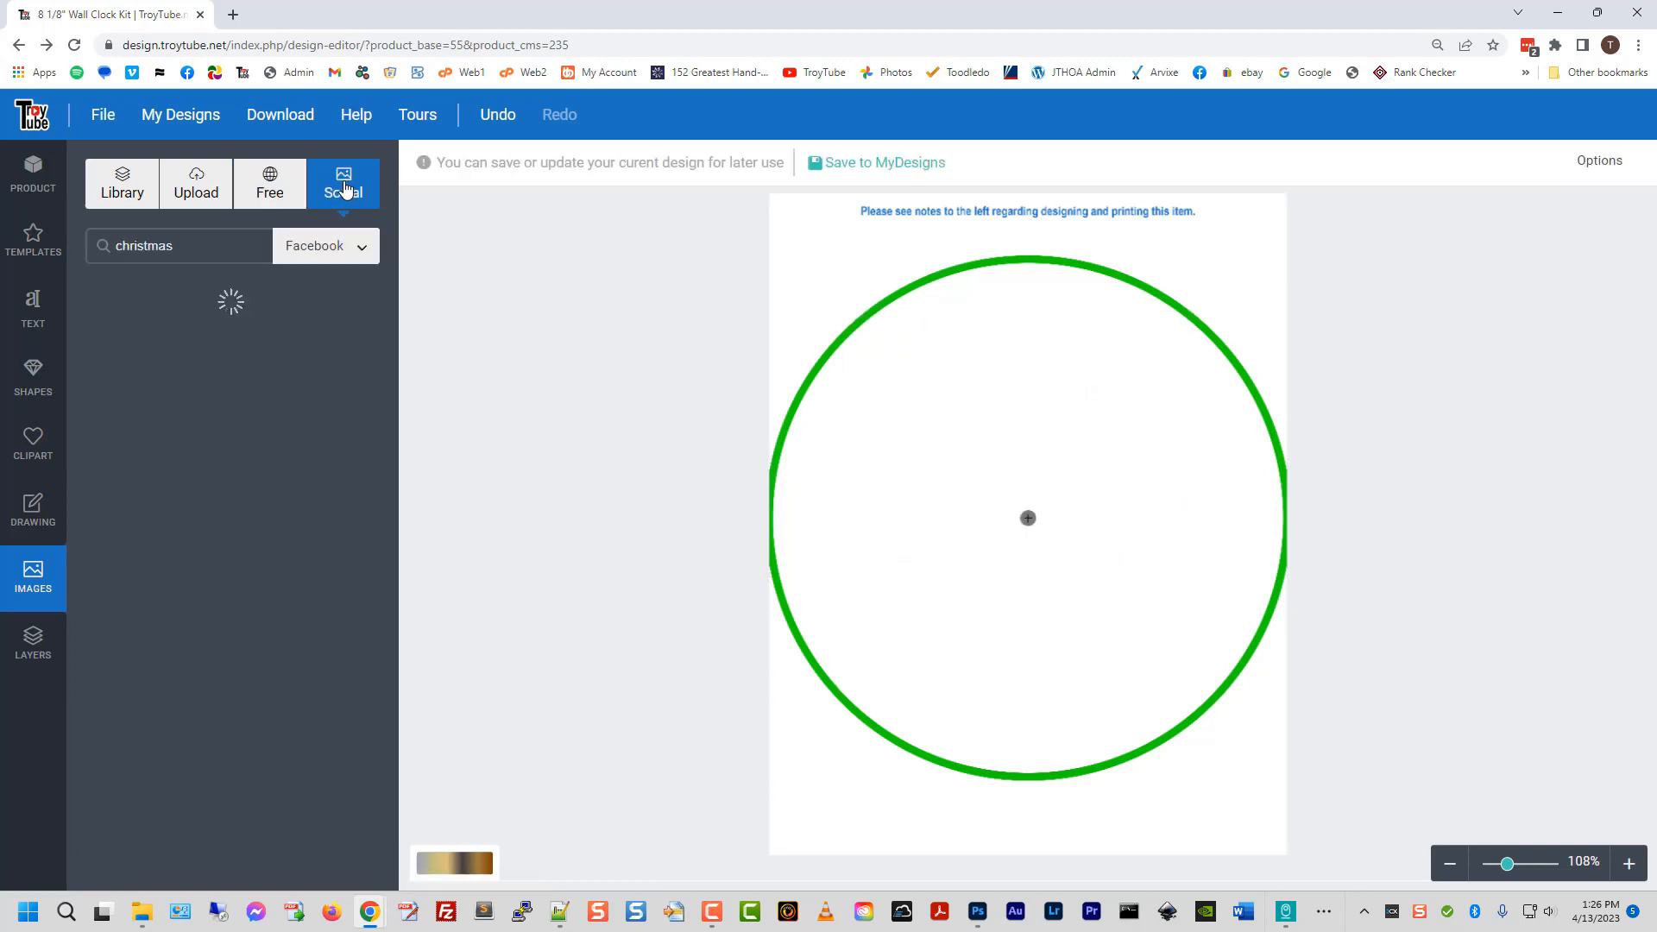
{"action": "left_click", "coordinate": [348, 250]}
{"action": "left_click", "coordinate": [359, 247]}
{"action": "scroll", "coordinate": [170, 429], "scroll_direction": "down", "scroll_amount": 10}
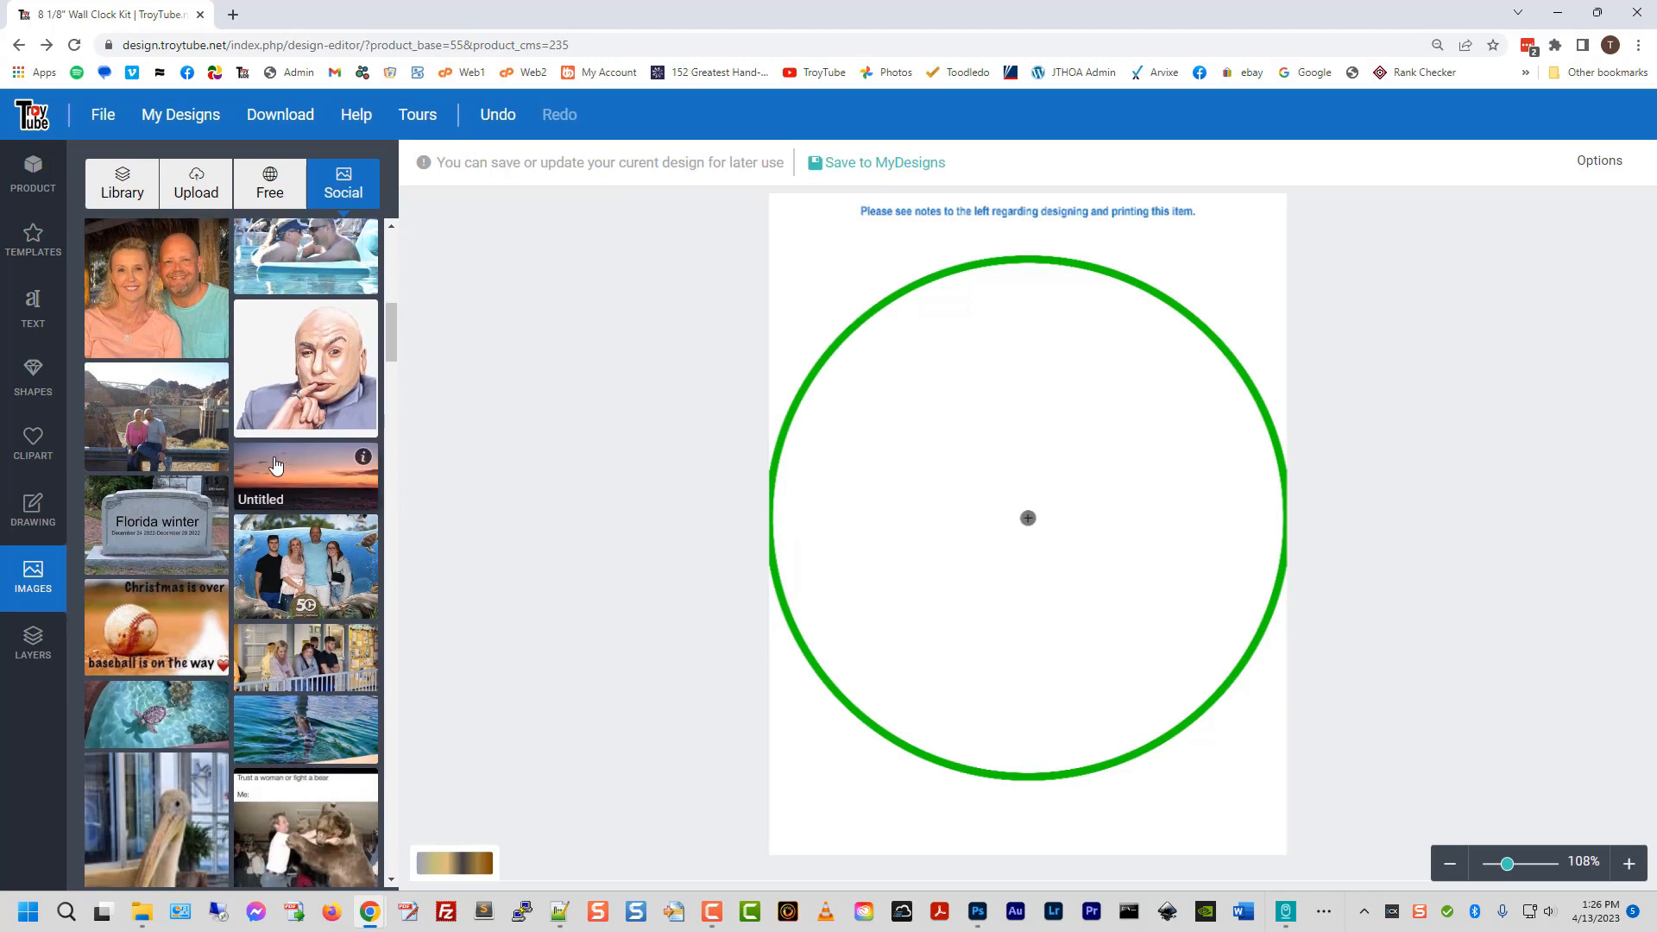
{"action": "scroll", "coordinate": [276, 509], "scroll_direction": "up", "scroll_amount": 2}
{"action": "scroll", "coordinate": [263, 537], "scroll_direction": "down", "scroll_amount": 2}
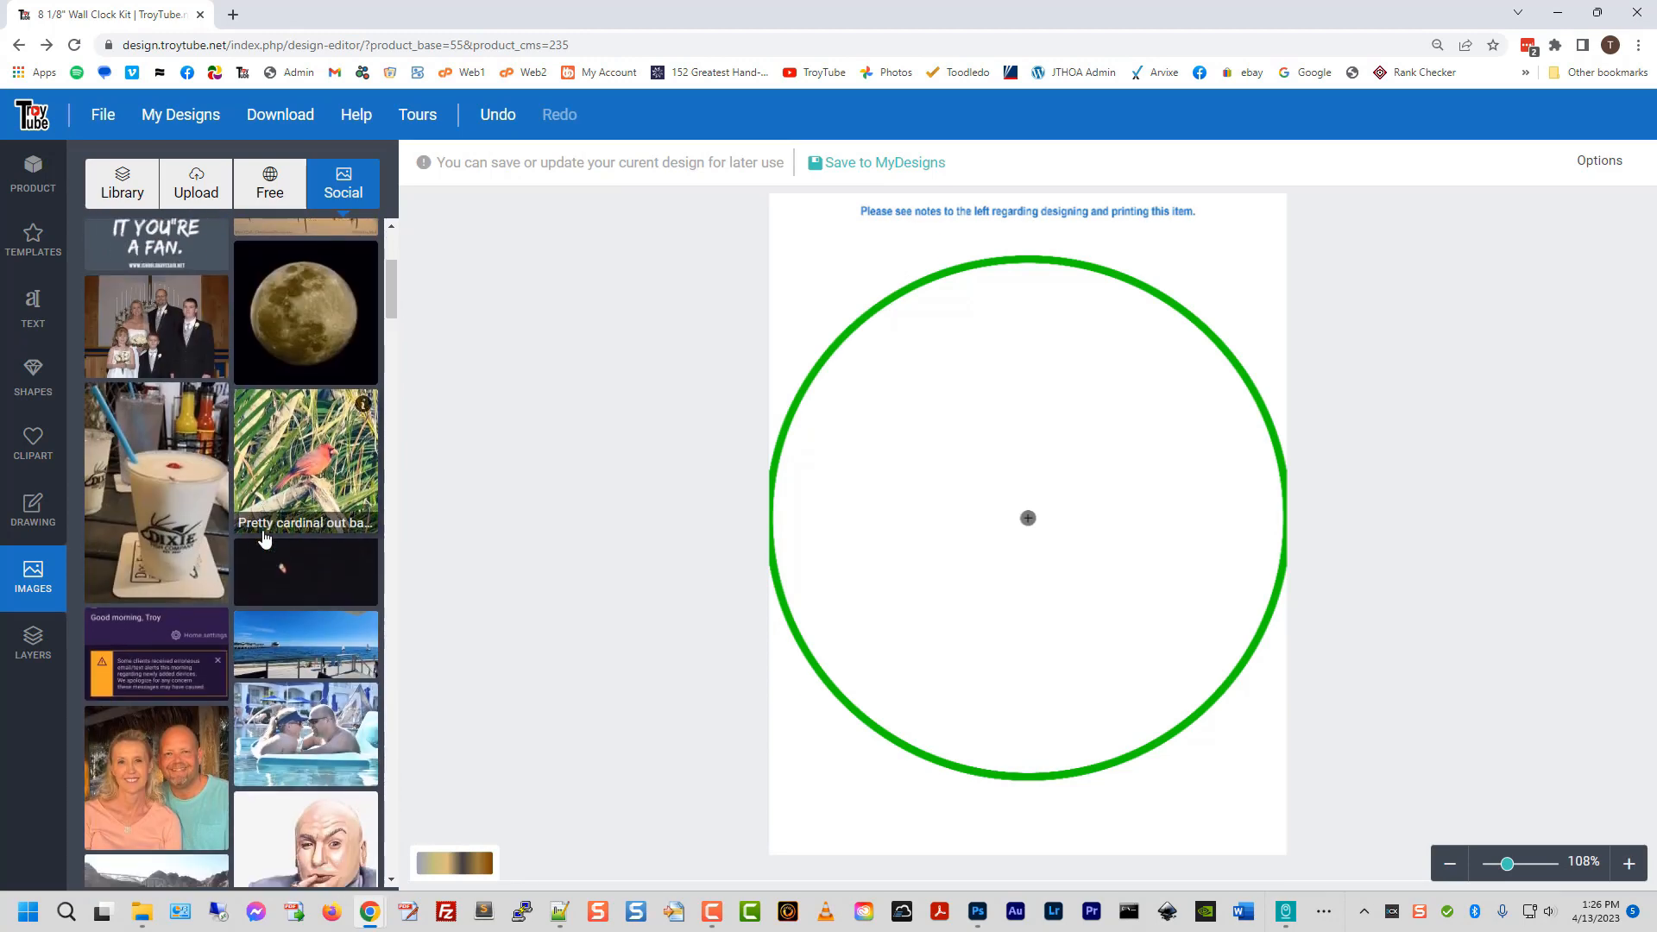
{"action": "scroll", "coordinate": [263, 527], "scroll_direction": "up", "scroll_amount": 4}
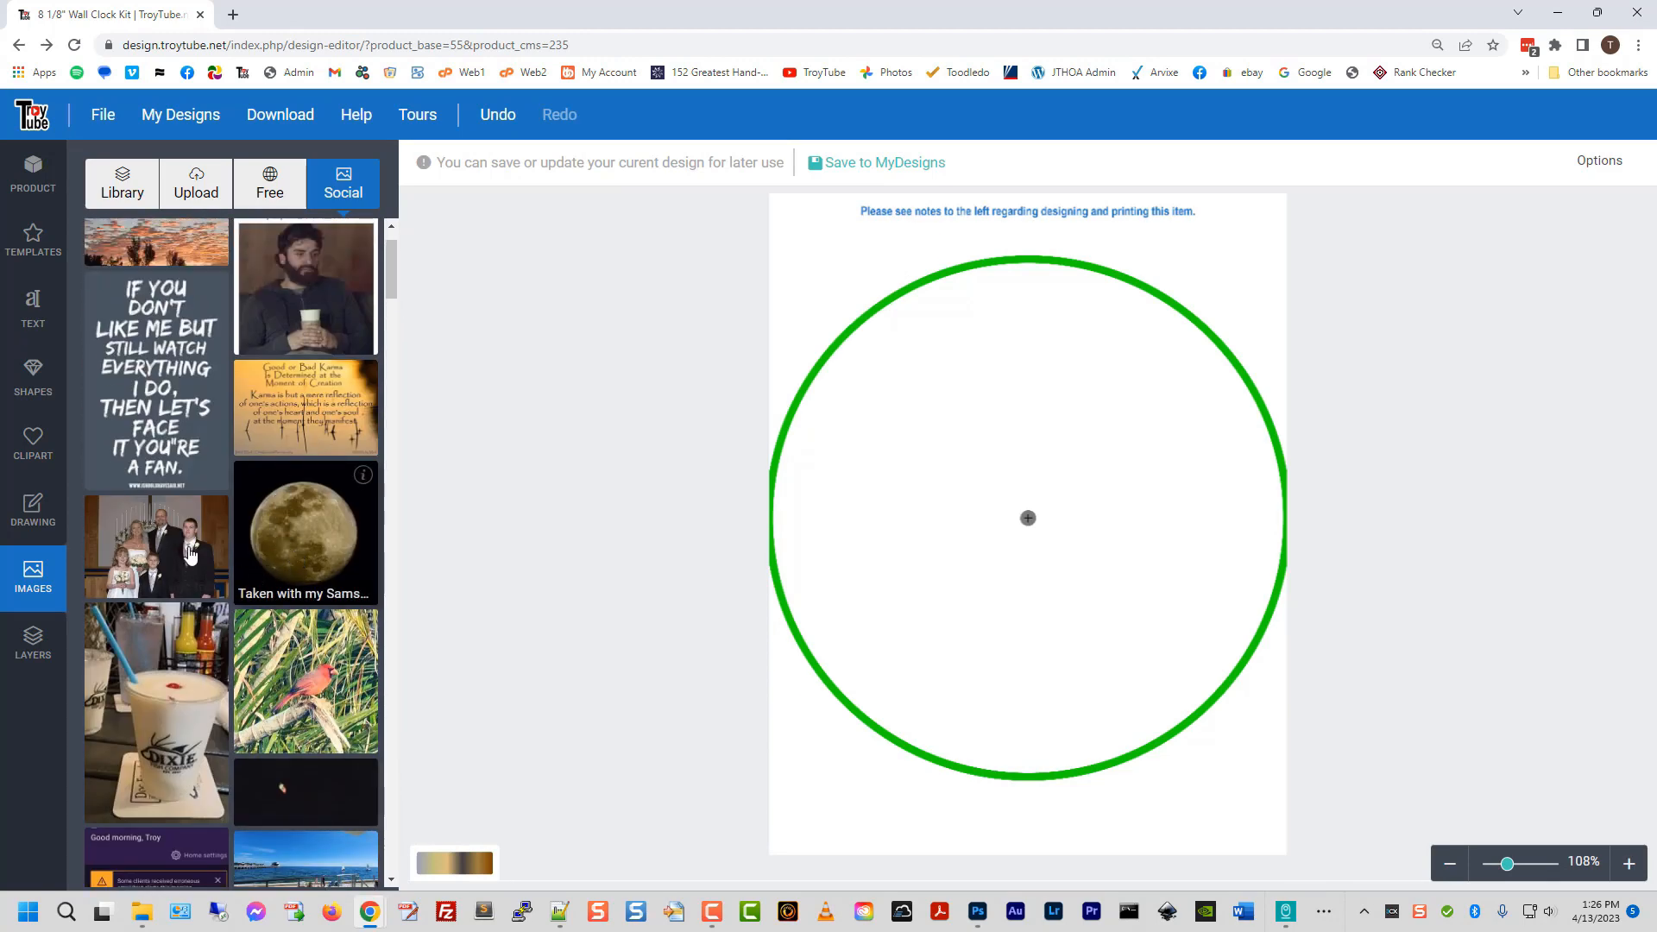
{"action": "left_click", "coordinate": [156, 546]}
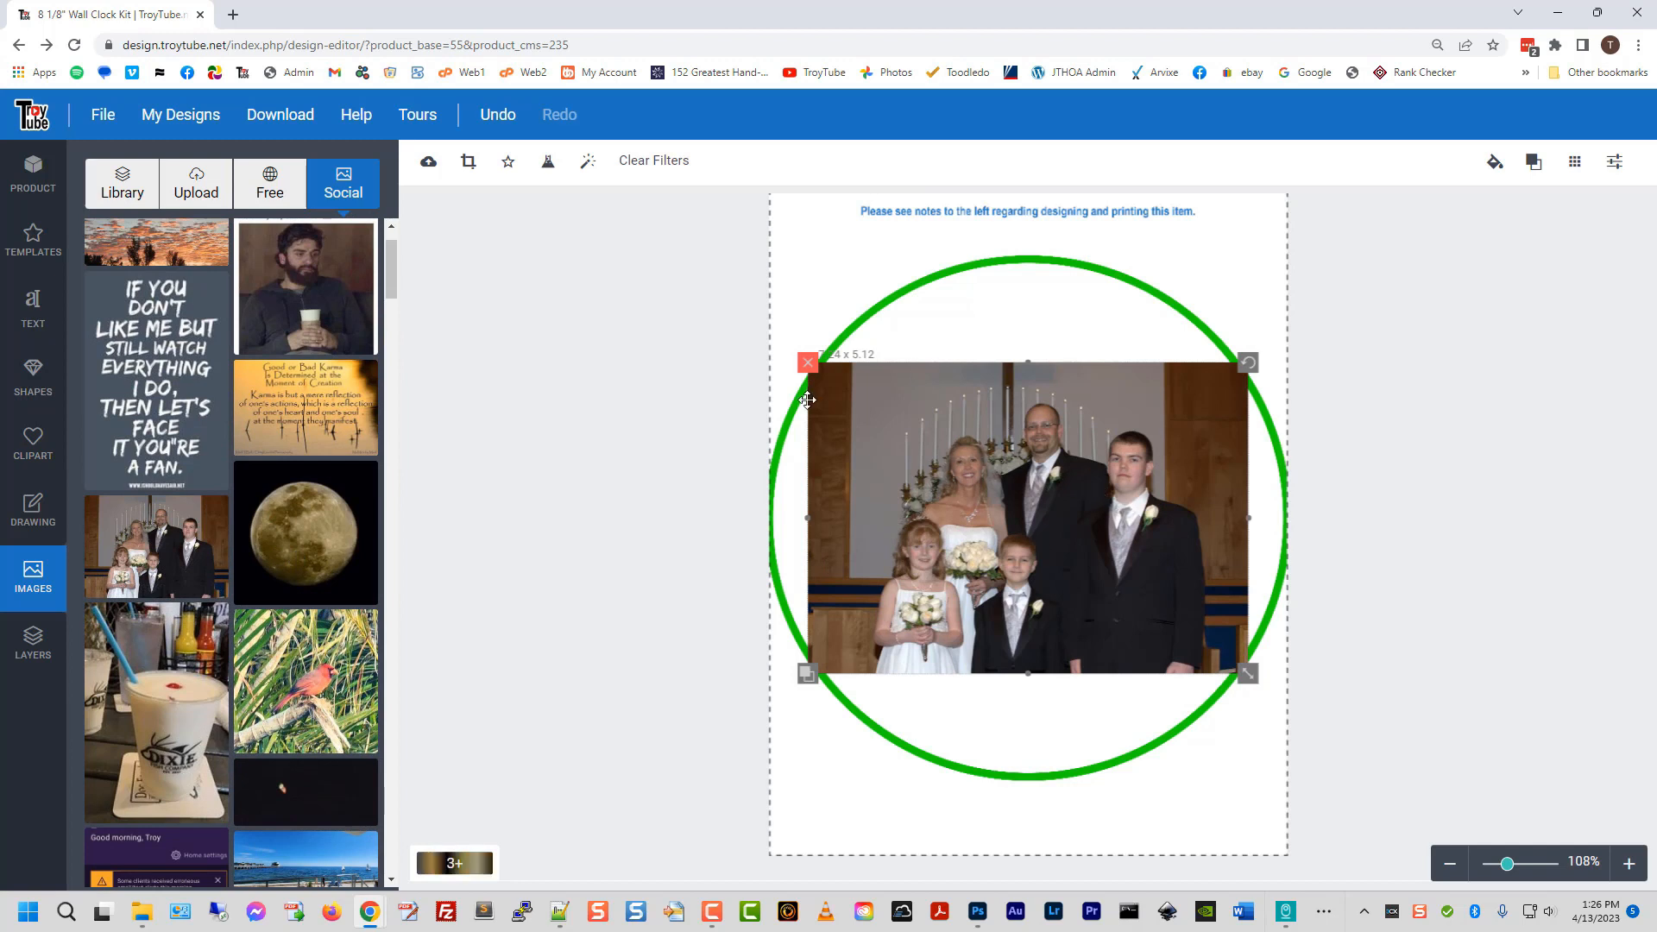
{"action": "left_click", "coordinate": [807, 367]}
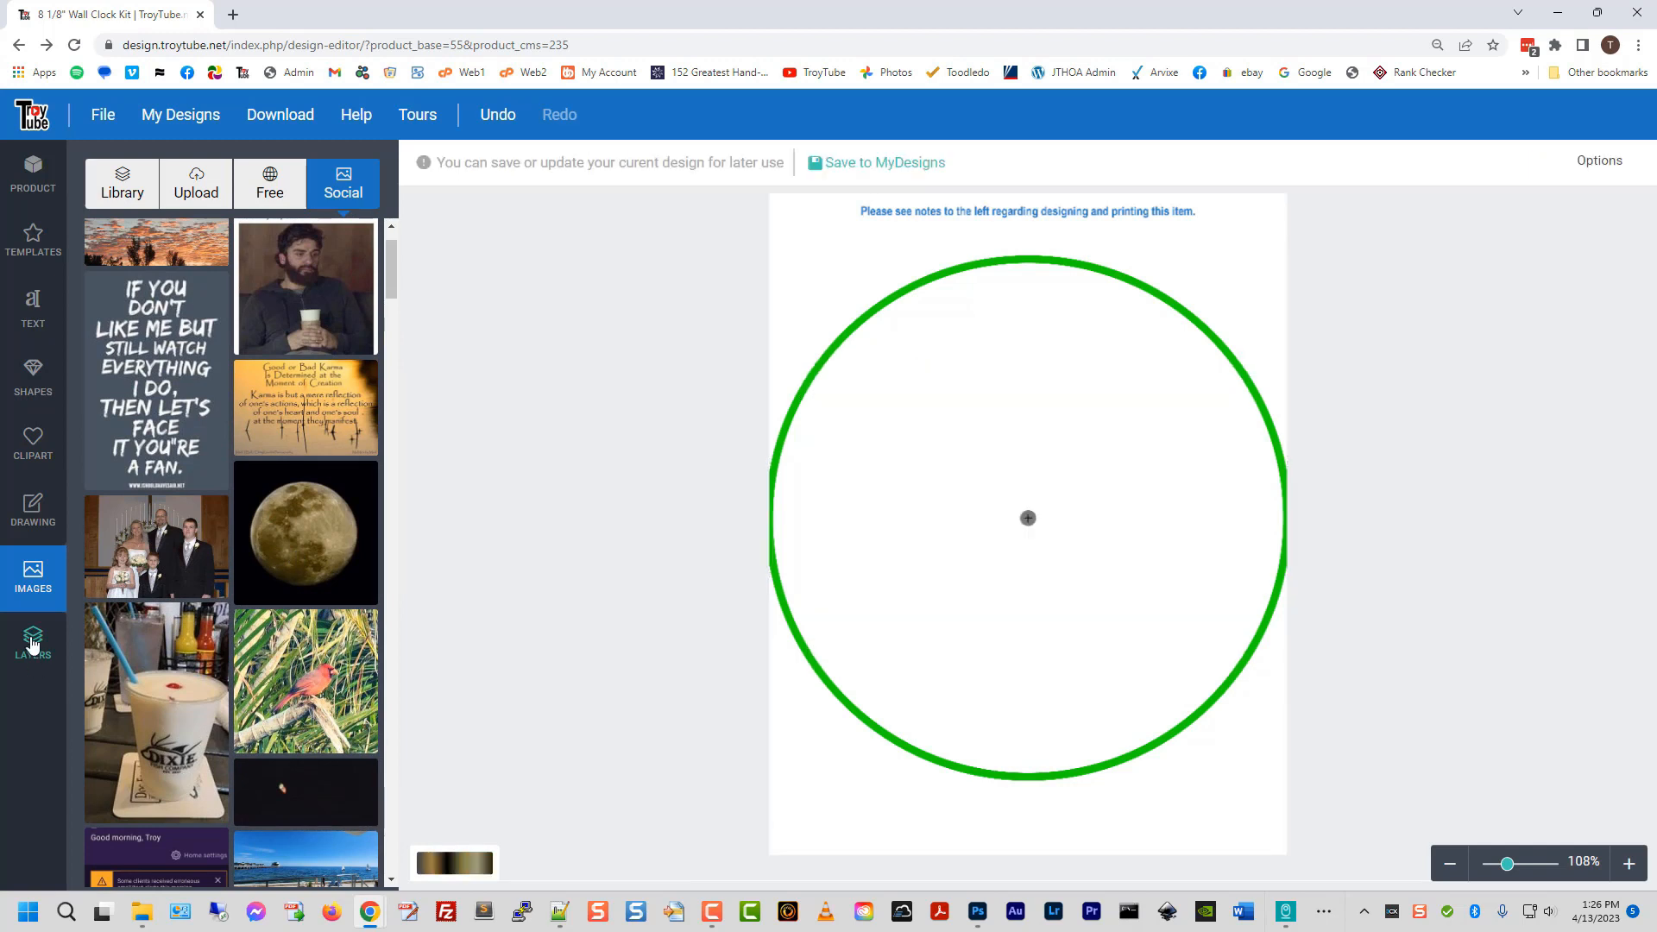
- Open the design's layers list and reset the browser's page zoom to its default
{"action": "left_click", "coordinate": [33, 643]}
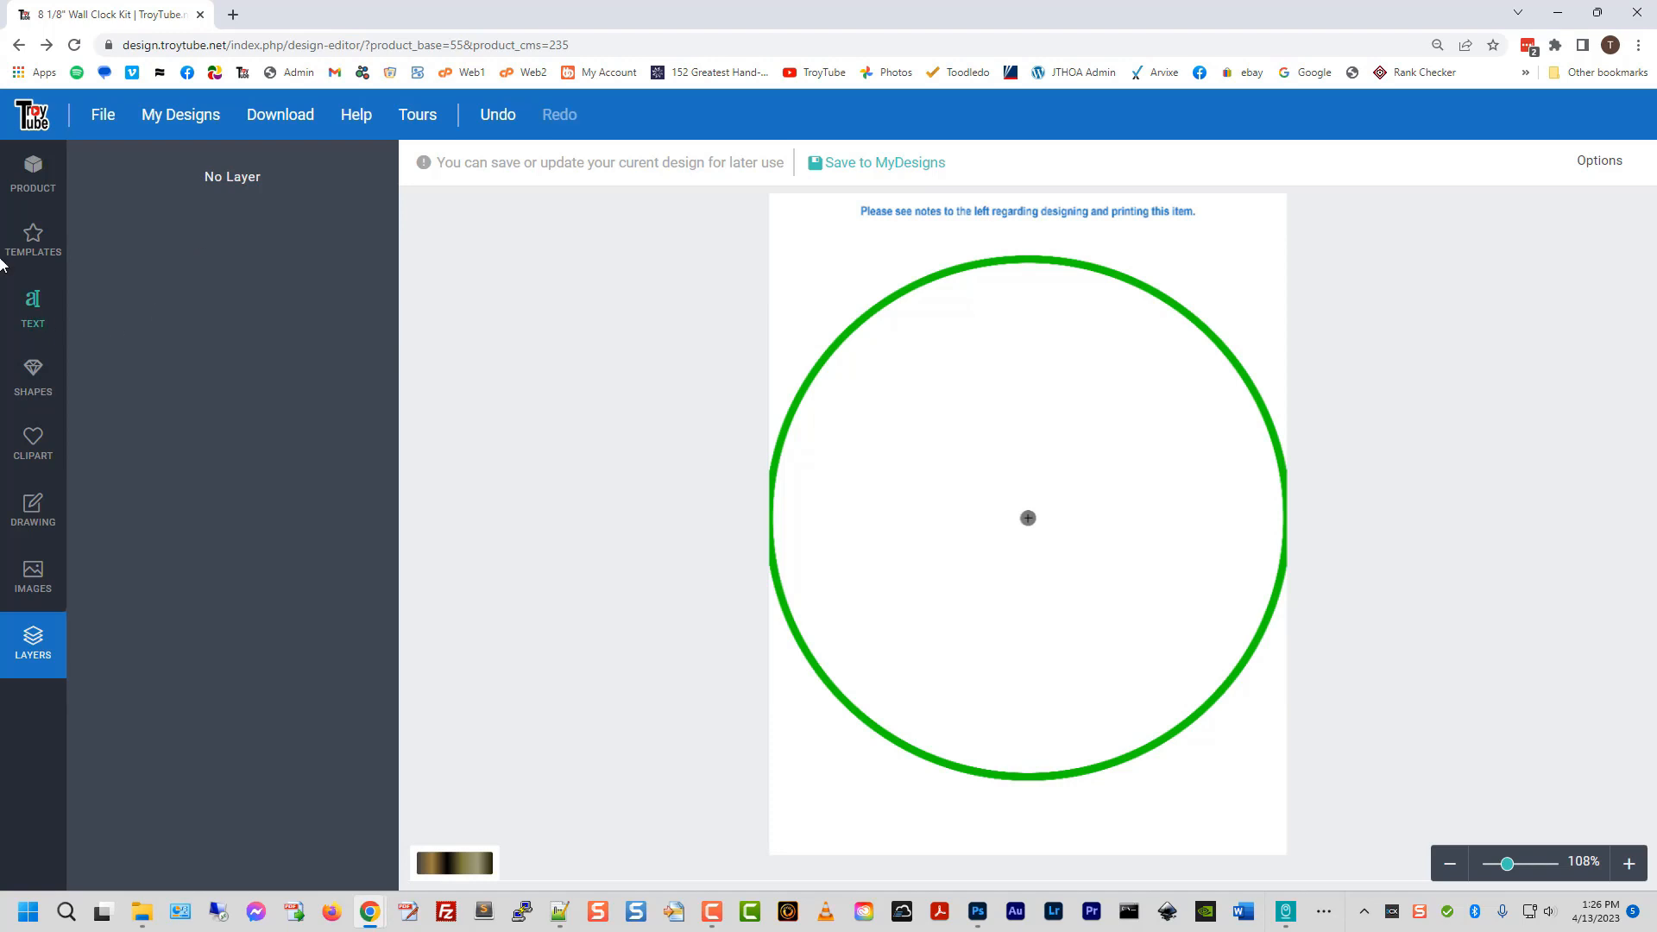
{"action": "key", "text": "ctrl+0"}
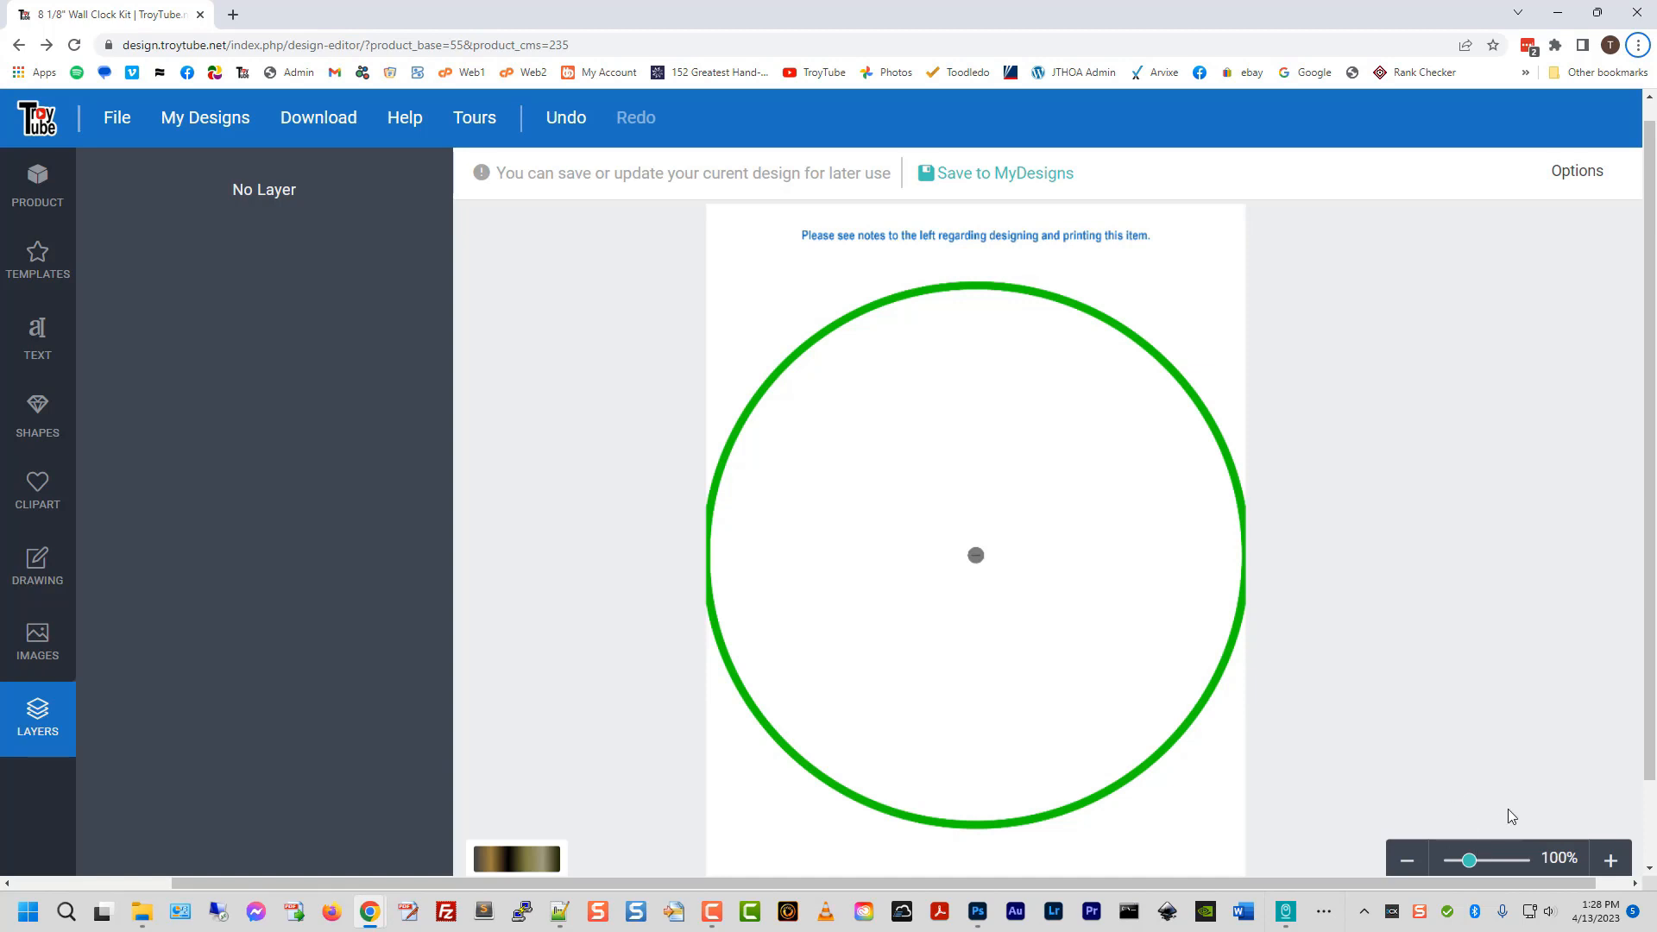
- Try out the canvas zoom on the clock layout, enlarging it up to 210% and returning to 100%
{"action": "scroll", "coordinate": [1472, 864], "scroll_direction": "up", "scroll_amount": 2}
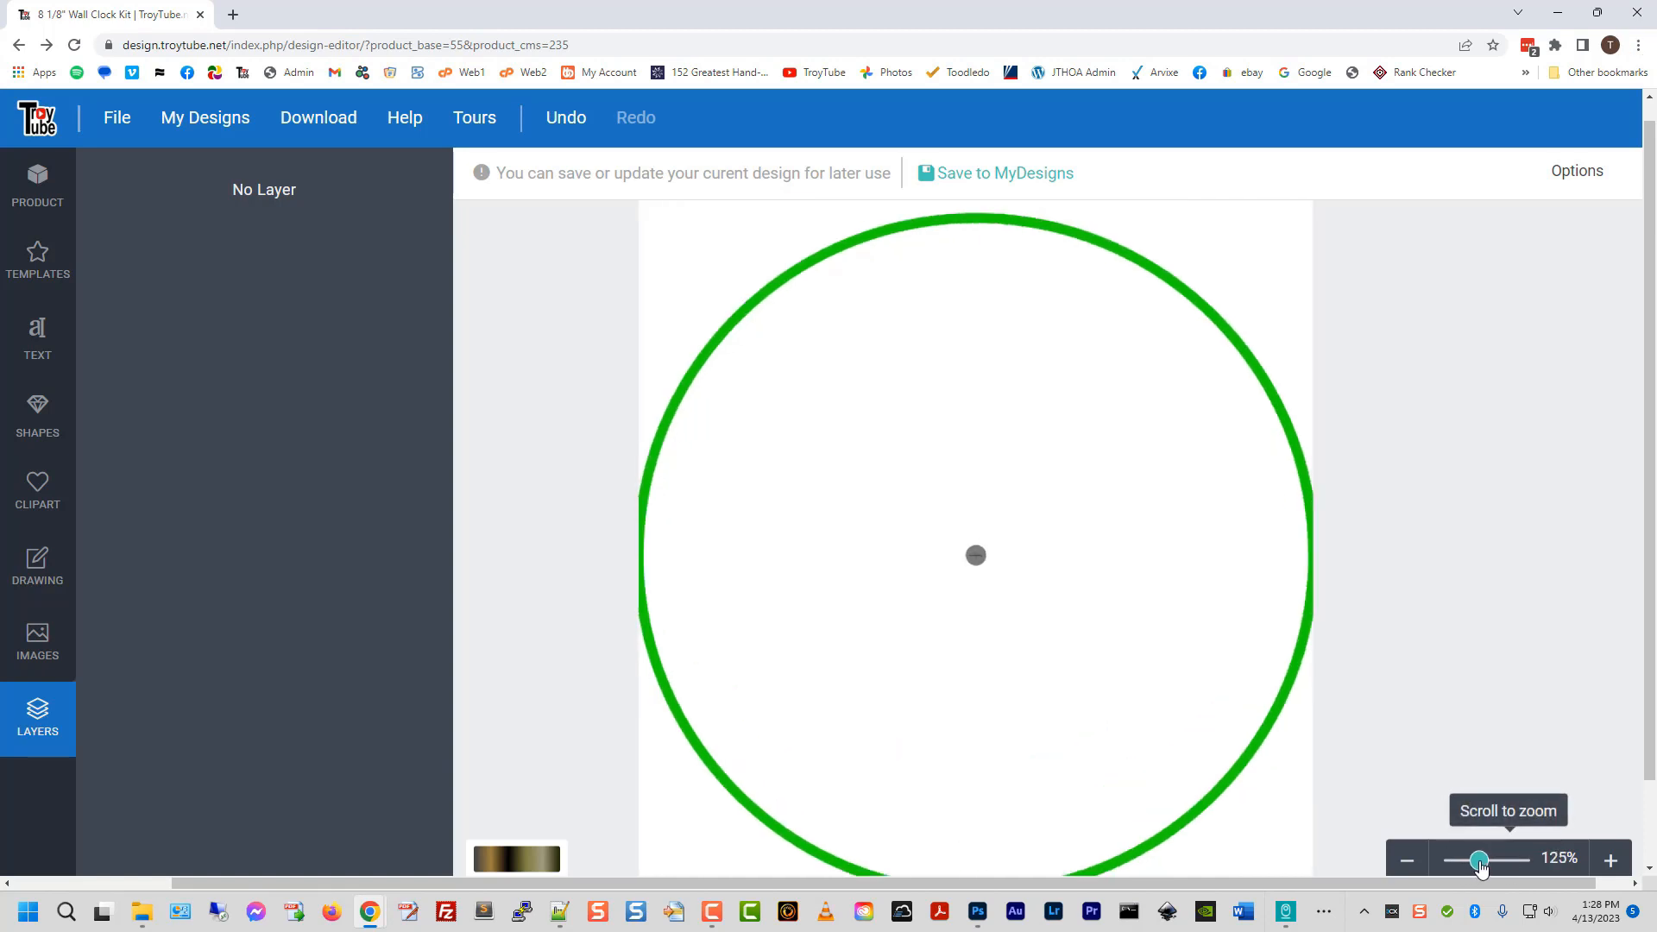
{"action": "scroll", "coordinate": [1472, 864], "scroll_direction": "down", "scroll_amount": 2}
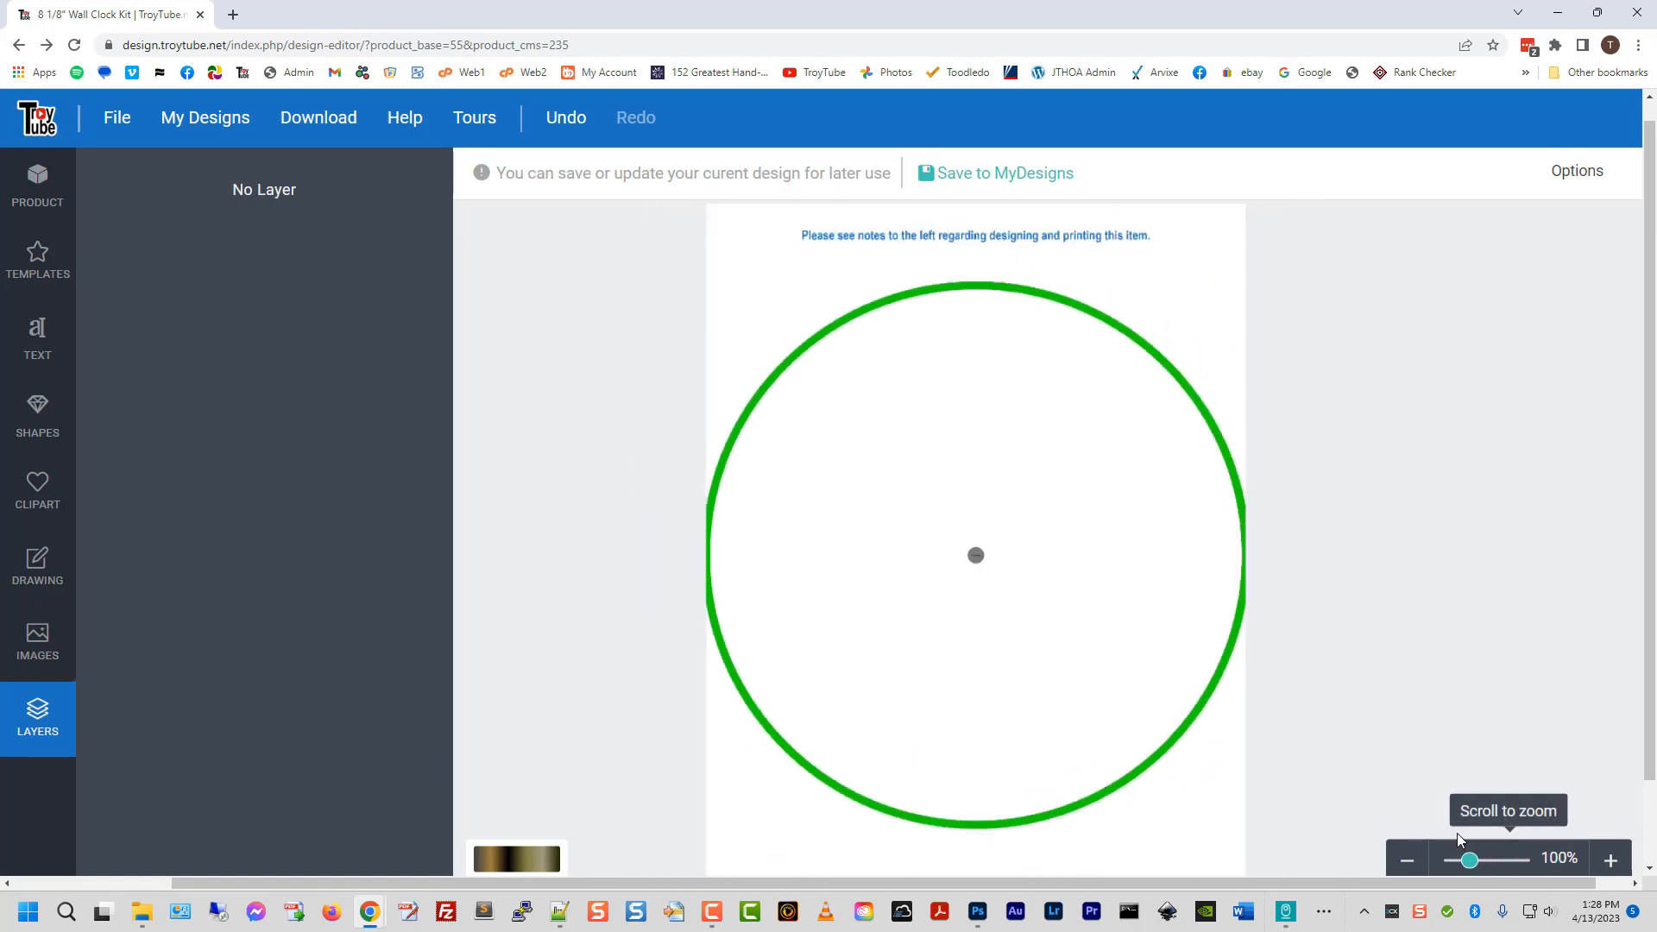
{"action": "left_click_drag", "start_coordinate": [1471, 862], "coordinate": [1476, 861]}
{"action": "scroll", "coordinate": [1419, 761], "scroll_direction": "down", "scroll_amount": 1}
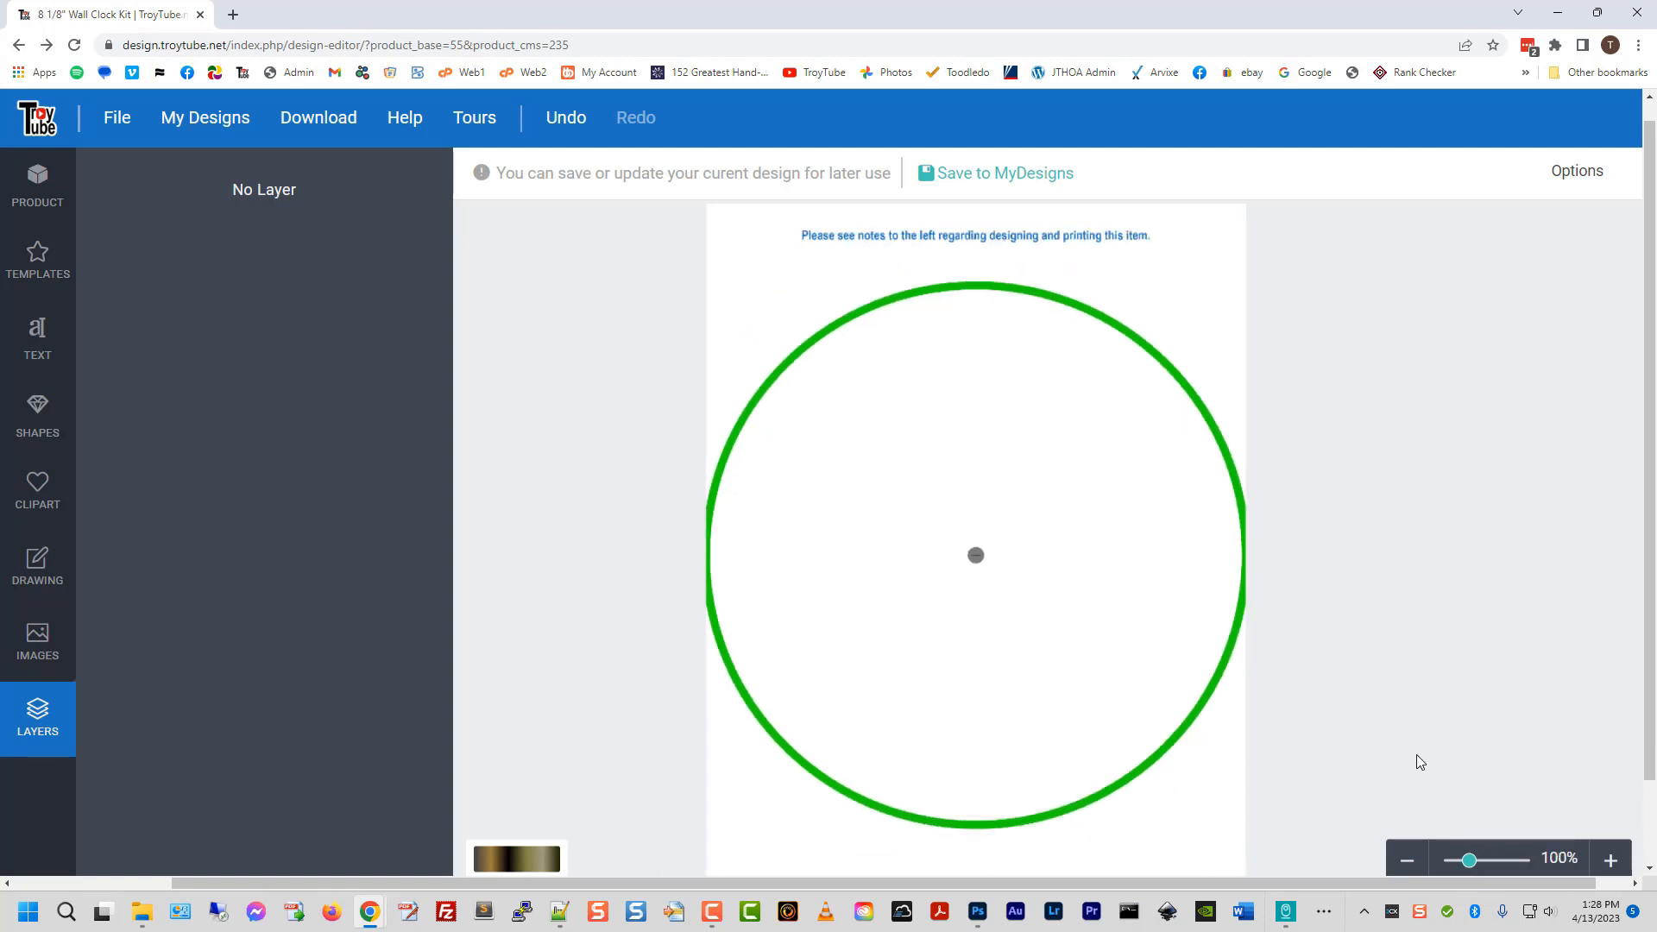
{"action": "scroll", "coordinate": [1119, 638], "scroll_direction": "up", "scroll_amount": 4}
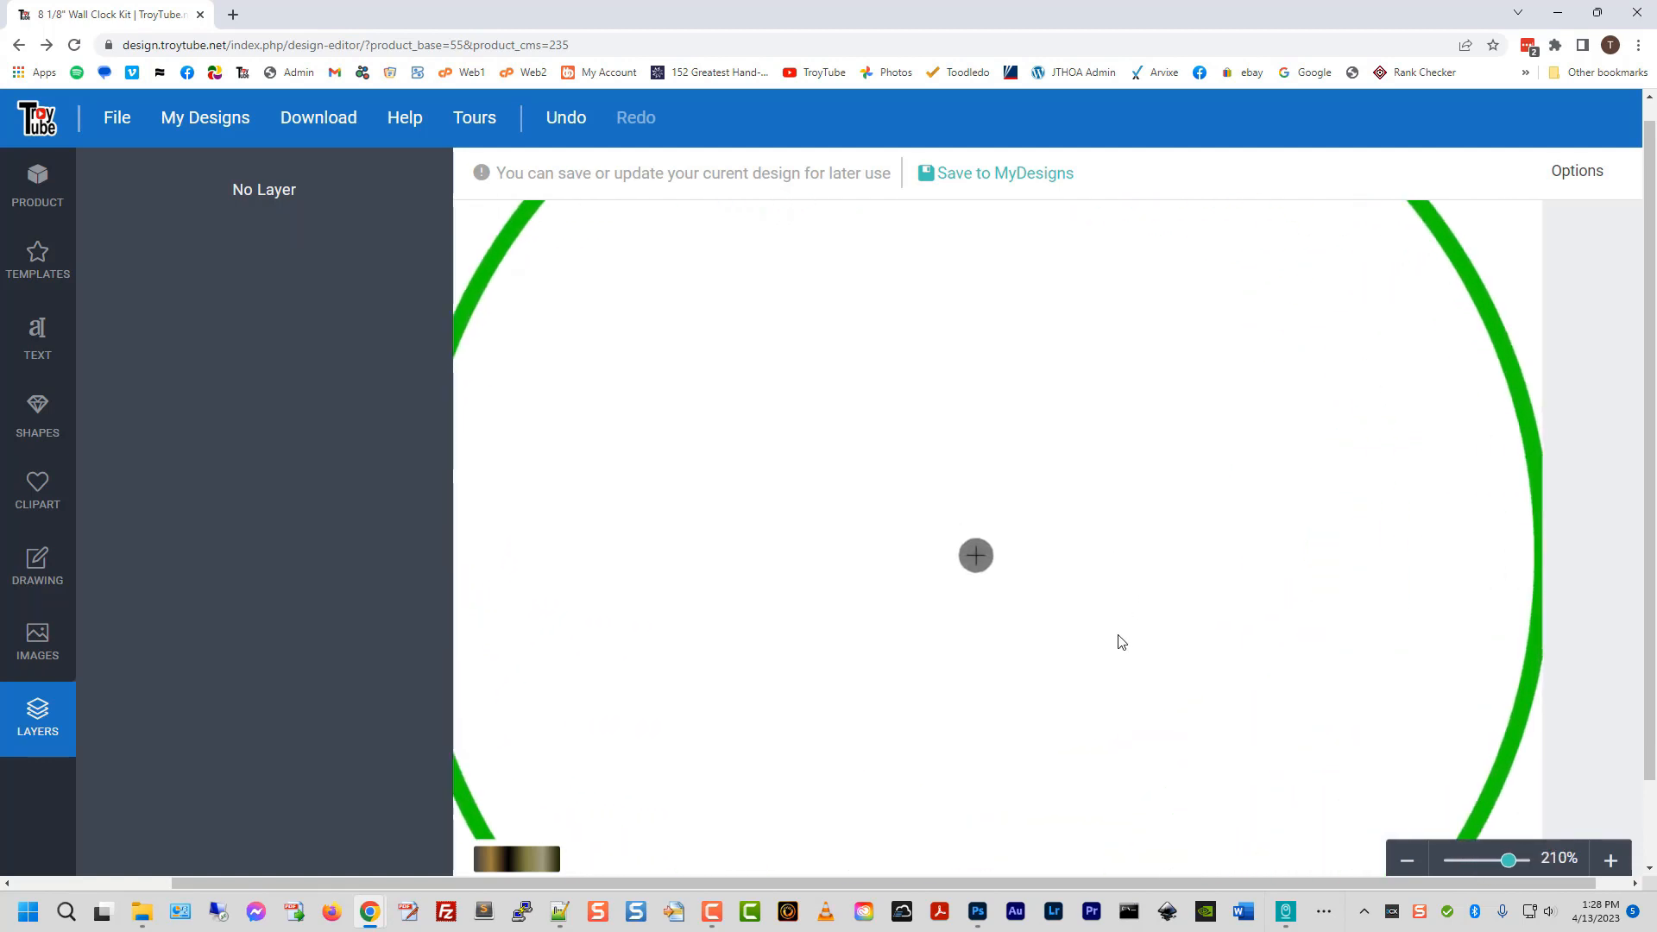
{"action": "scroll", "coordinate": [1120, 641], "scroll_direction": "down", "scroll_amount": 2}
{"action": "scroll", "coordinate": [1121, 643], "scroll_direction": "down", "scroll_amount": 1}
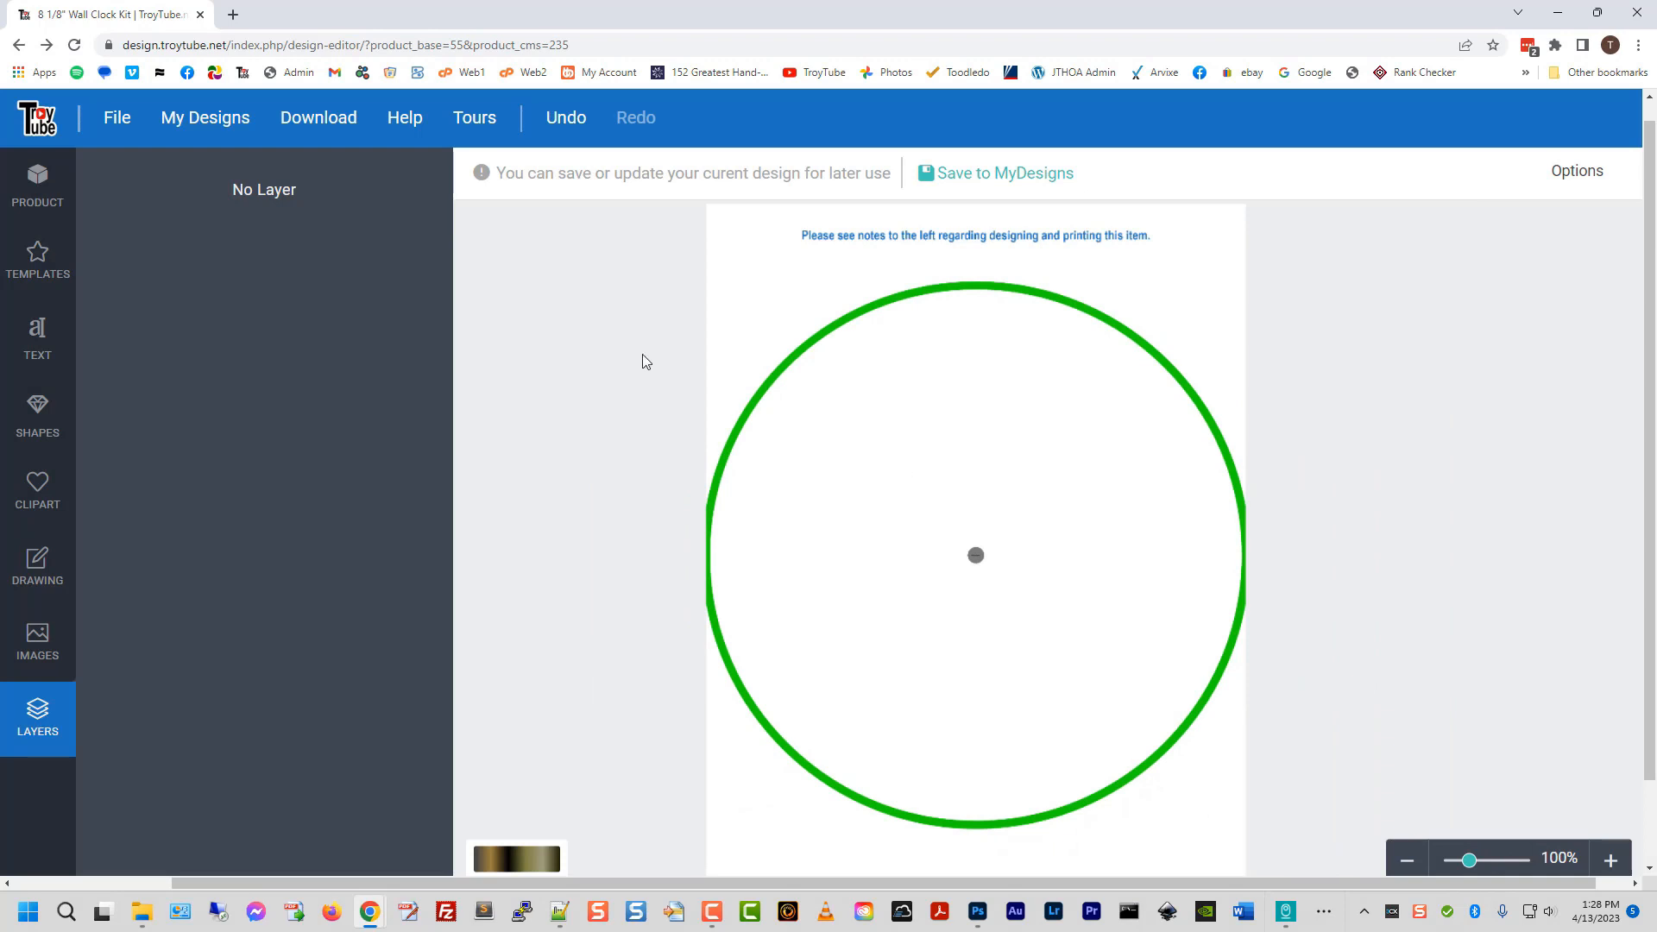
{"action": "scroll", "coordinate": [642, 355], "scroll_direction": "up", "scroll_amount": 1}
{"action": "scroll", "coordinate": [642, 355], "scroll_direction": "down", "scroll_amount": 1}
{"action": "scroll", "coordinate": [303, 354], "scroll_direction": "down", "scroll_amount": 1}
{"action": "scroll", "coordinate": [327, 407], "scroll_direction": "up", "scroll_amount": 2}
{"action": "scroll", "coordinate": [328, 407], "scroll_direction": "down", "scroll_amount": 2}
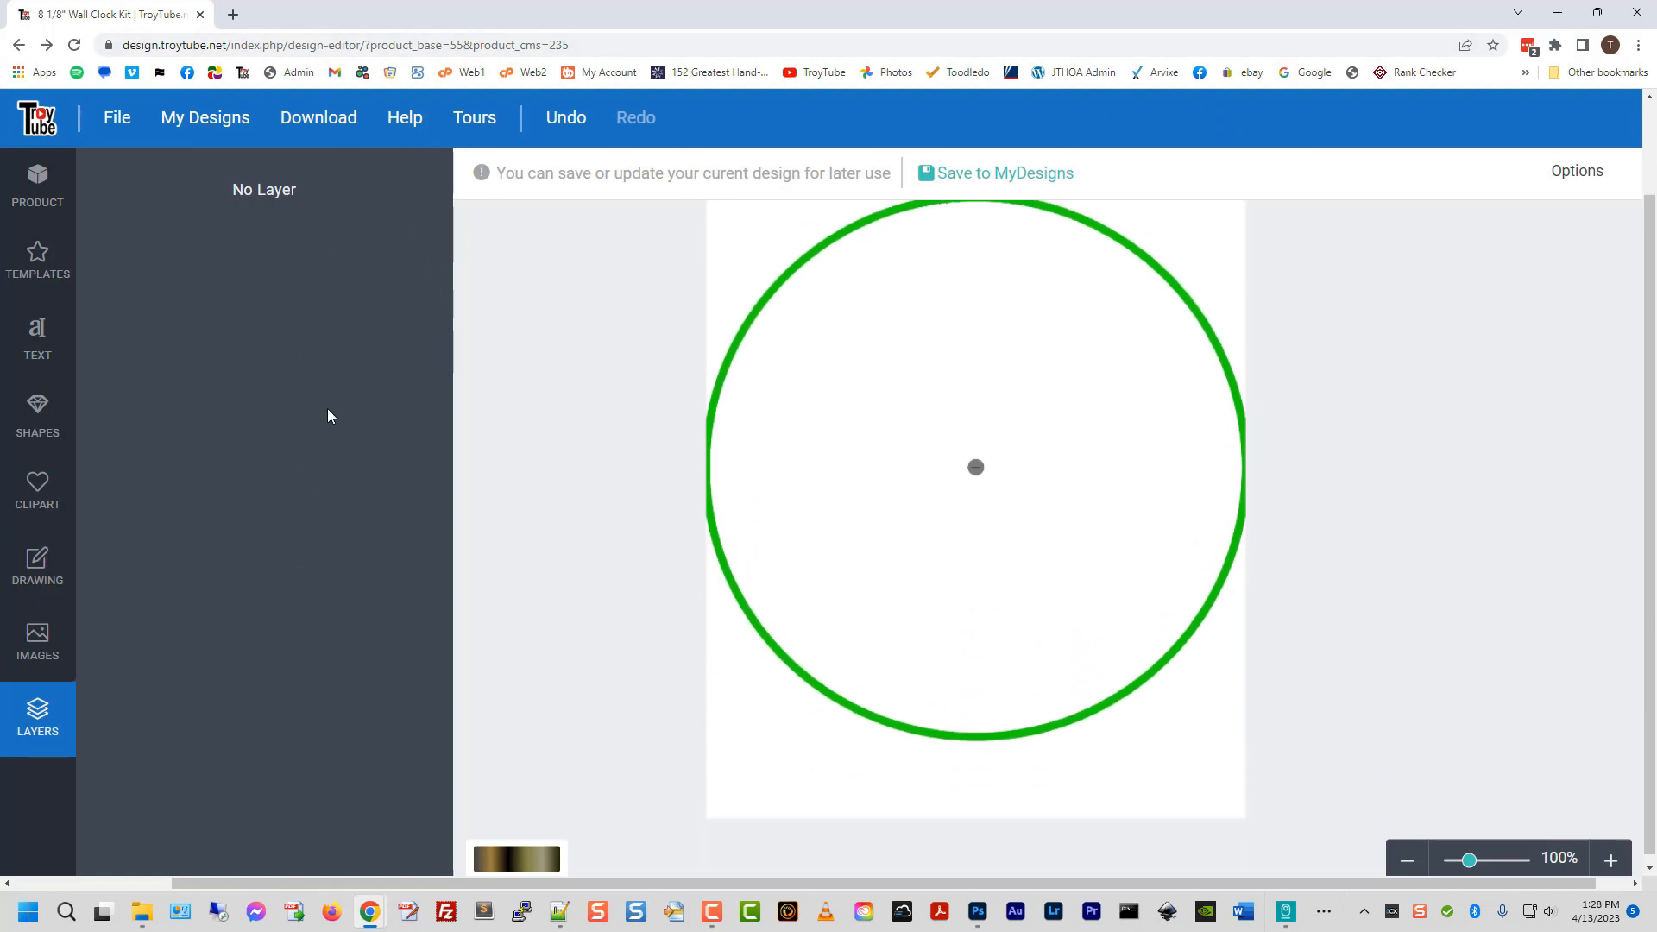
- Switch the browser to full screen with the whole clock layout in view
{"action": "scroll", "coordinate": [328, 410], "scroll_direction": "up", "scroll_amount": 1}
{"action": "scroll", "coordinate": [328, 413], "scroll_direction": "up", "scroll_amount": 1}
{"action": "key", "text": "F11"}
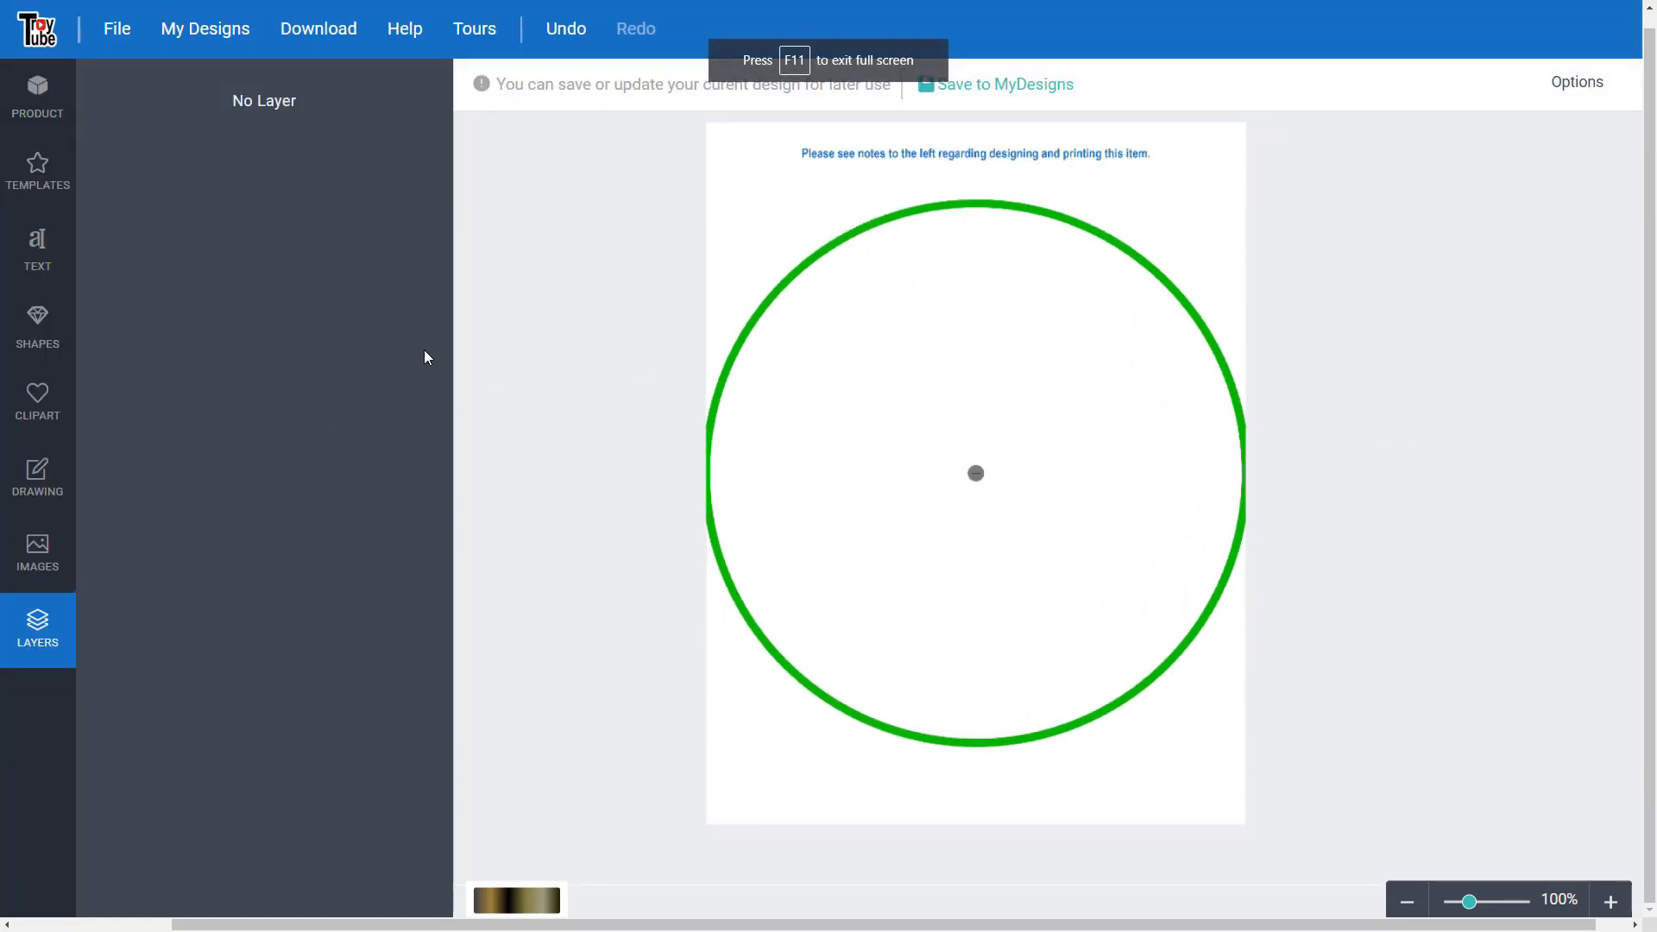
{"action": "scroll", "coordinate": [348, 492], "scroll_direction": "up", "scroll_amount": 1}
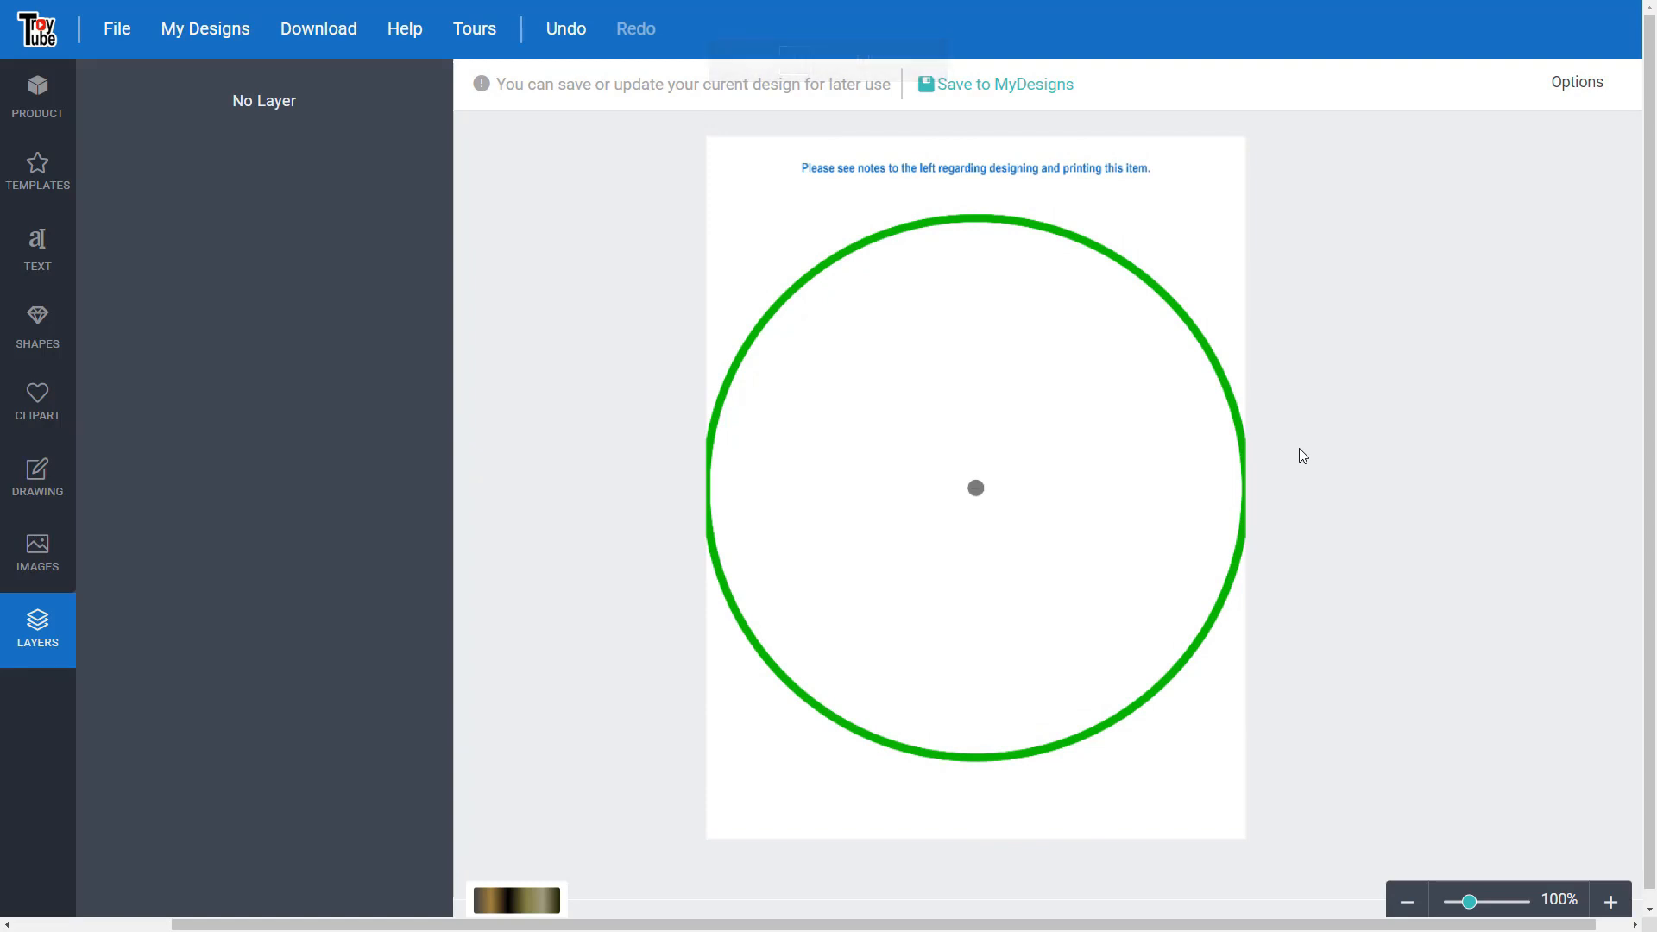
{"action": "key", "text": "F11"}
{"action": "key", "text": "F11"}
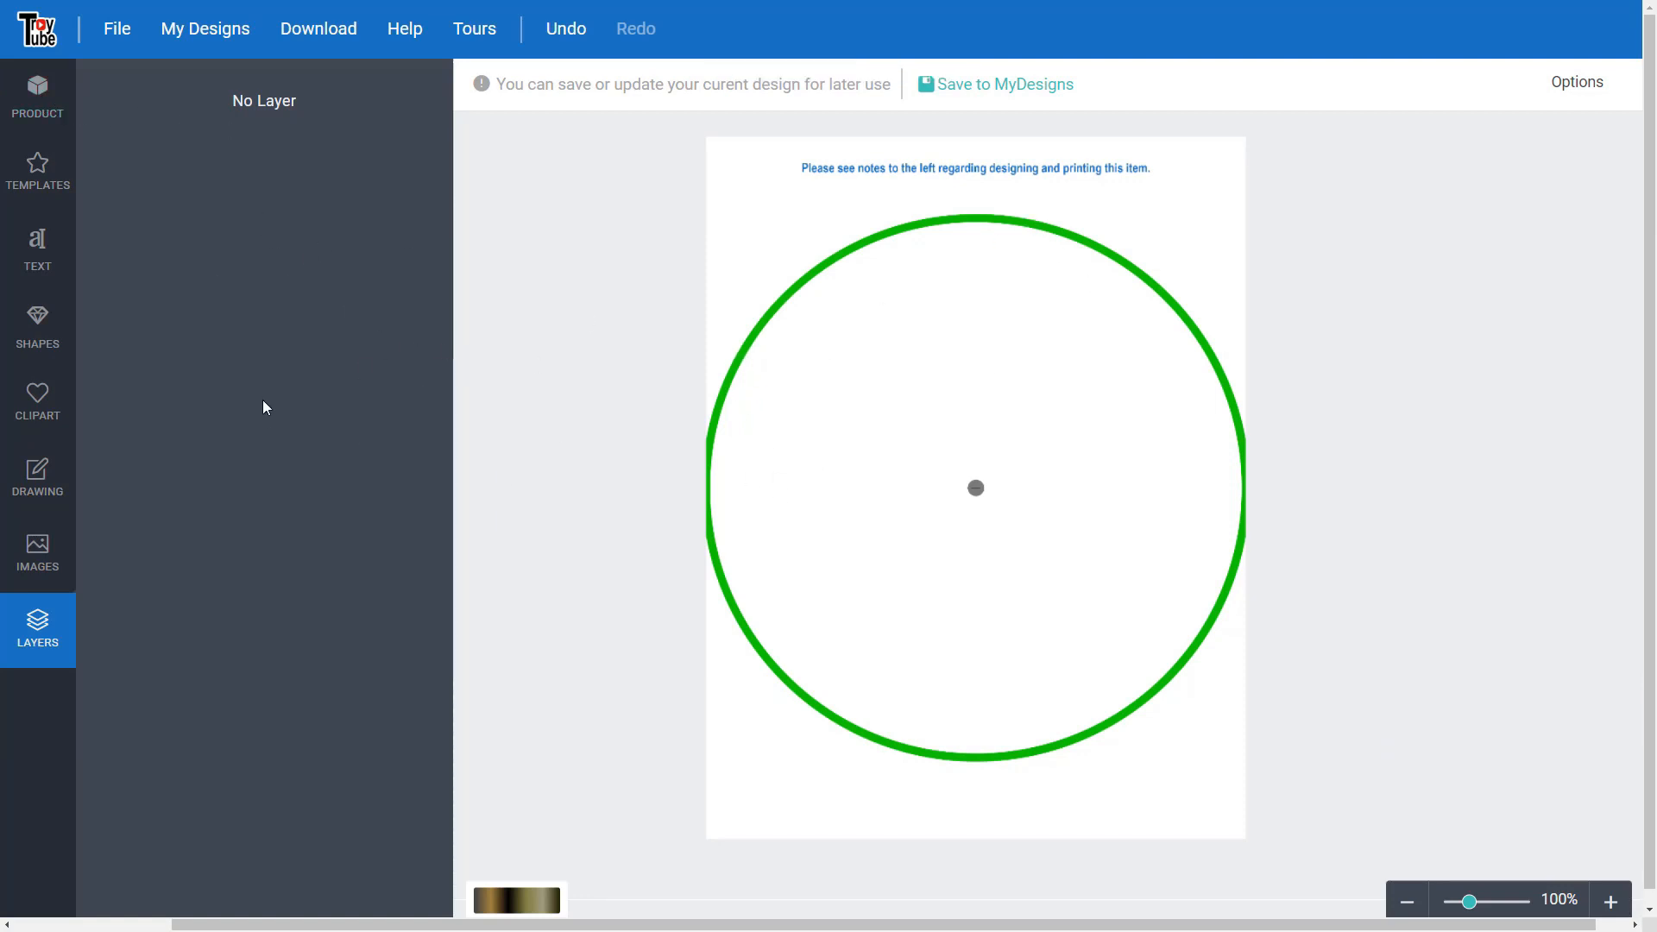
- Add the clock face with minute tick marks from the Clock Faces clipart to the design
{"action": "left_click", "coordinate": [26, 419]}
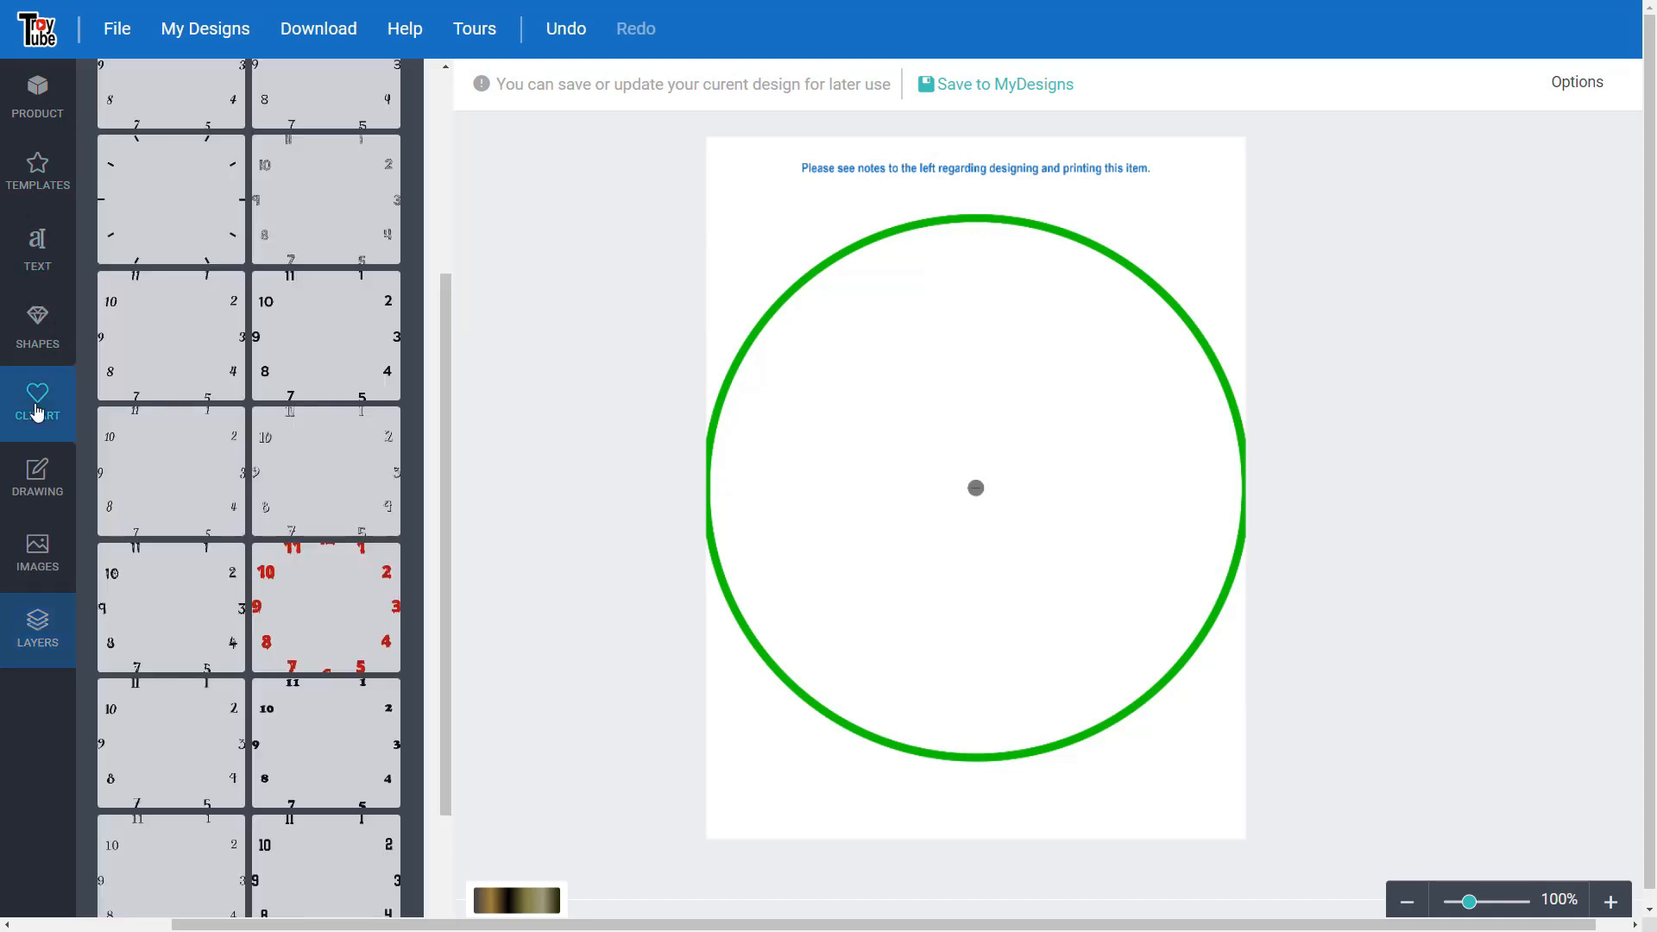
{"action": "scroll", "coordinate": [353, 466], "scroll_direction": "up", "scroll_amount": 5}
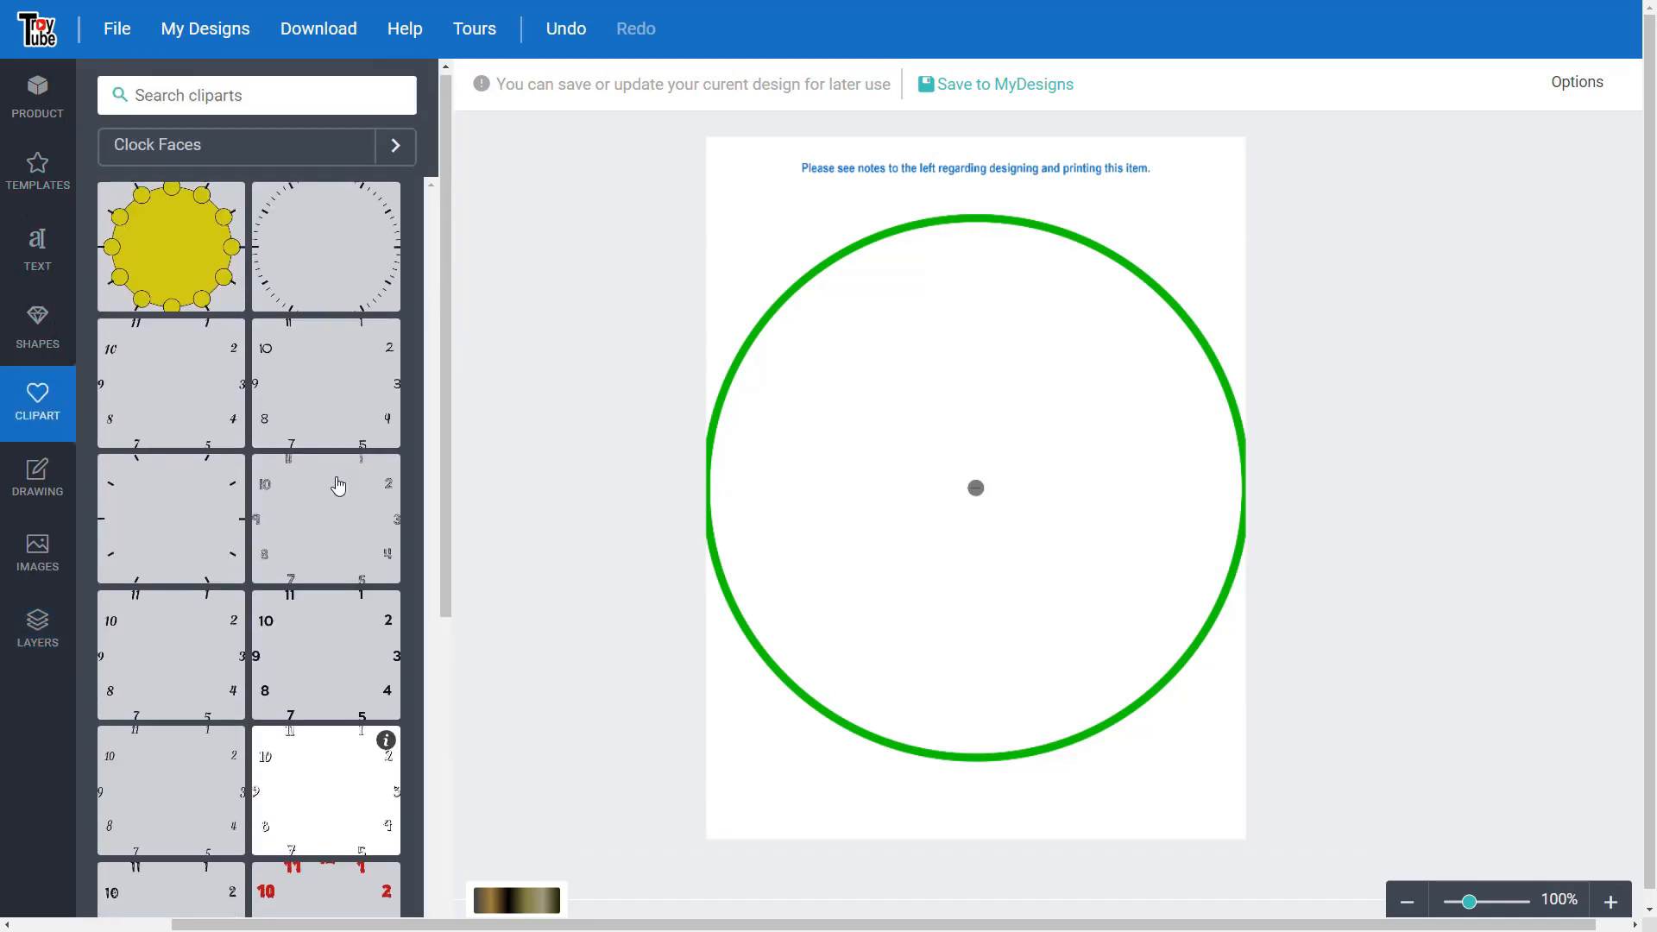
{"action": "left_click", "coordinate": [332, 259]}
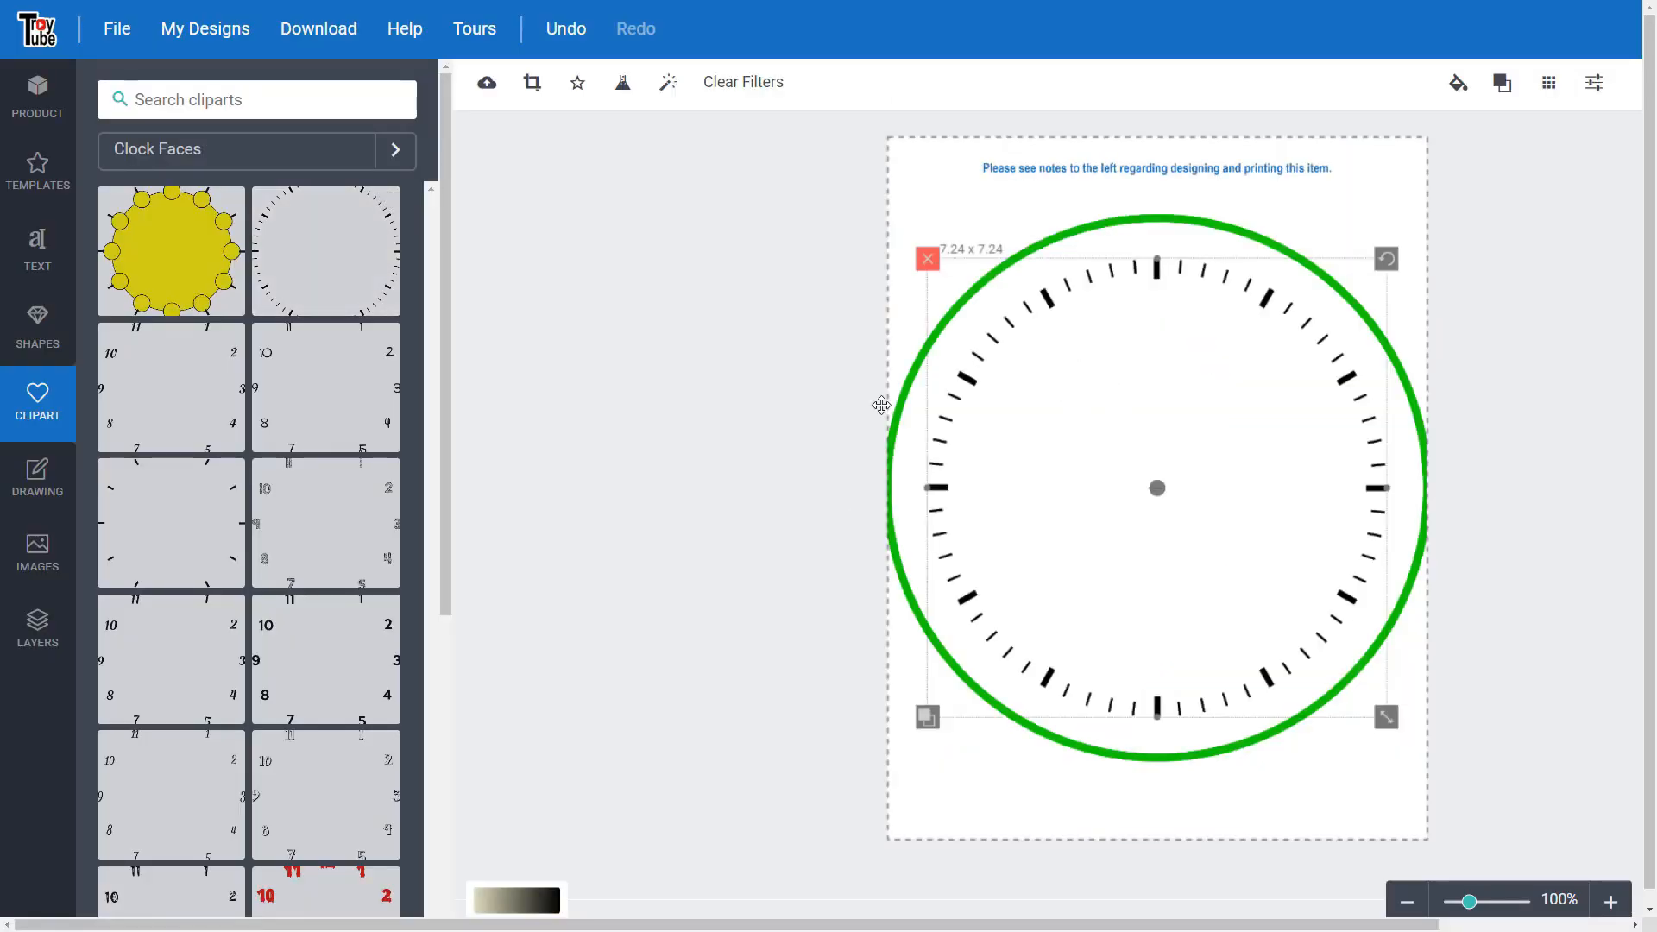
- Add the yellow clock face with twelve circles and enlarge it to about 8.61 x 8.61 to fill the green circle
{"action": "mouse_move", "coordinate": [181, 208]}
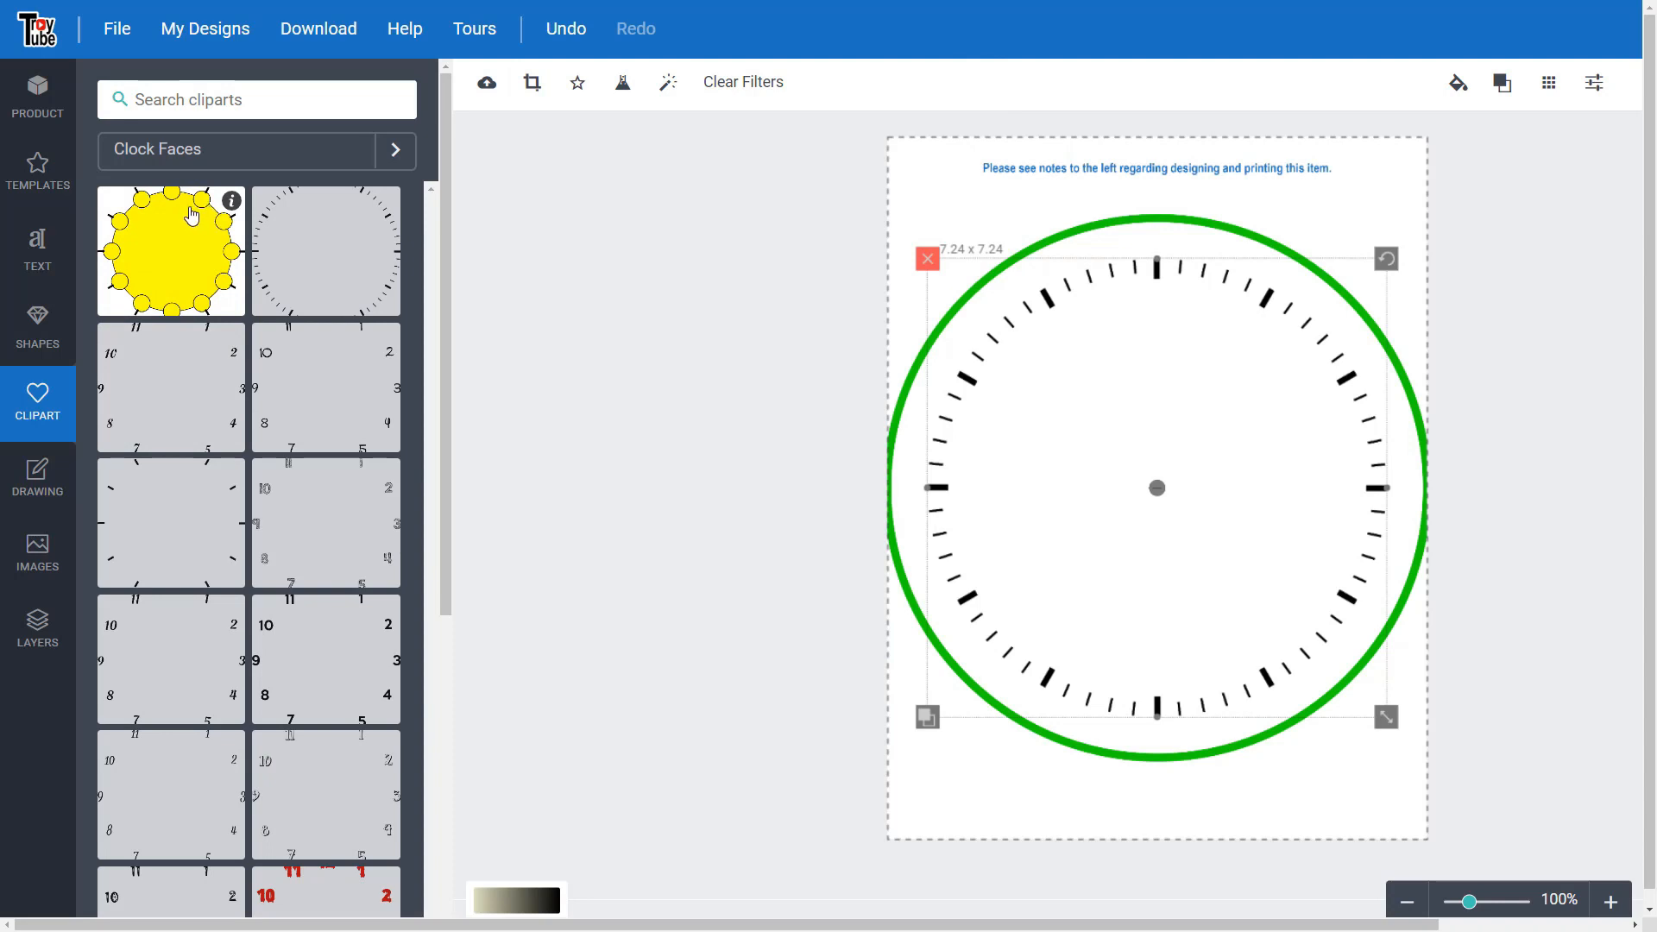
{"action": "left_click", "coordinate": [176, 257]}
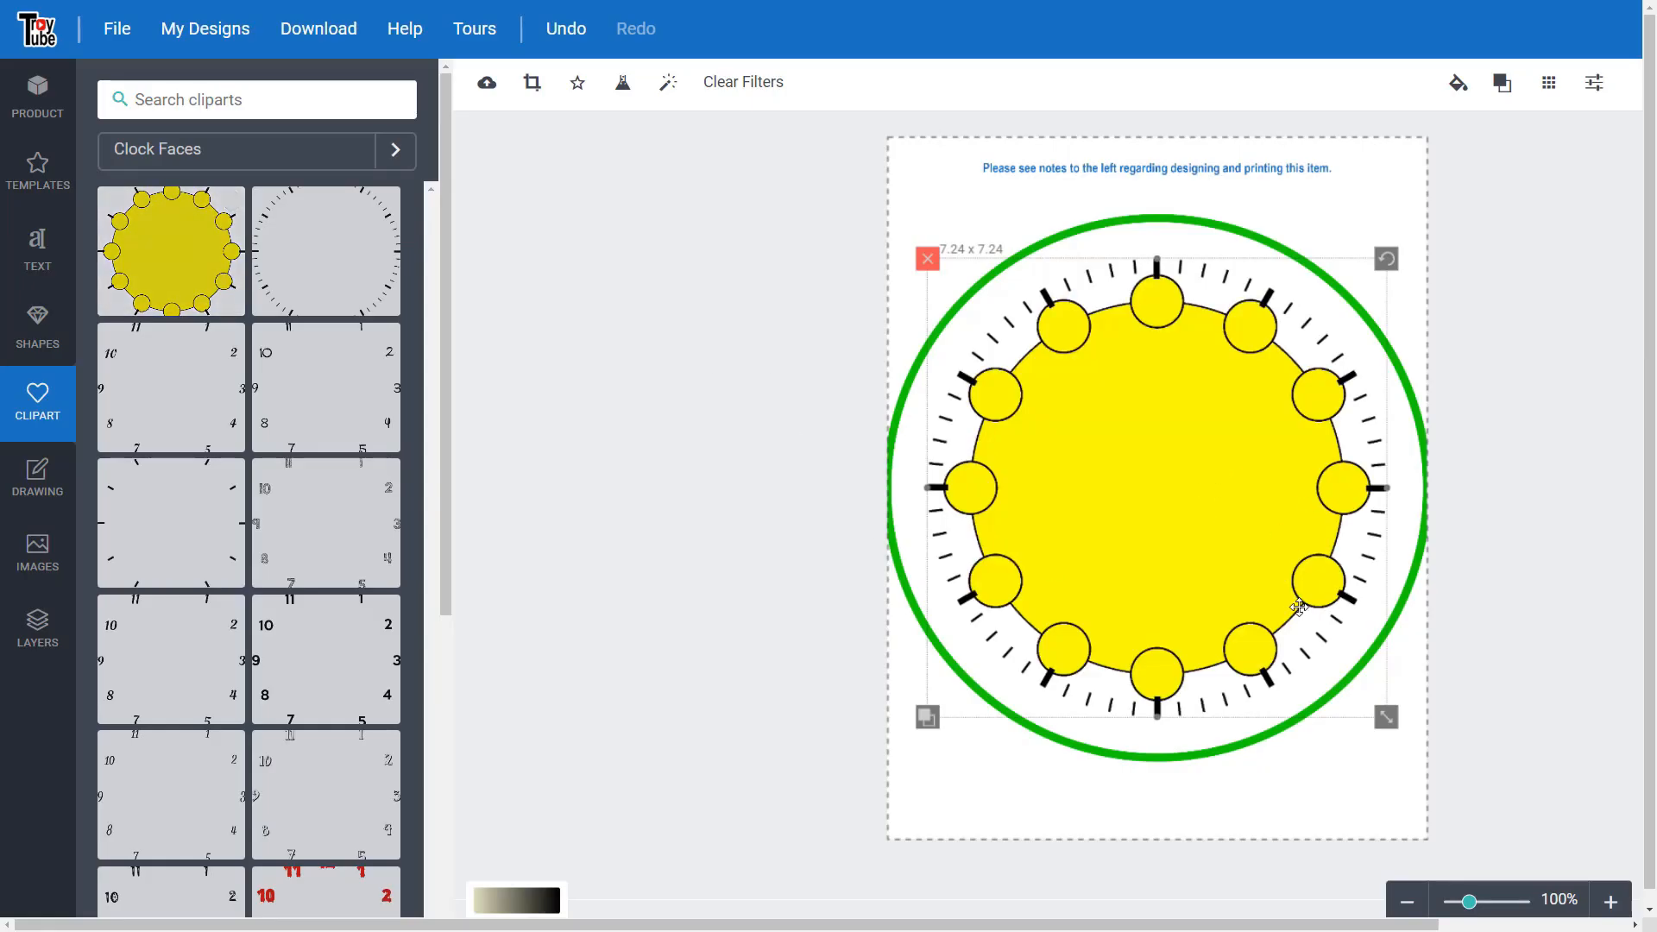
{"action": "left_click_drag", "start_coordinate": [1378, 709], "coordinate": [1417, 764]}
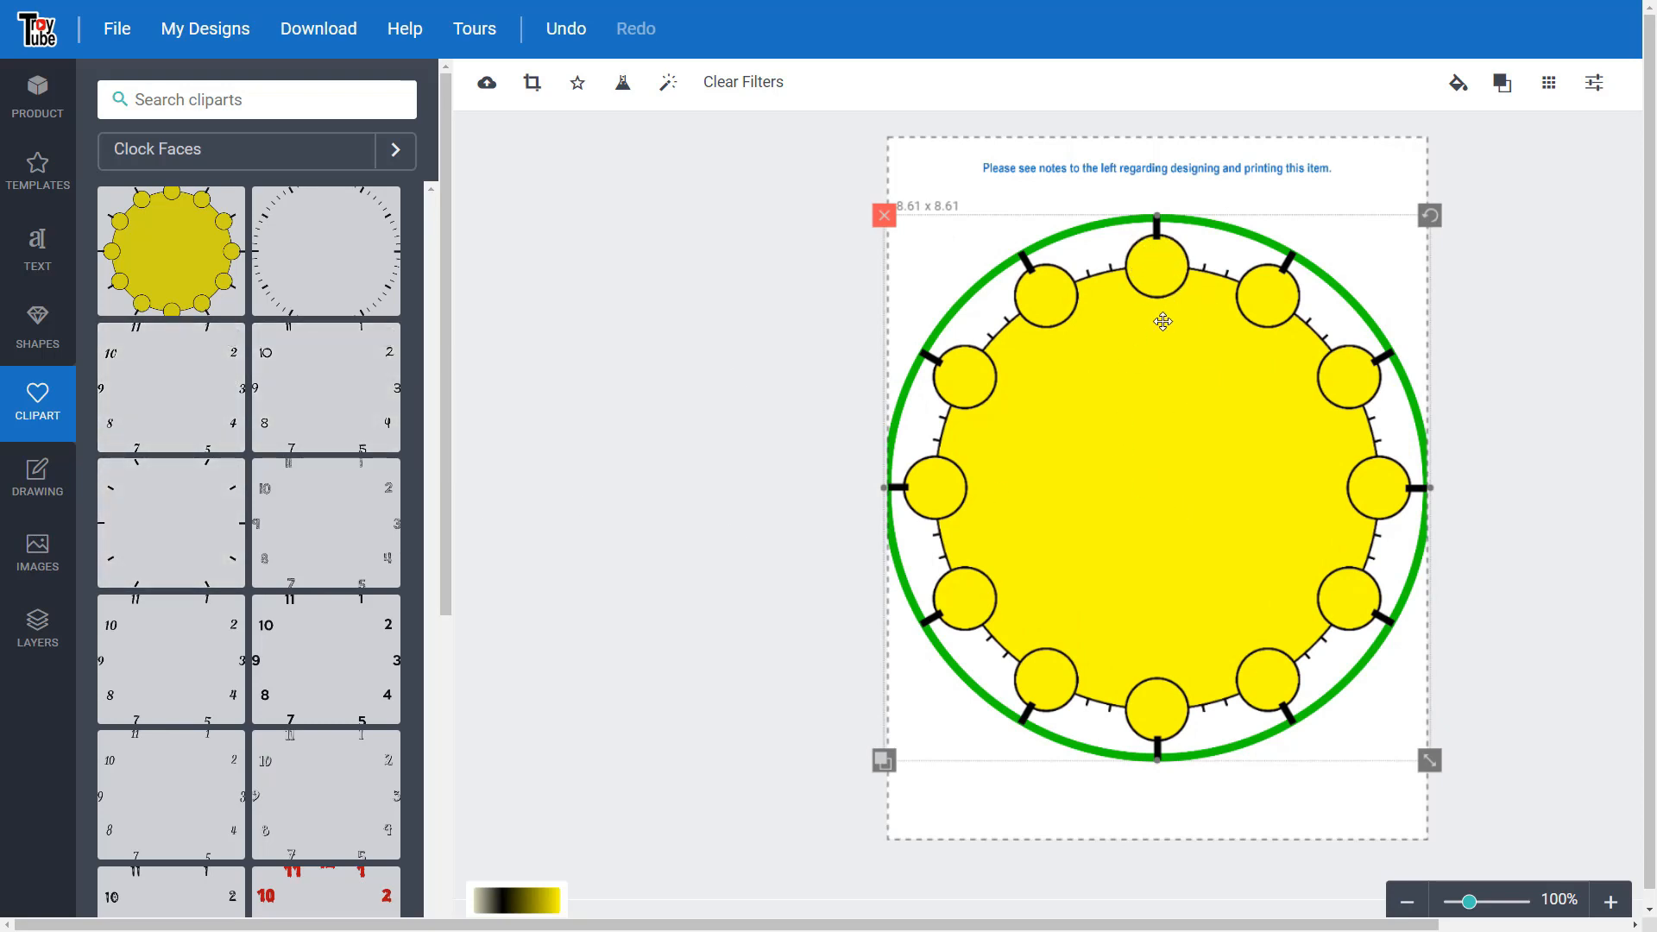
- Remove the yellow clock face with twelve circles from the design
{"action": "left_click", "coordinate": [867, 218]}
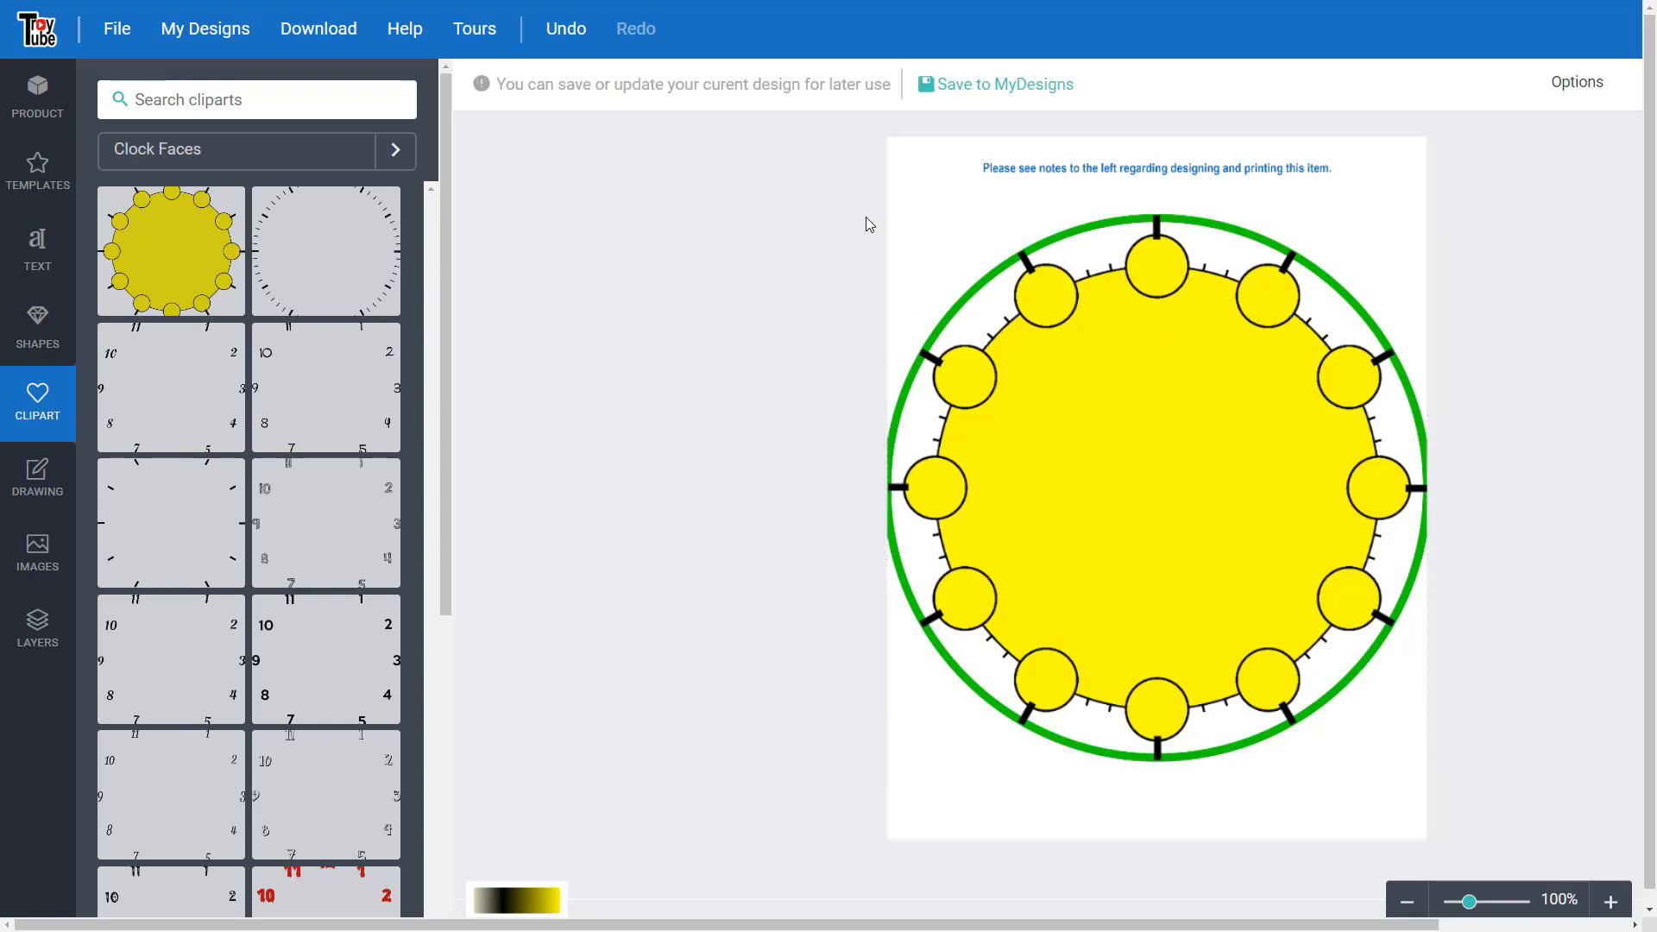
{"action": "left_click", "coordinate": [1044, 324]}
{"action": "left_click", "coordinate": [894, 220]}
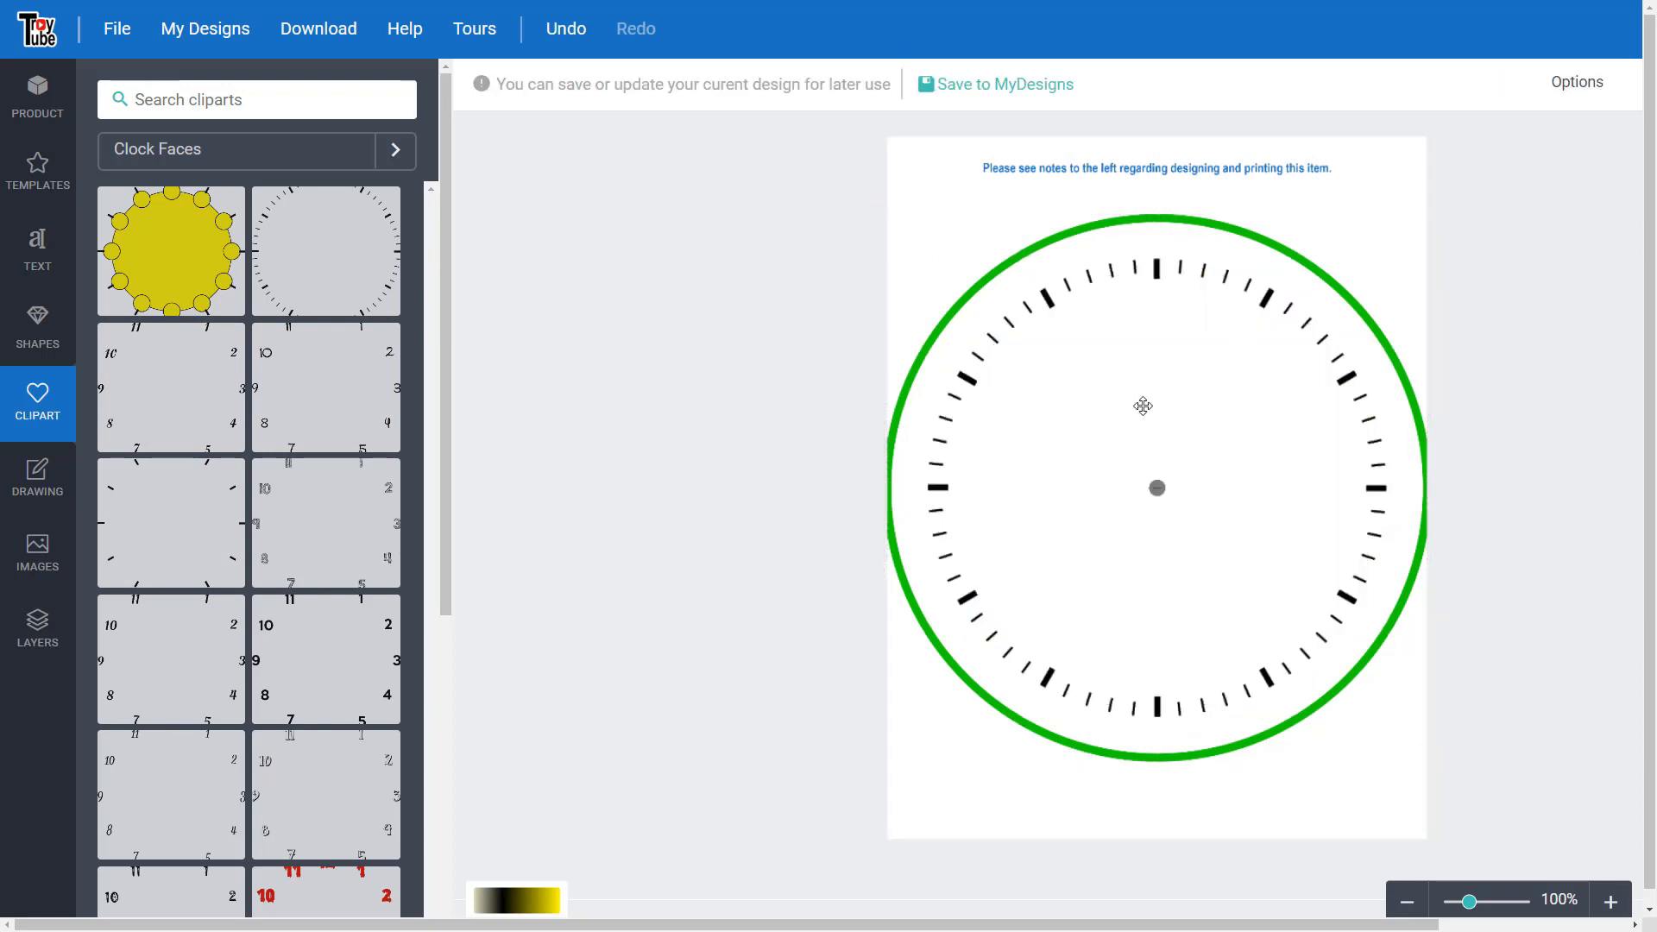
- Enlarge the tick marks clock face to about 8.64 x 8.64 so it reaches the green circle
{"action": "left_click", "coordinate": [1227, 564]}
{"action": "left_click_drag", "start_coordinate": [1227, 565], "coordinate": [1228, 565]}
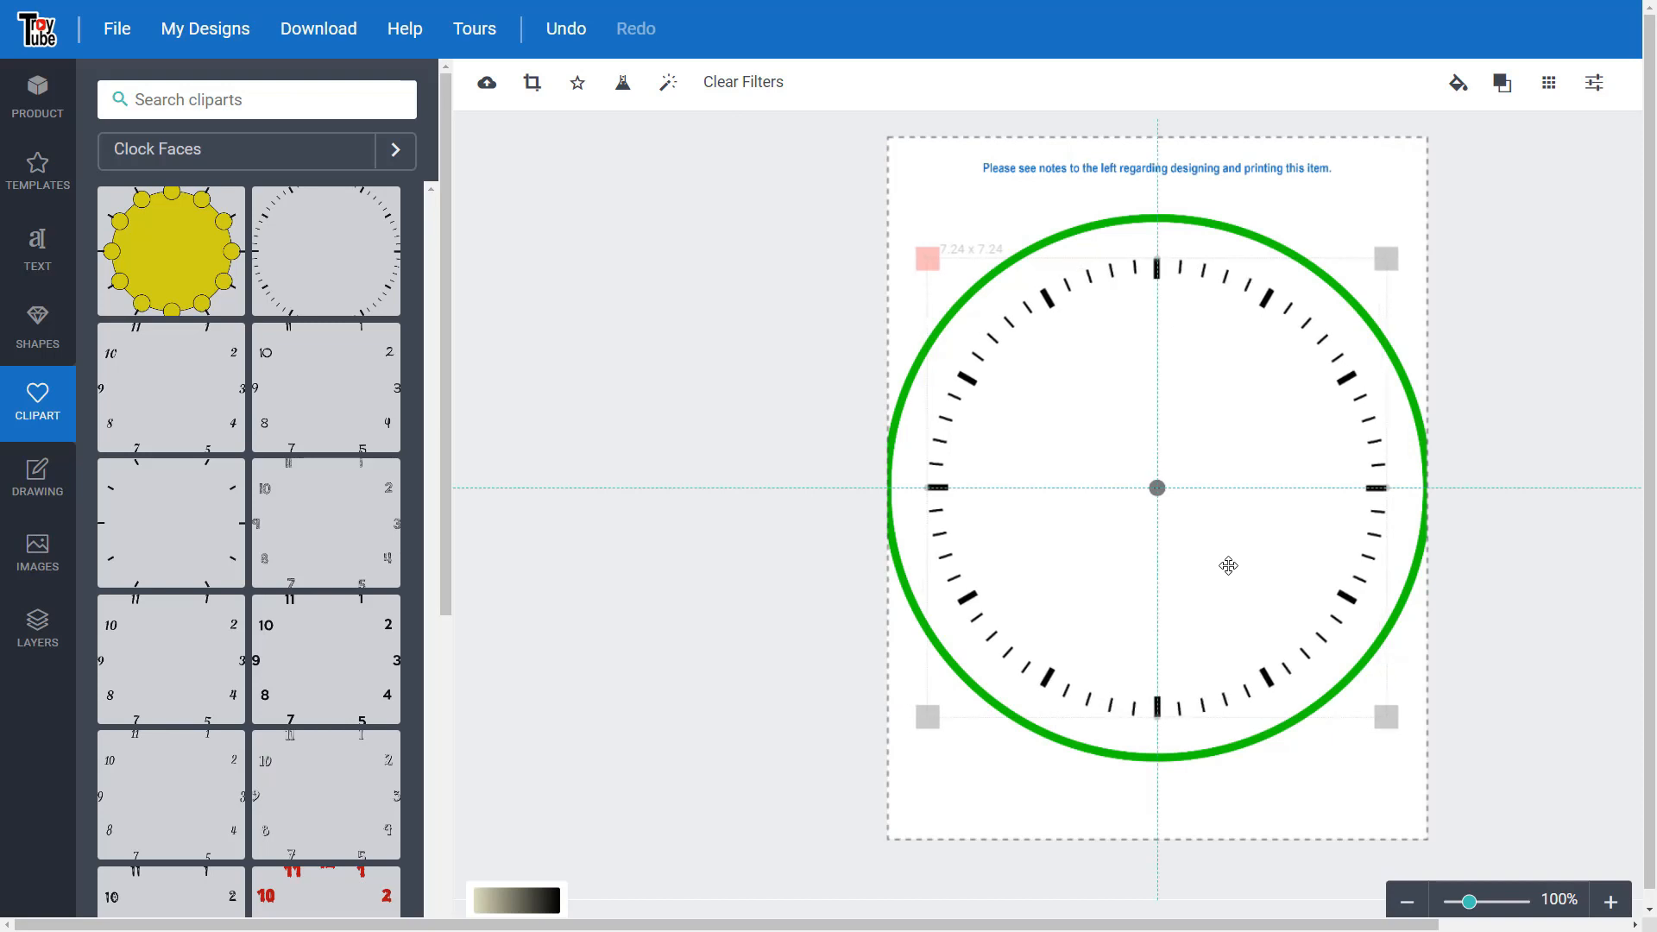
{"action": "left_click_drag", "start_coordinate": [1230, 566], "coordinate": [1229, 566]}
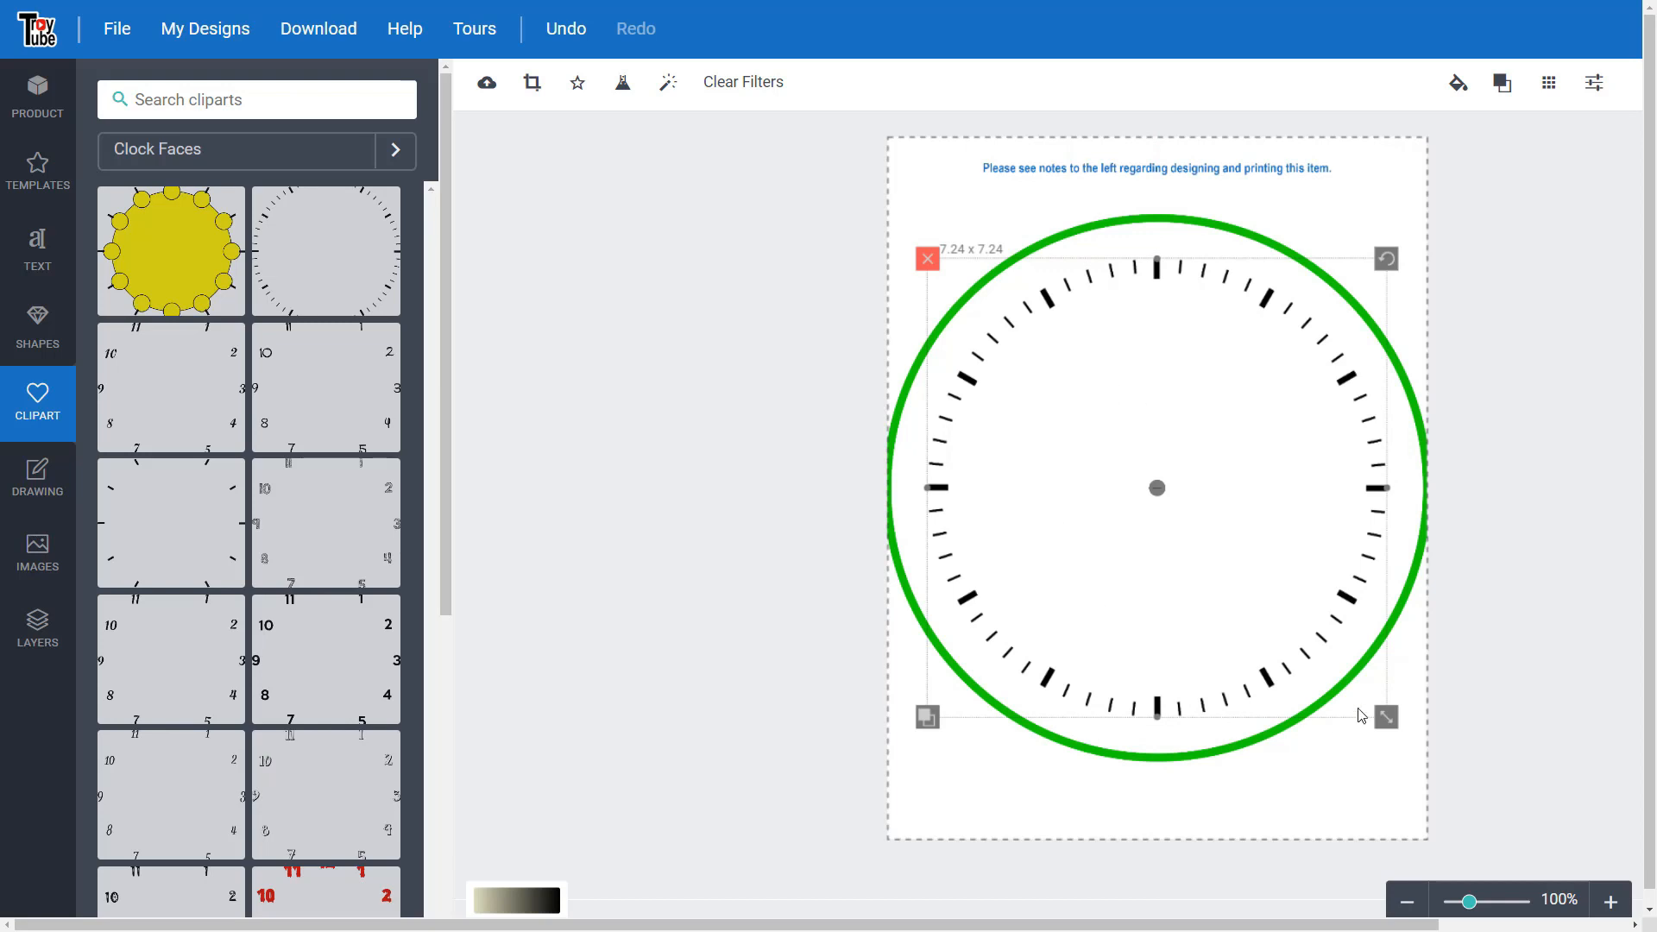
{"action": "left_click_drag", "start_coordinate": [1389, 720], "coordinate": [1440, 754]}
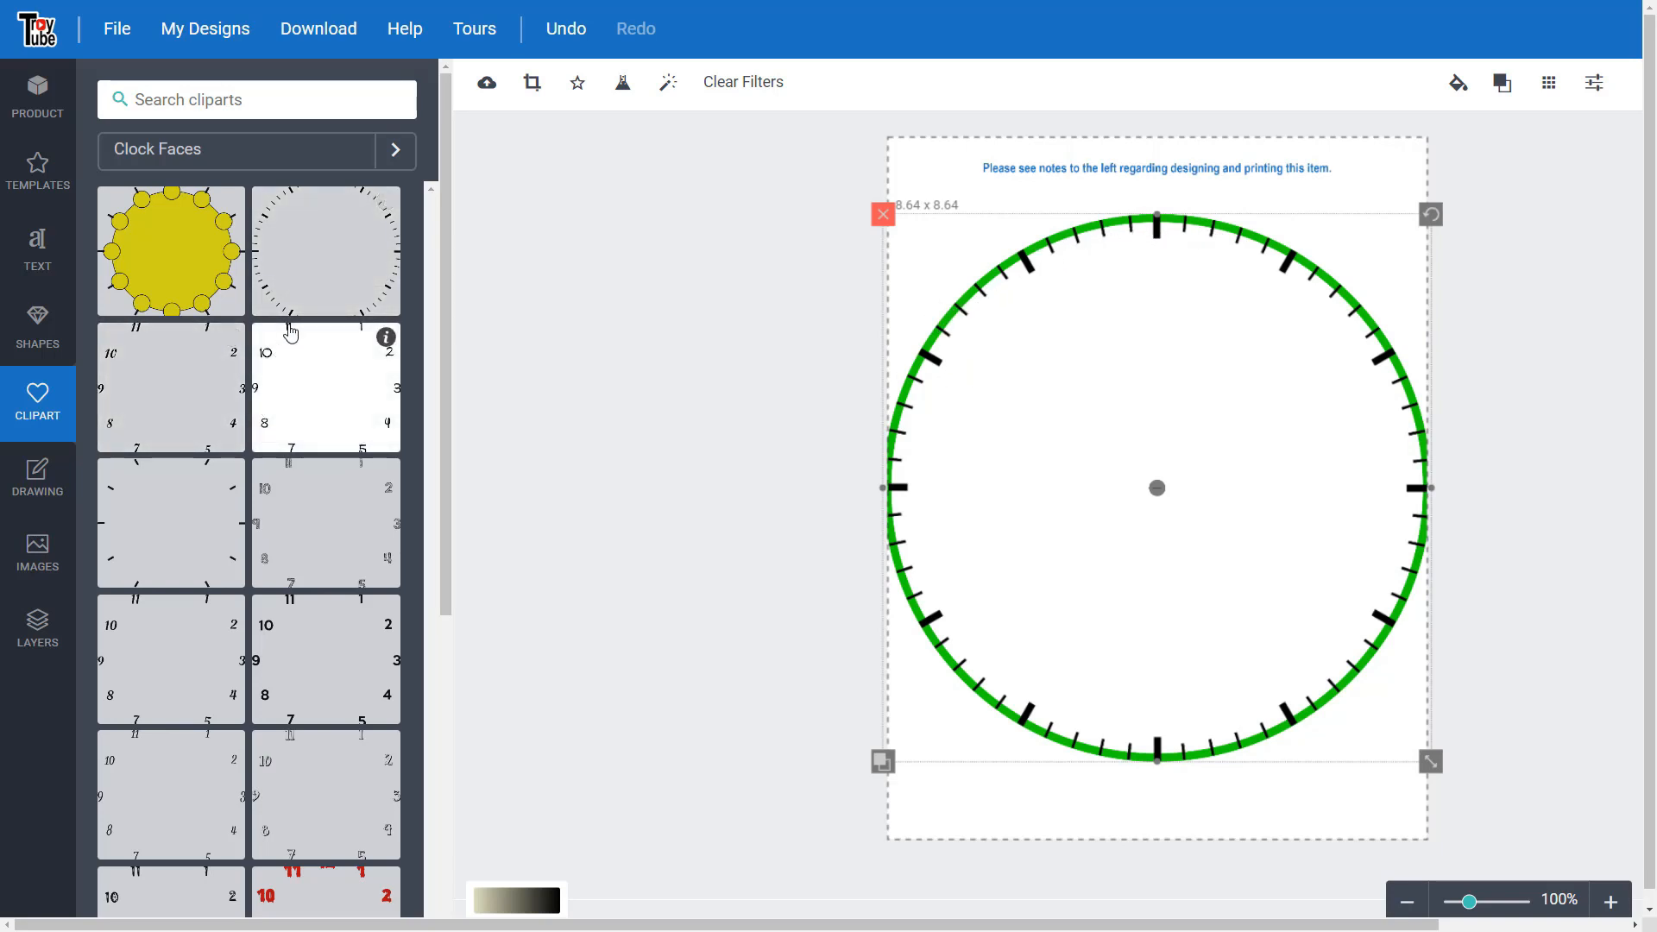
- Add the magnolia numeral clock face from the Clock Faces clipart and size it to about 7.32 x 7.48 inside the tick marks
{"action": "scroll", "coordinate": [291, 333], "scroll_direction": "down", "scroll_amount": 5}
{"action": "scroll", "coordinate": [292, 629], "scroll_direction": "up", "scroll_amount": 5}
{"action": "scroll", "coordinate": [345, 656], "scroll_direction": "down", "scroll_amount": 5}
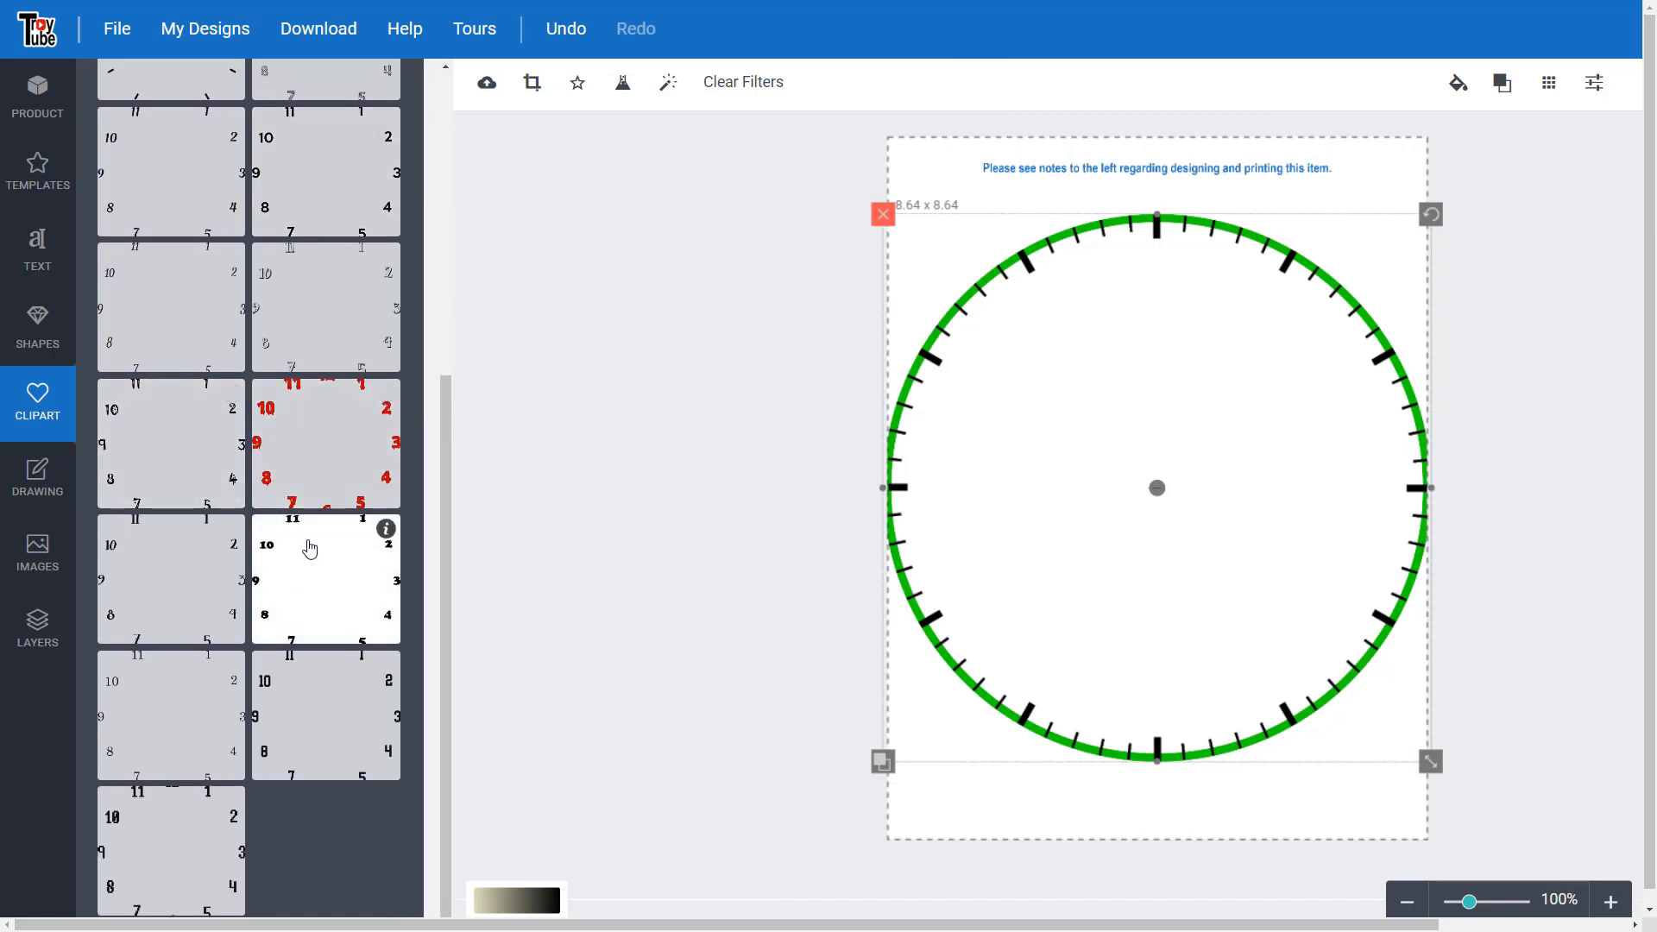
{"action": "scroll", "coordinate": [259, 596], "scroll_direction": "up", "scroll_amount": 4}
{"action": "left_click", "coordinate": [183, 589]}
{"action": "left_click_drag", "start_coordinate": [1195, 533], "coordinate": [1199, 533]}
{"action": "left_click_drag", "start_coordinate": [1386, 719], "coordinate": [1398, 727]}
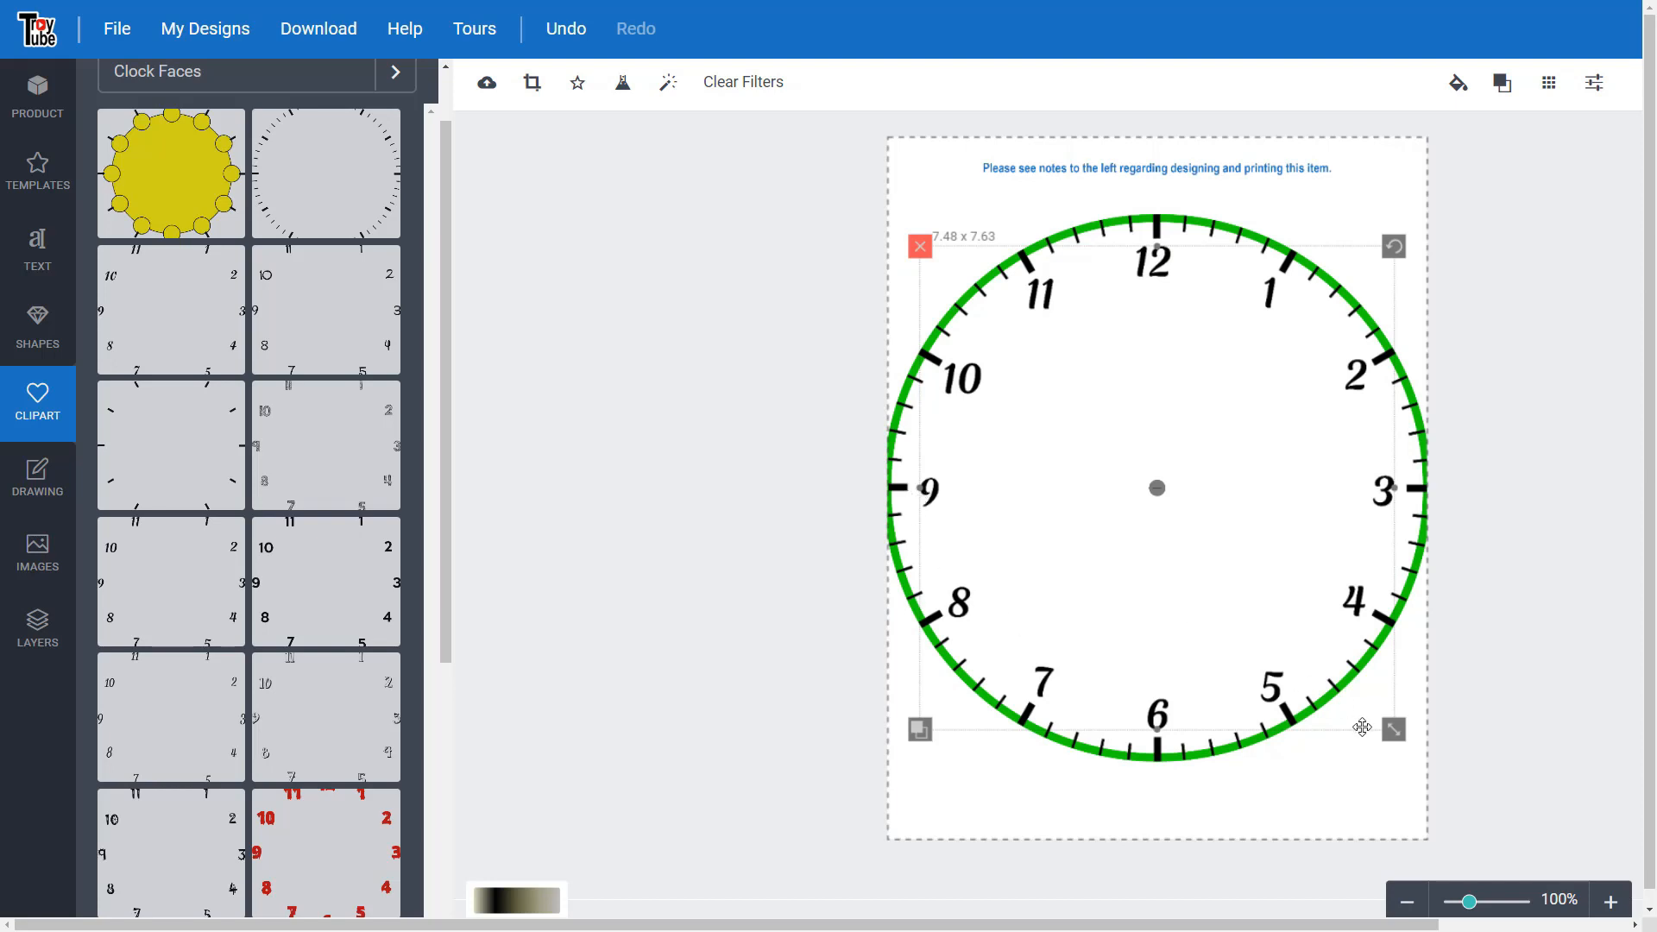
{"action": "left_click_drag", "start_coordinate": [1394, 729], "coordinate": [1401, 736]}
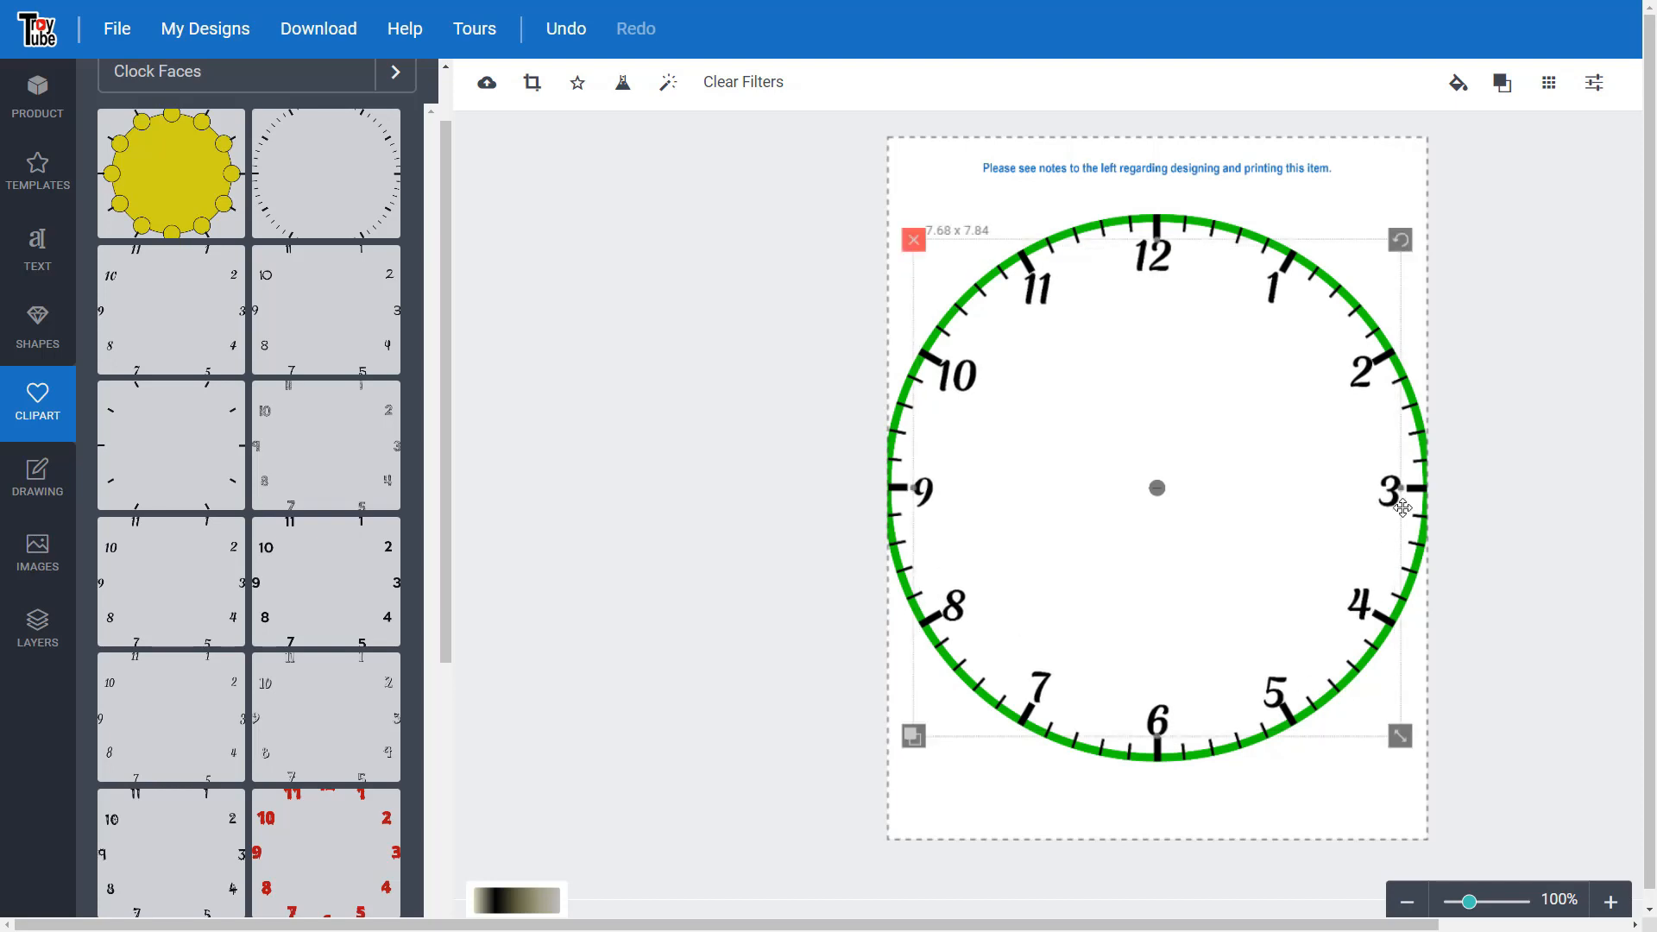
{"action": "left_click_drag", "start_coordinate": [1400, 736], "coordinate": [1389, 725]}
{"action": "left_click_drag", "start_coordinate": [1273, 647], "coordinate": [1271, 647]}
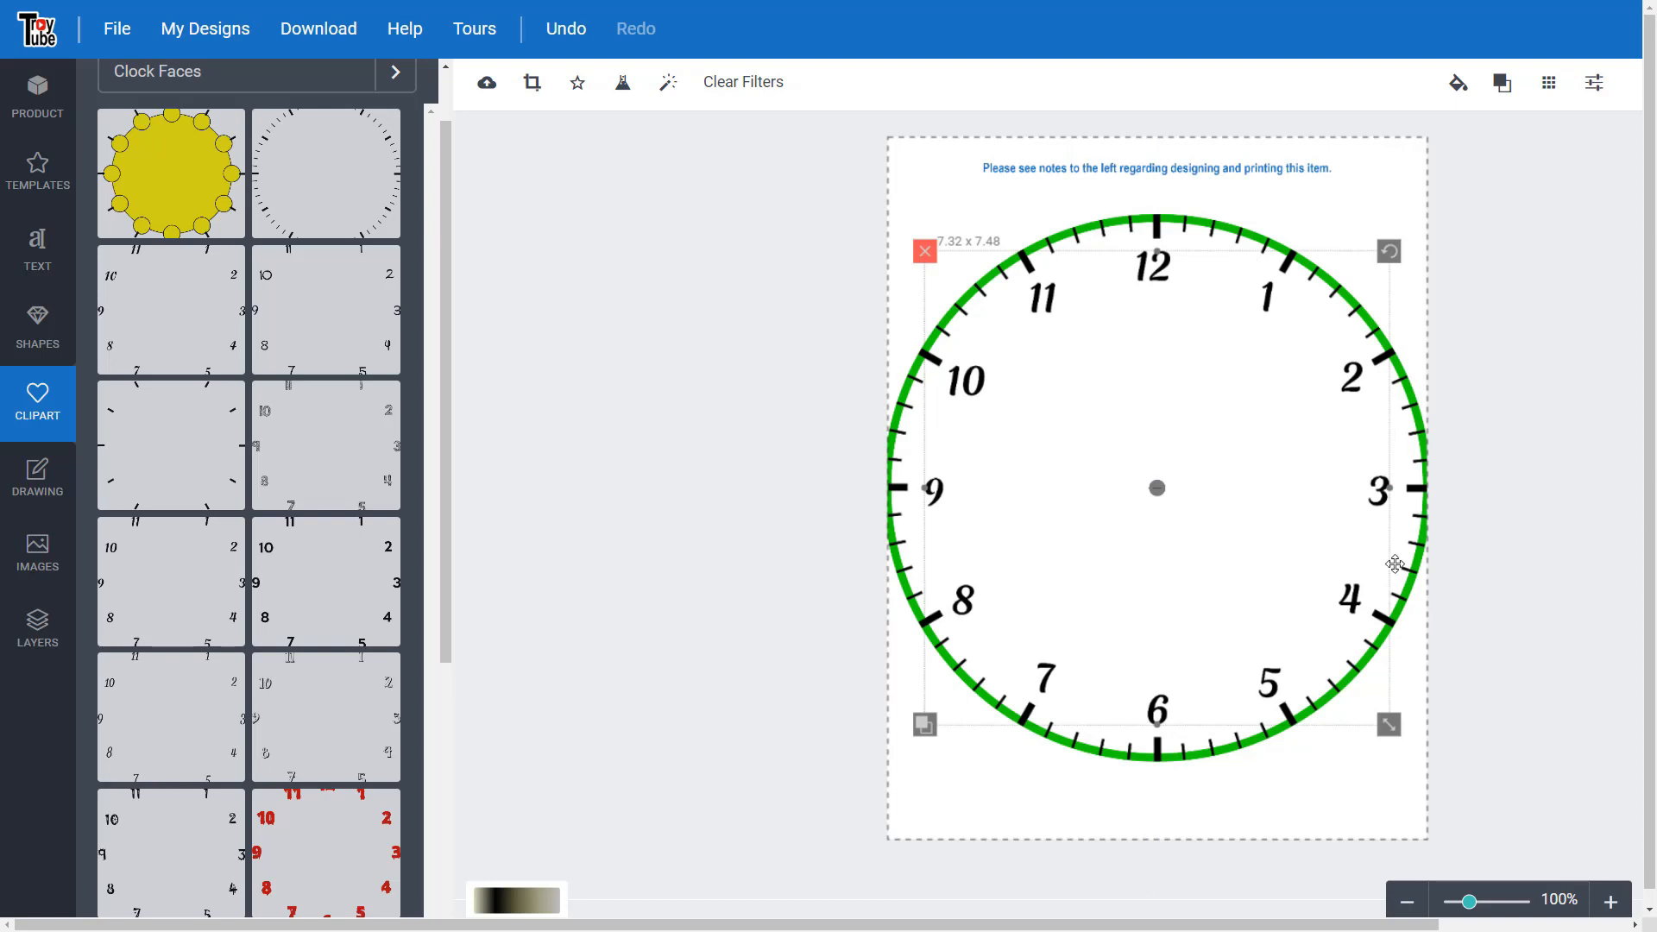
{"action": "left_click", "coordinate": [783, 639]}
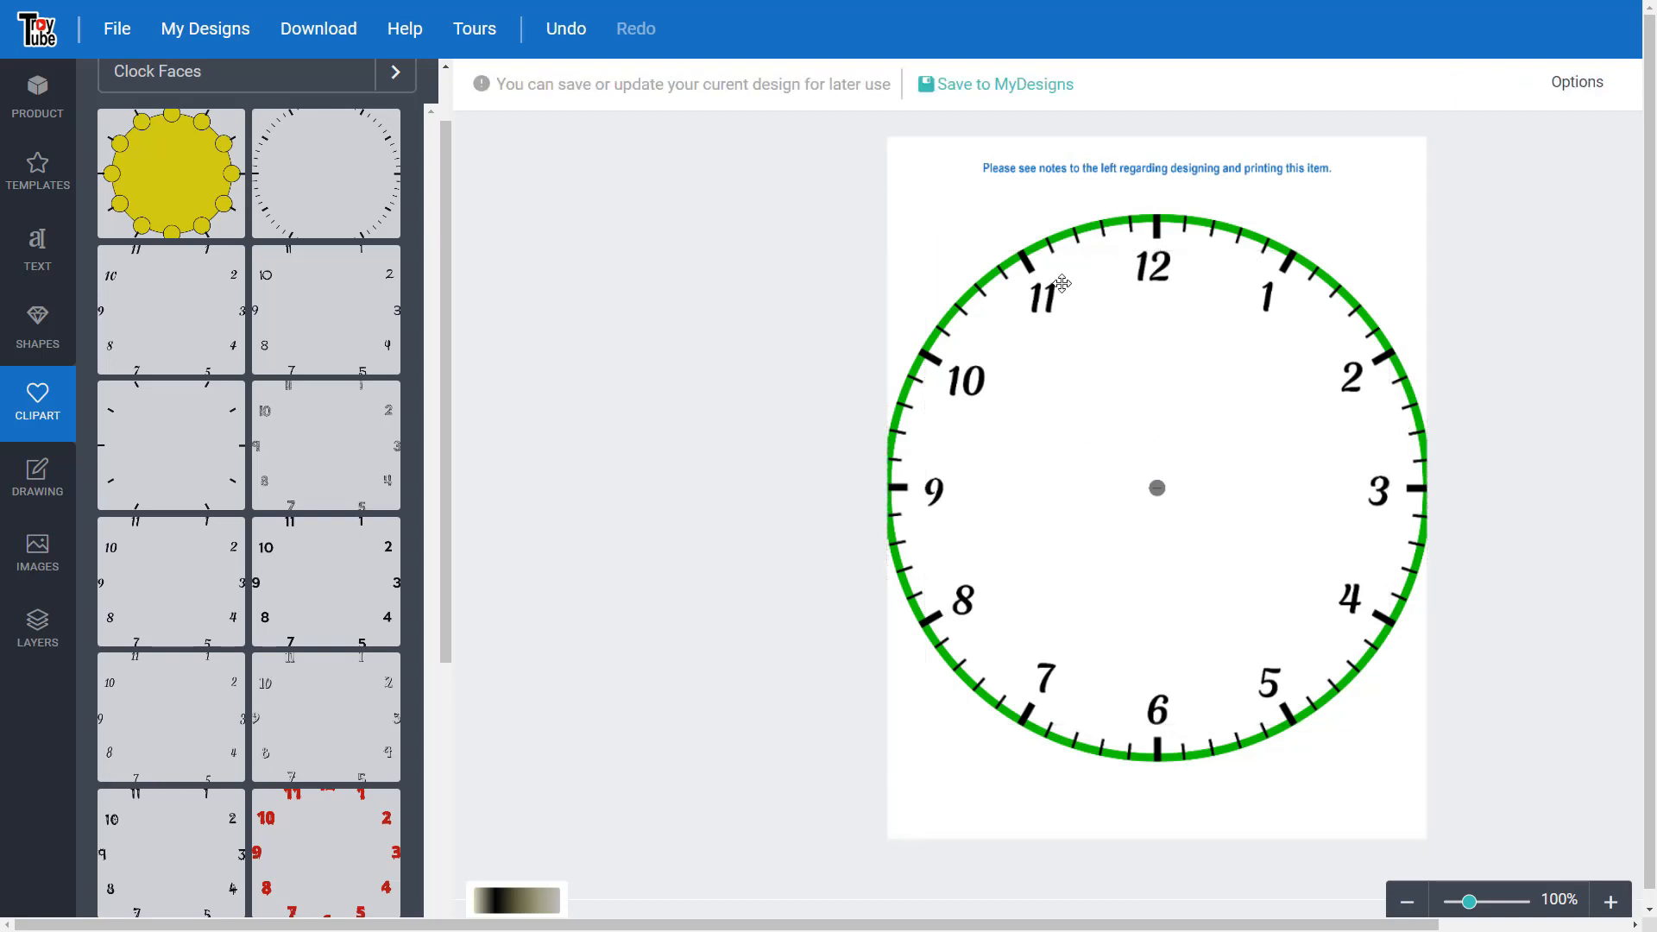
- Check the visibility toggle of the clockfacemagnolia layer and lock both the clocktickmarks and clockfacemagnolia layers
{"action": "left_click", "coordinate": [38, 630]}
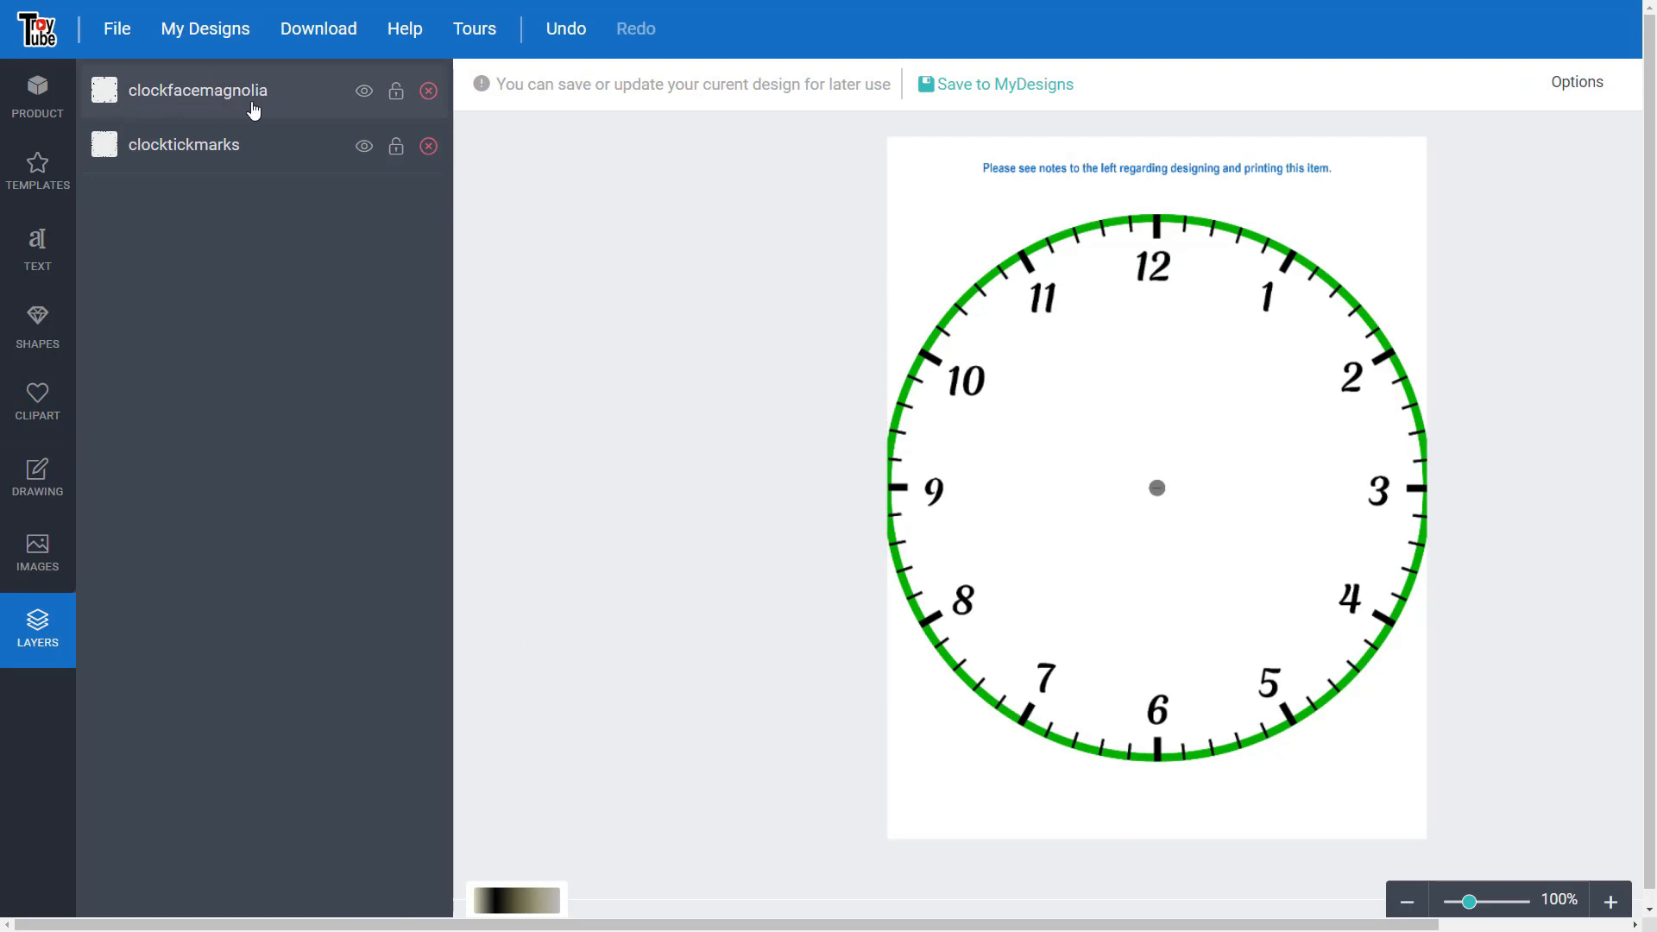
{"action": "left_click", "coordinate": [364, 92]}
{"action": "left_click", "coordinate": [364, 92]}
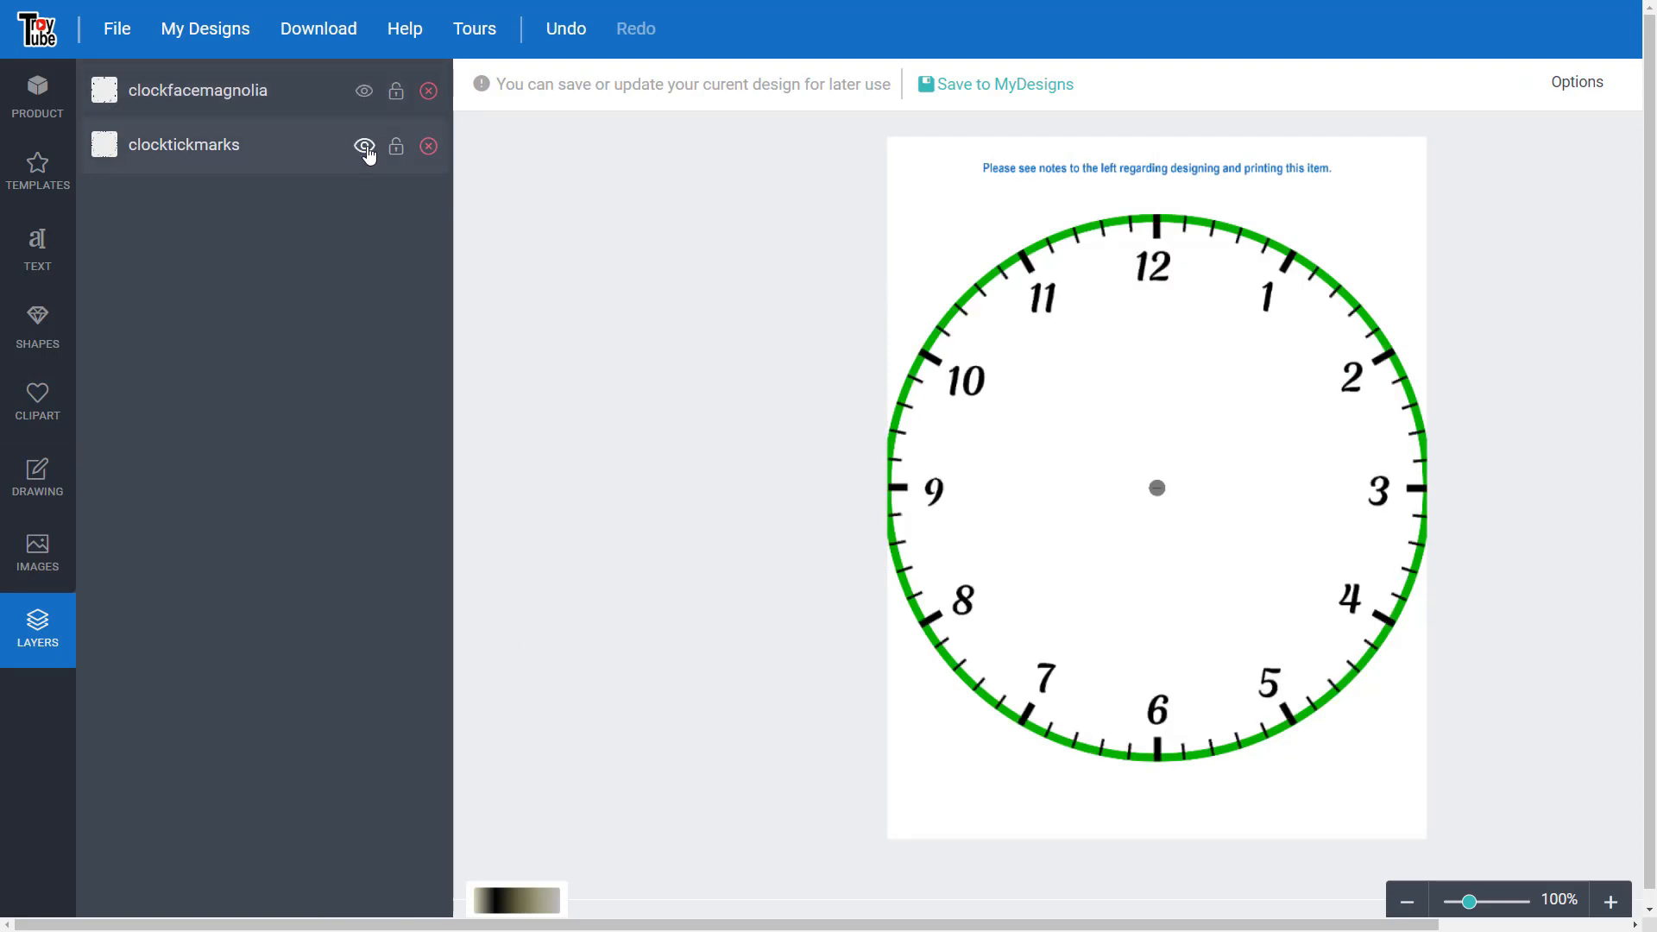
{"action": "left_click", "coordinate": [397, 146]}
{"action": "left_click", "coordinate": [396, 92]}
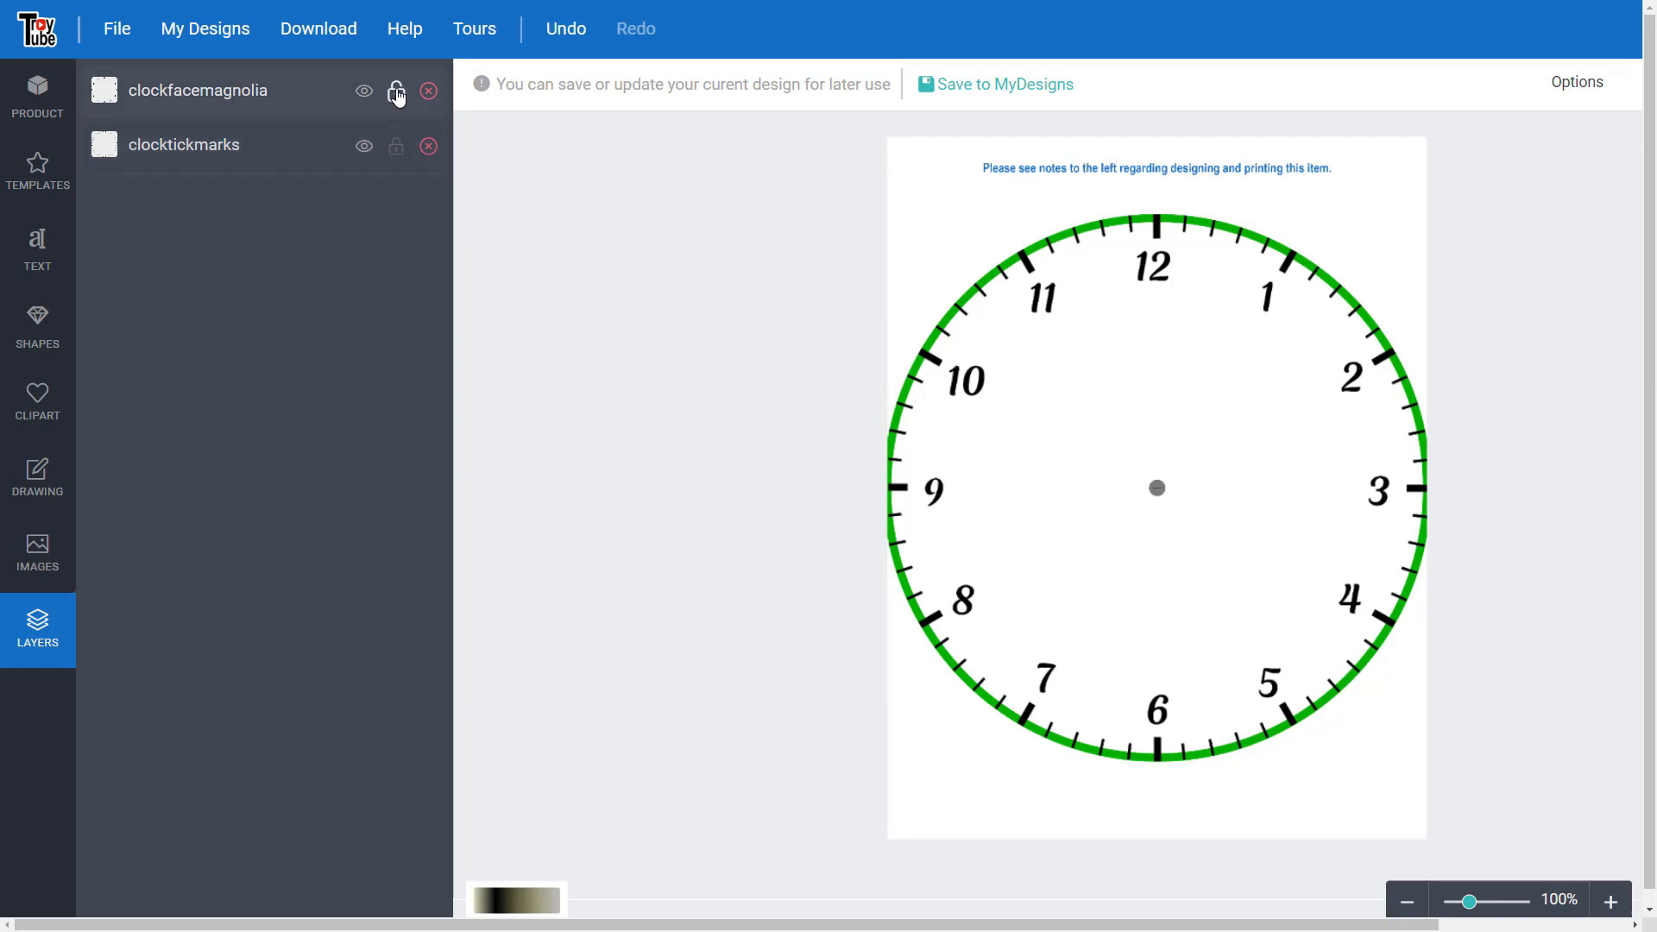
- Move the clockfacemagnolia layer below clocktickmarks and unlock both layers
{"action": "left_click_drag", "start_coordinate": [393, 95], "coordinate": [402, 156]}
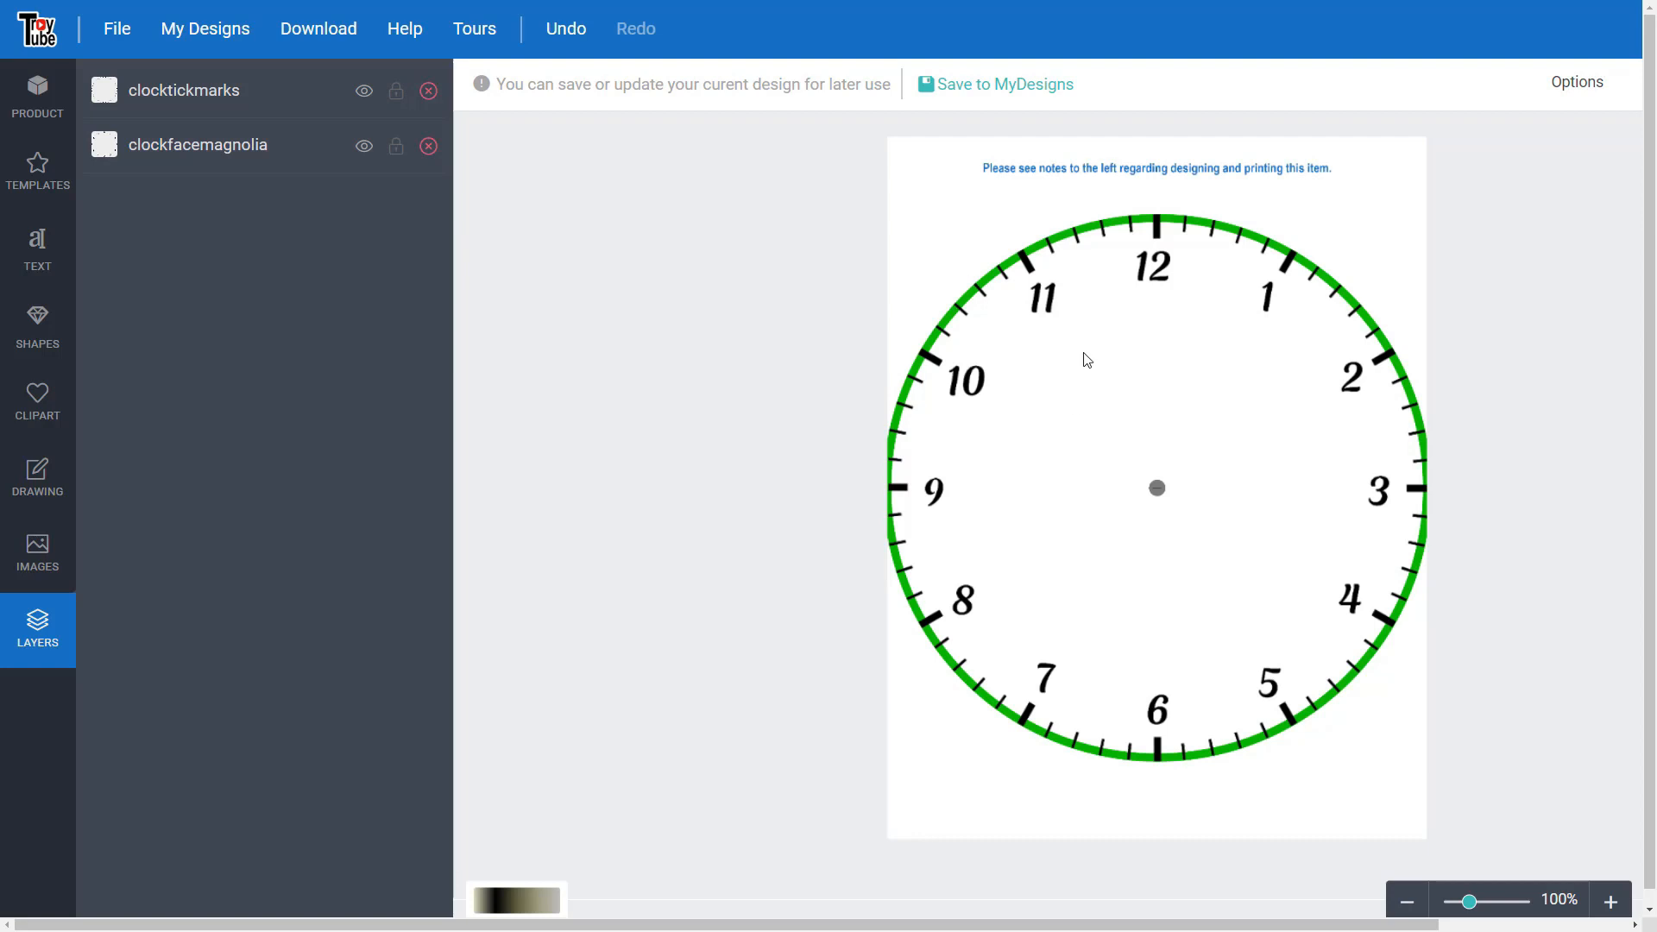
{"action": "left_click", "coordinate": [396, 146]}
{"action": "left_click", "coordinate": [397, 91]}
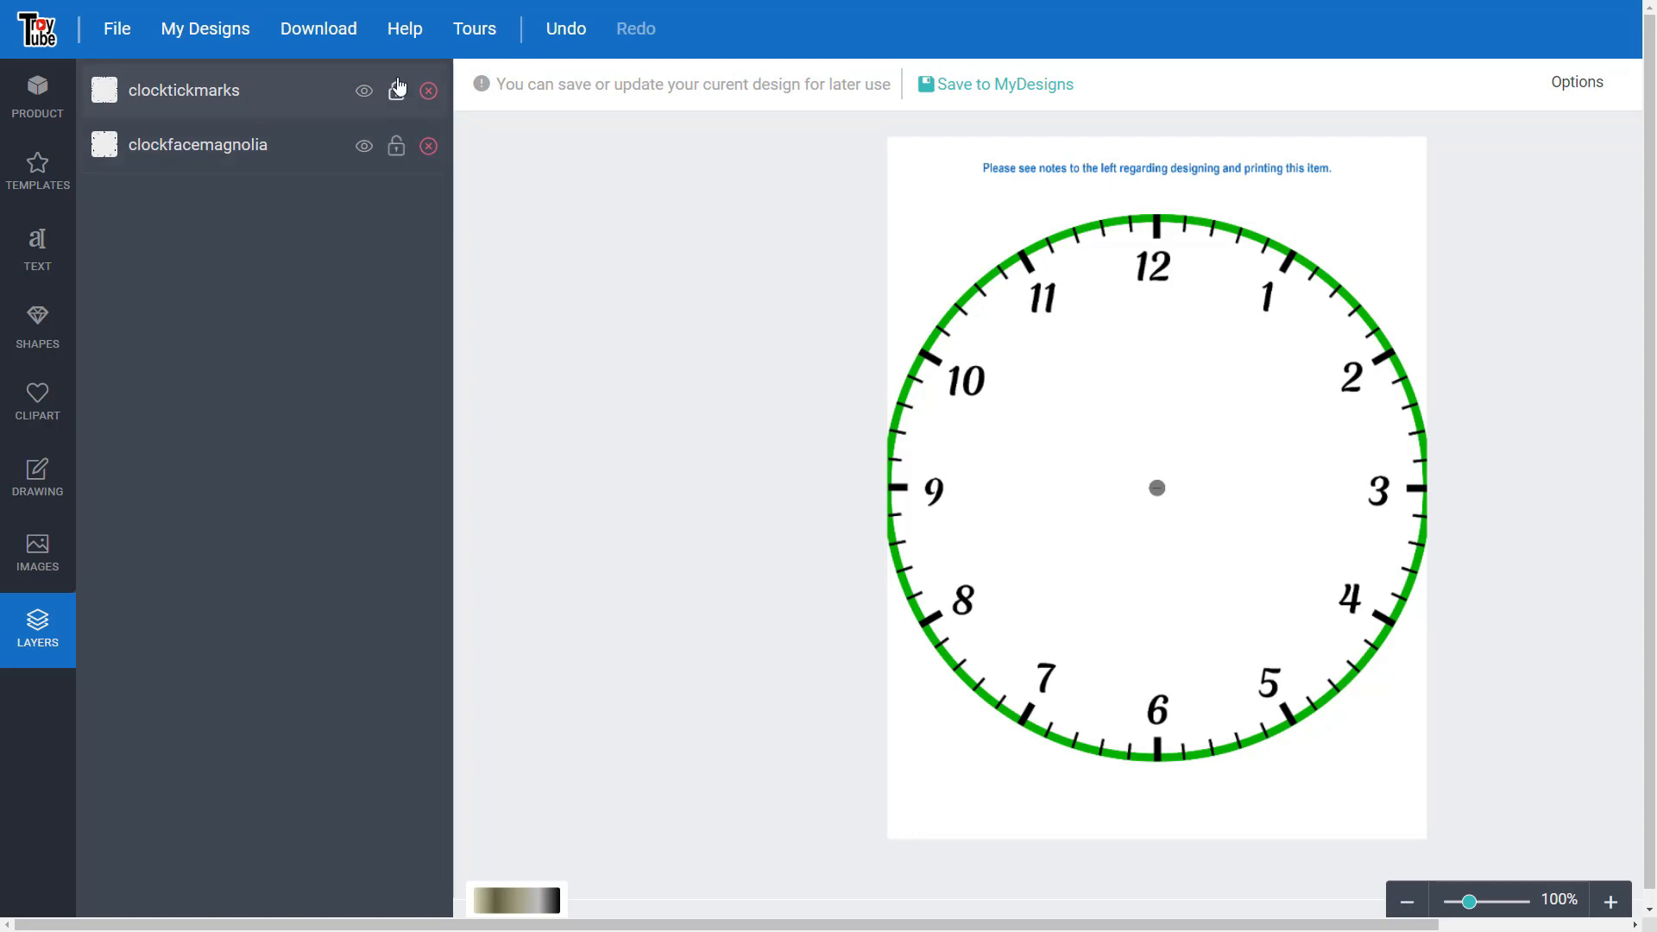
- Add the photo of the couple from the social images and enlarge it to about 9.05 x 9.05 over the clock face
{"action": "left_click", "coordinate": [37, 553]}
{"action": "scroll", "coordinate": [190, 320], "scroll_direction": "down", "scroll_amount": 1}
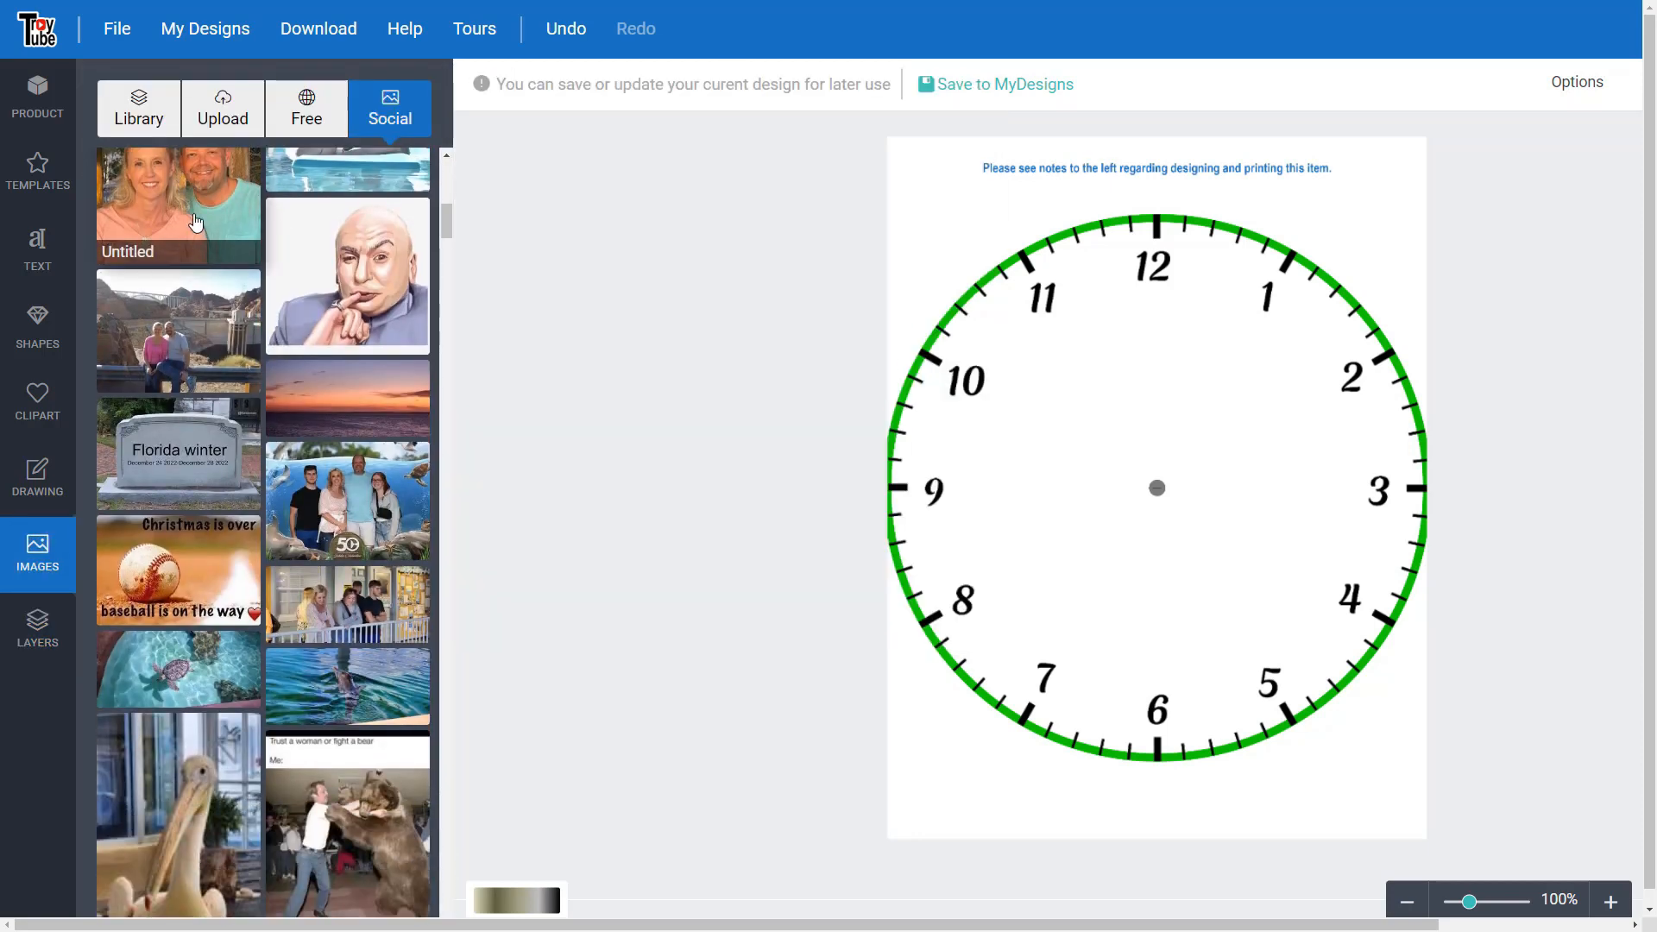
{"action": "left_click", "coordinate": [191, 192]}
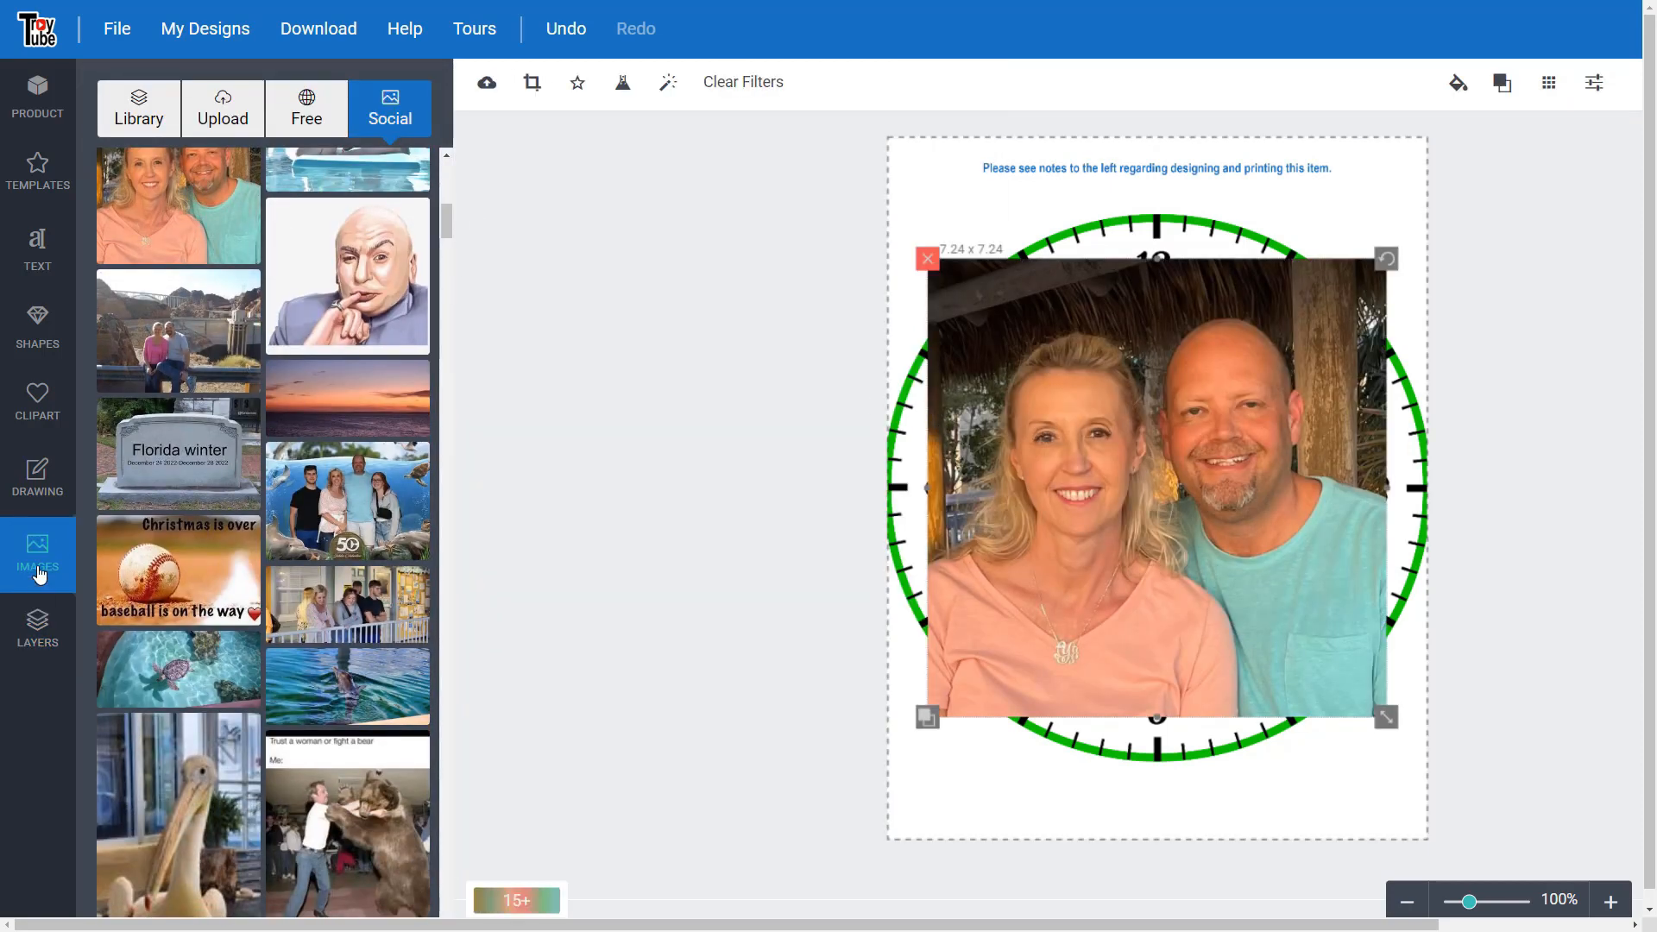
{"action": "left_click", "coordinate": [37, 171]}
{"action": "mouse_move", "coordinate": [1395, 727]}
{"action": "left_mouse_down"}
{"action": "mouse_move", "coordinate": [1440, 770]}
{"action": "mouse_move", "coordinate": [1380, 724]}
{"action": "left_mouse_up"}
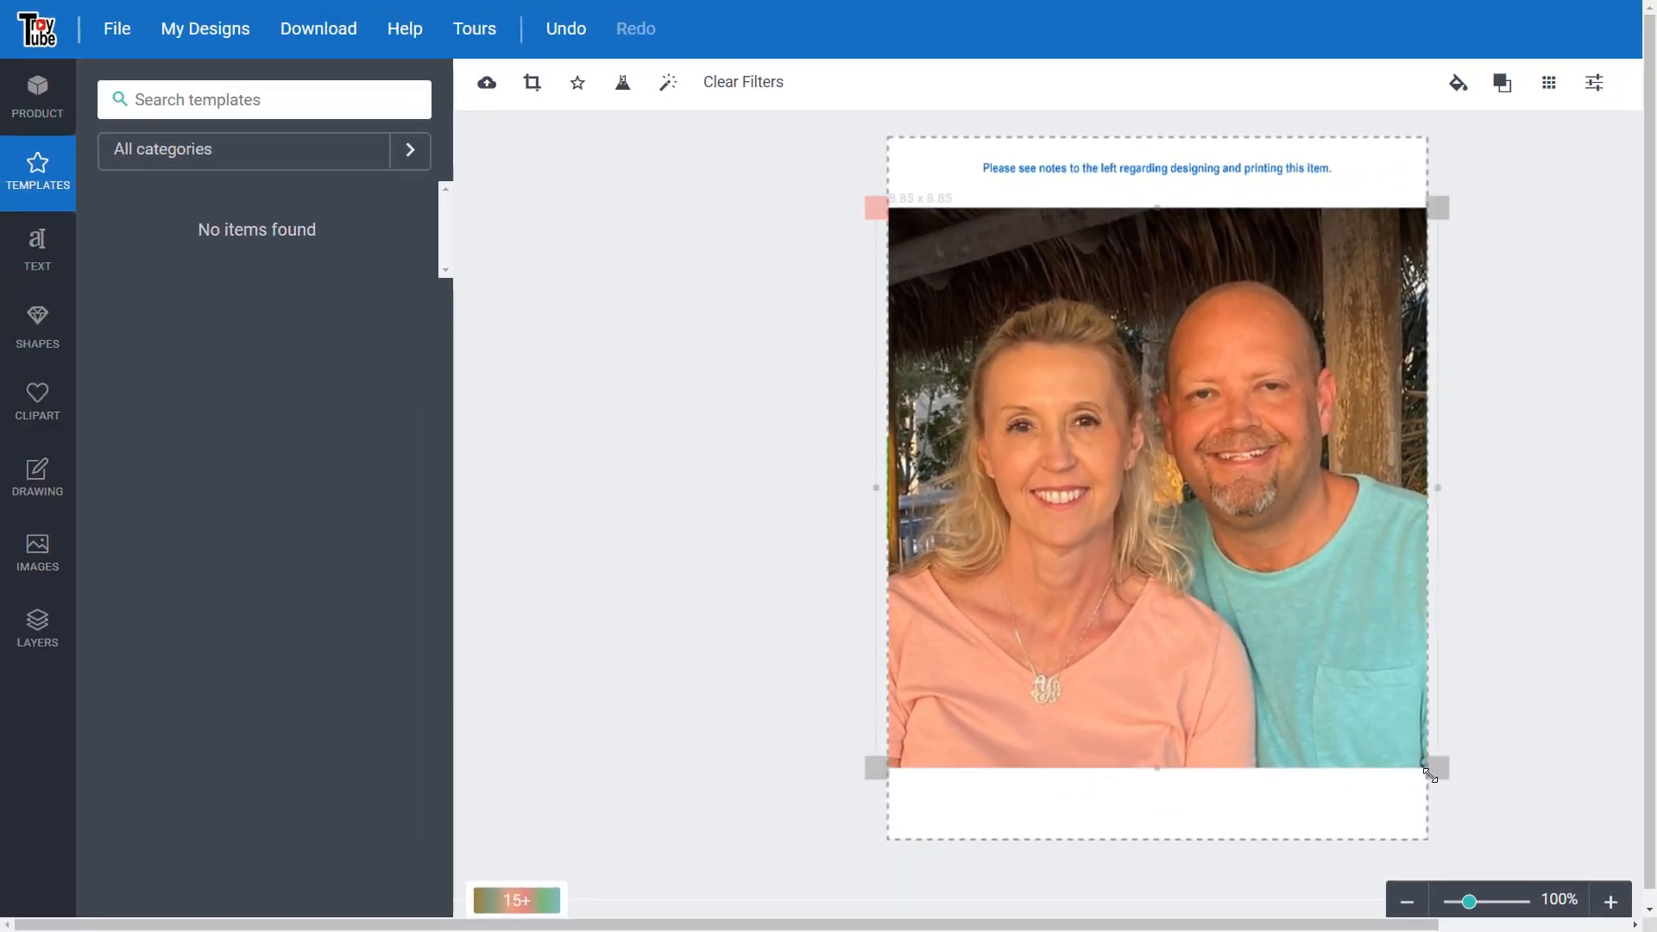
{"action": "left_click_drag", "start_coordinate": [1437, 782], "coordinate": [1438, 782]}
{"action": "left_click_drag", "start_coordinate": [1250, 629], "coordinate": [1225, 587]}
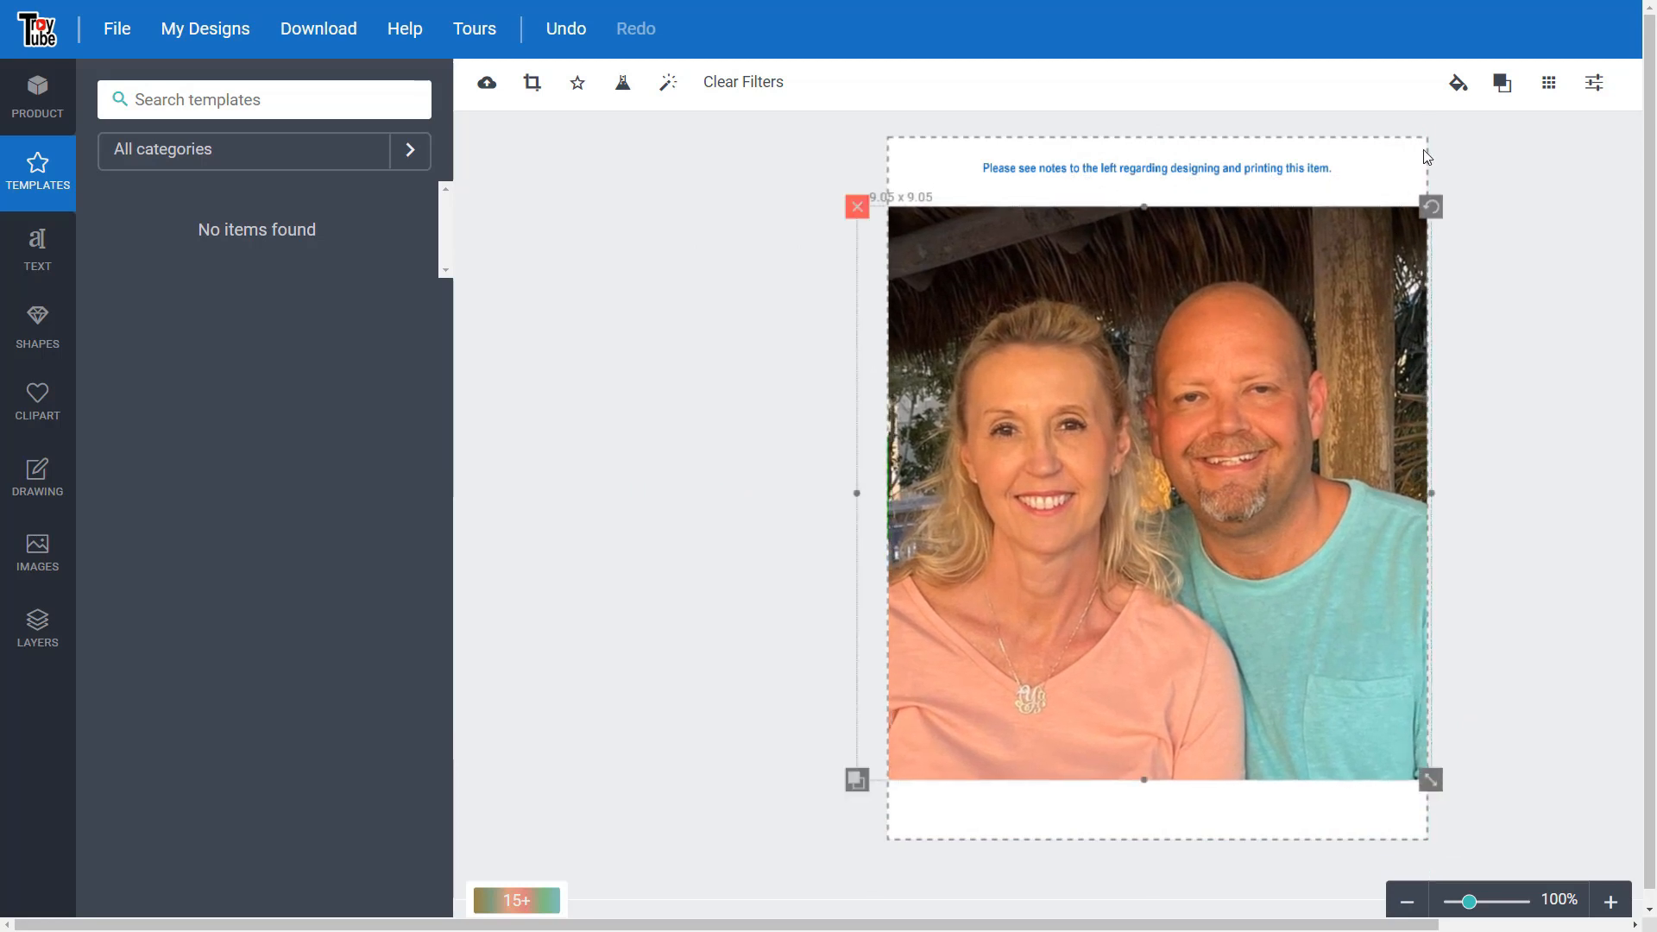
- Set the photo's Transparent value to 66% and reposition the photo over the clock's green circle
{"action": "left_click", "coordinate": [1457, 95]}
{"action": "left_click_drag", "start_coordinate": [1544, 395], "coordinate": [1508, 410]}
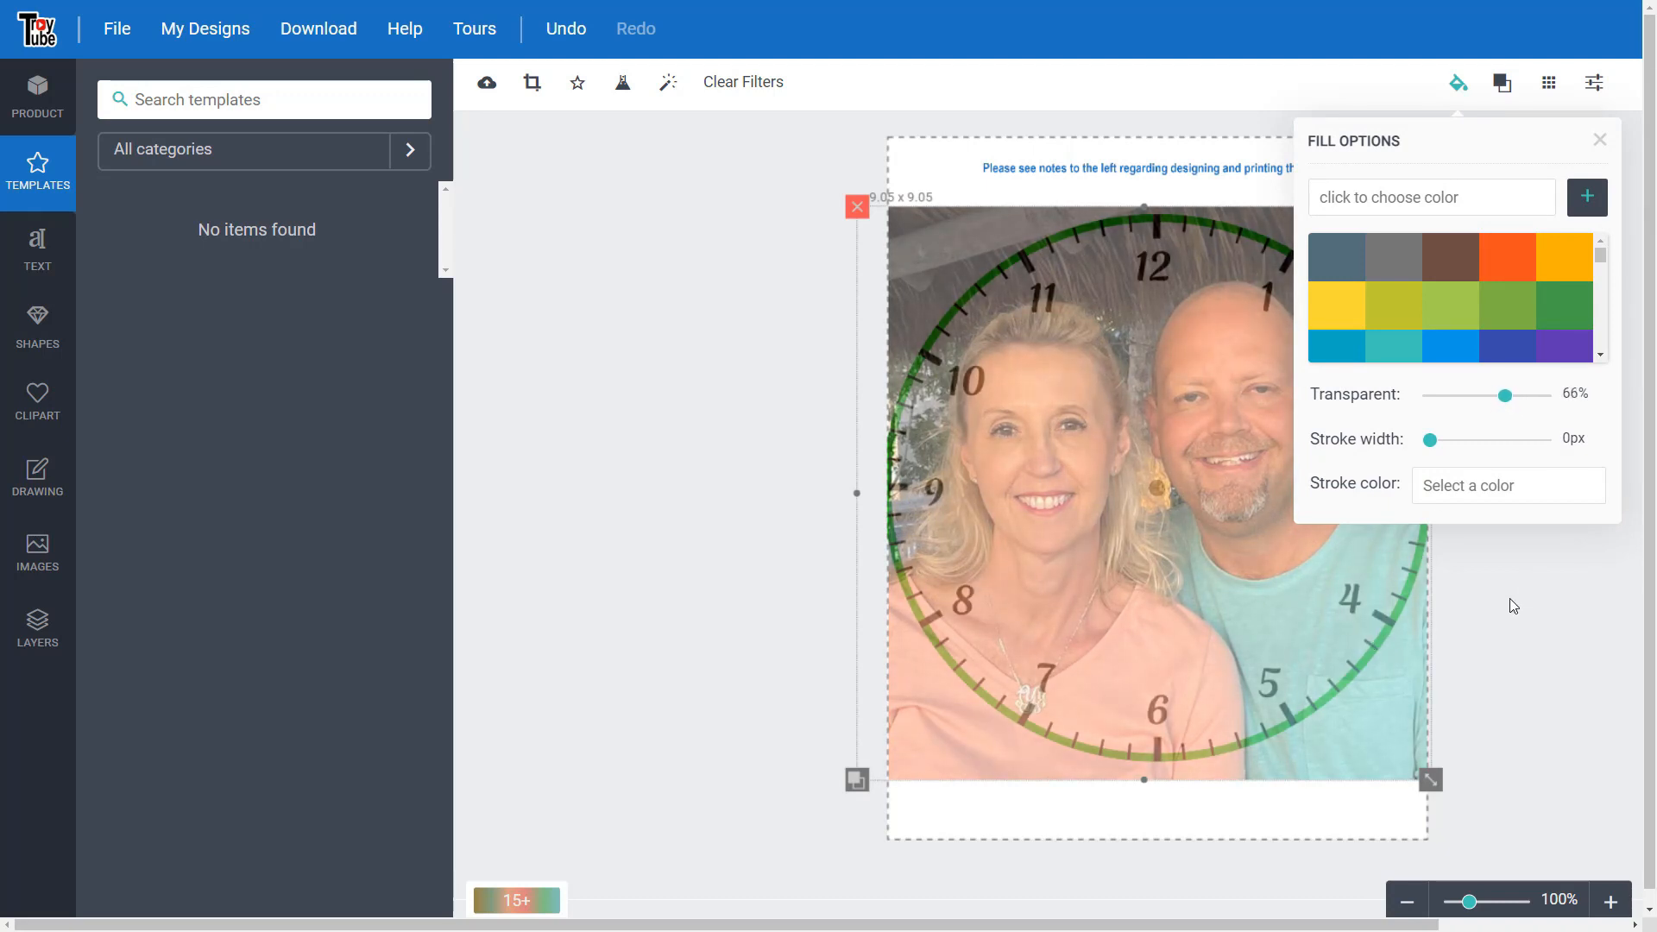
{"action": "left_click", "coordinate": [1502, 591]}
{"action": "mouse_move", "coordinate": [1243, 578]}
{"action": "left_mouse_down"}
{"action": "mouse_move", "coordinate": [1239, 556]}
{"action": "mouse_move", "coordinate": [1238, 570]}
{"action": "left_mouse_up"}
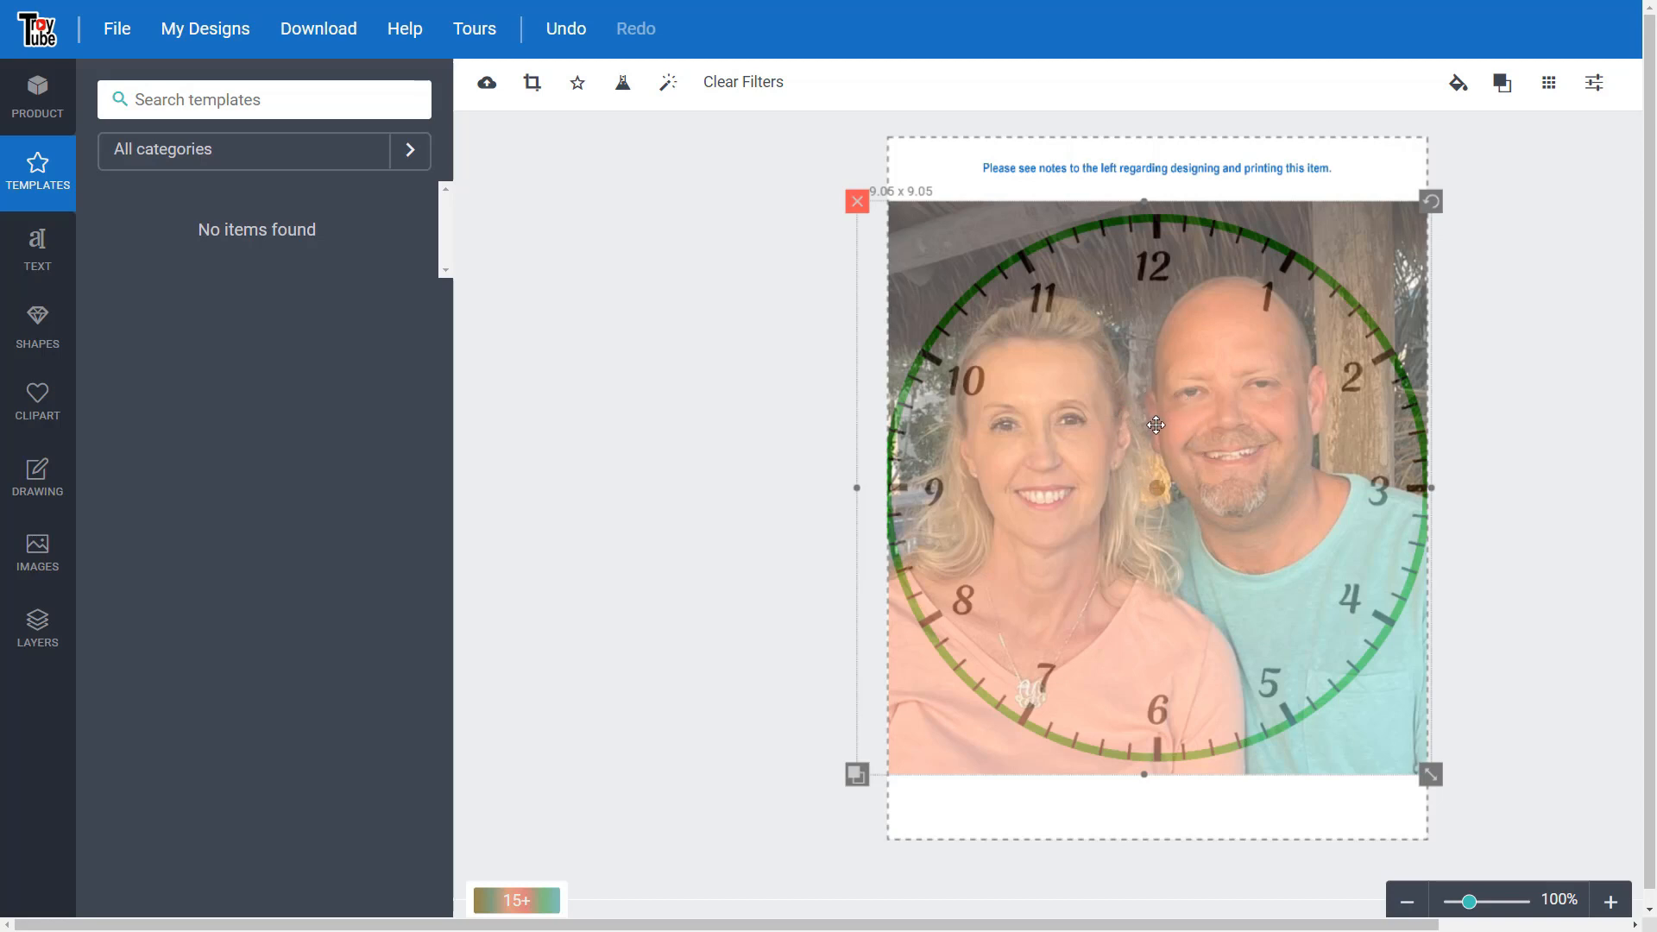
- Raise the photo's Transparent value to make it opaque again, and hide the photo's layer
{"action": "left_click", "coordinate": [1458, 82]}
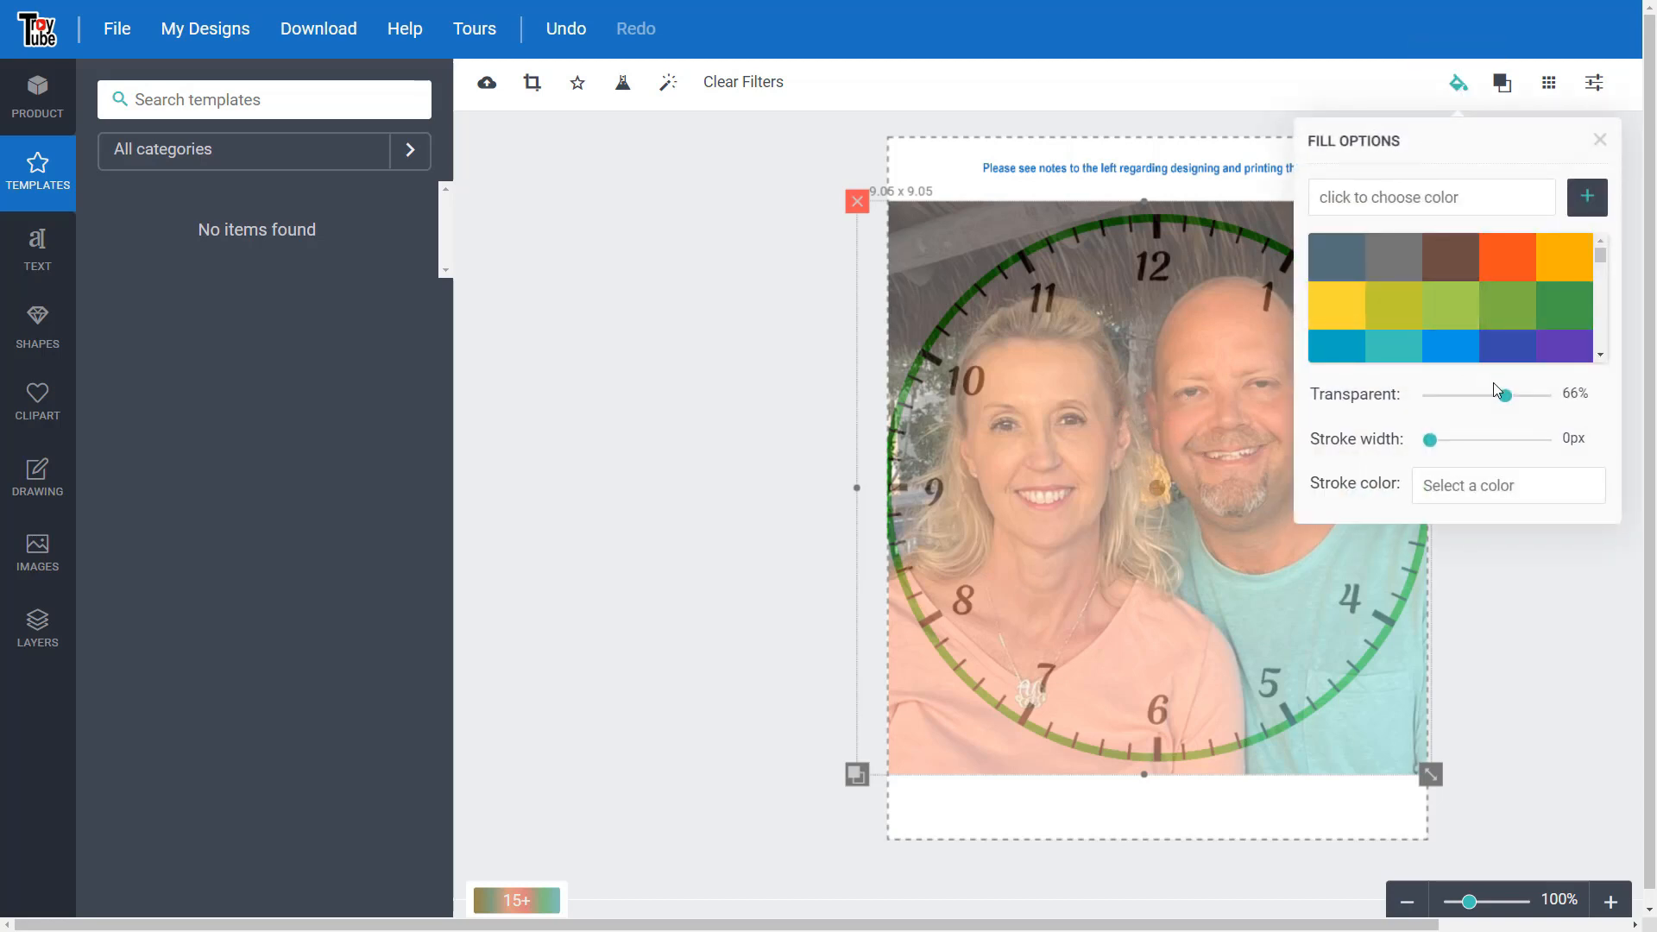
{"action": "left_click_drag", "start_coordinate": [1506, 396], "coordinate": [1543, 395]}
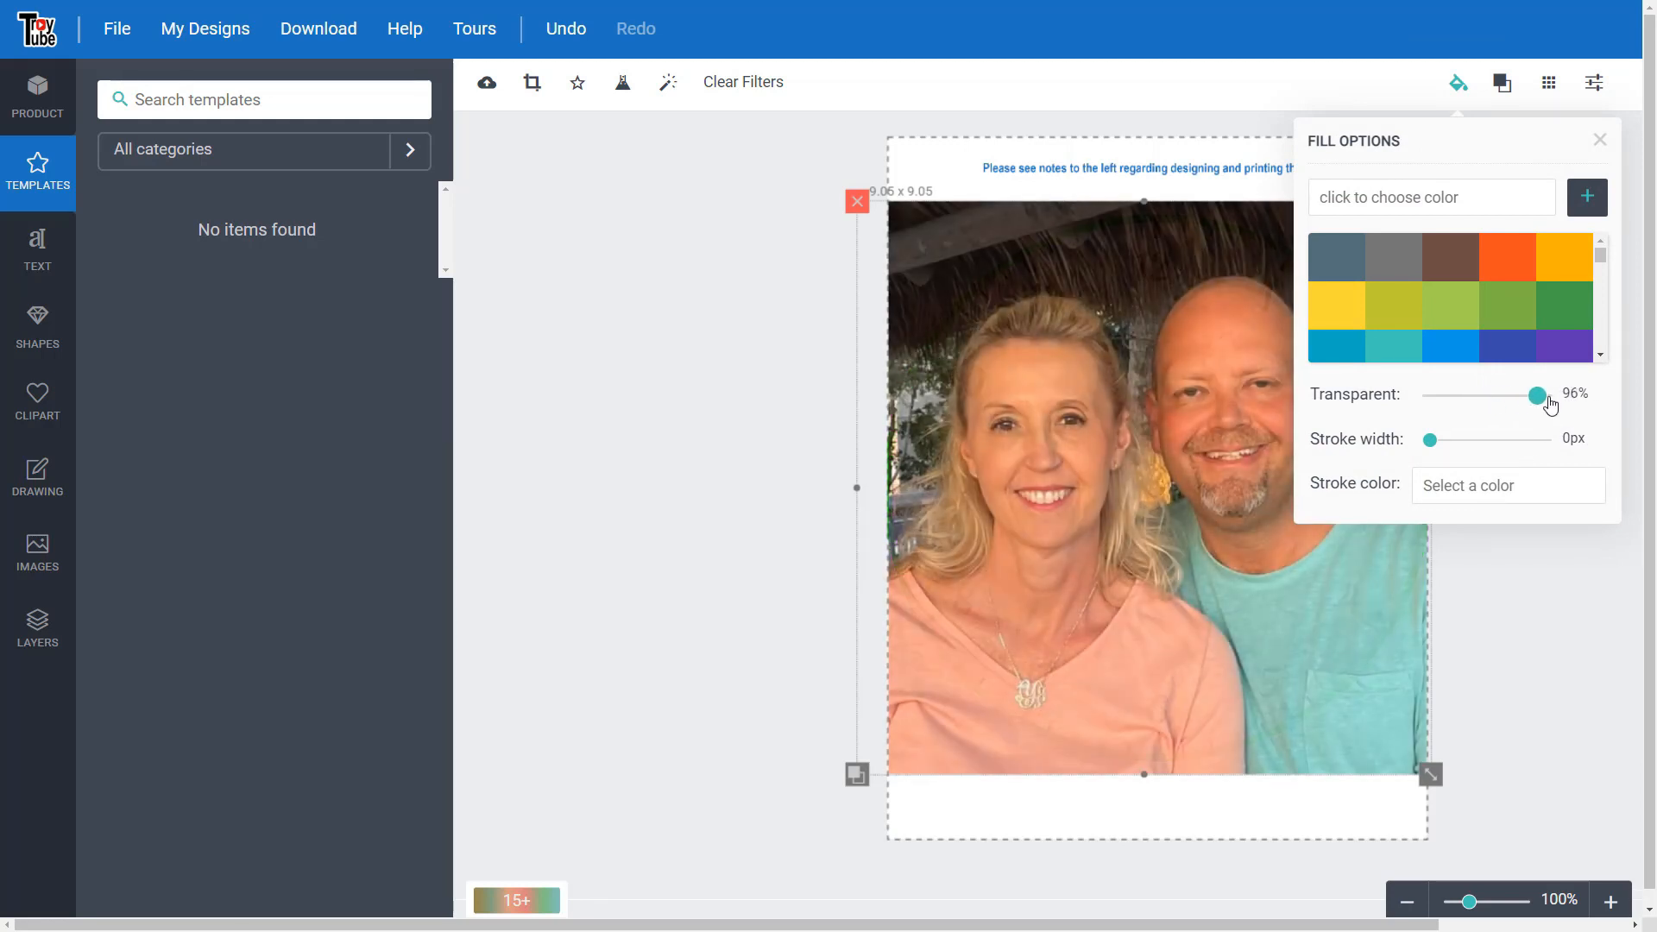
{"action": "left_click", "coordinate": [1602, 140]}
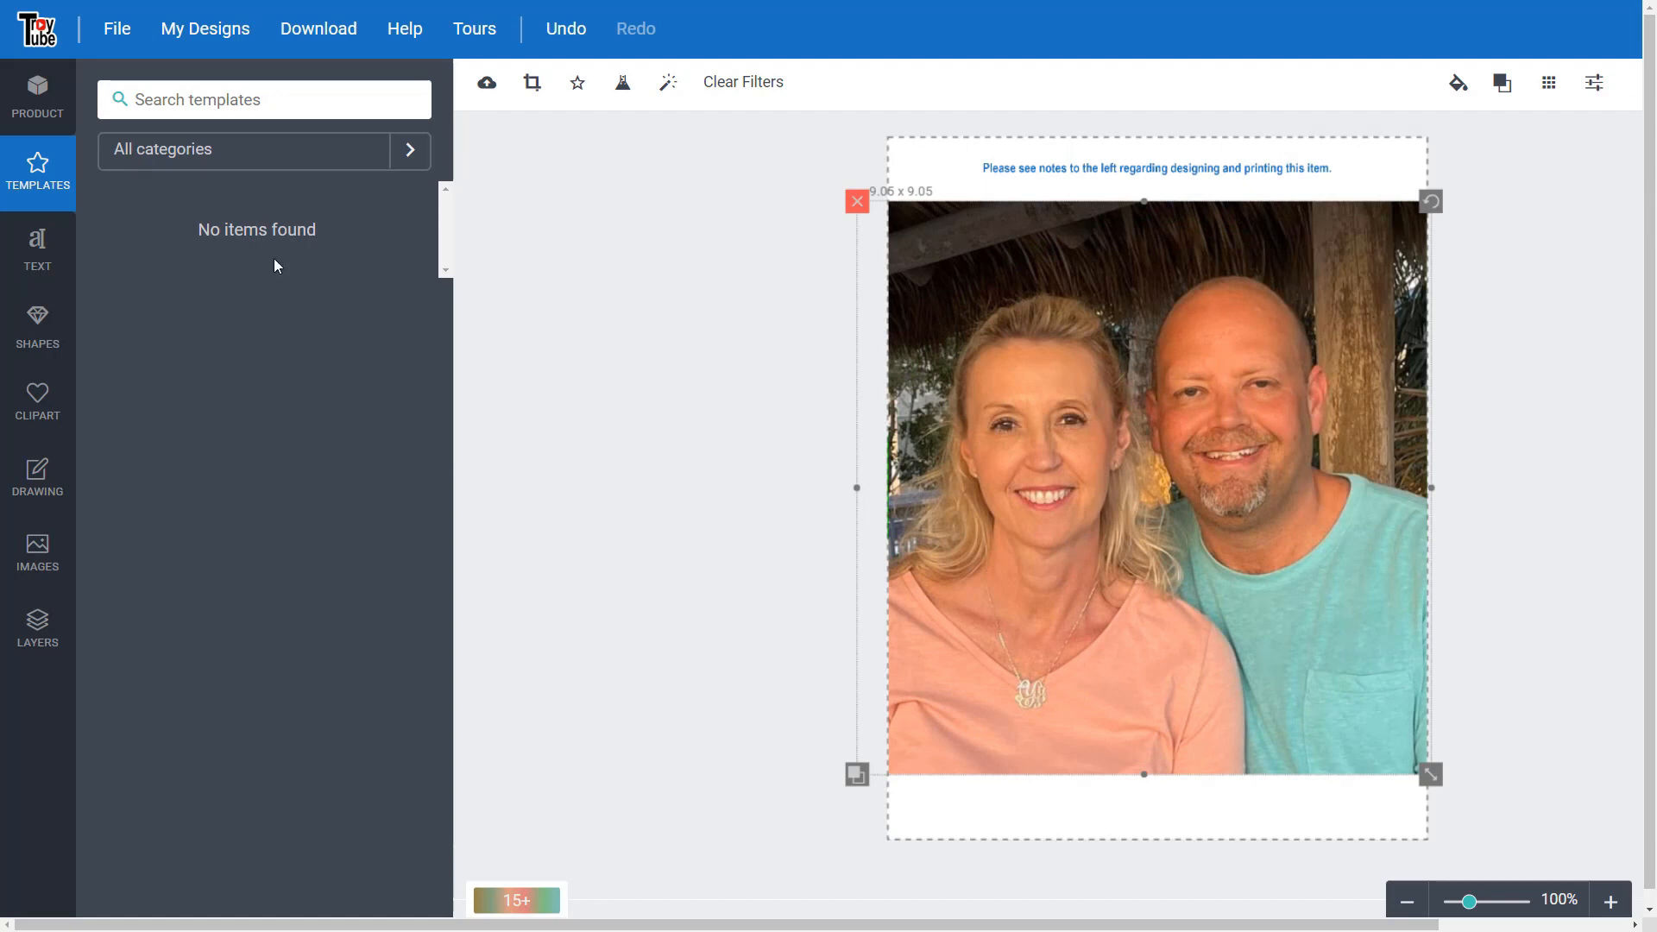
{"action": "left_click", "coordinate": [49, 649]}
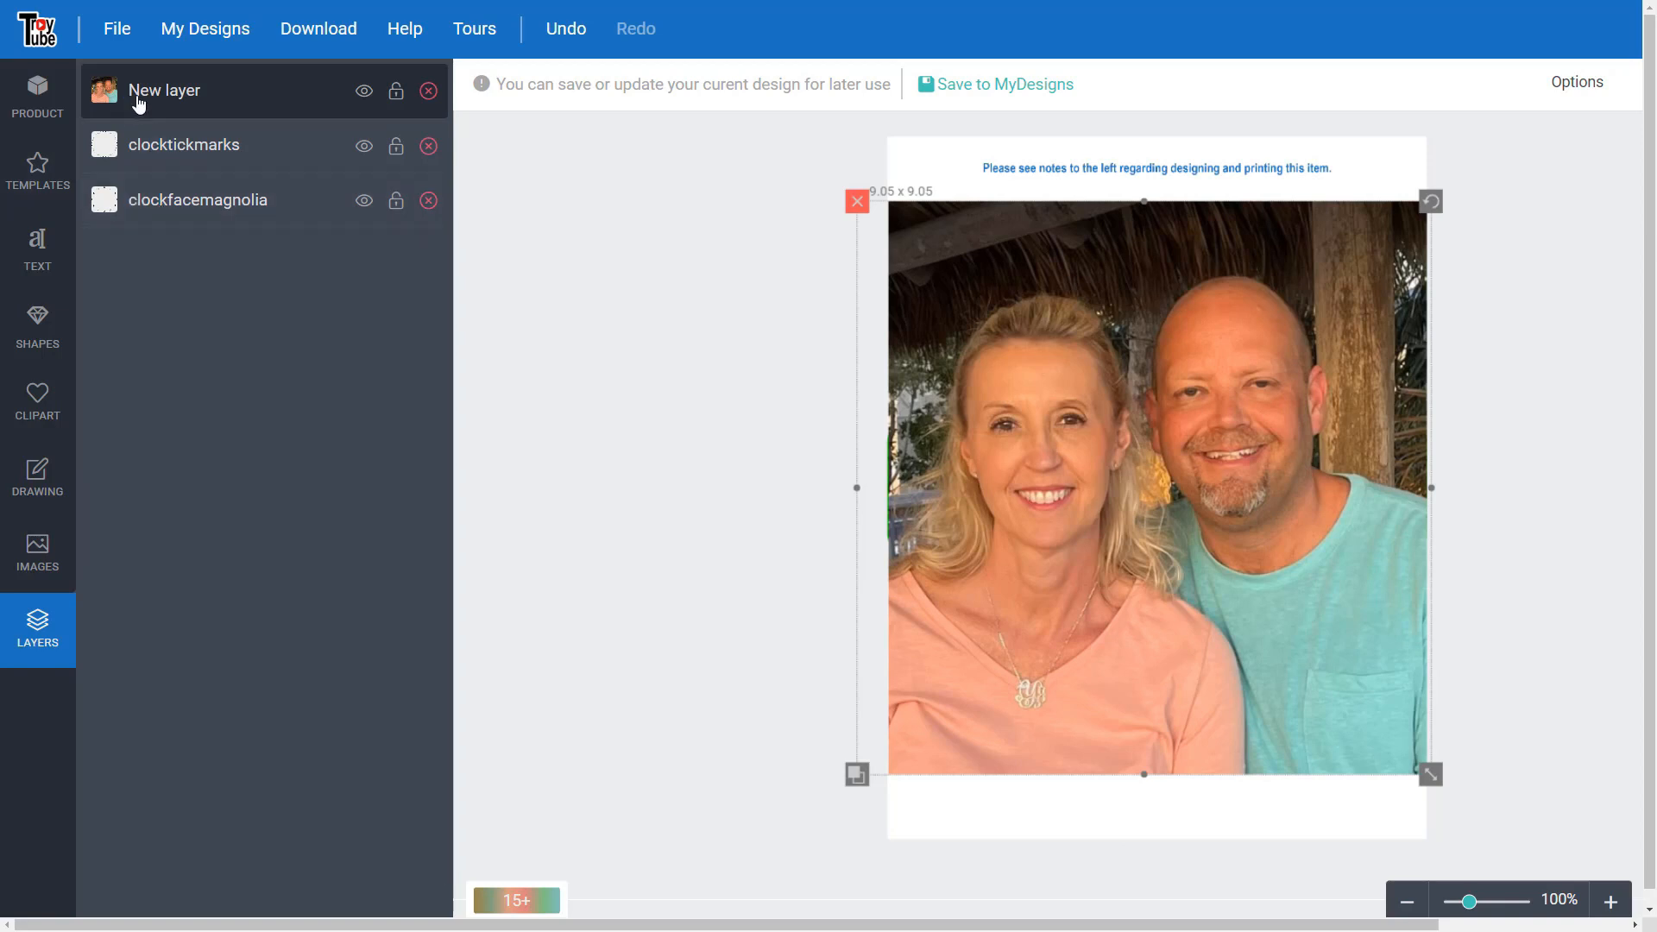
{"action": "left_click", "coordinate": [364, 90]}
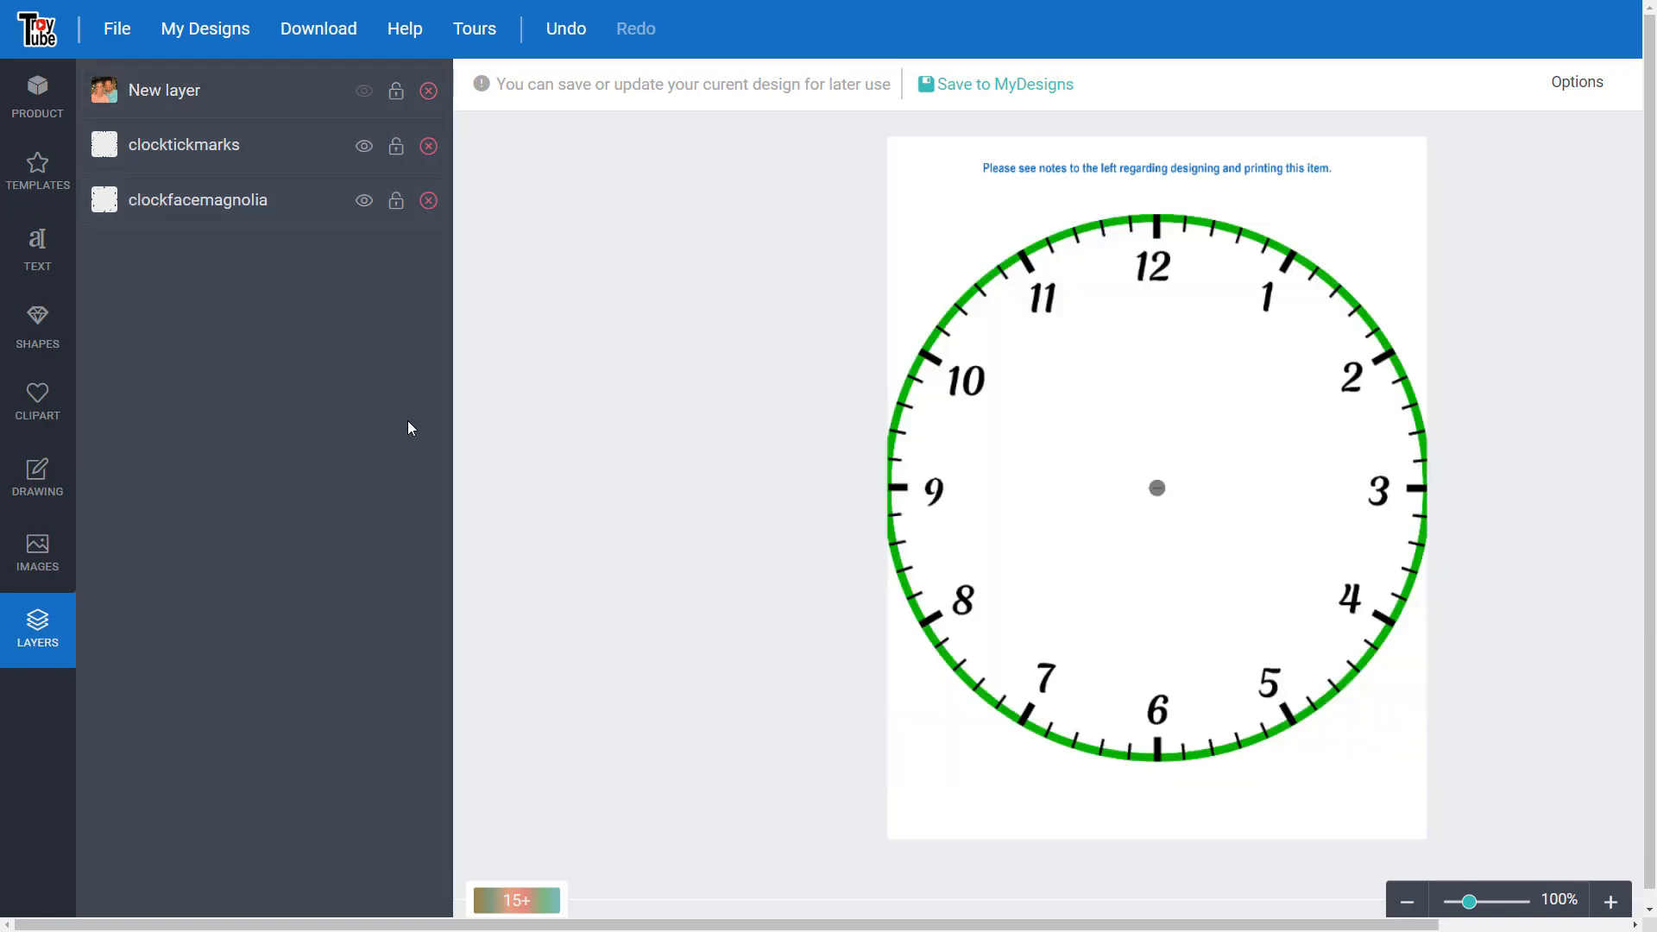
- Add the purple Circle crop template from the image library and enlarge it to about 8.70 x 8.70 to cover the green circle
{"action": "left_click", "coordinate": [35, 549]}
{"action": "mouse_move", "coordinate": [254, 481]}
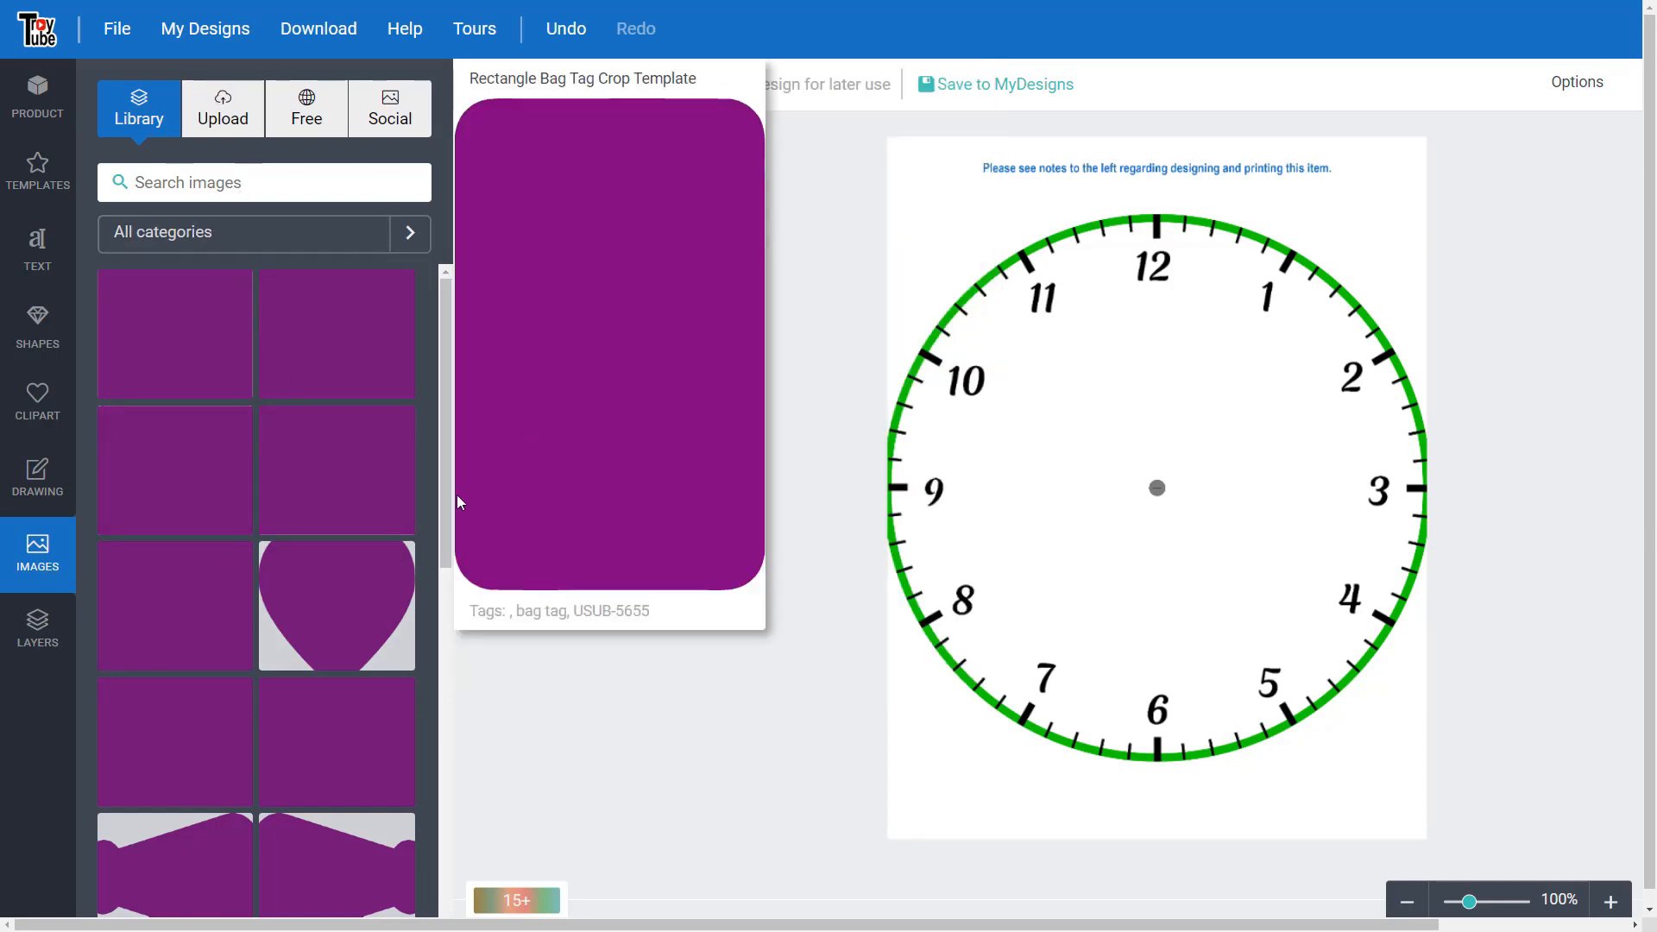
{"action": "scroll", "coordinate": [333, 611], "scroll_direction": "down", "scroll_amount": 2}
{"action": "scroll", "coordinate": [333, 610], "scroll_direction": "down", "scroll_amount": 6}
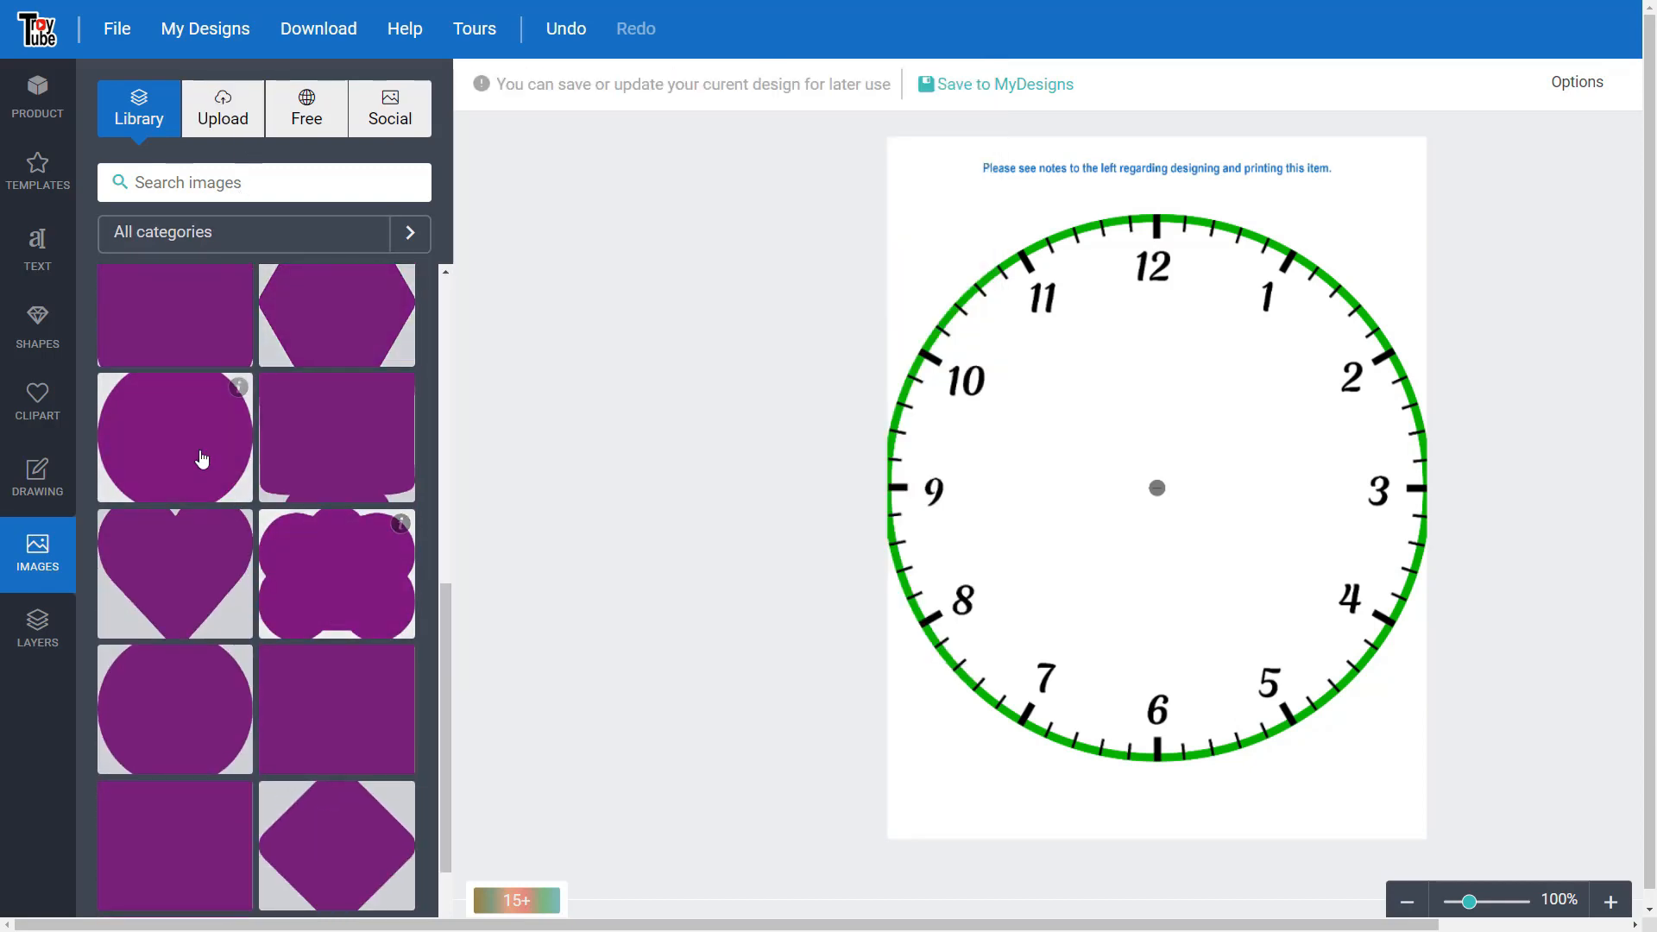
{"action": "mouse_move", "coordinate": [240, 393]}
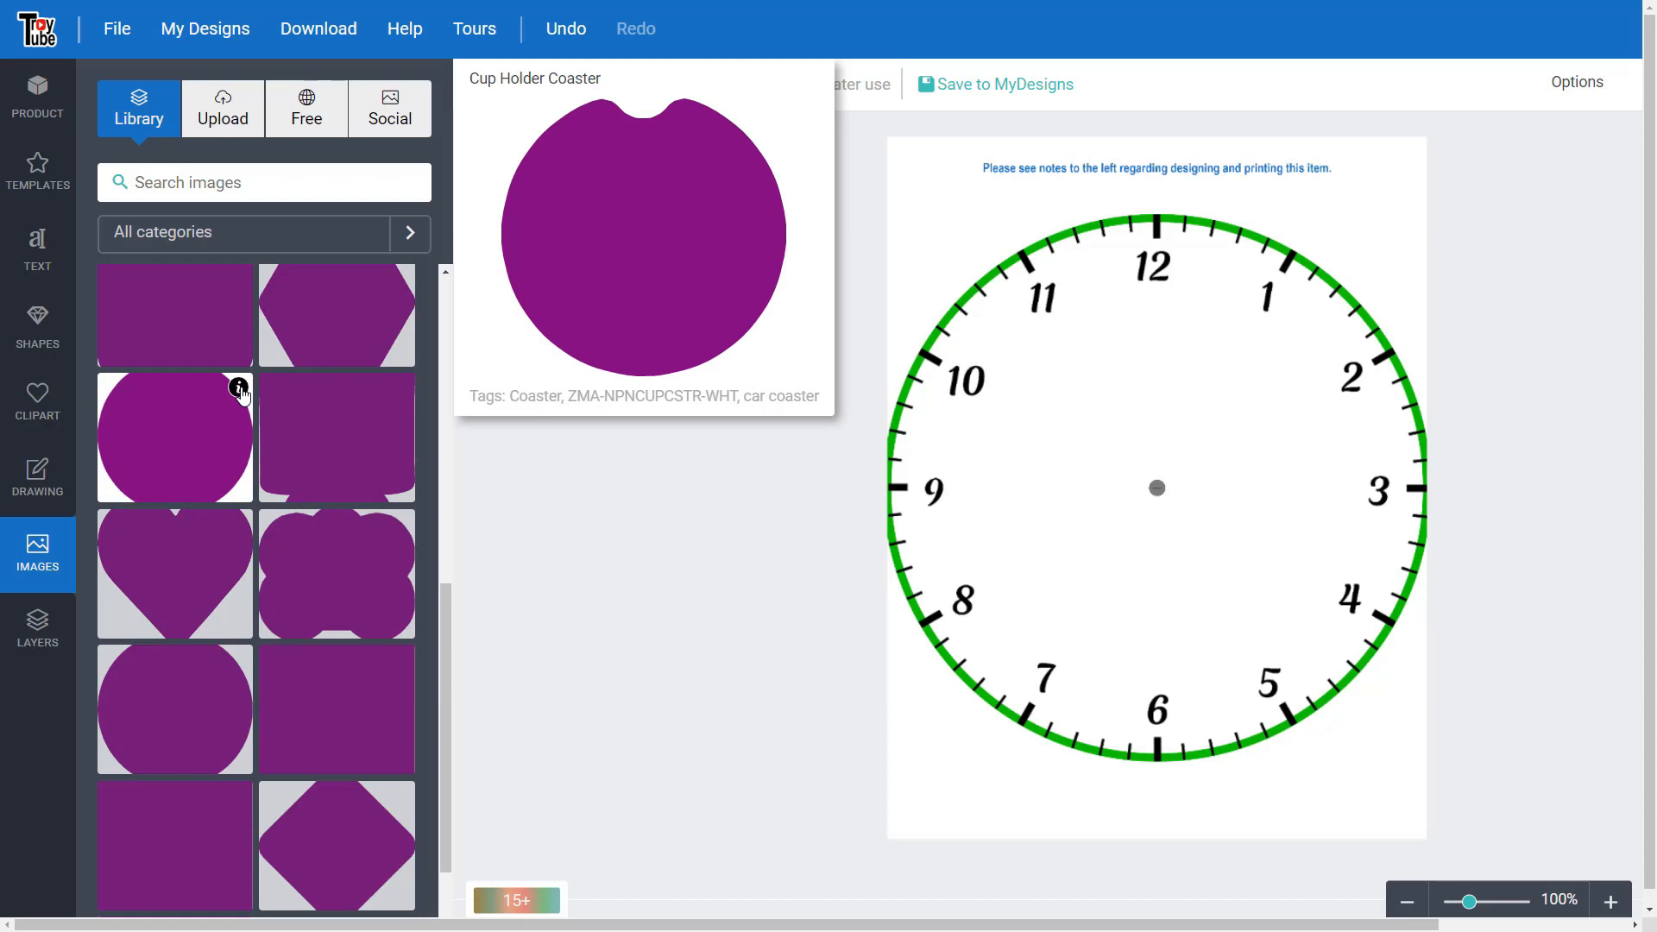
{"action": "mouse_move", "coordinate": [236, 661]}
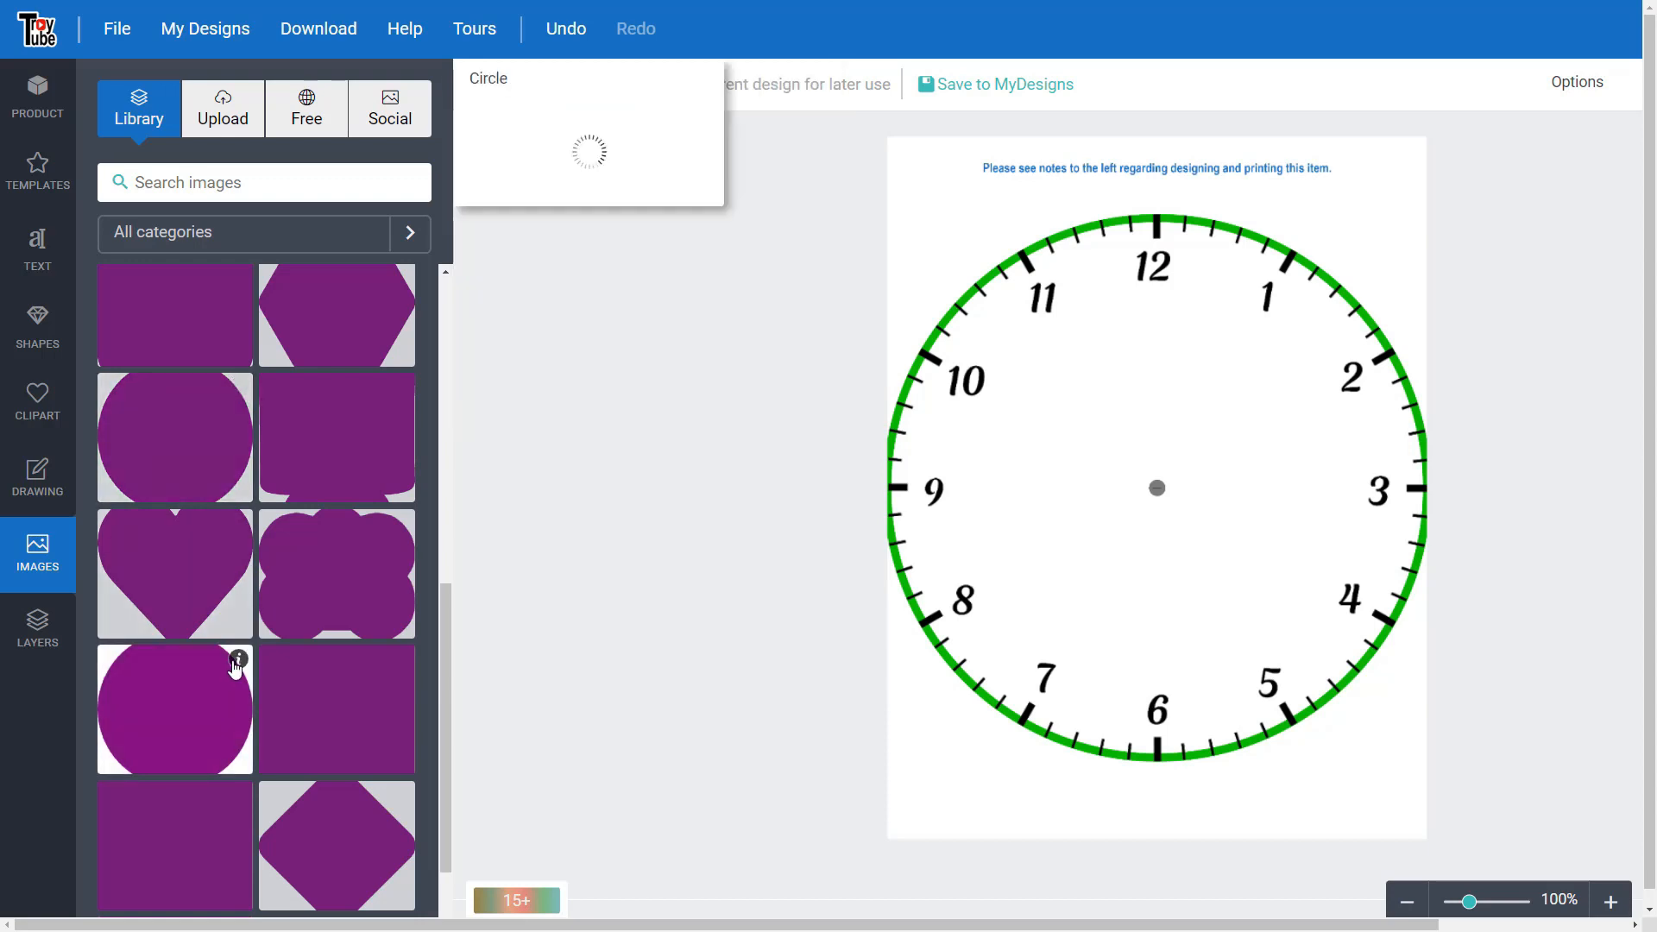
{"action": "left_click", "coordinate": [194, 713]}
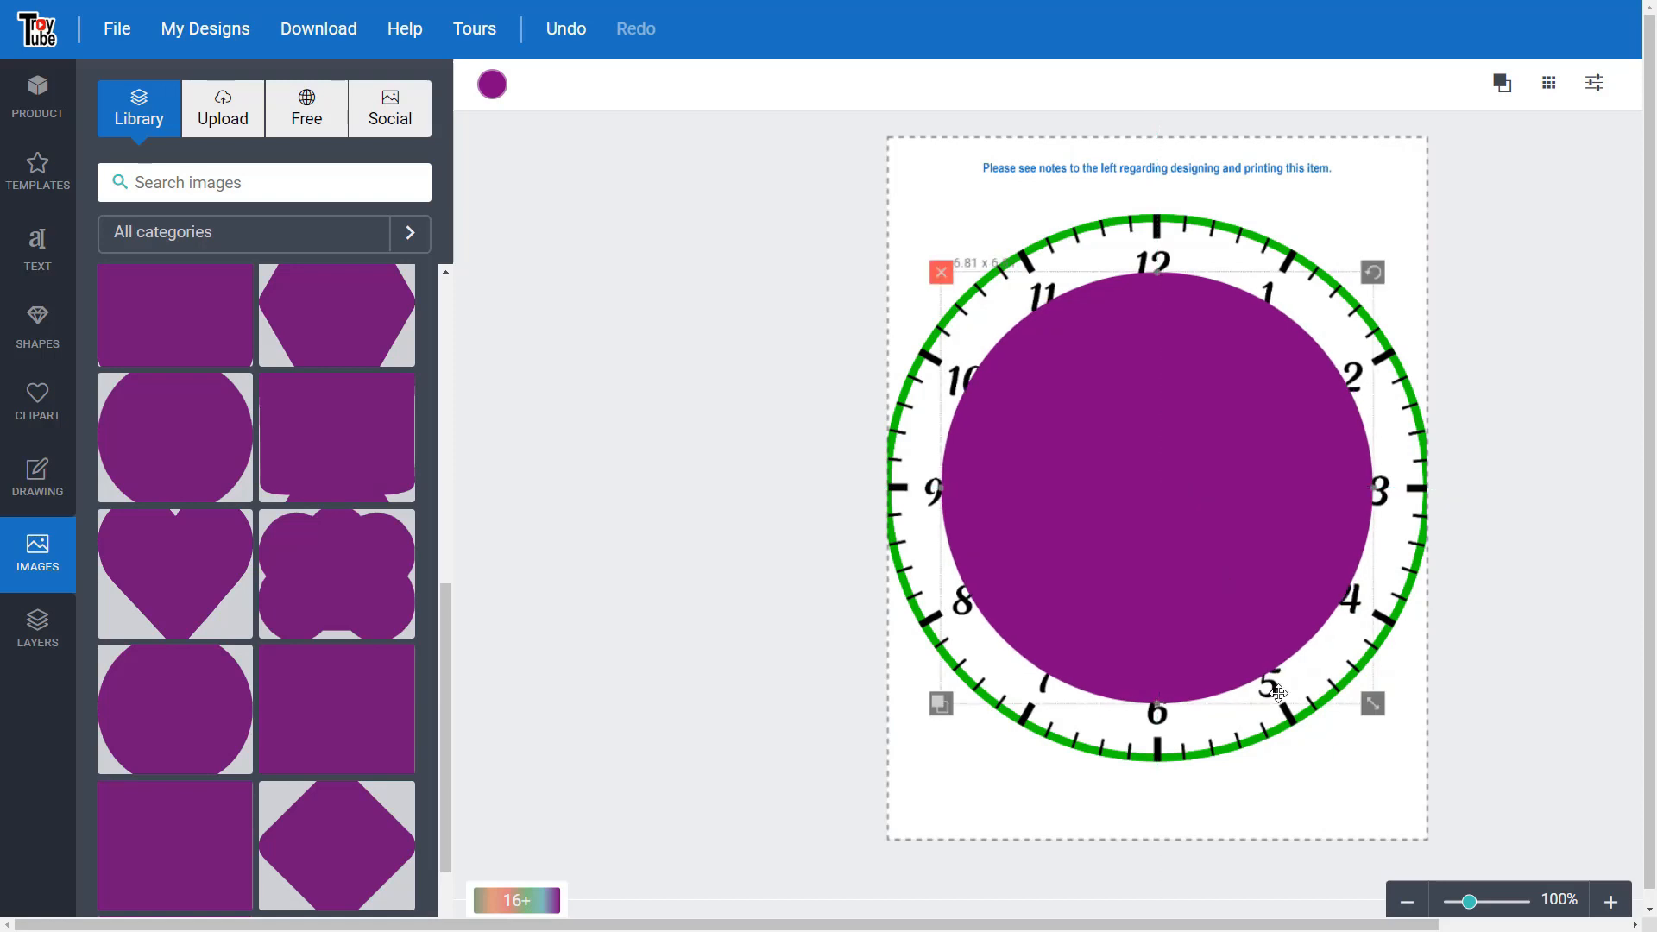
{"action": "left_click_drag", "start_coordinate": [1373, 706], "coordinate": [1425, 771]}
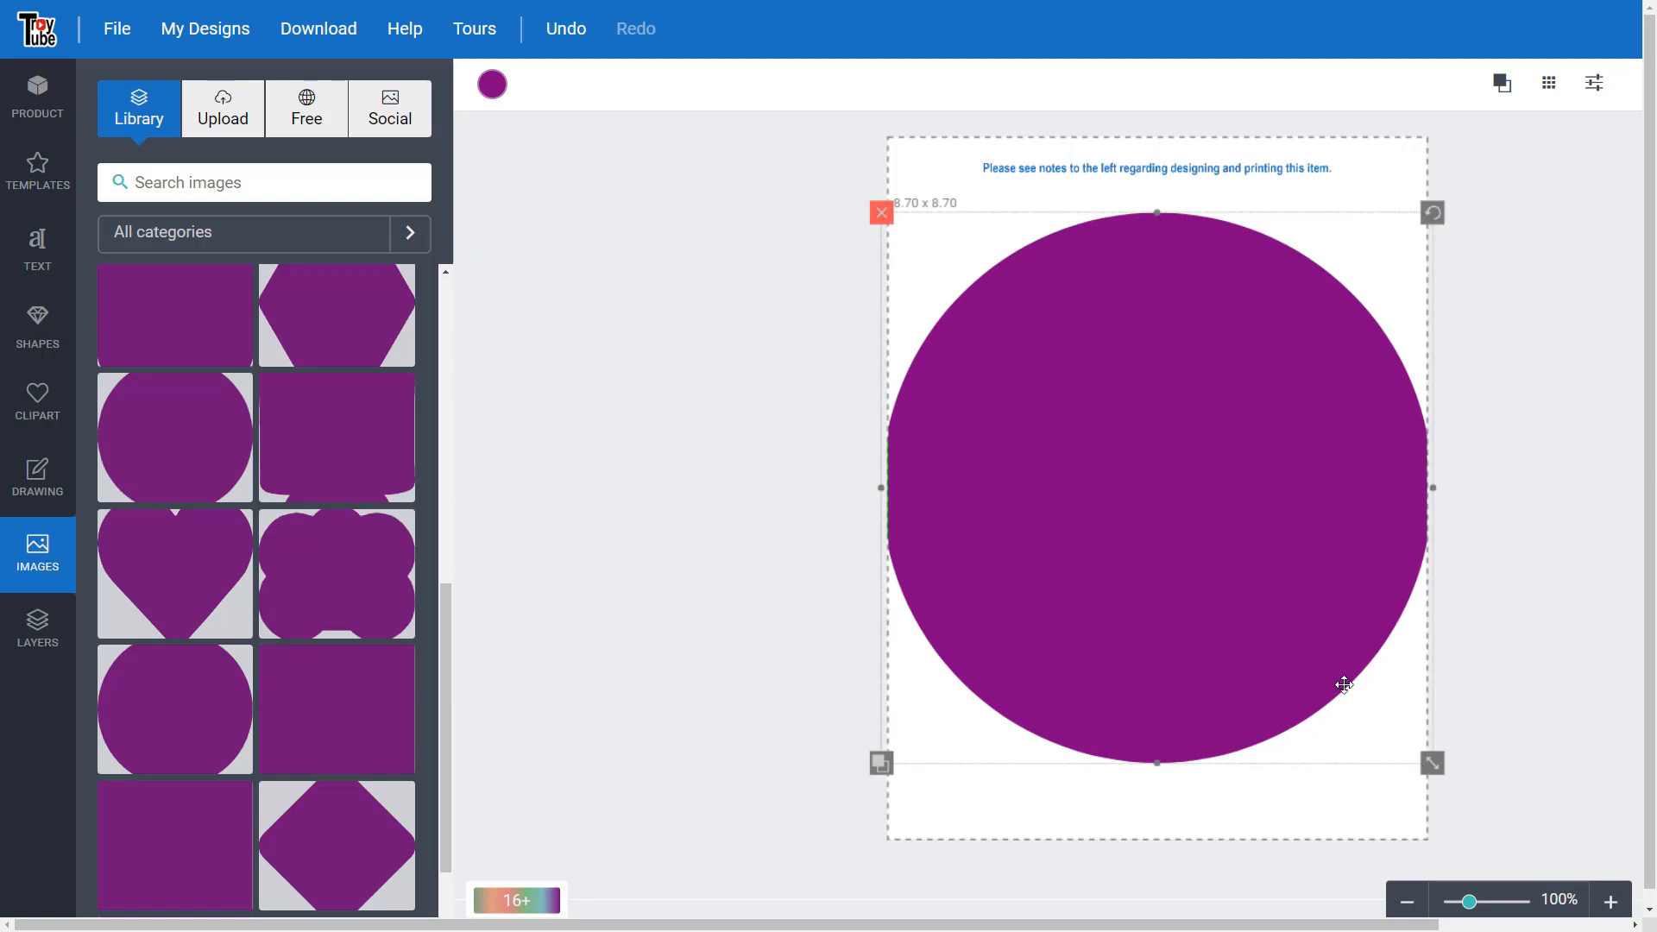
- Make the photo layer visible again beneath the Circle layer
{"action": "left_click", "coordinate": [37, 629]}
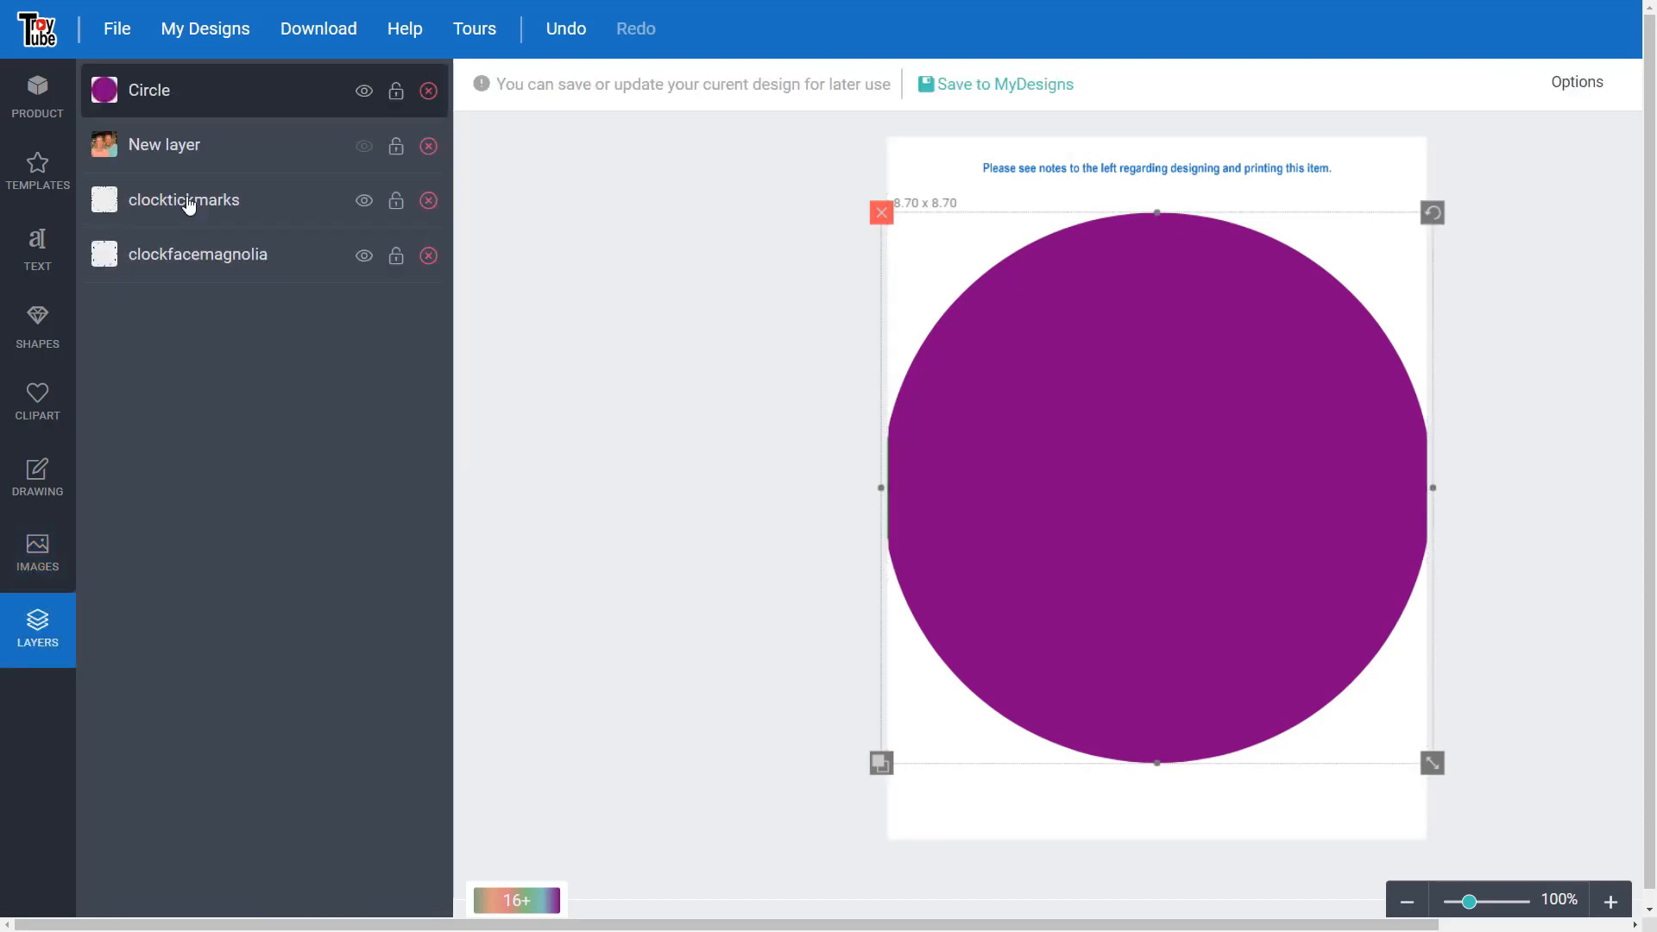
{"action": "left_click", "coordinate": [363, 146]}
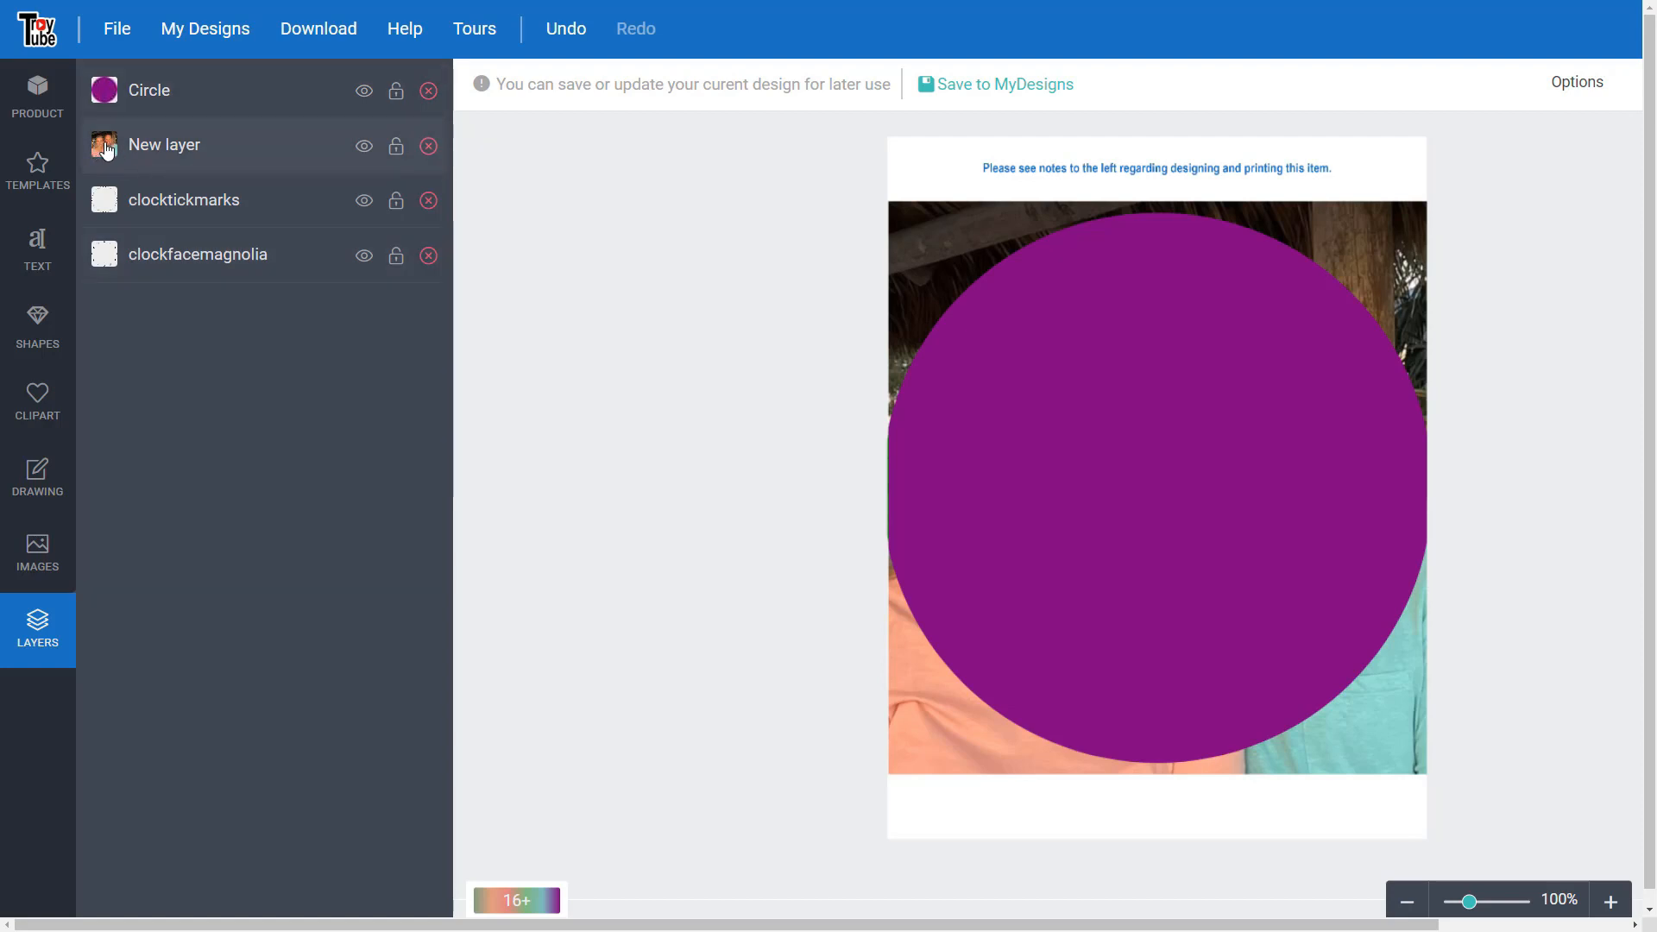
{"action": "left_click_drag", "start_coordinate": [106, 151], "coordinate": [104, 173]}
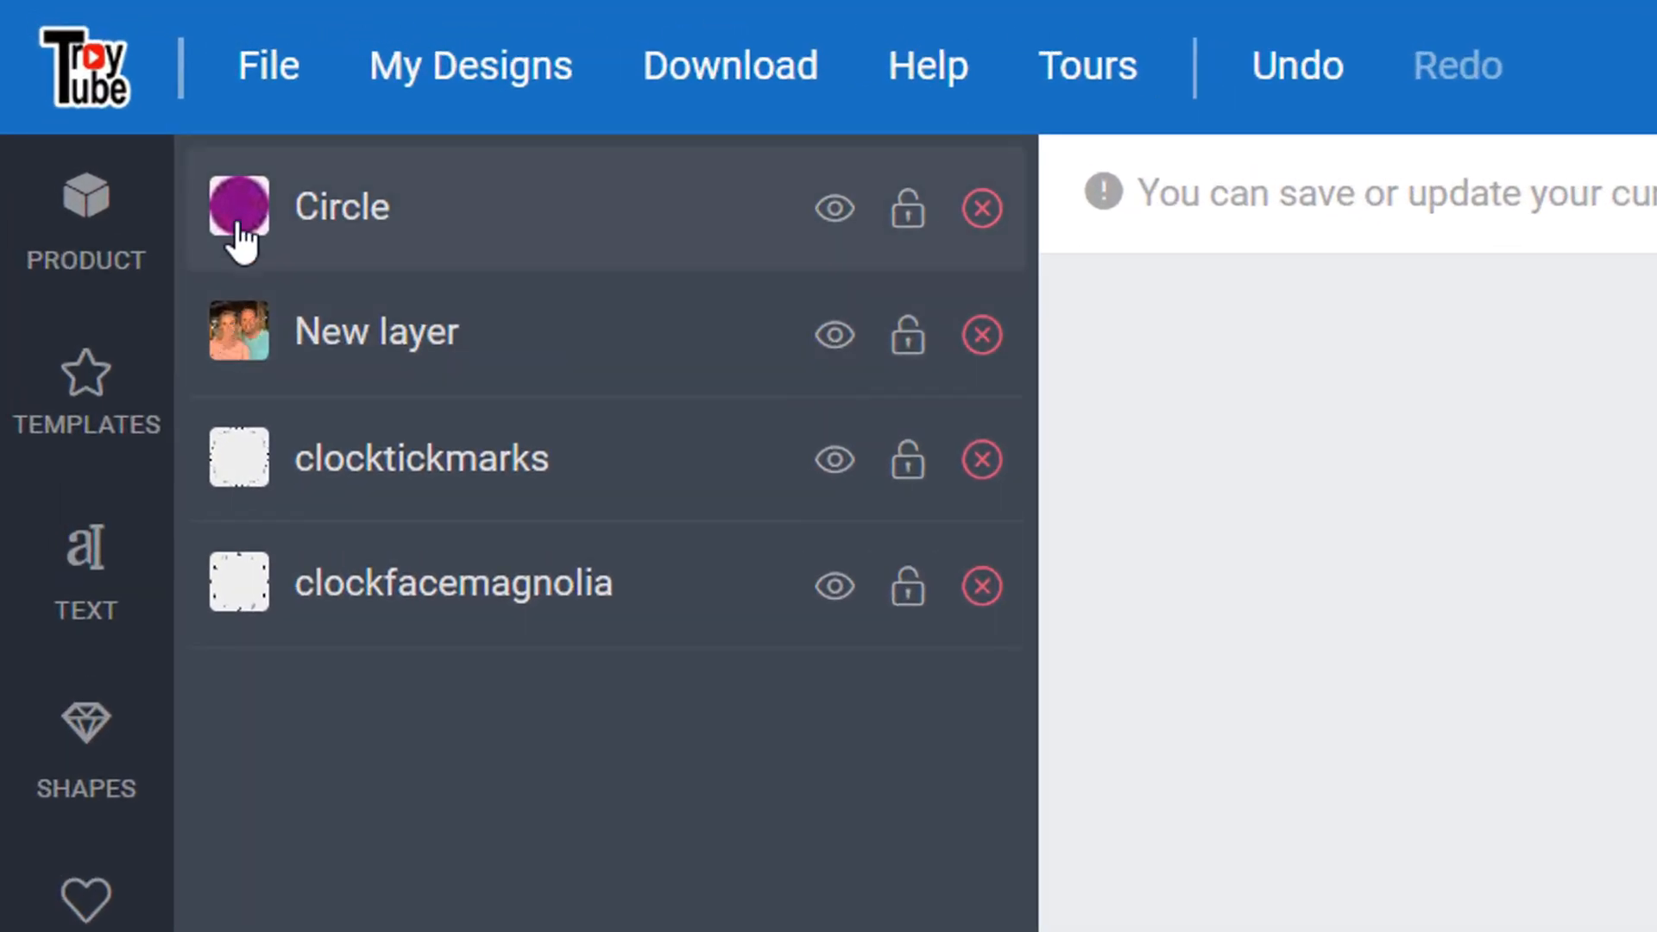
- Mask the couple's photo with the Circle layer so it is cropped to a circle
{"action": "left_click_drag", "start_coordinate": [243, 328], "coordinate": [242, 322]}
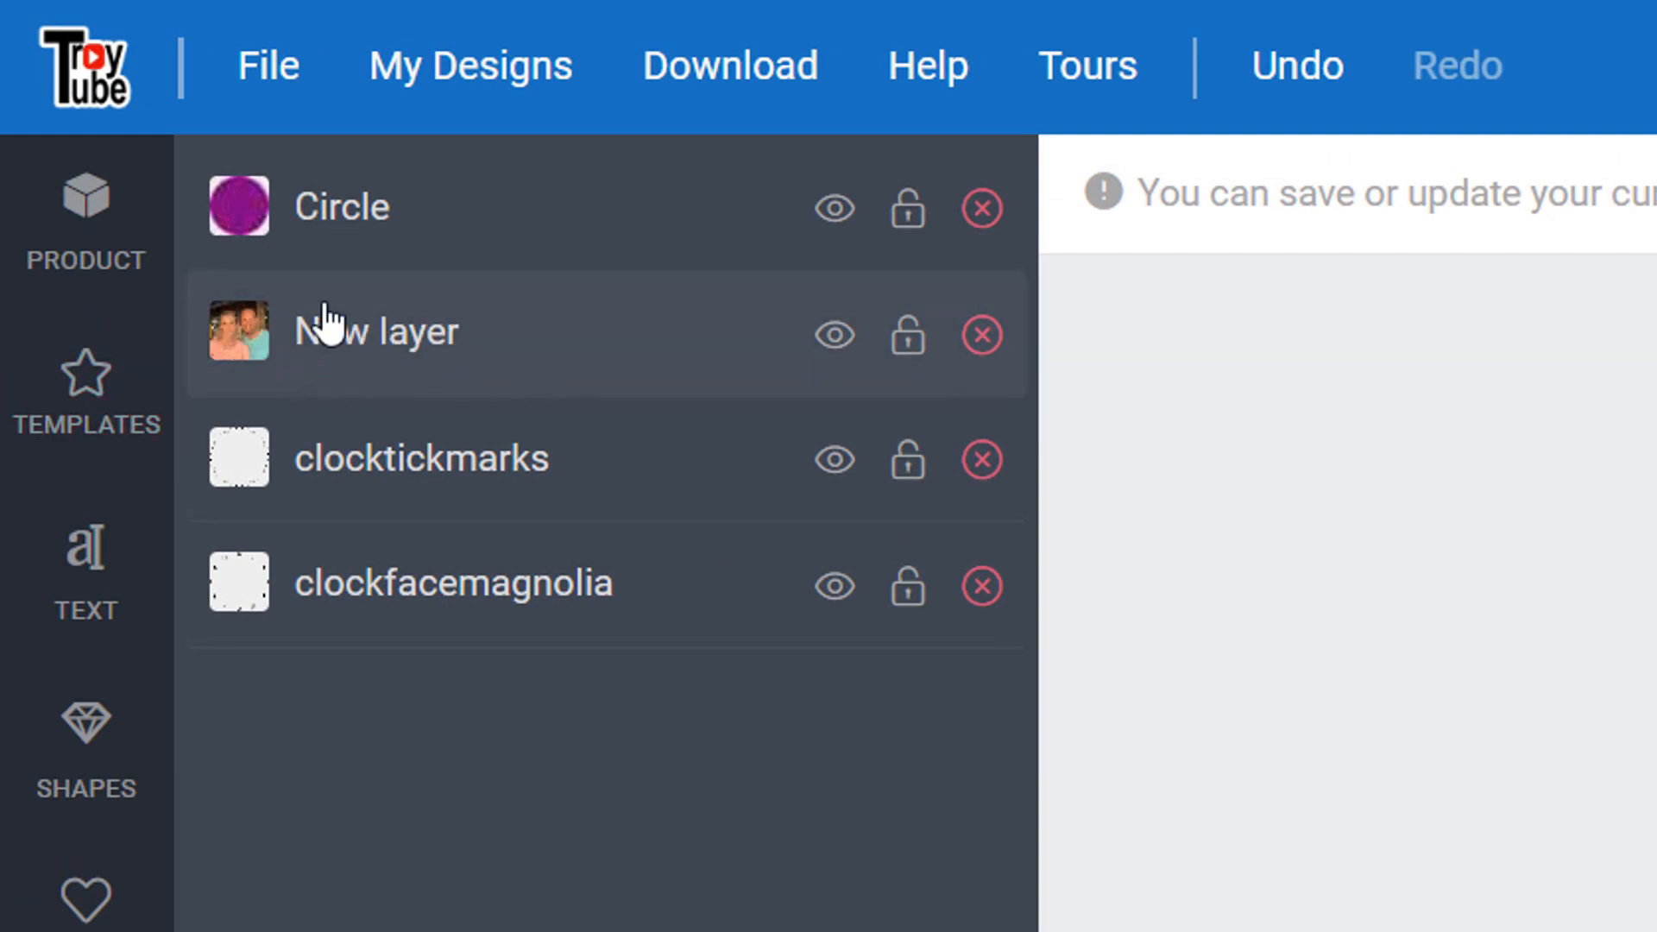
{"action": "left_click", "coordinate": [248, 335]}
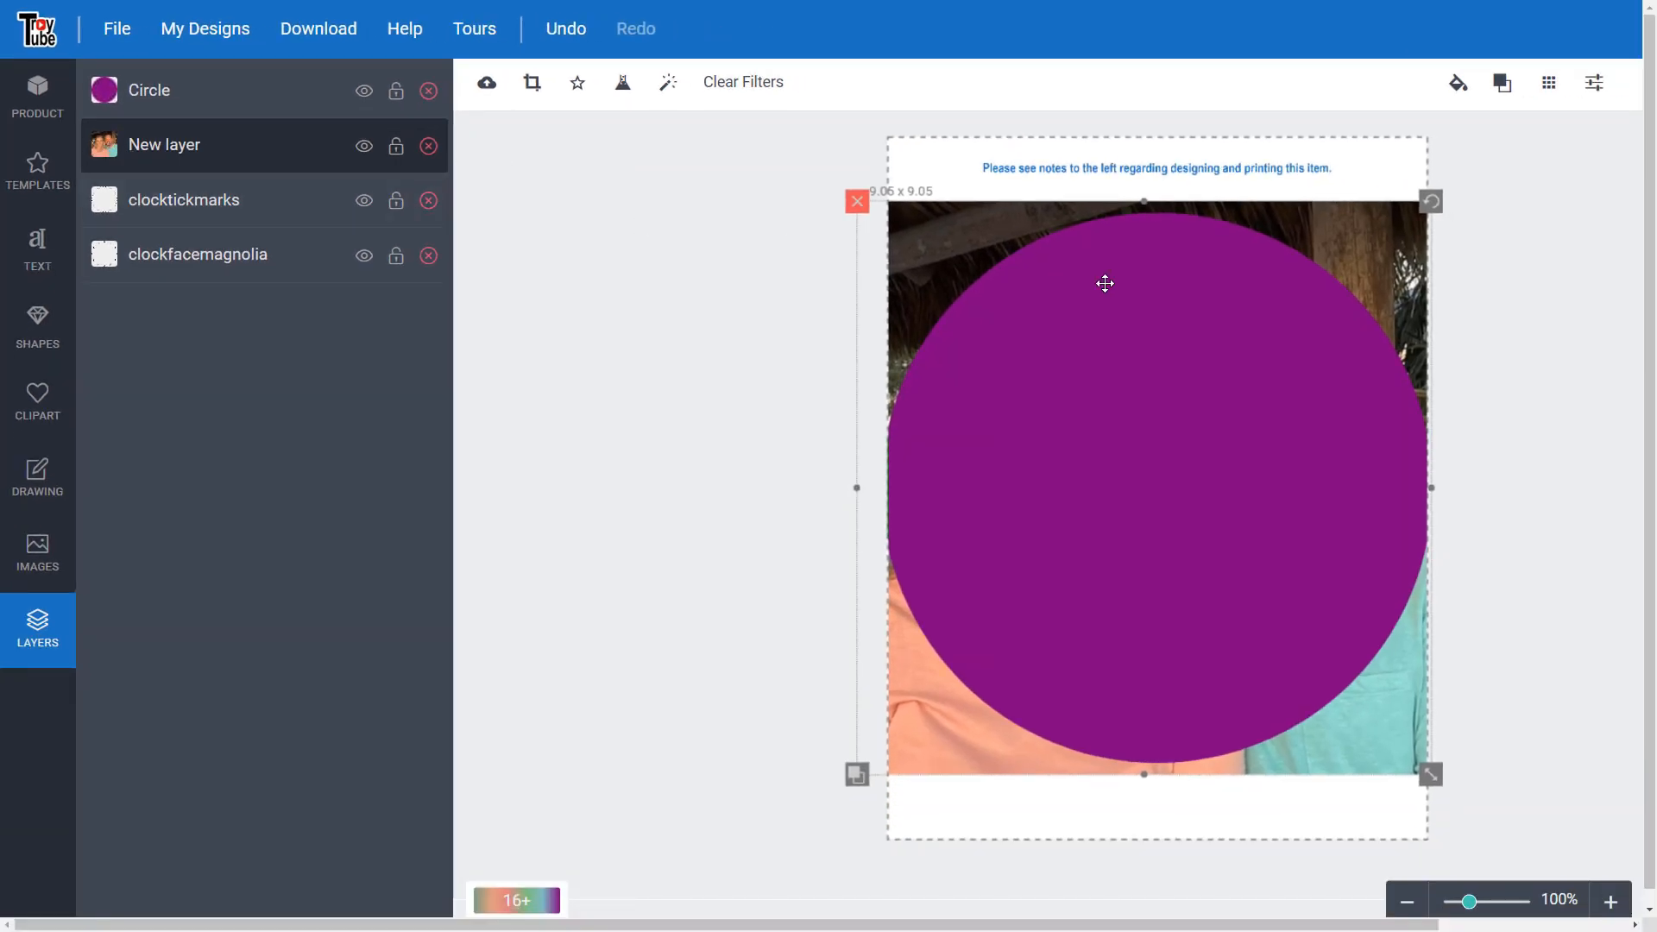
{"action": "left_click", "coordinate": [578, 85]}
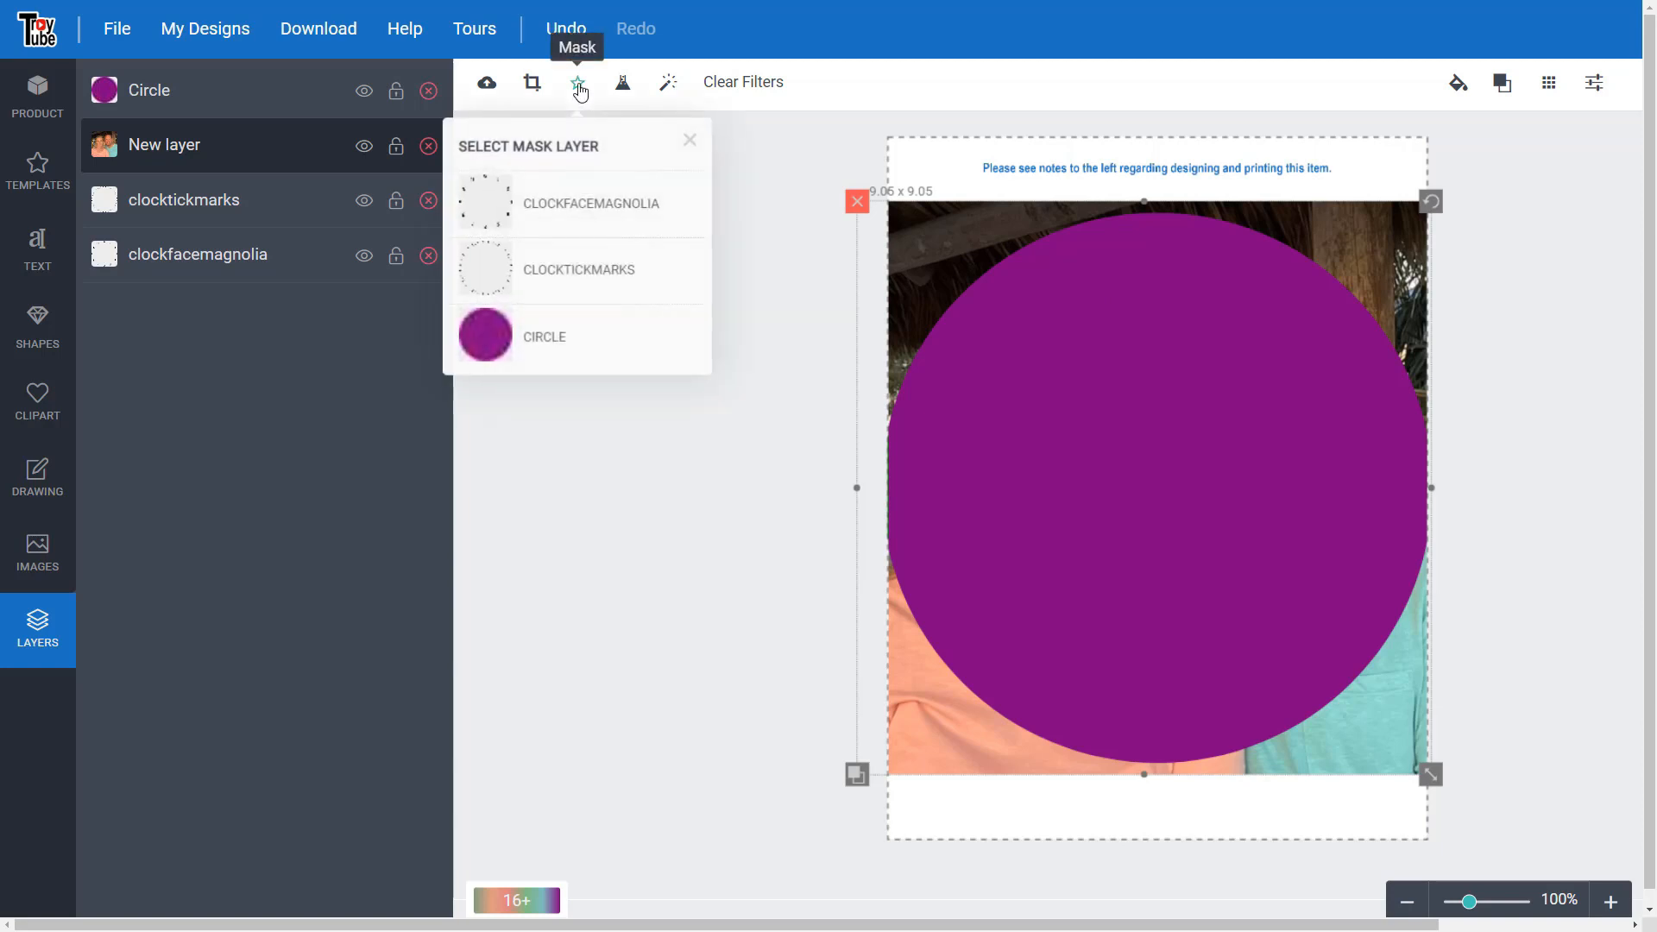
{"action": "left_click", "coordinate": [521, 344]}
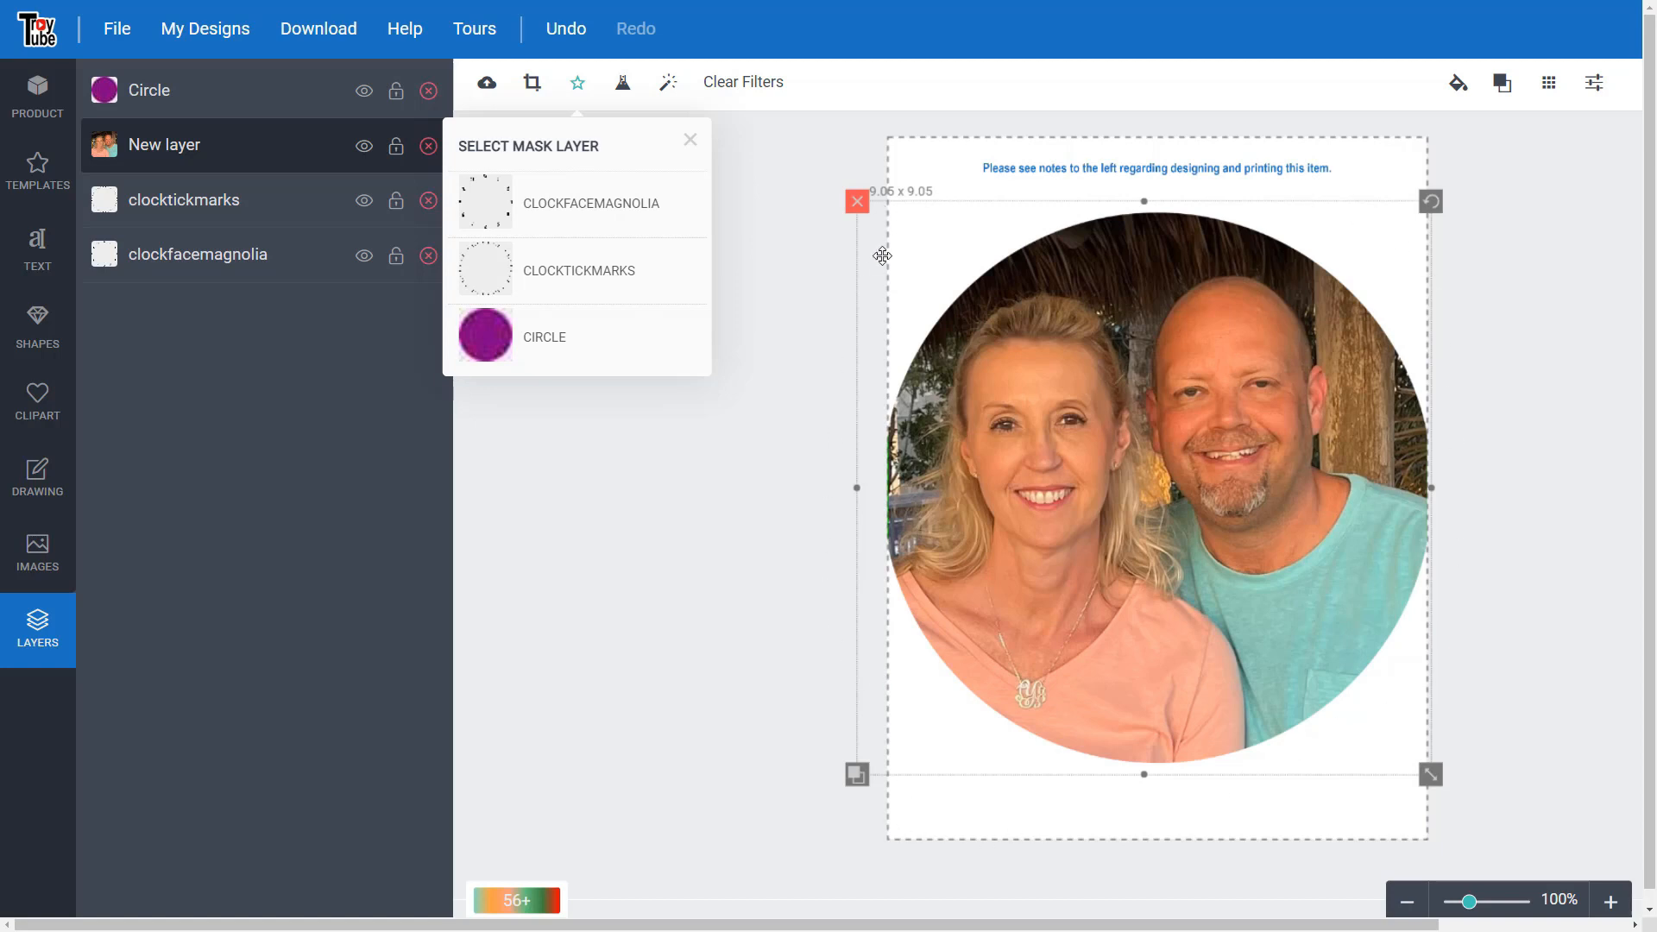
{"action": "left_click", "coordinate": [748, 179]}
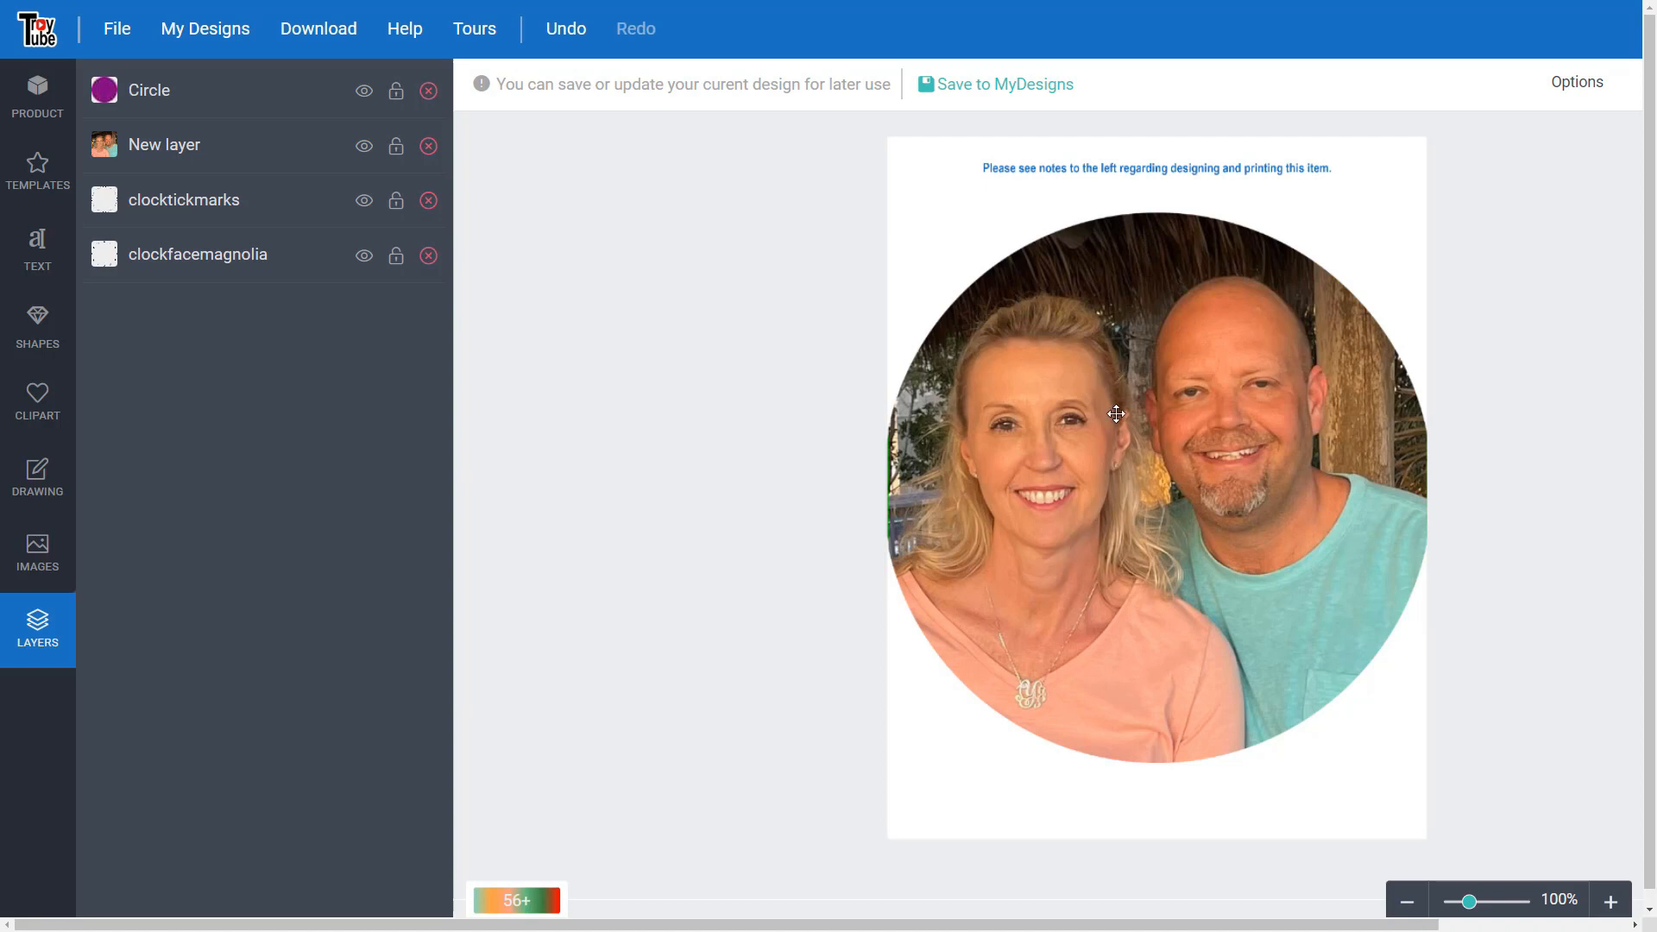
- Remove the Circle layer and move the photo layer beneath the clocktickmarks and clockfacemagnolia layers
{"action": "left_click_drag", "start_coordinate": [101, 210], "coordinate": [97, 276]}
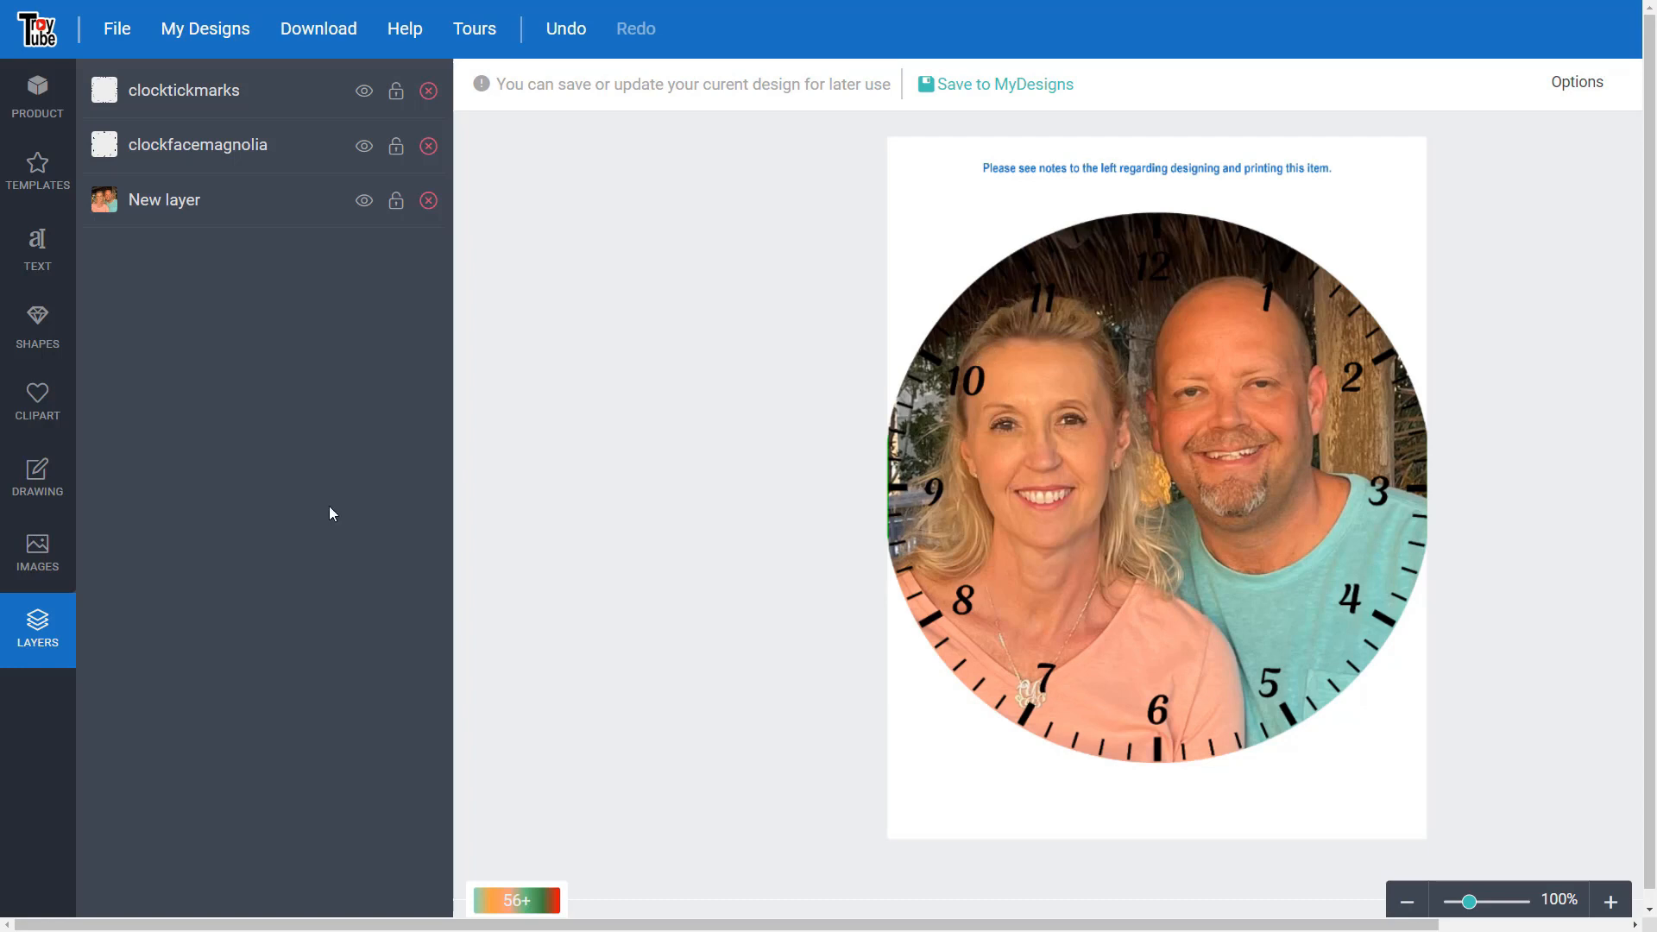
- Set the fill colour of the clocktickmarks layer to white (#ffffff)
{"action": "left_click", "coordinate": [224, 97]}
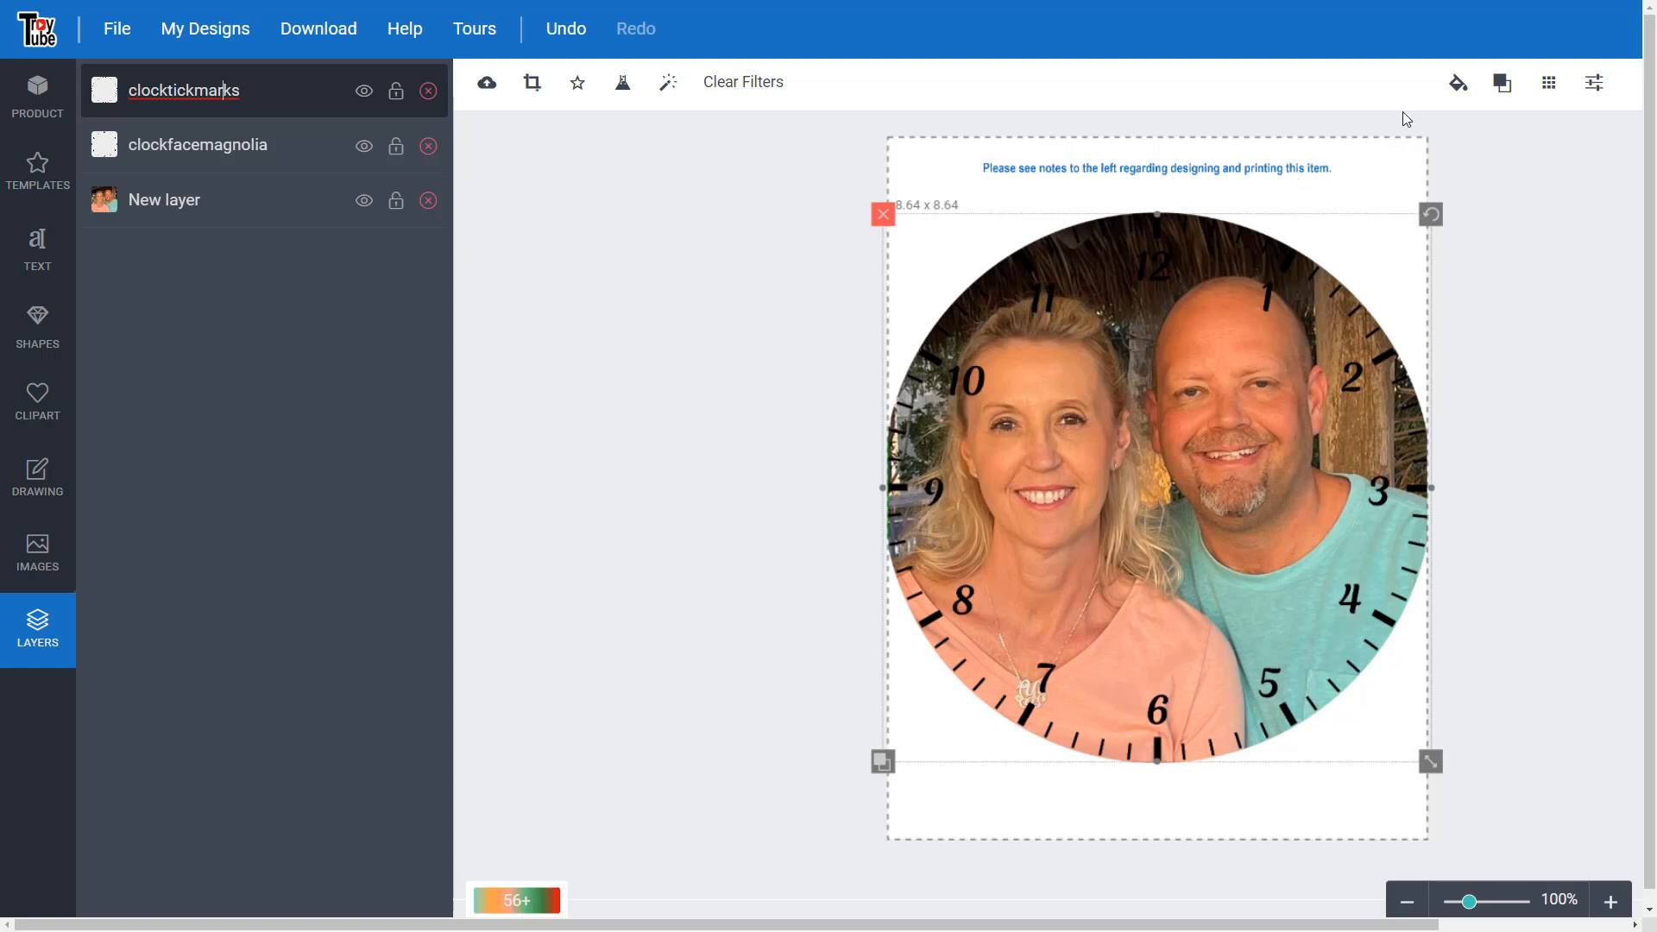
{"action": "left_click", "coordinate": [1458, 84]}
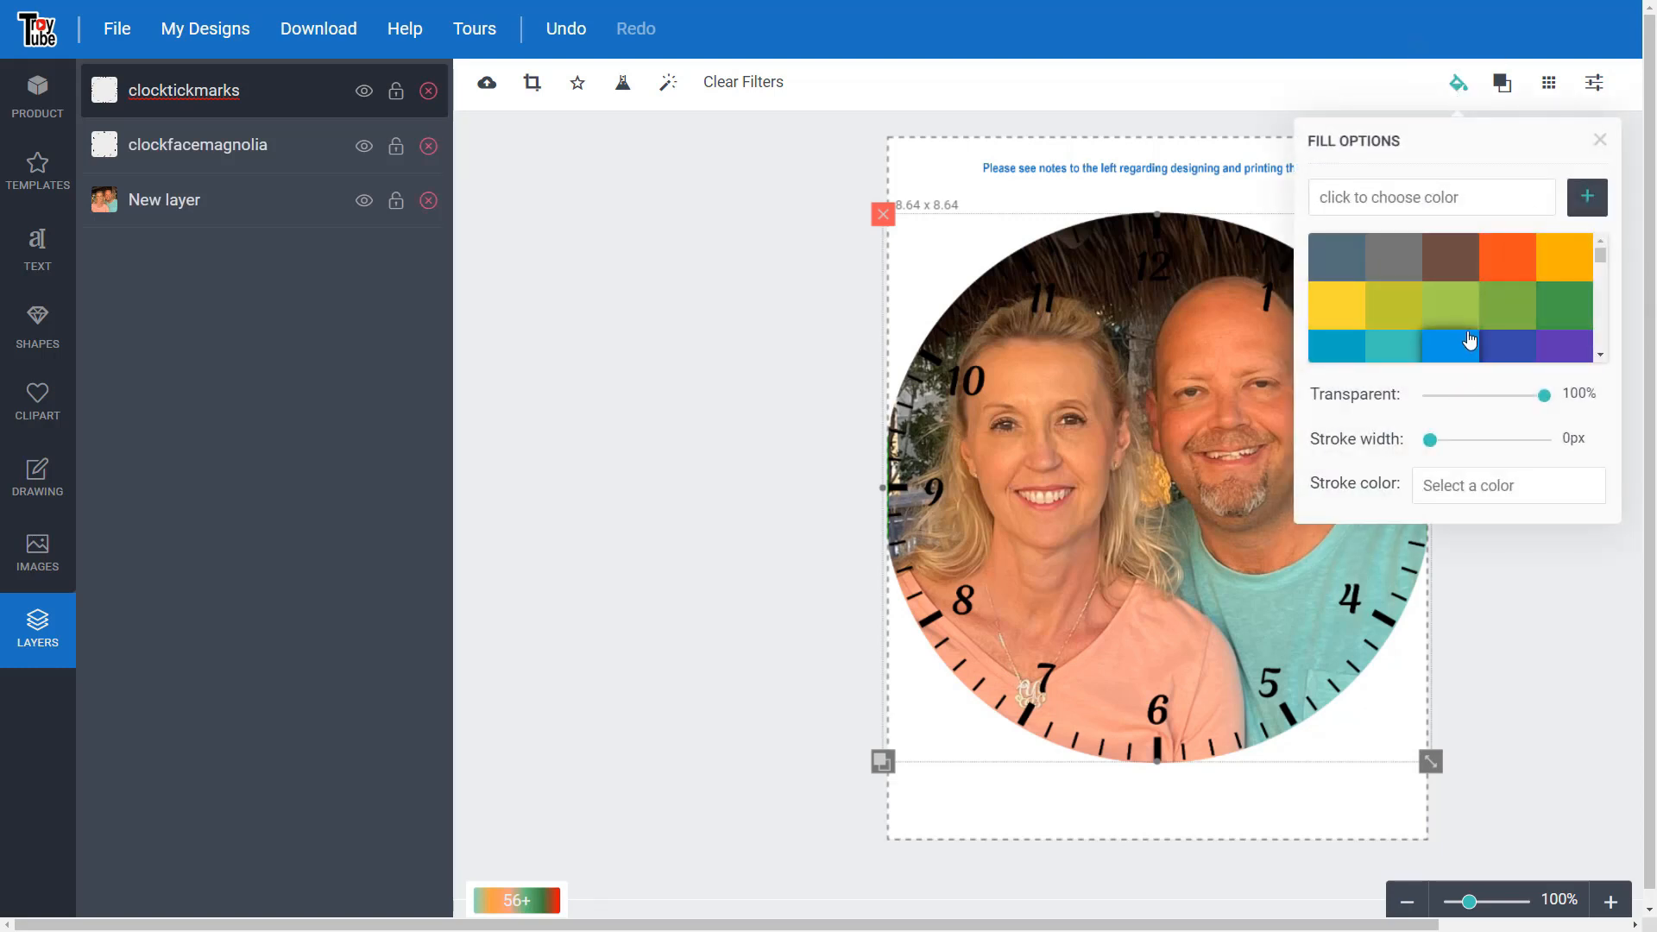
{"action": "left_click", "coordinate": [1489, 477]}
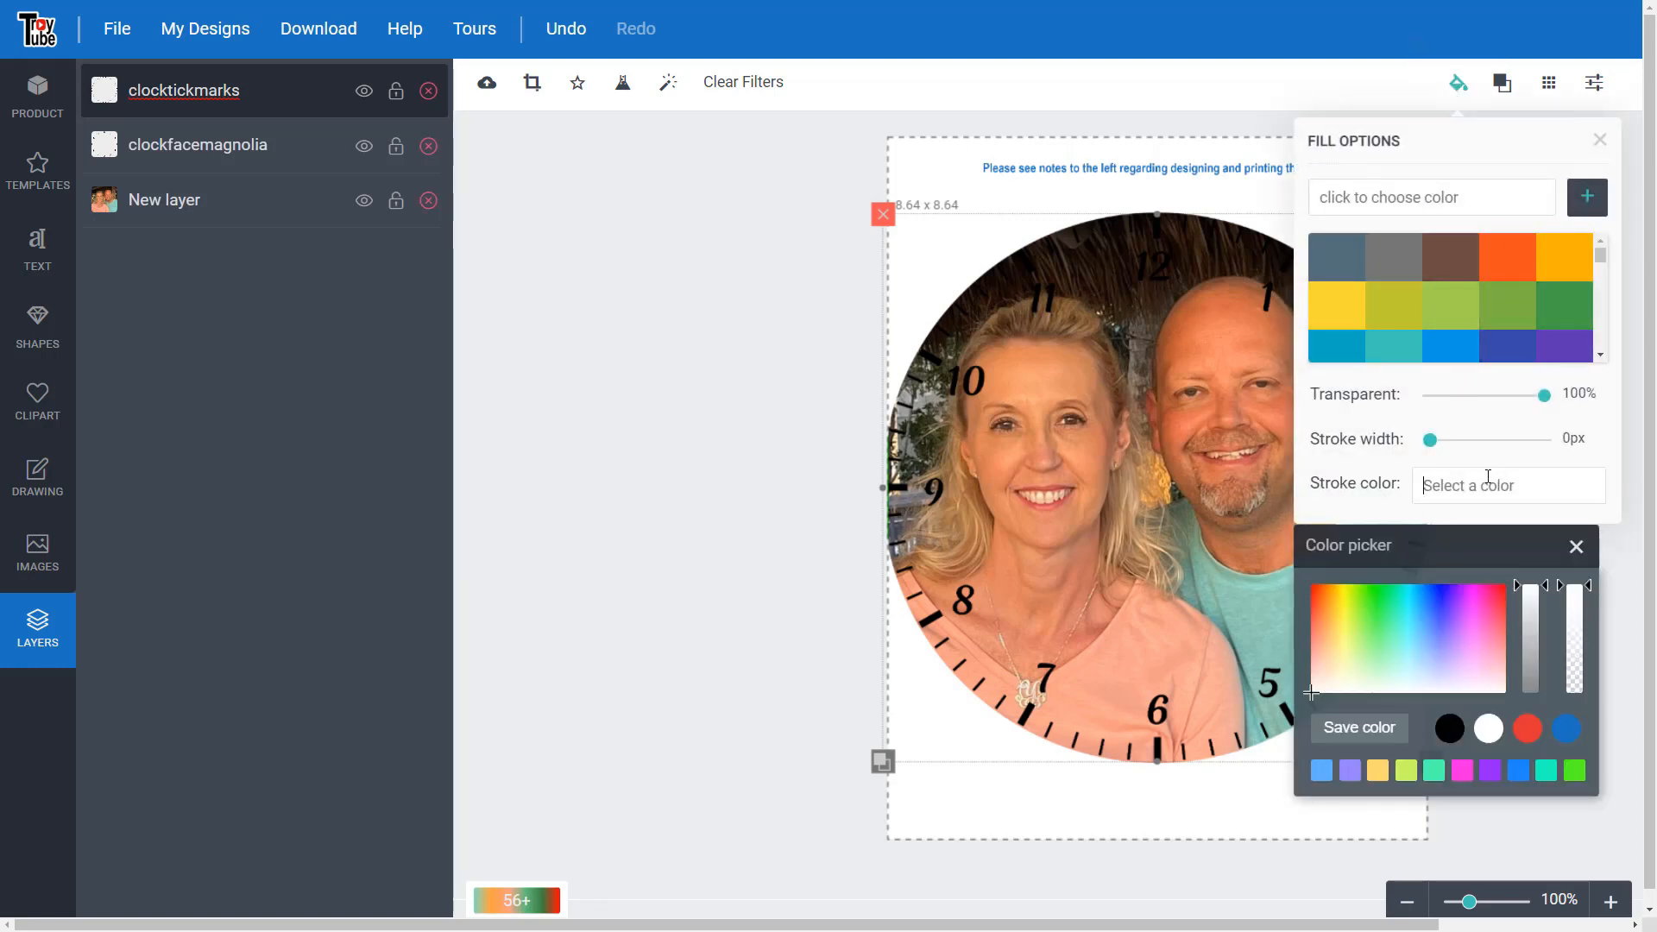
{"action": "left_click", "coordinate": [1367, 414]}
{"action": "scroll", "coordinate": [1476, 285], "scroll_direction": "down", "scroll_amount": 5}
{"action": "scroll", "coordinate": [1476, 308], "scroll_direction": "down", "scroll_amount": 5}
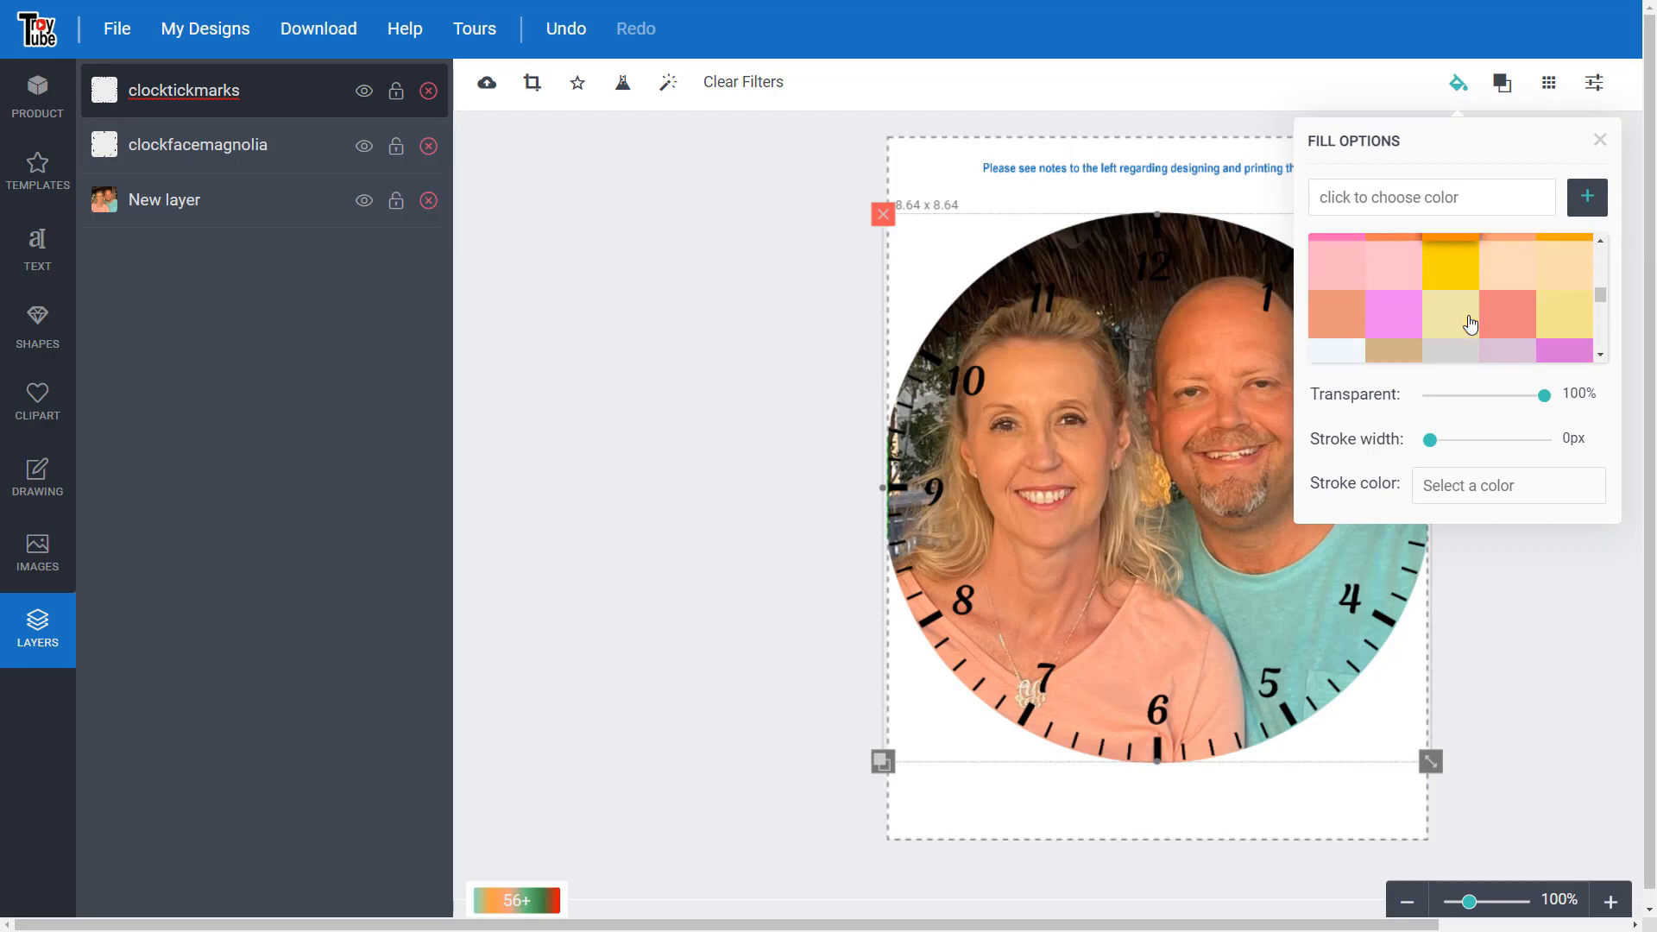
{"action": "left_click", "coordinate": [1490, 197]}
{"action": "left_click", "coordinate": [1492, 729]}
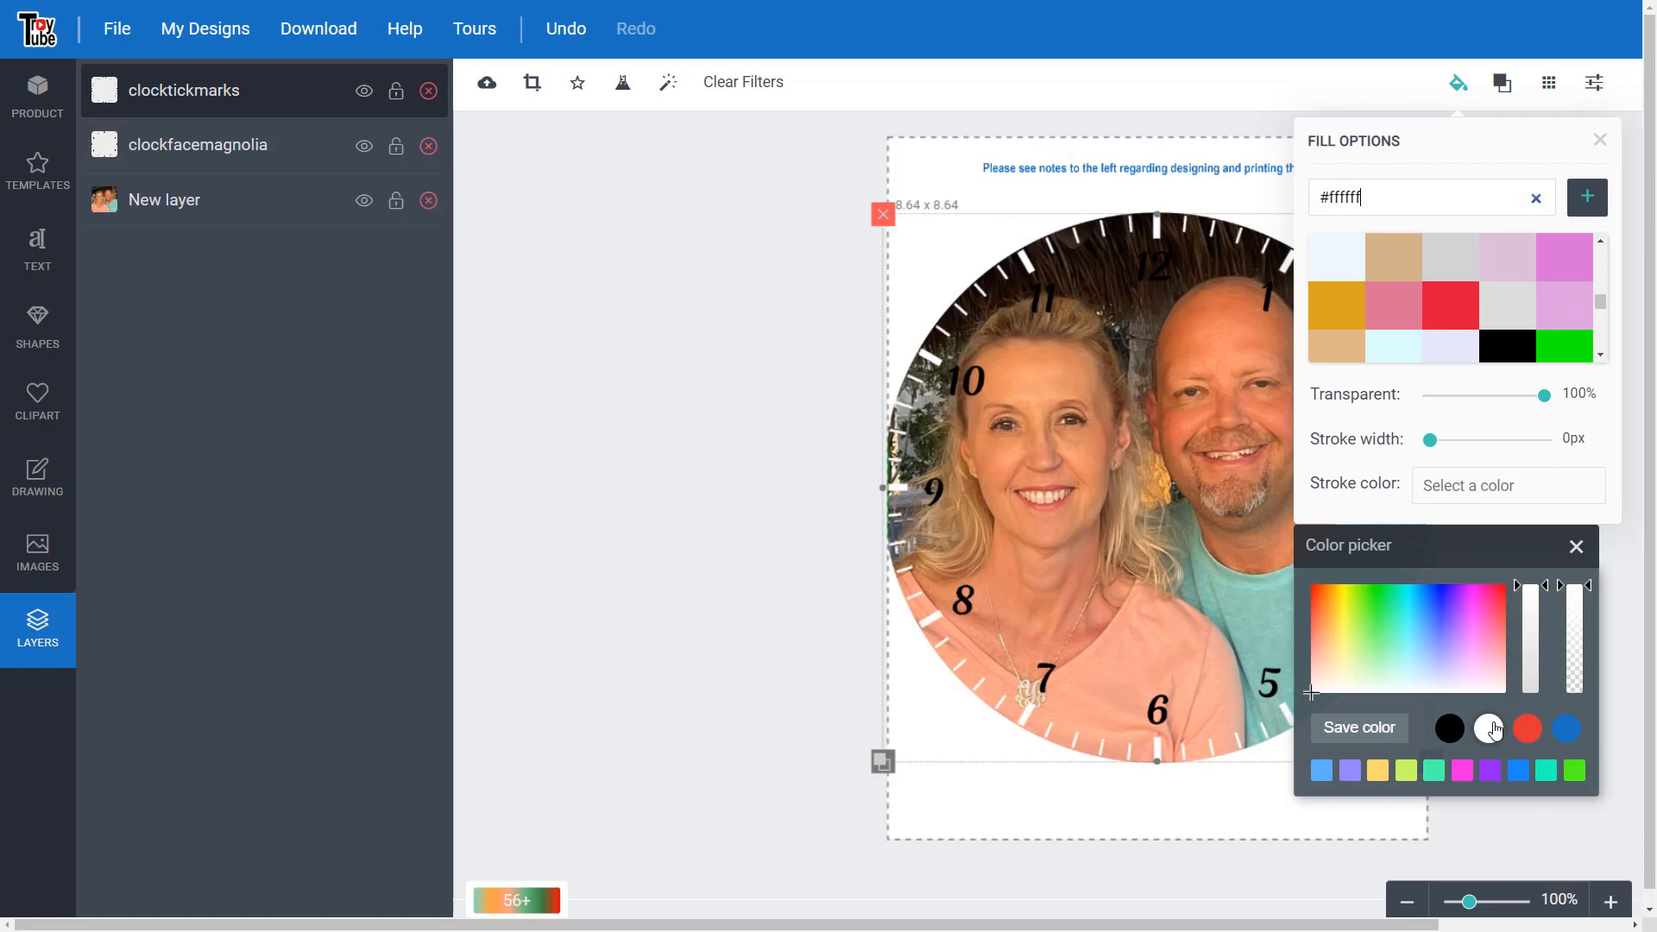
{"action": "scroll", "coordinate": [1496, 731], "scroll_direction": "down", "scroll_amount": 1}
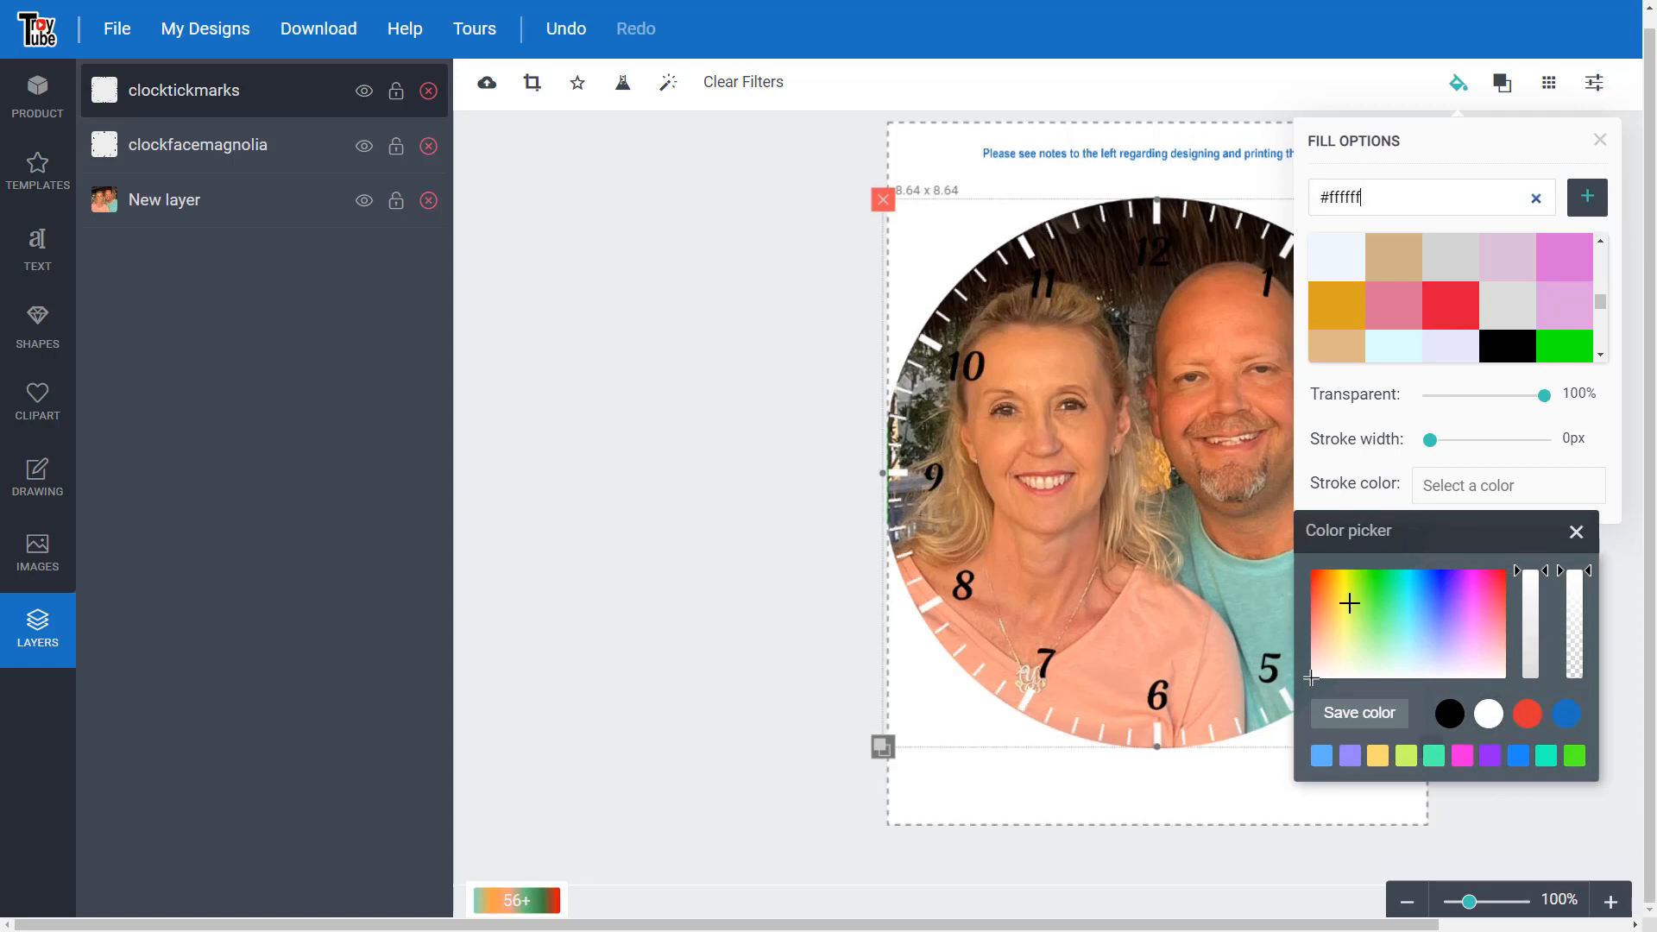
{"action": "left_click", "coordinate": [1577, 532]}
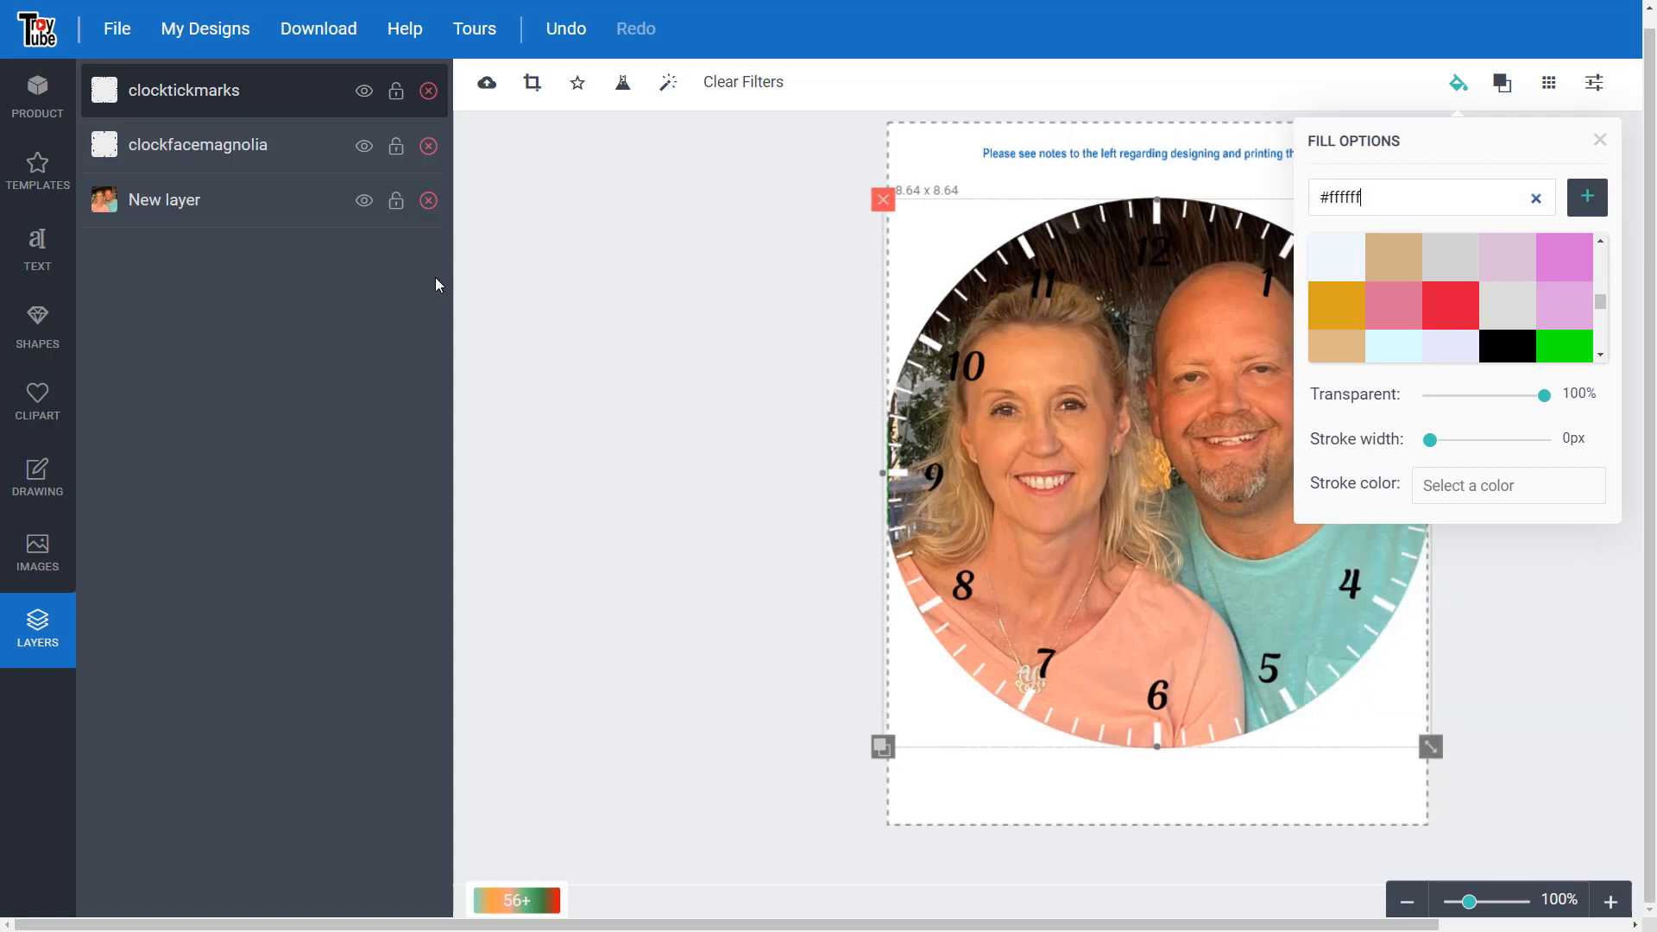
- Recolour the clockfacemagnolia numerals white and deselect them
{"action": "left_click", "coordinate": [252, 147]}
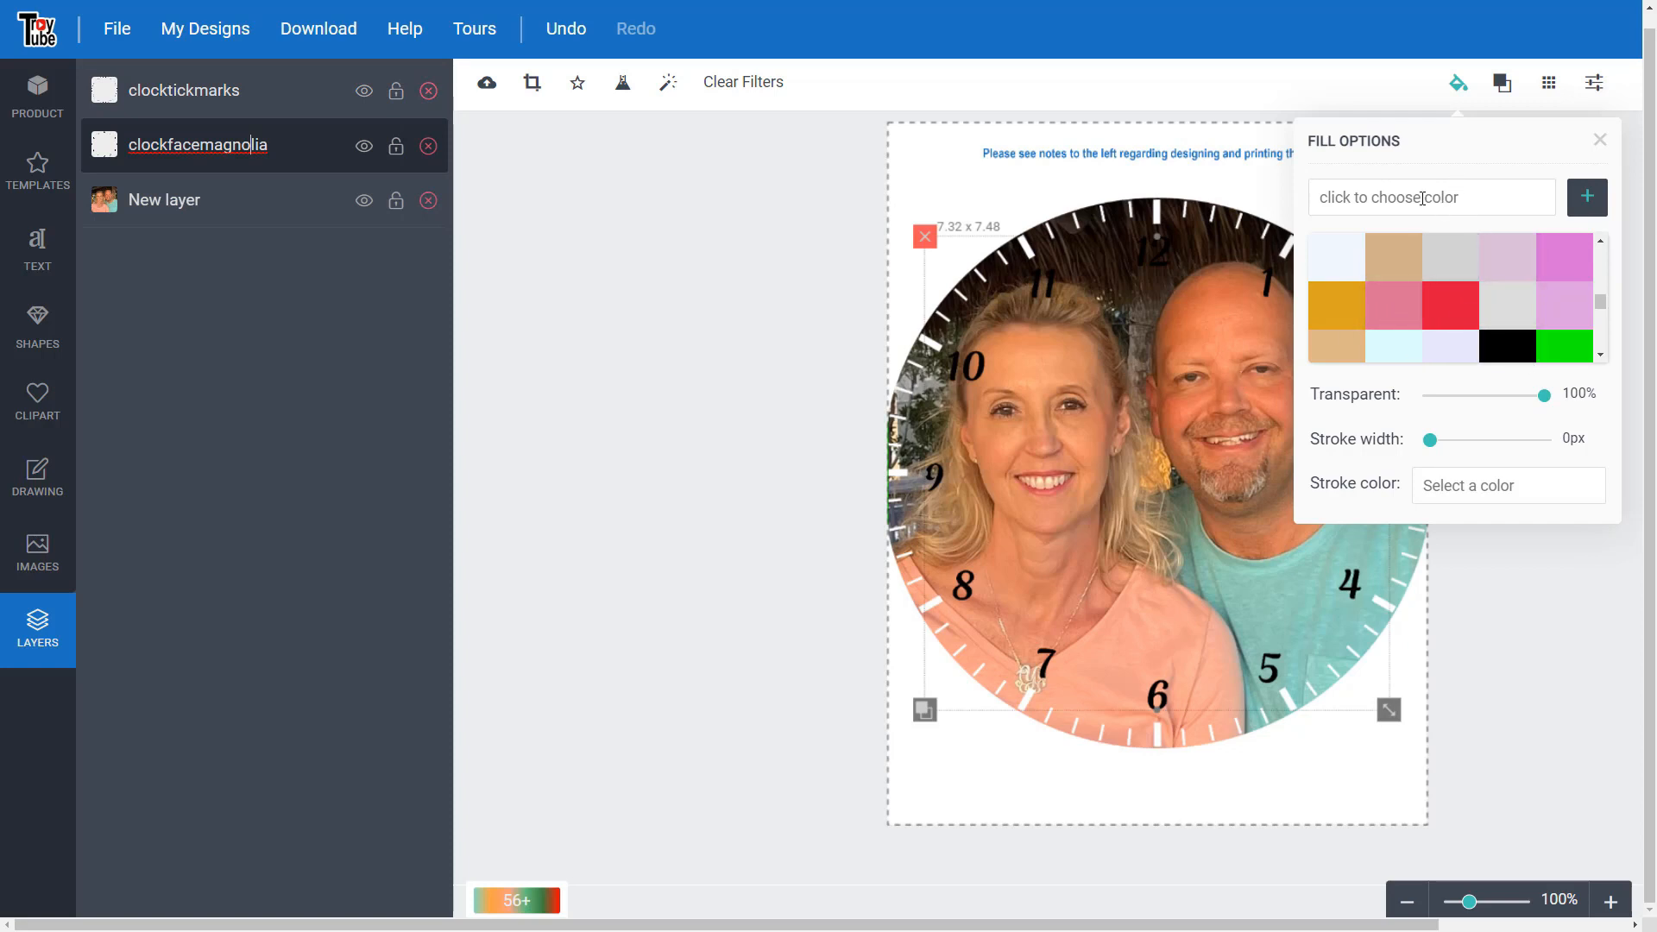
{"action": "left_click", "coordinate": [1489, 214]}
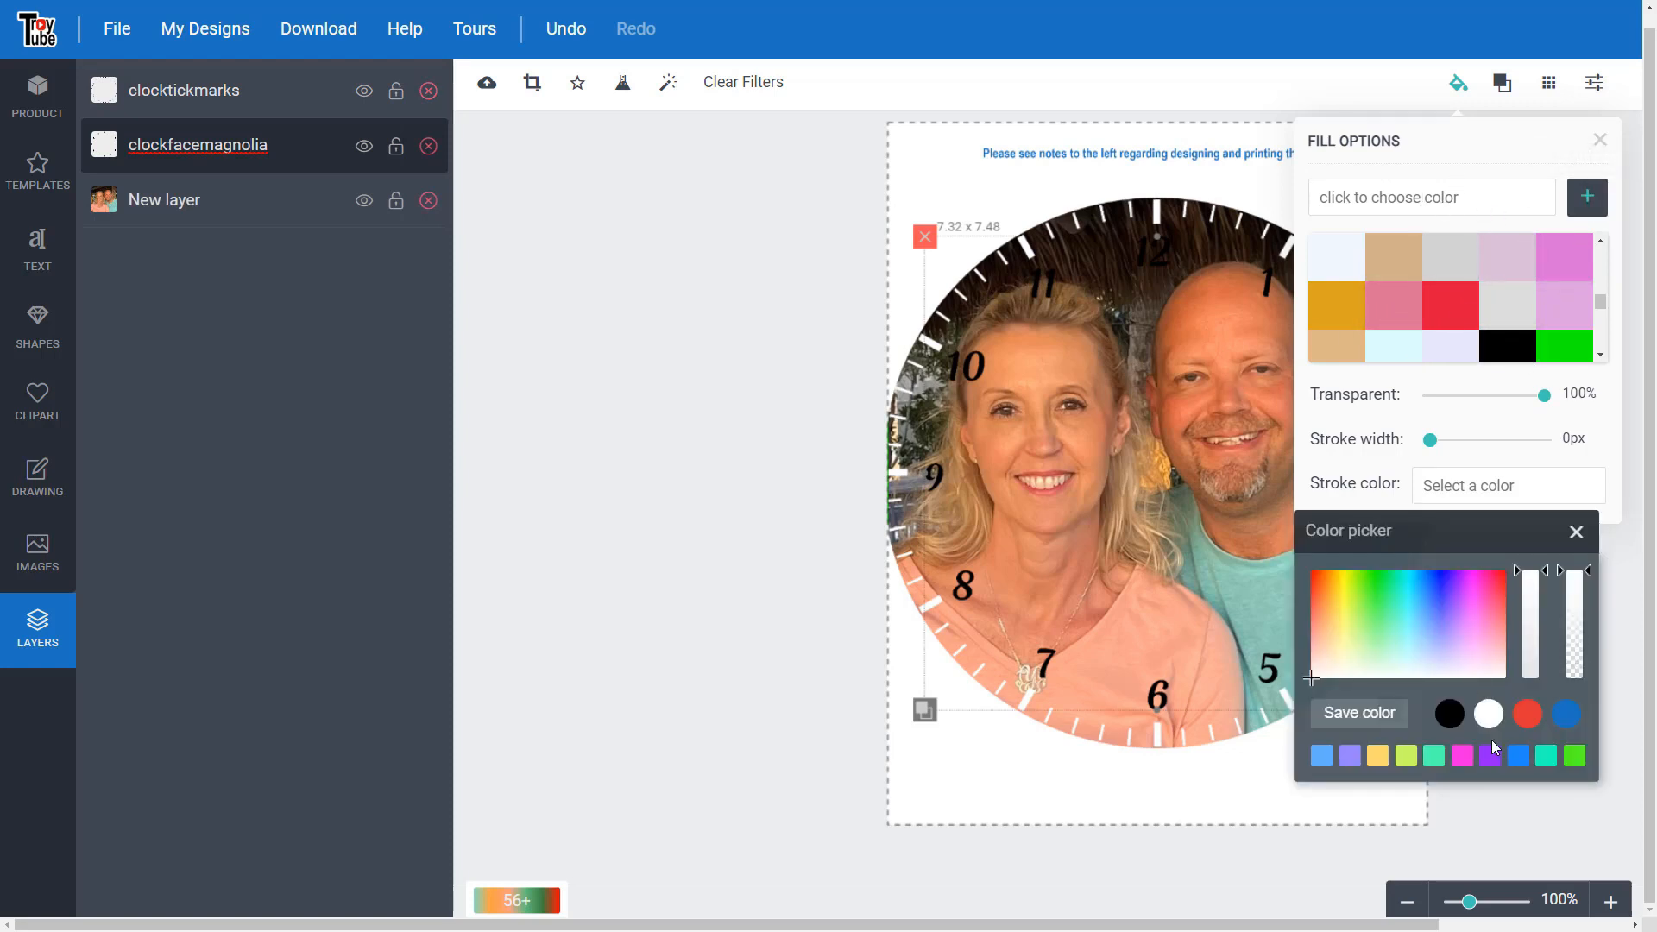
{"action": "left_click", "coordinate": [1489, 715]}
{"action": "left_click", "coordinate": [1599, 140]}
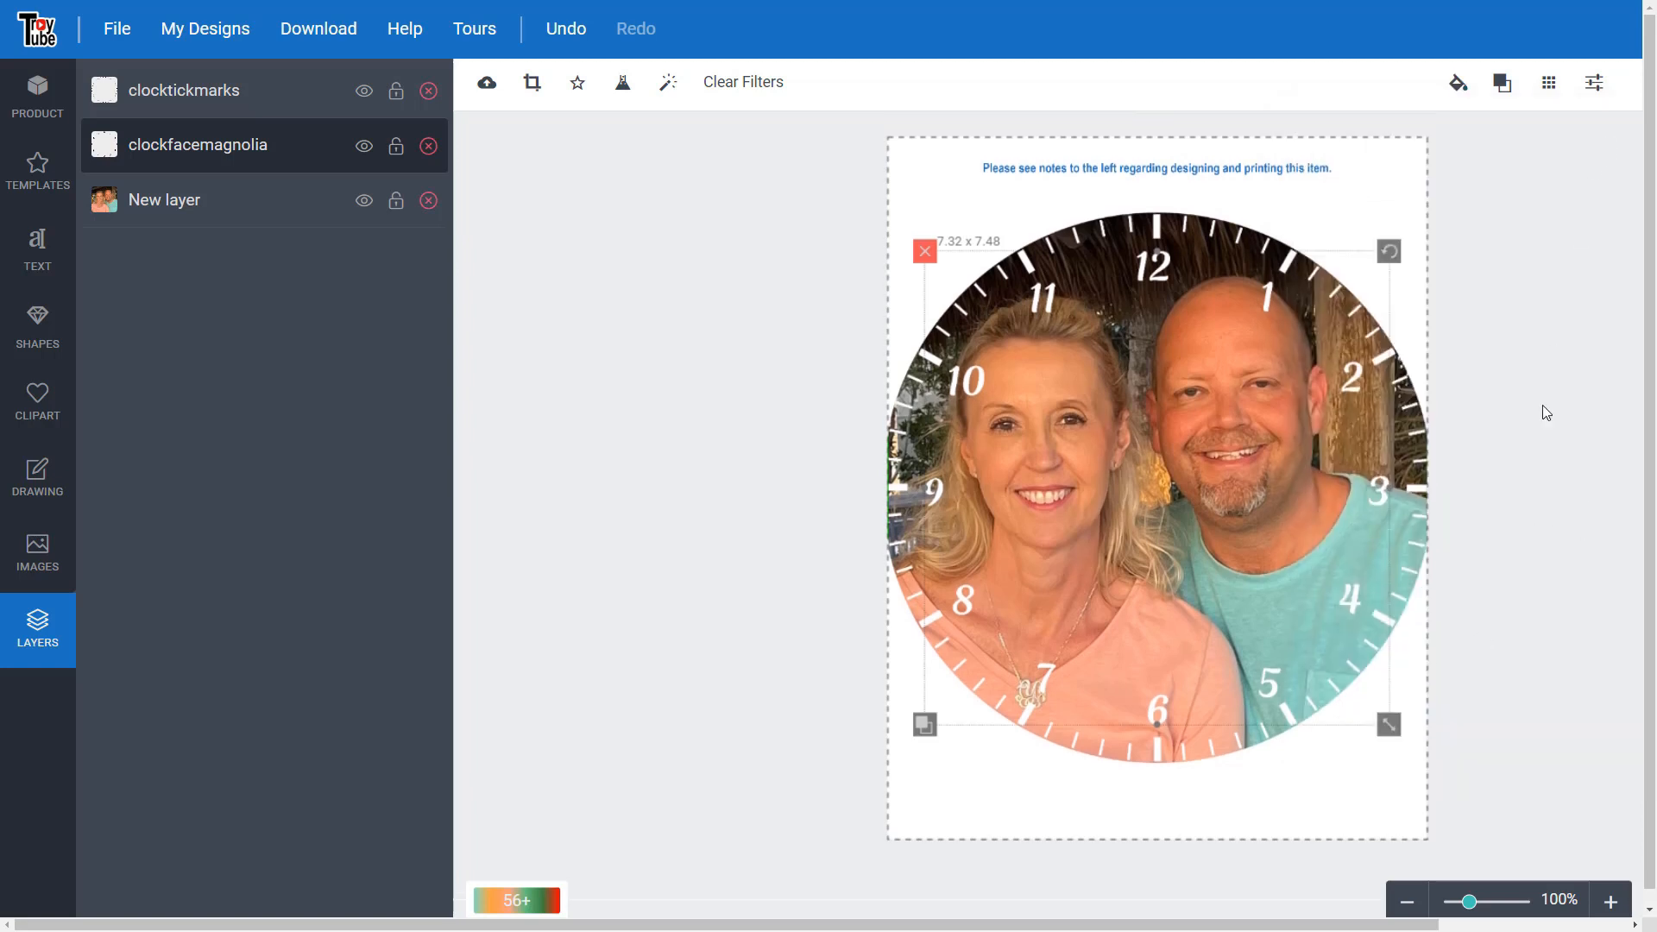
{"action": "left_click", "coordinate": [748, 415]}
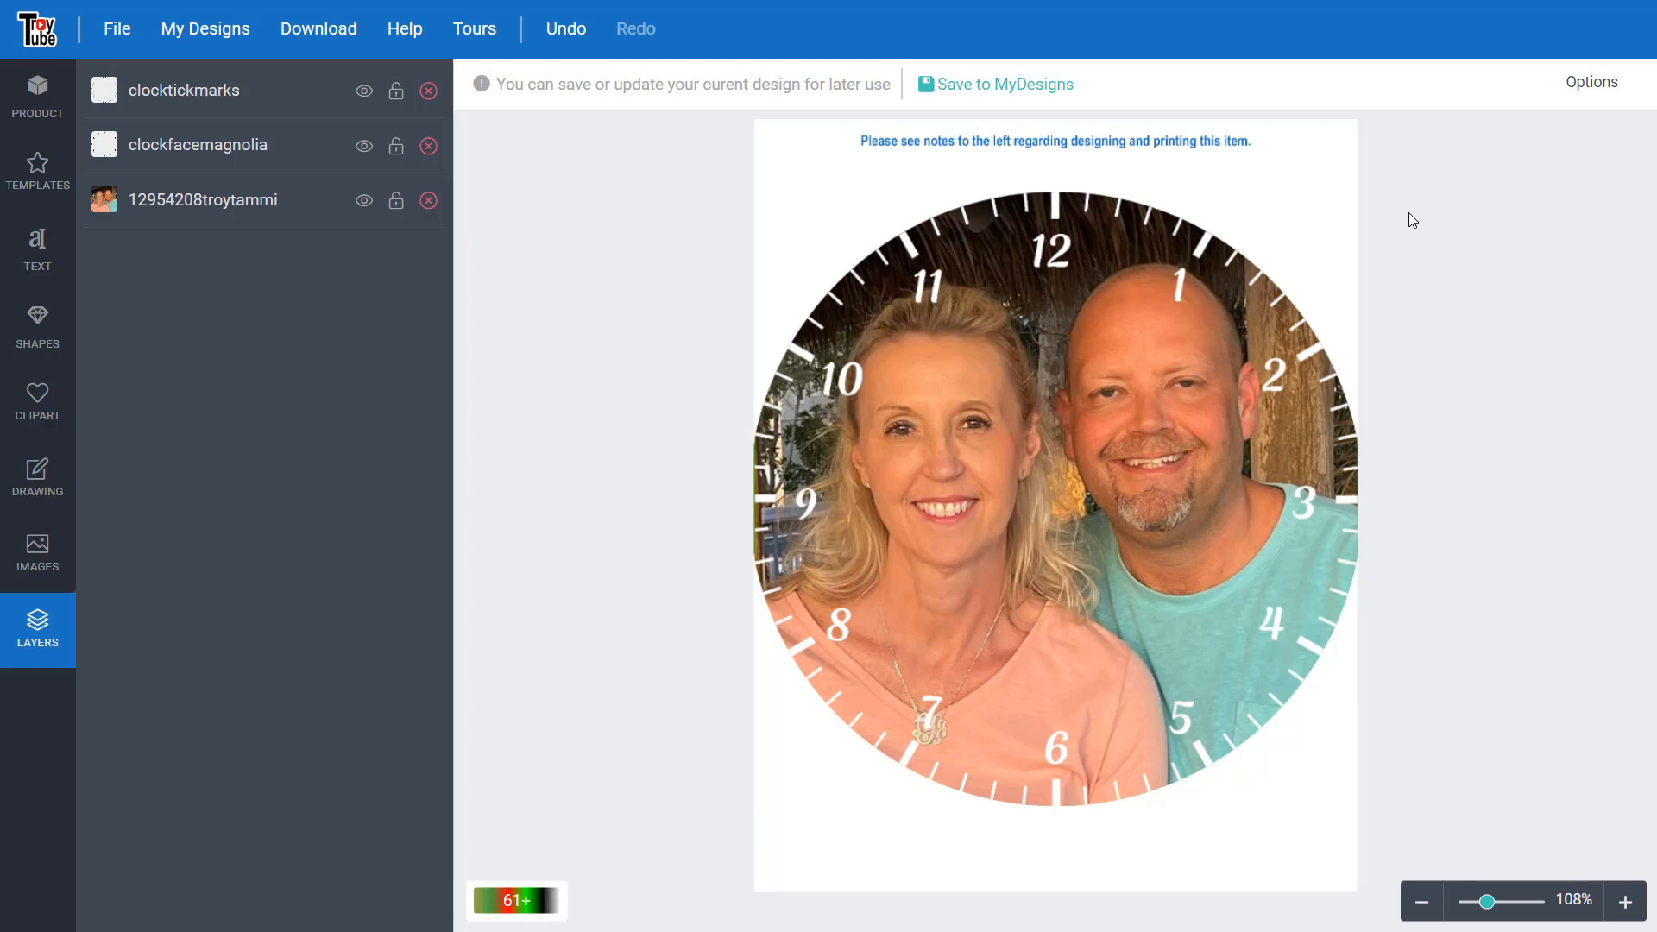
- Change the product layout to 8 1/8" Wall Clock Kit Layout For Pressing
{"action": "left_click_drag", "start_coordinate": [1409, 212], "coordinate": [665, 850]}
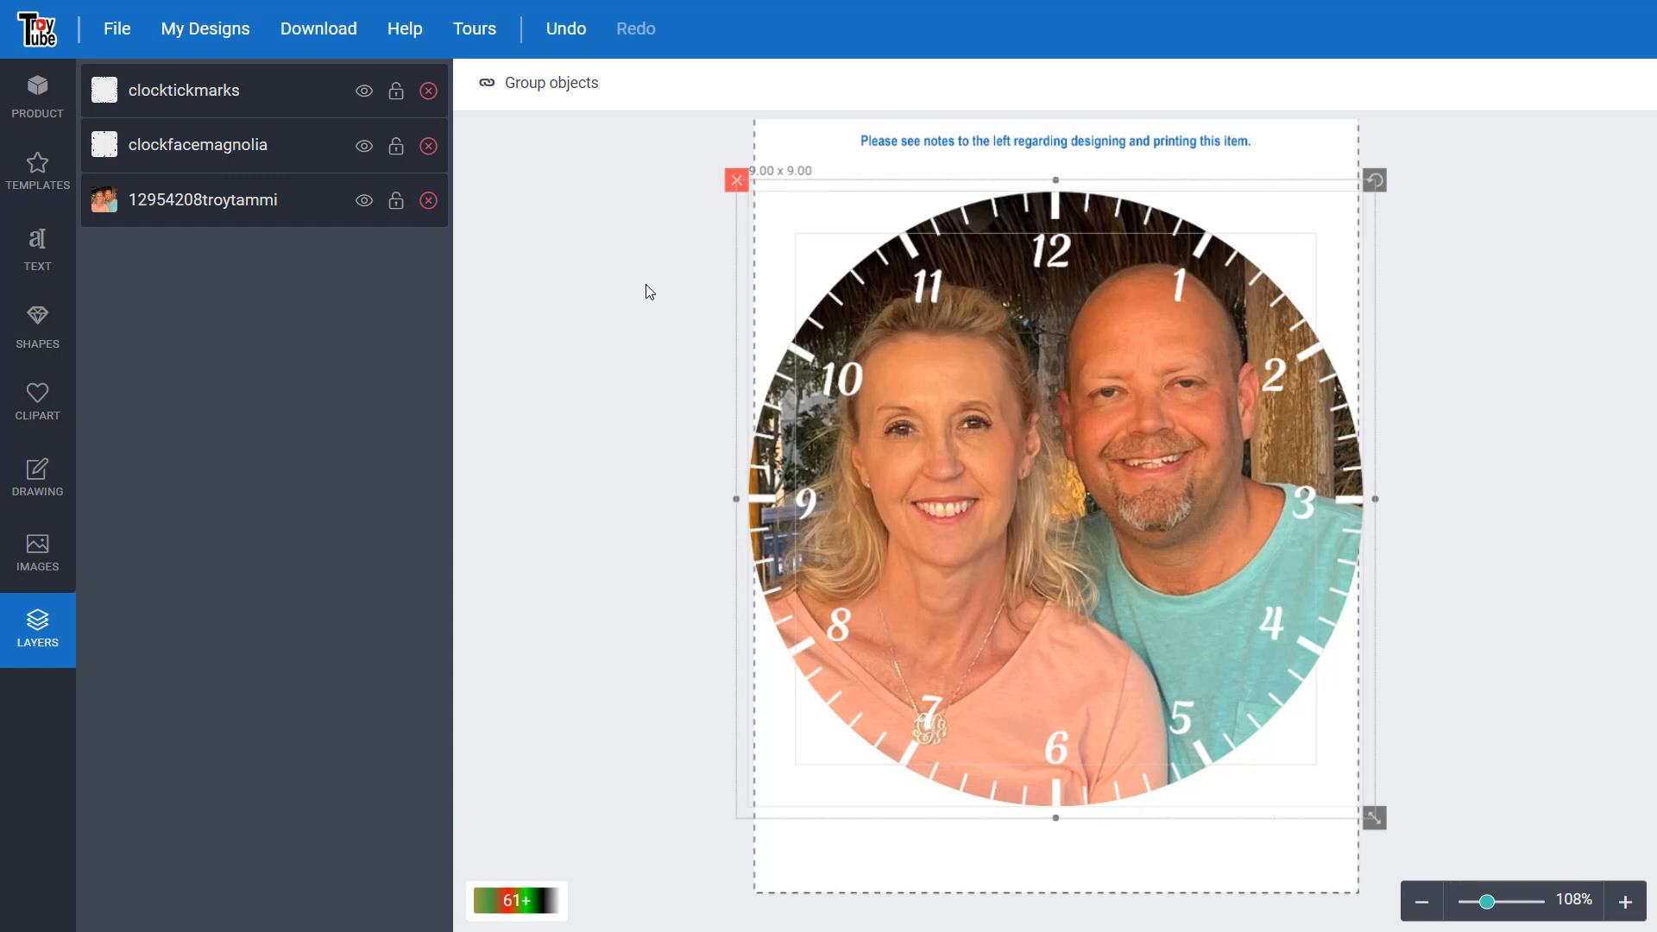
{"action": "left_click", "coordinate": [681, 270]}
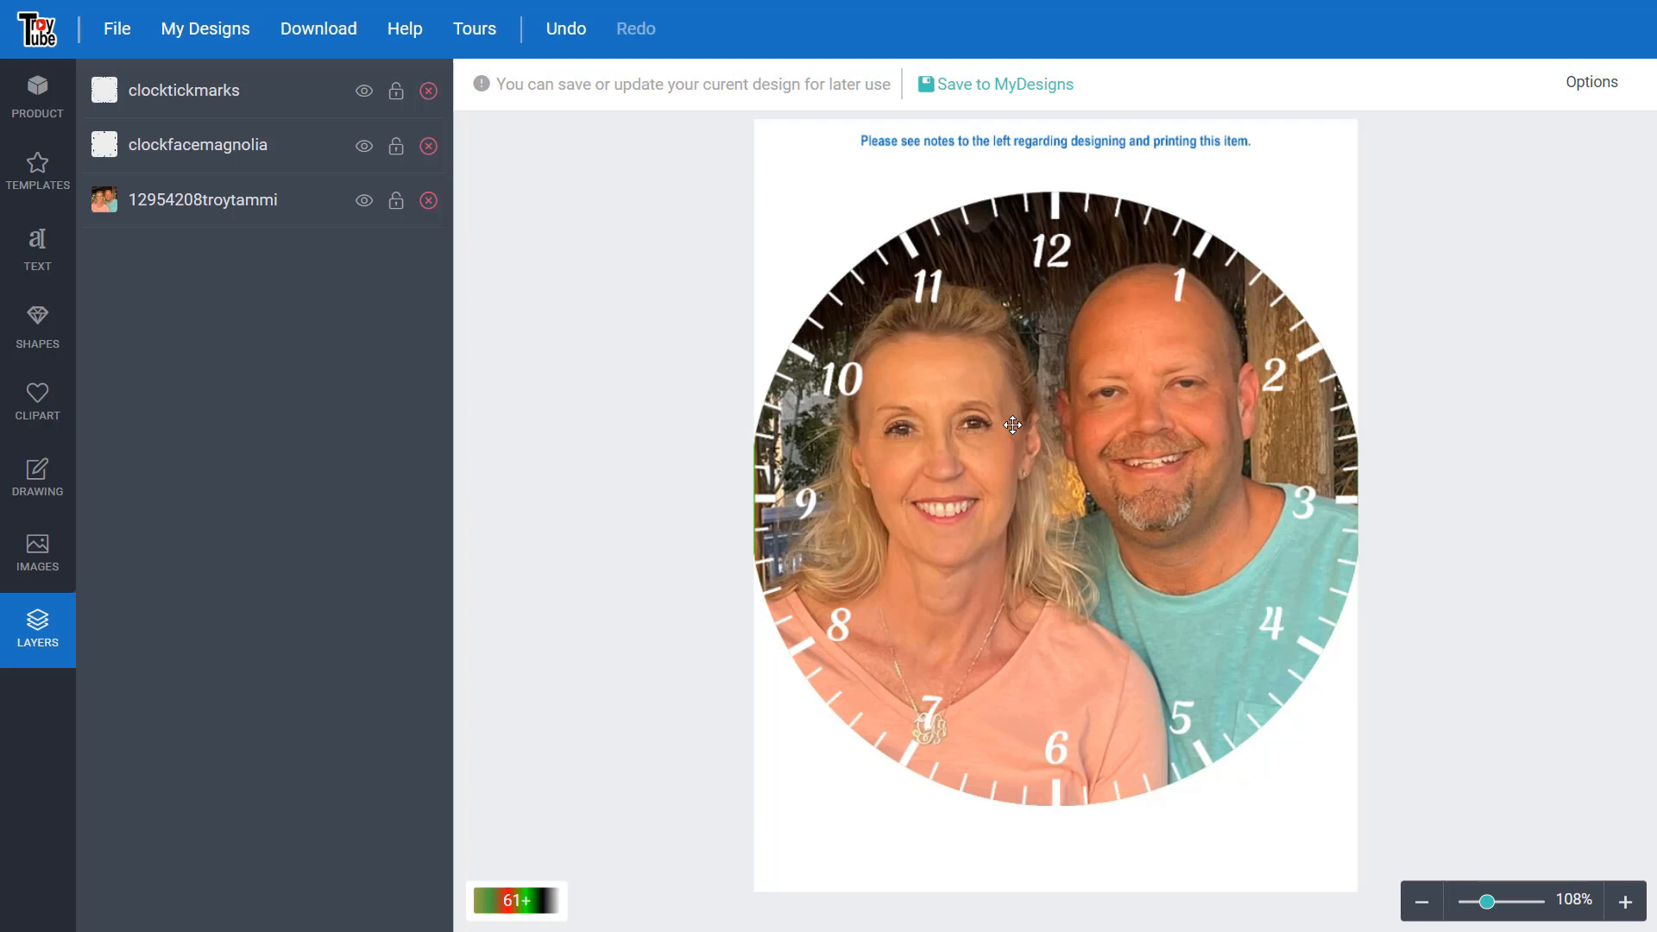
{"action": "left_click", "coordinate": [39, 97]}
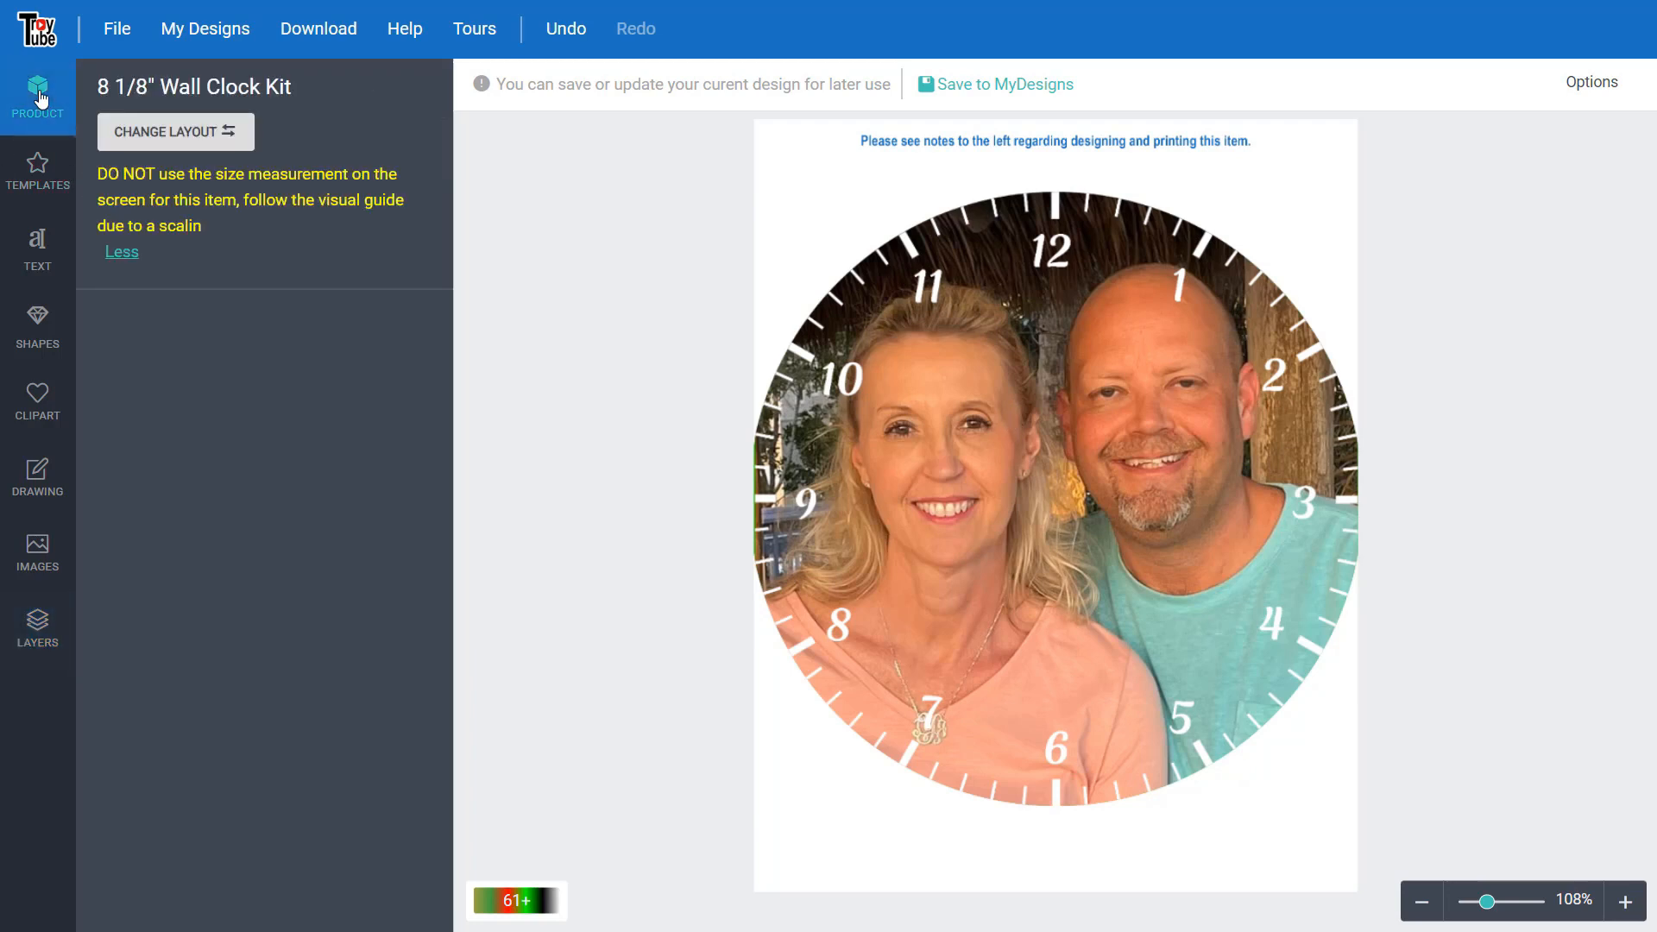
{"action": "left_click", "coordinate": [191, 130]}
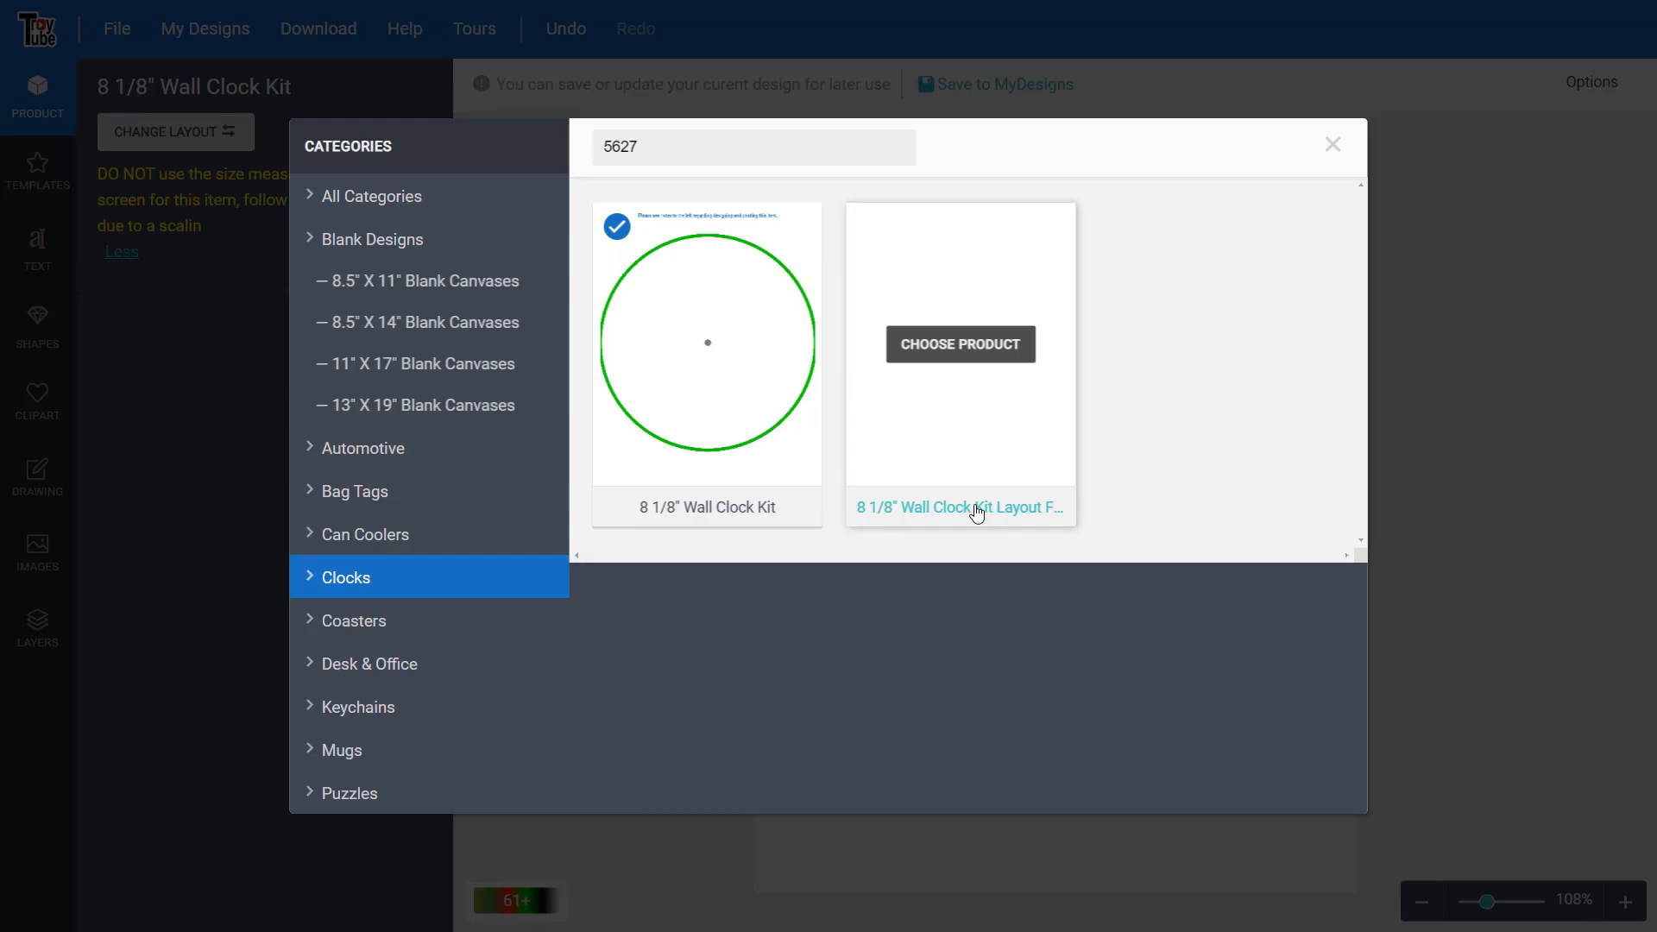
{"action": "left_click", "coordinate": [966, 356]}
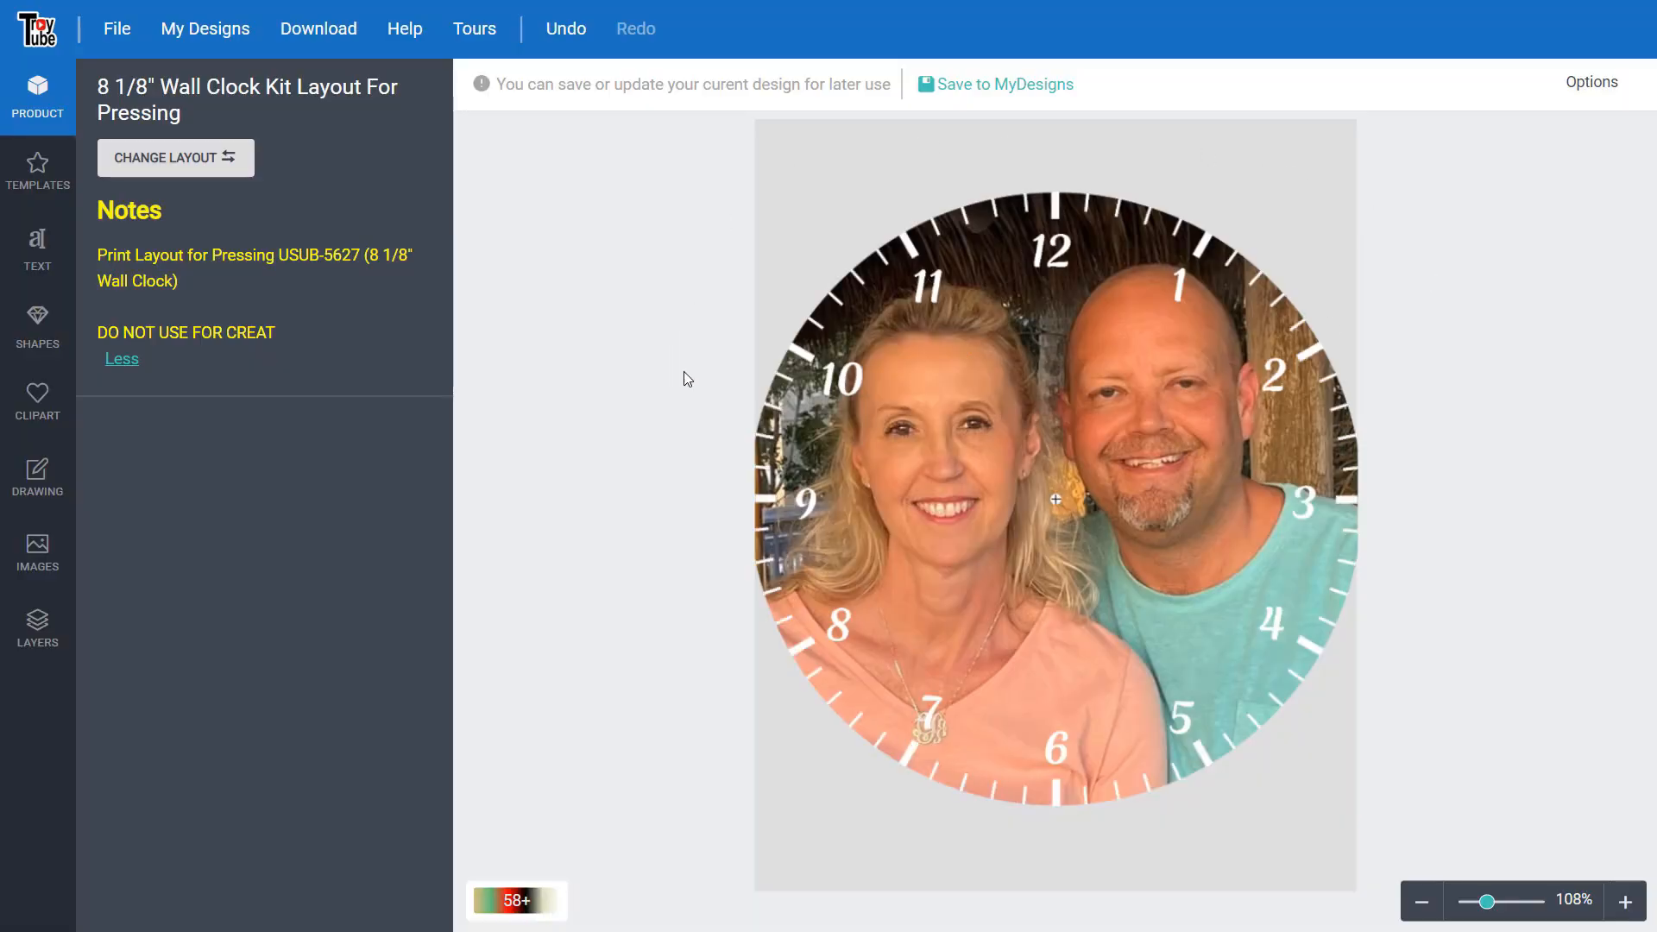
- Hide the tick marks, numerals and photo layers to examine the bare pressing layout, and make all three visible again
{"action": "left_click", "coordinate": [37, 626]}
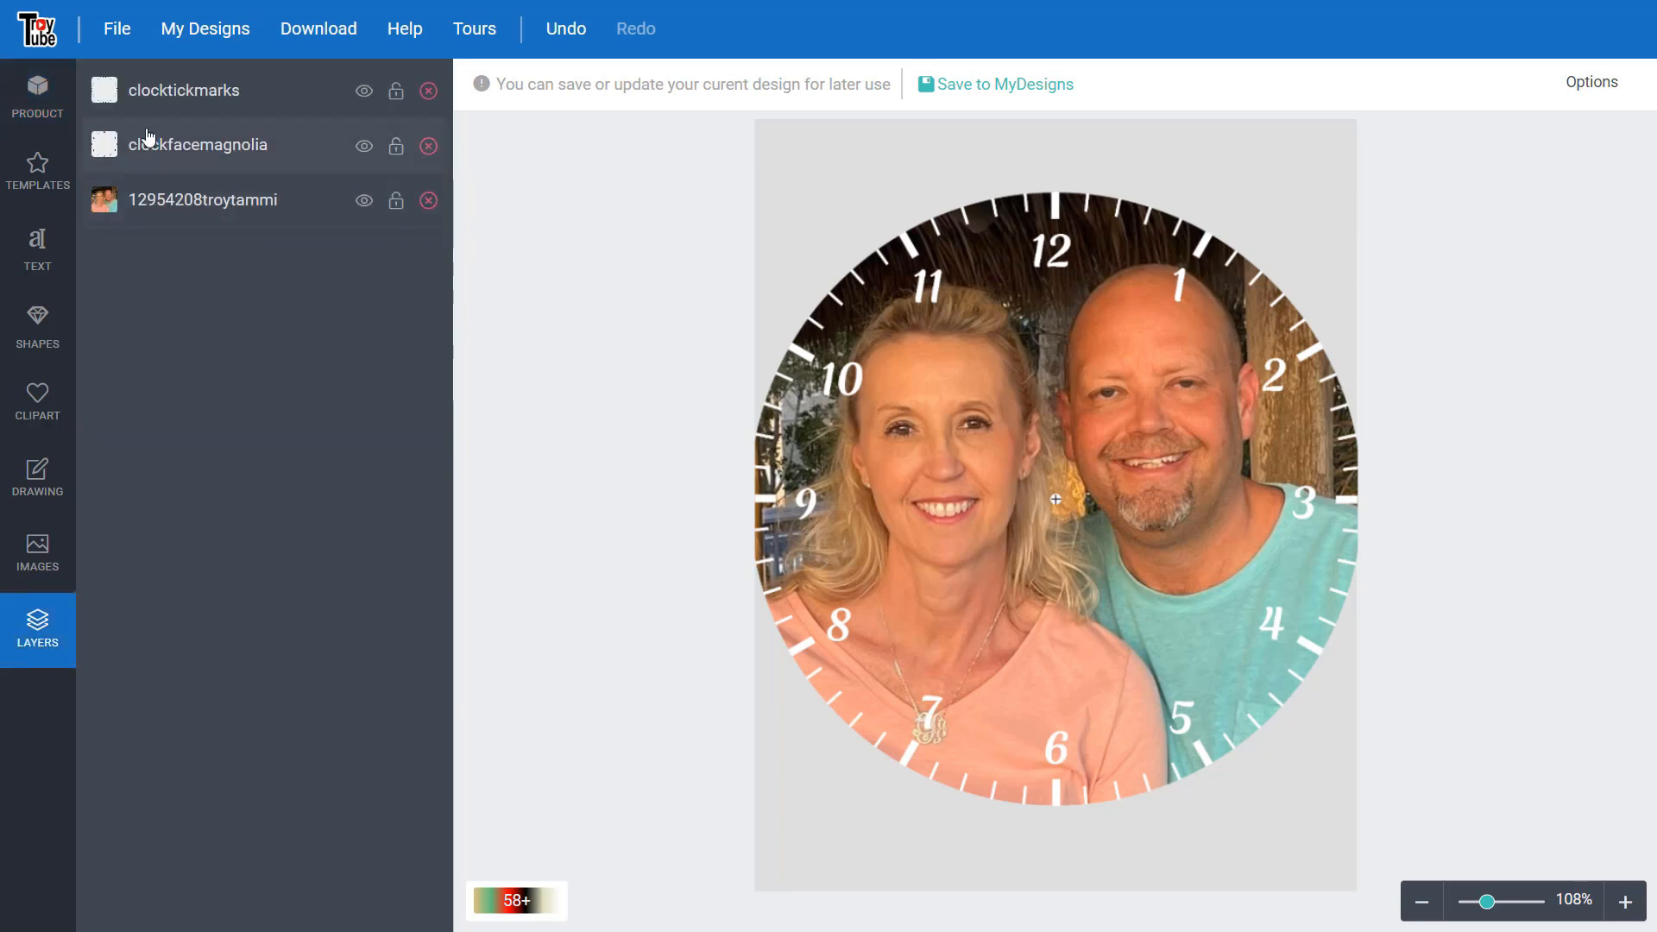
{"action": "left_click", "coordinate": [365, 90]}
{"action": "left_click", "coordinate": [364, 146]}
{"action": "left_click", "coordinate": [364, 200]}
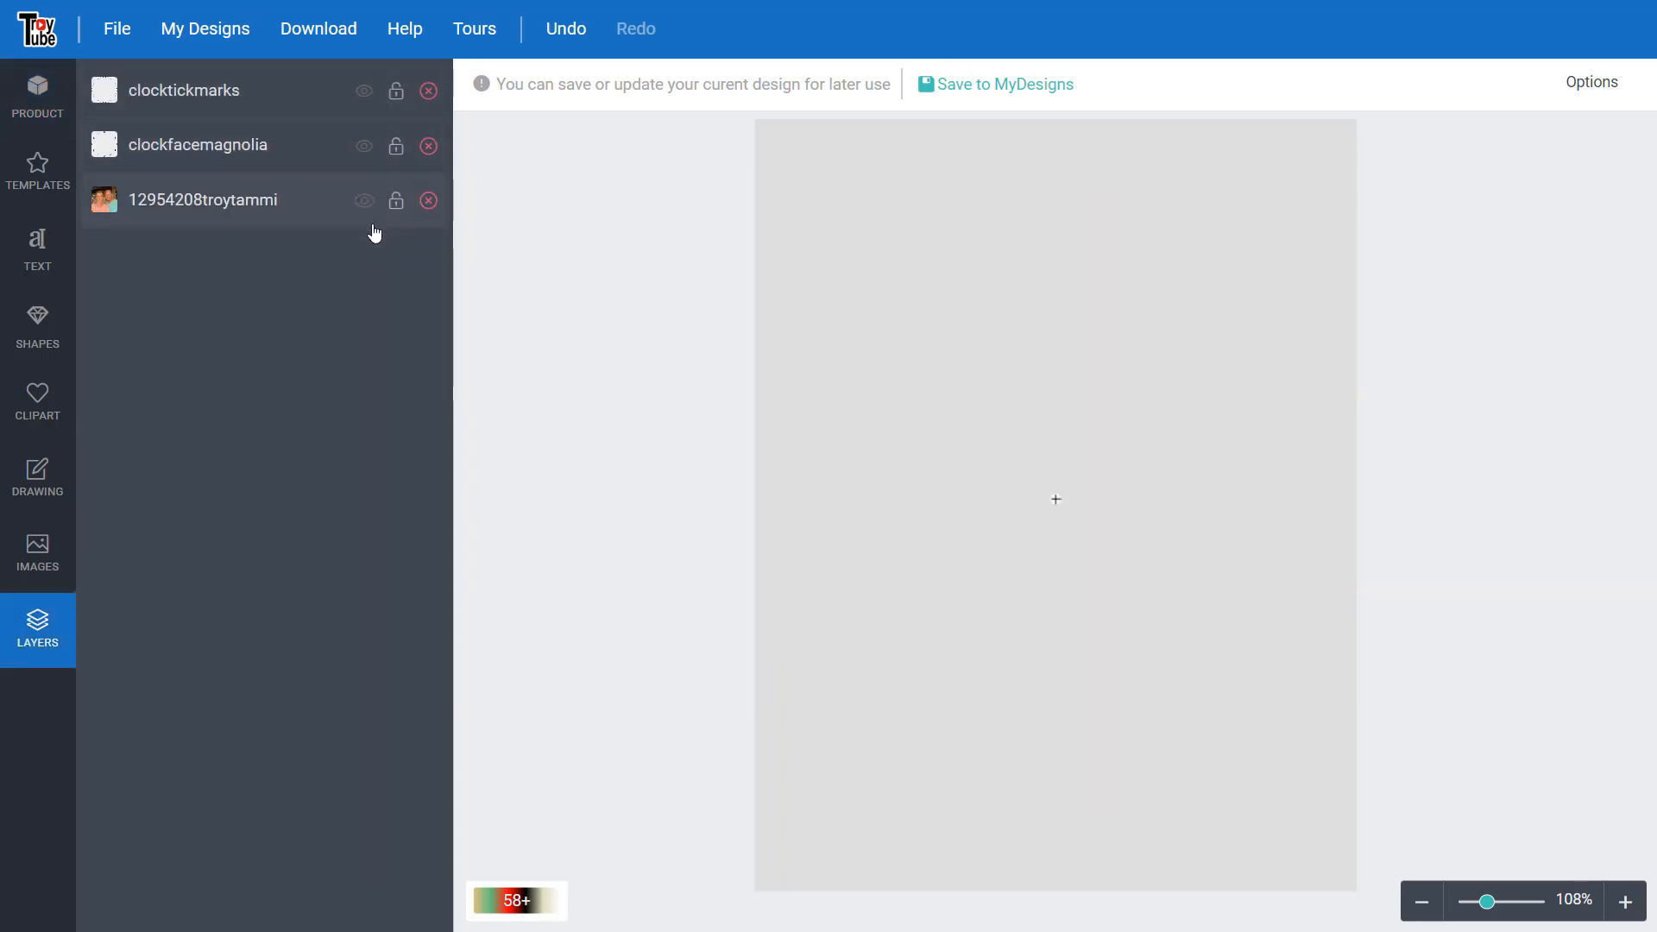
{"action": "left_click", "coordinate": [396, 92]}
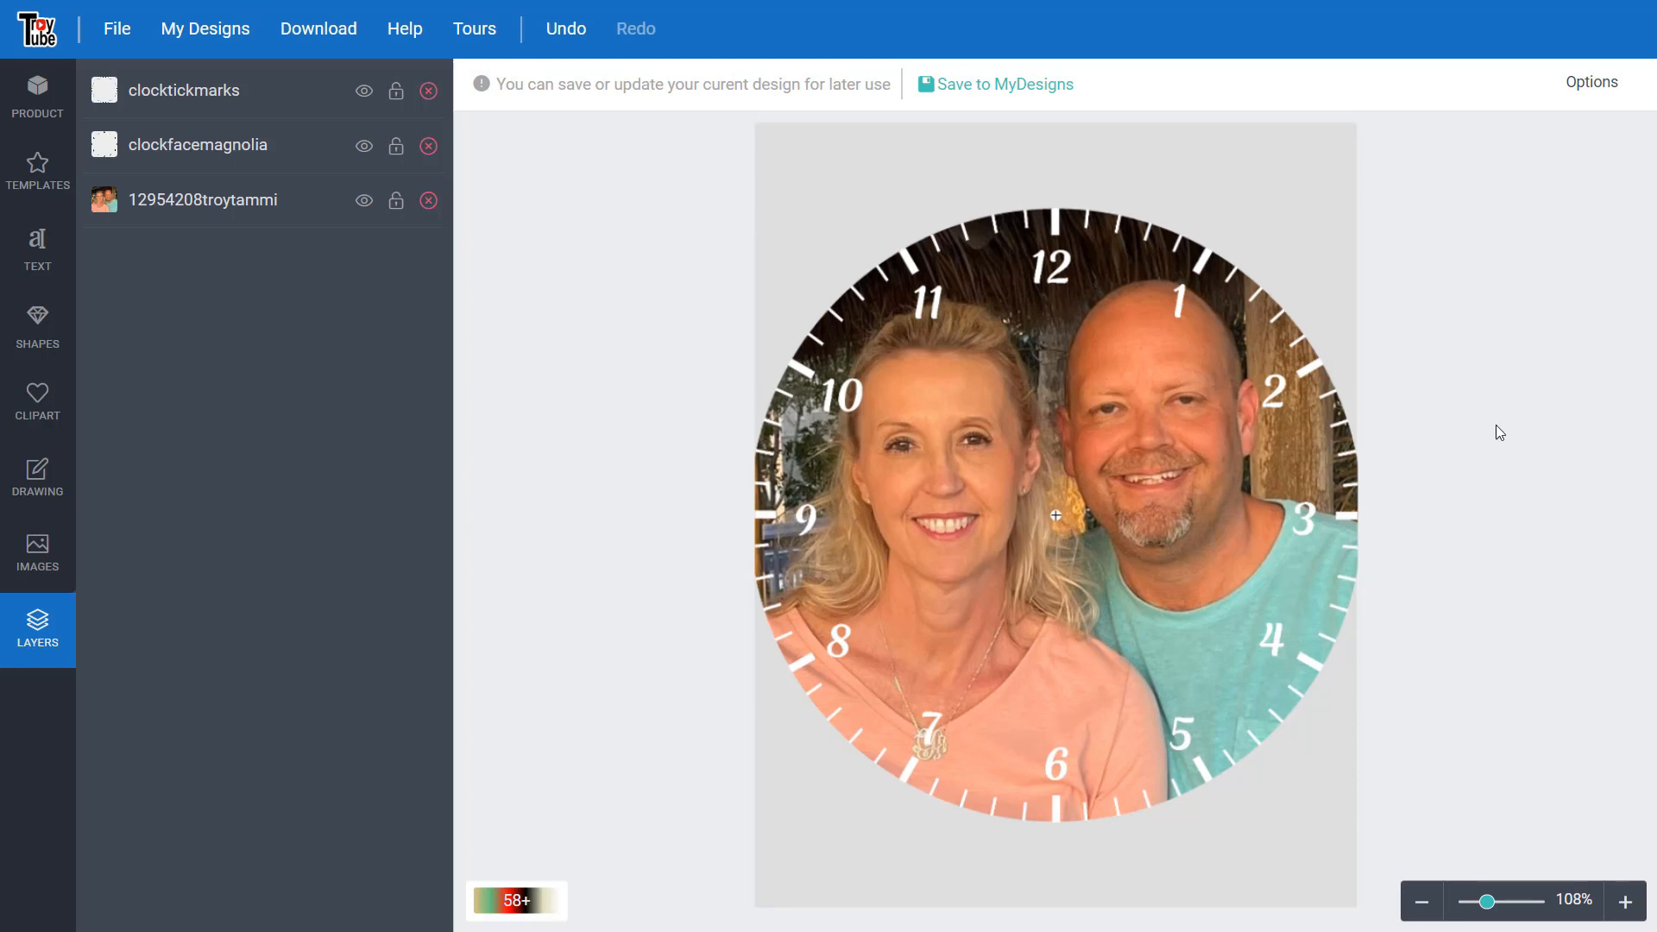
- Mirror the circular photo horizontally by switching on Flip X for its layer
{"action": "scroll", "coordinate": [1488, 450], "scroll_direction": "down", "scroll_amount": 1}
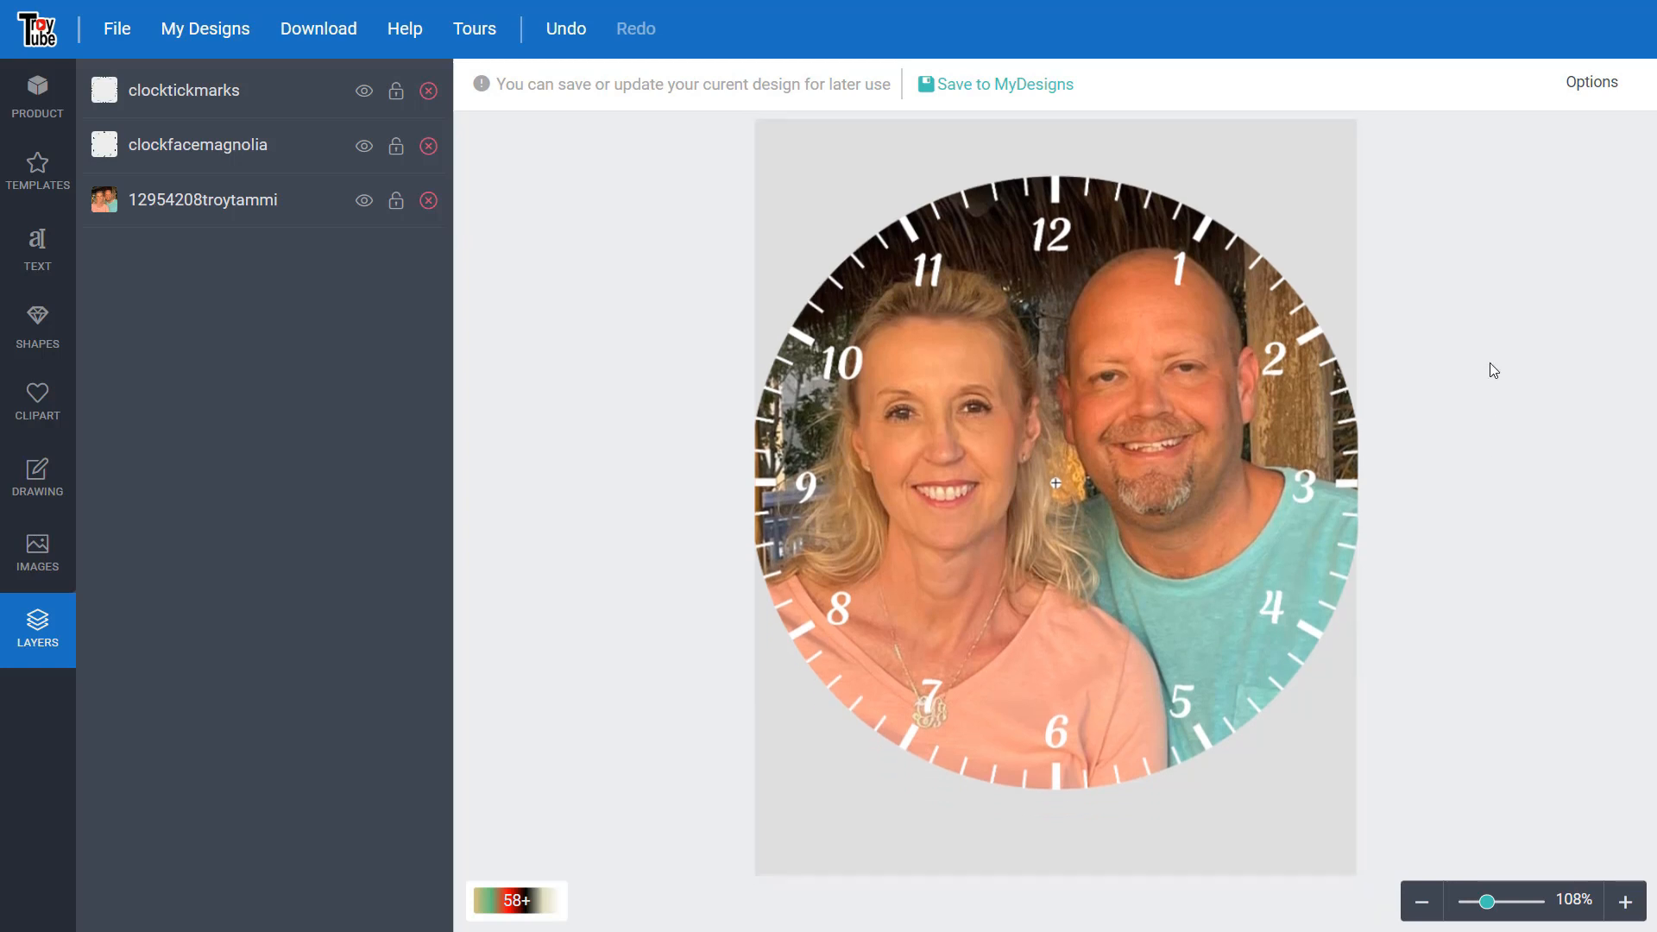
{"action": "left_click", "coordinate": [250, 212]}
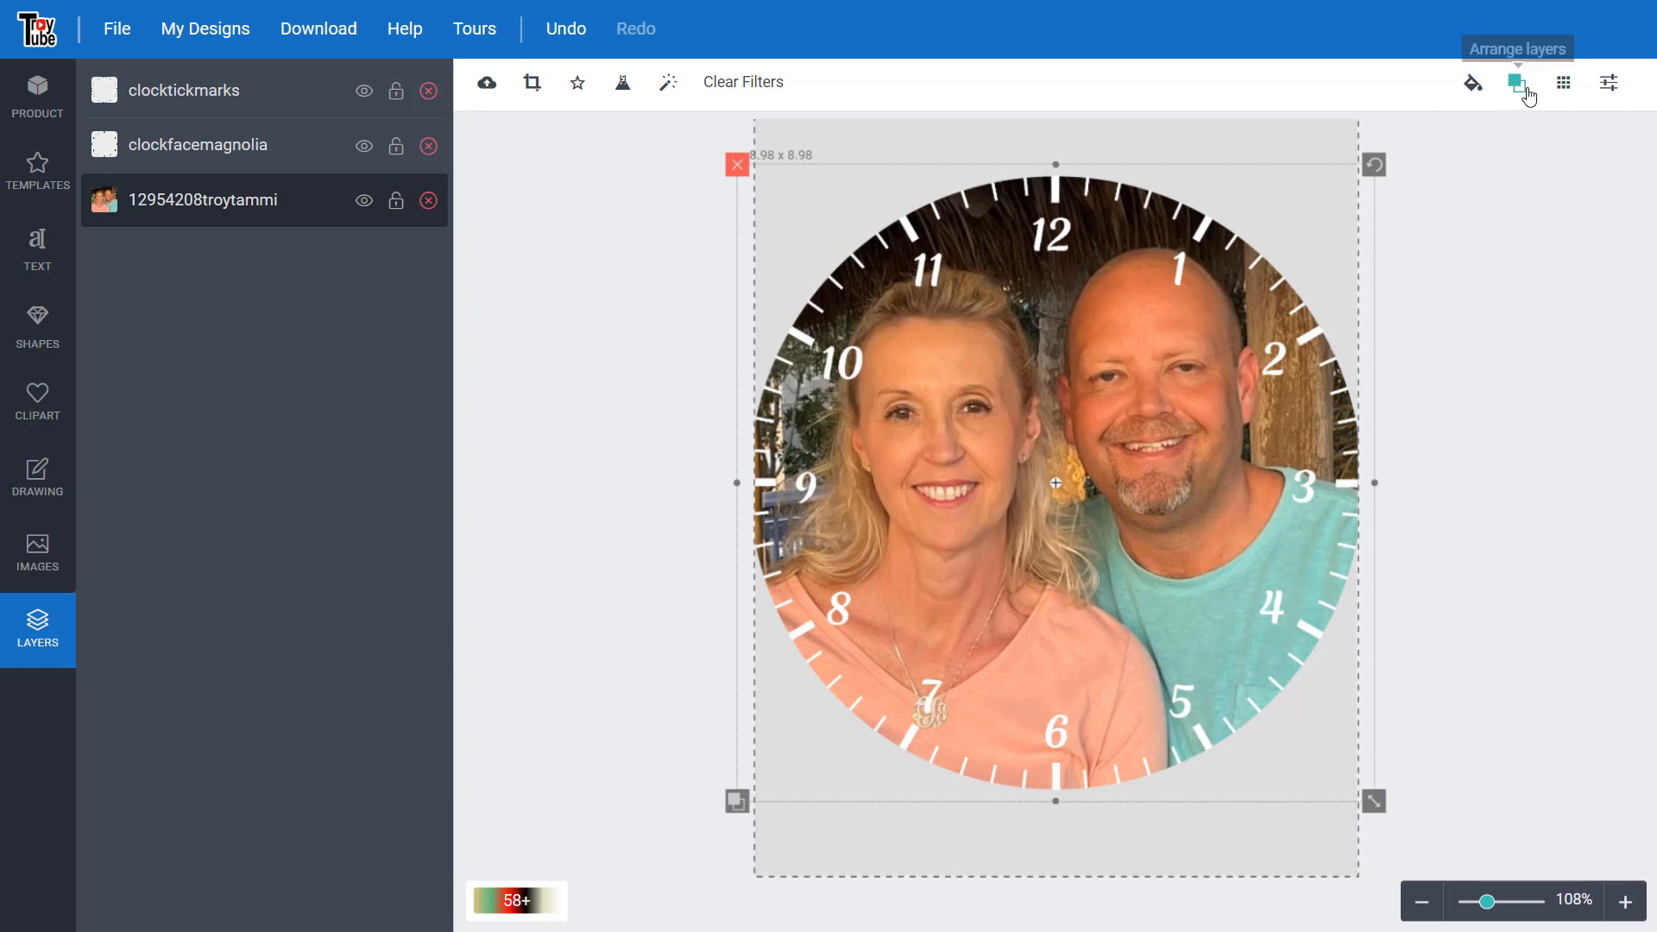
{"action": "left_click", "coordinate": [1610, 85]}
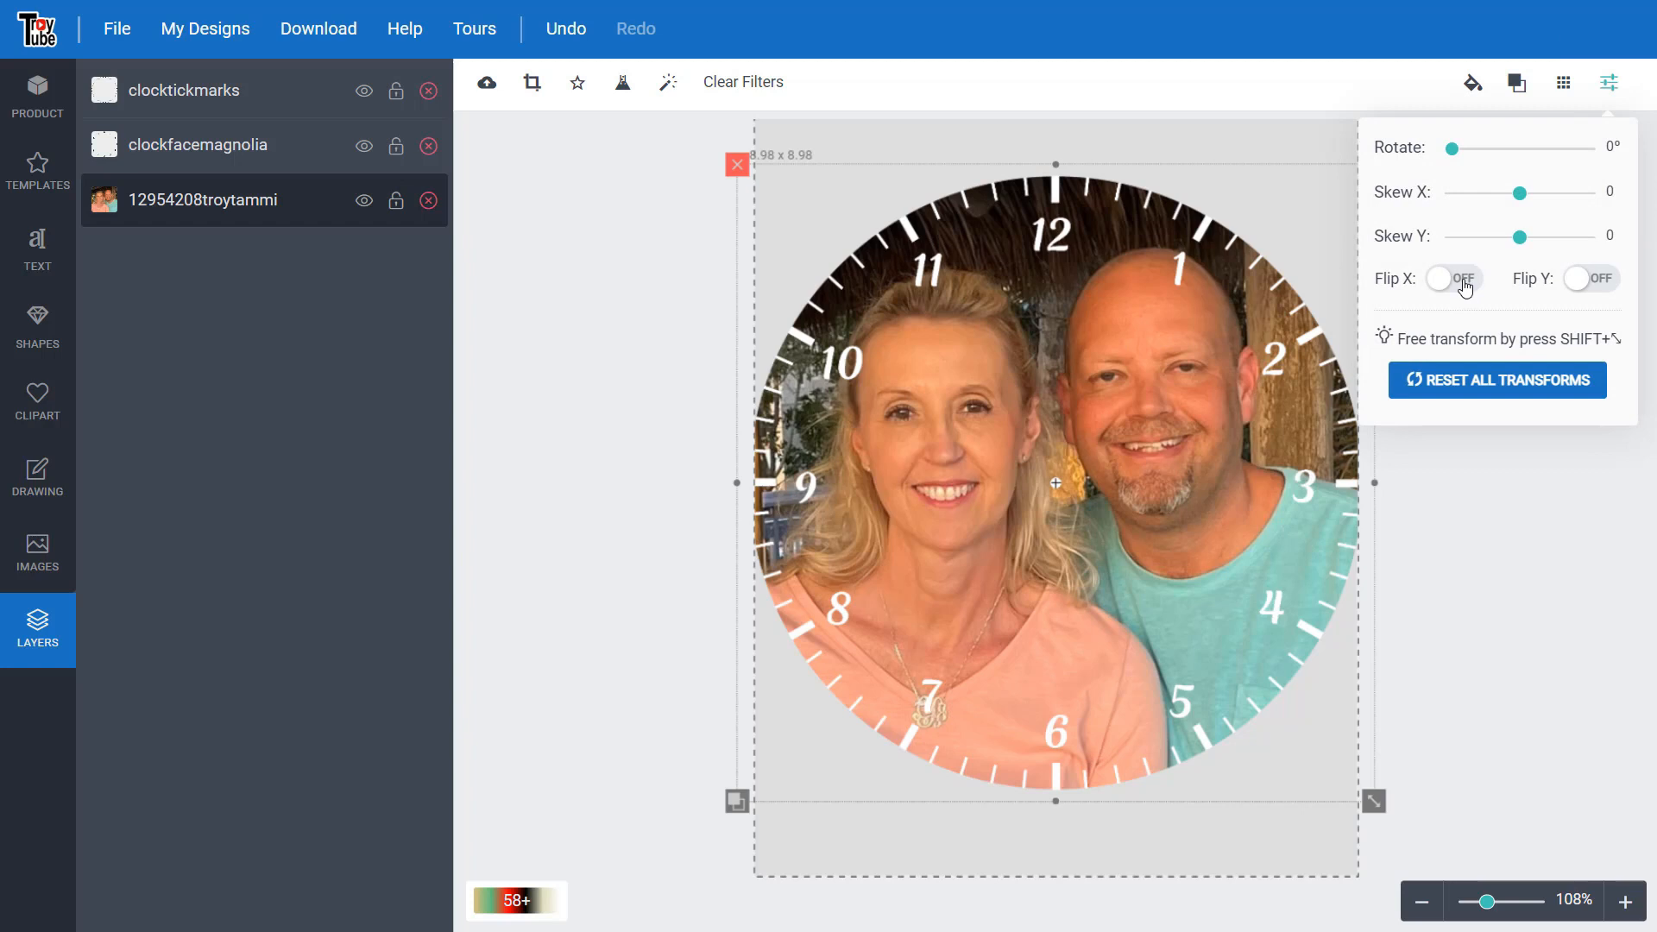
{"action": "left_click", "coordinate": [1459, 280]}
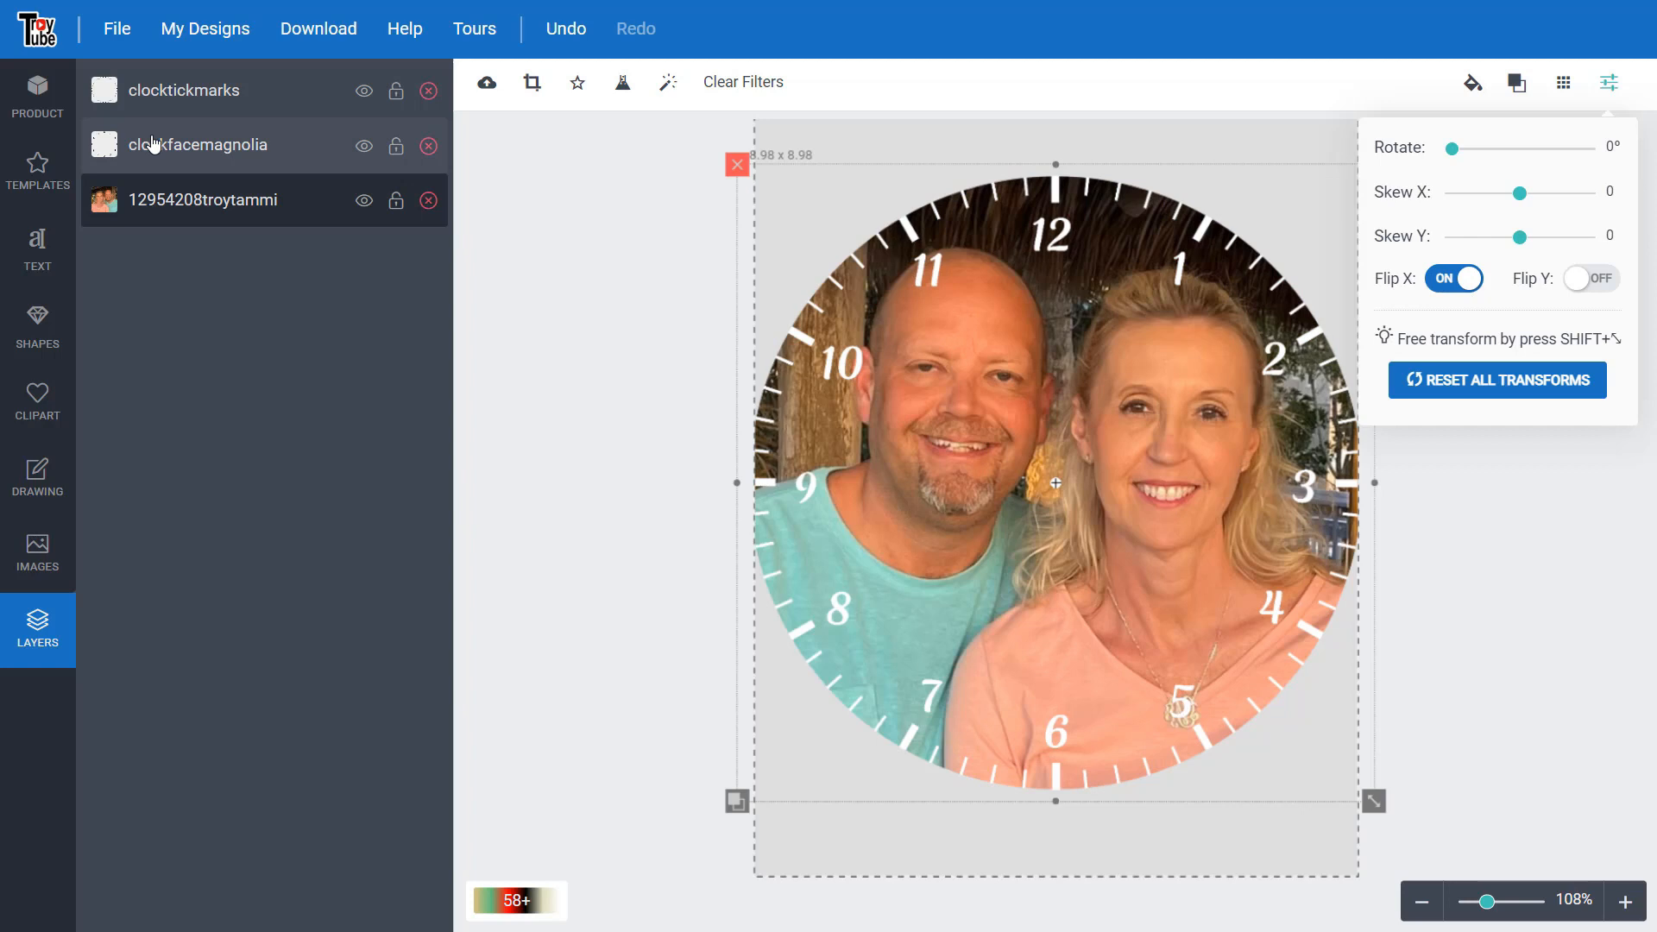
- Mirror the clockfacemagnolia numerals with Flip X and deselect them
{"action": "left_click", "coordinate": [182, 145]}
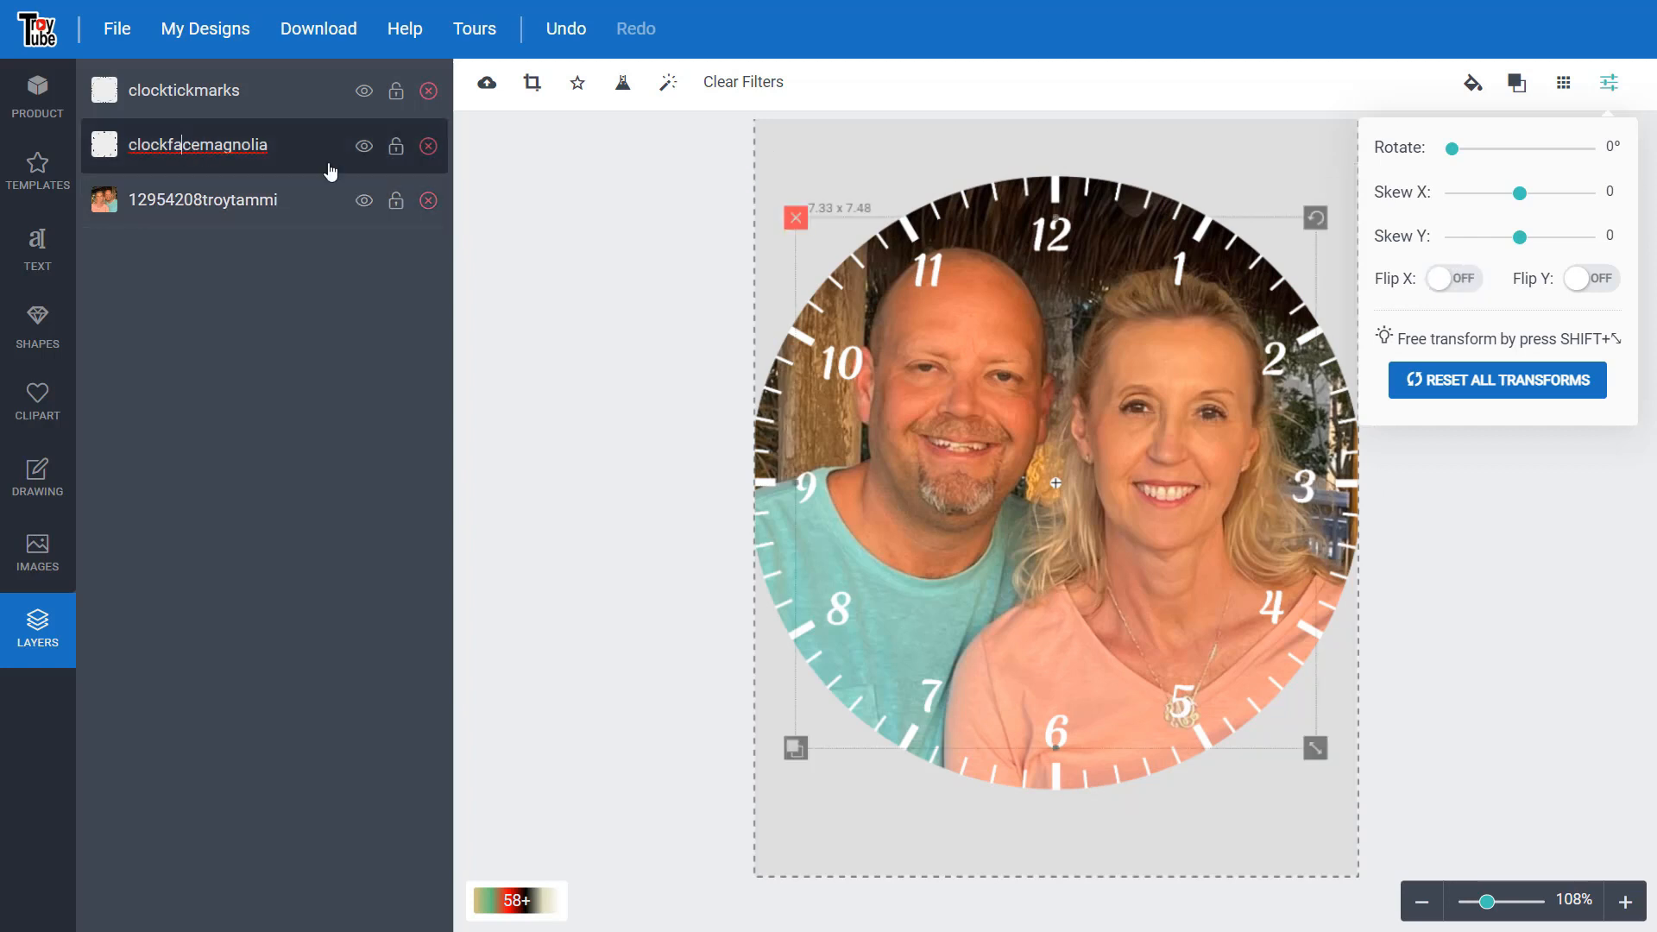
{"action": "left_click", "coordinate": [1452, 283]}
{"action": "left_click", "coordinate": [1509, 526]}
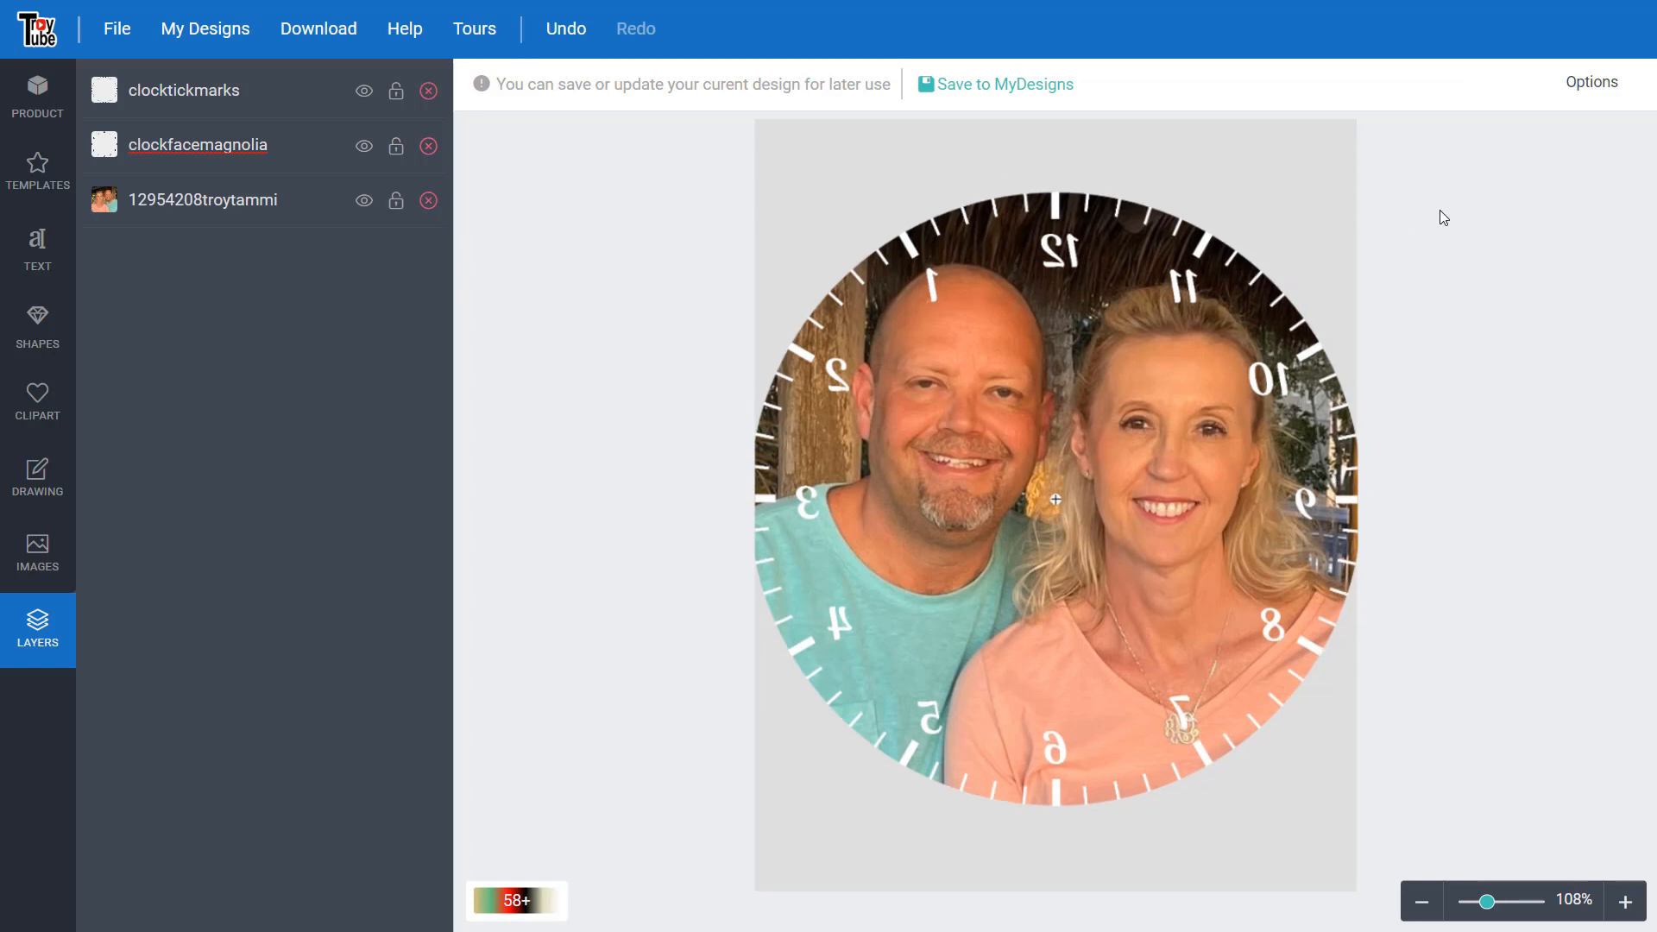
- Download the mirrored clock design with the background image included
{"action": "scroll", "coordinate": [1444, 217], "scroll_direction": "down", "scroll_amount": 1}
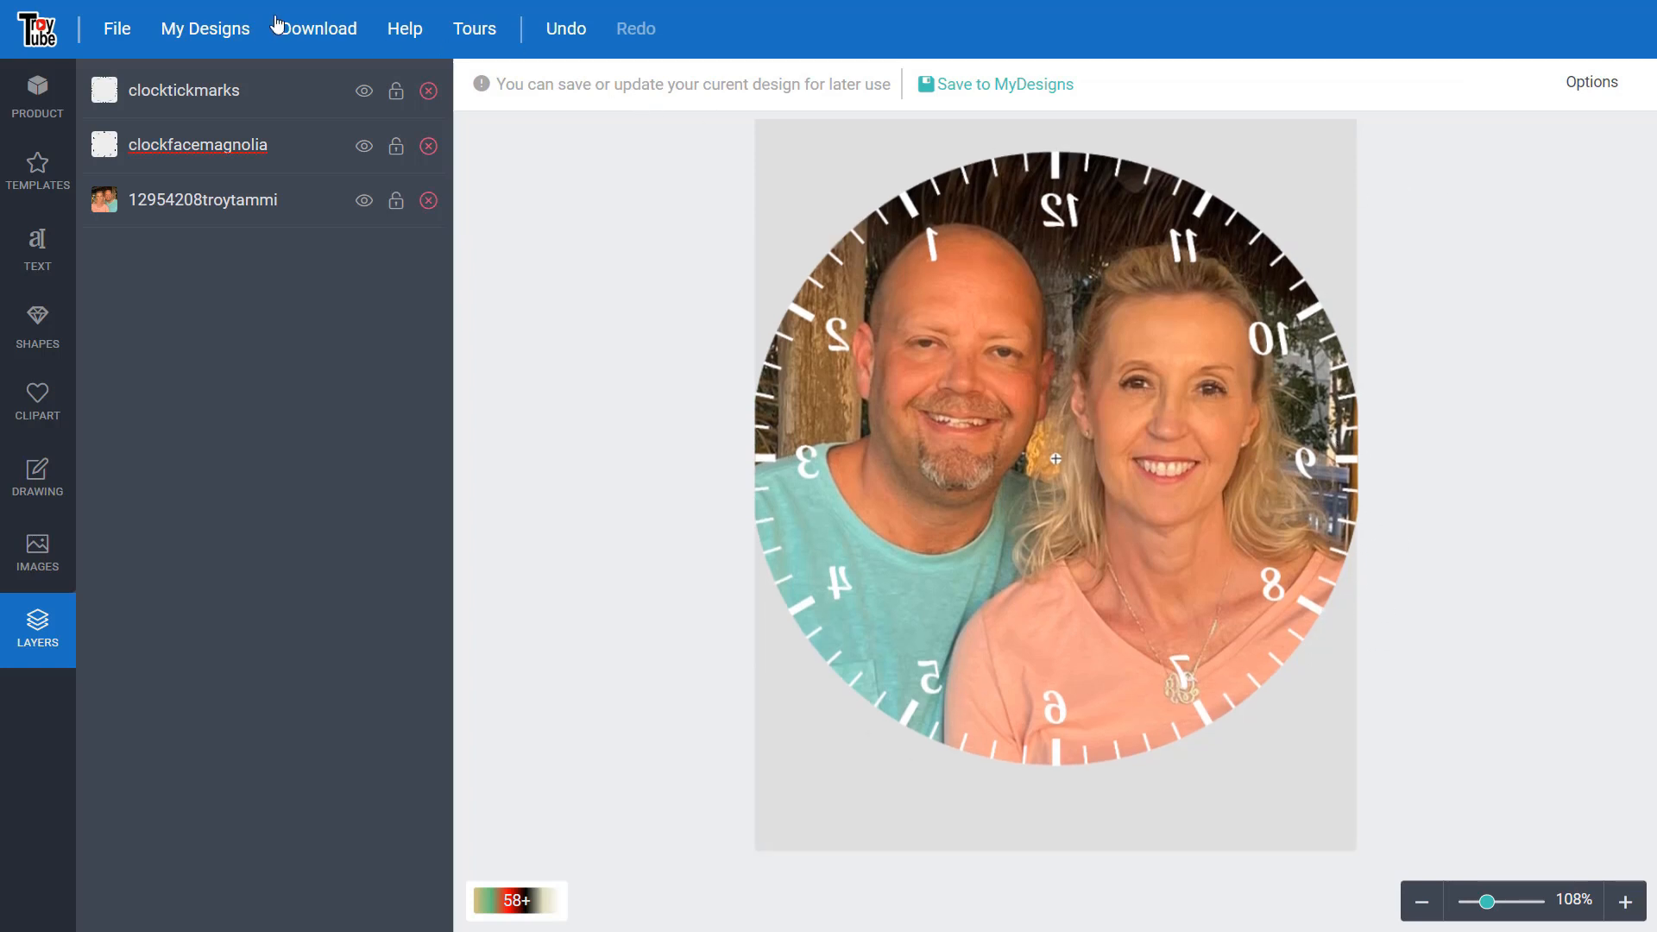
{"action": "left_click", "coordinate": [328, 37]}
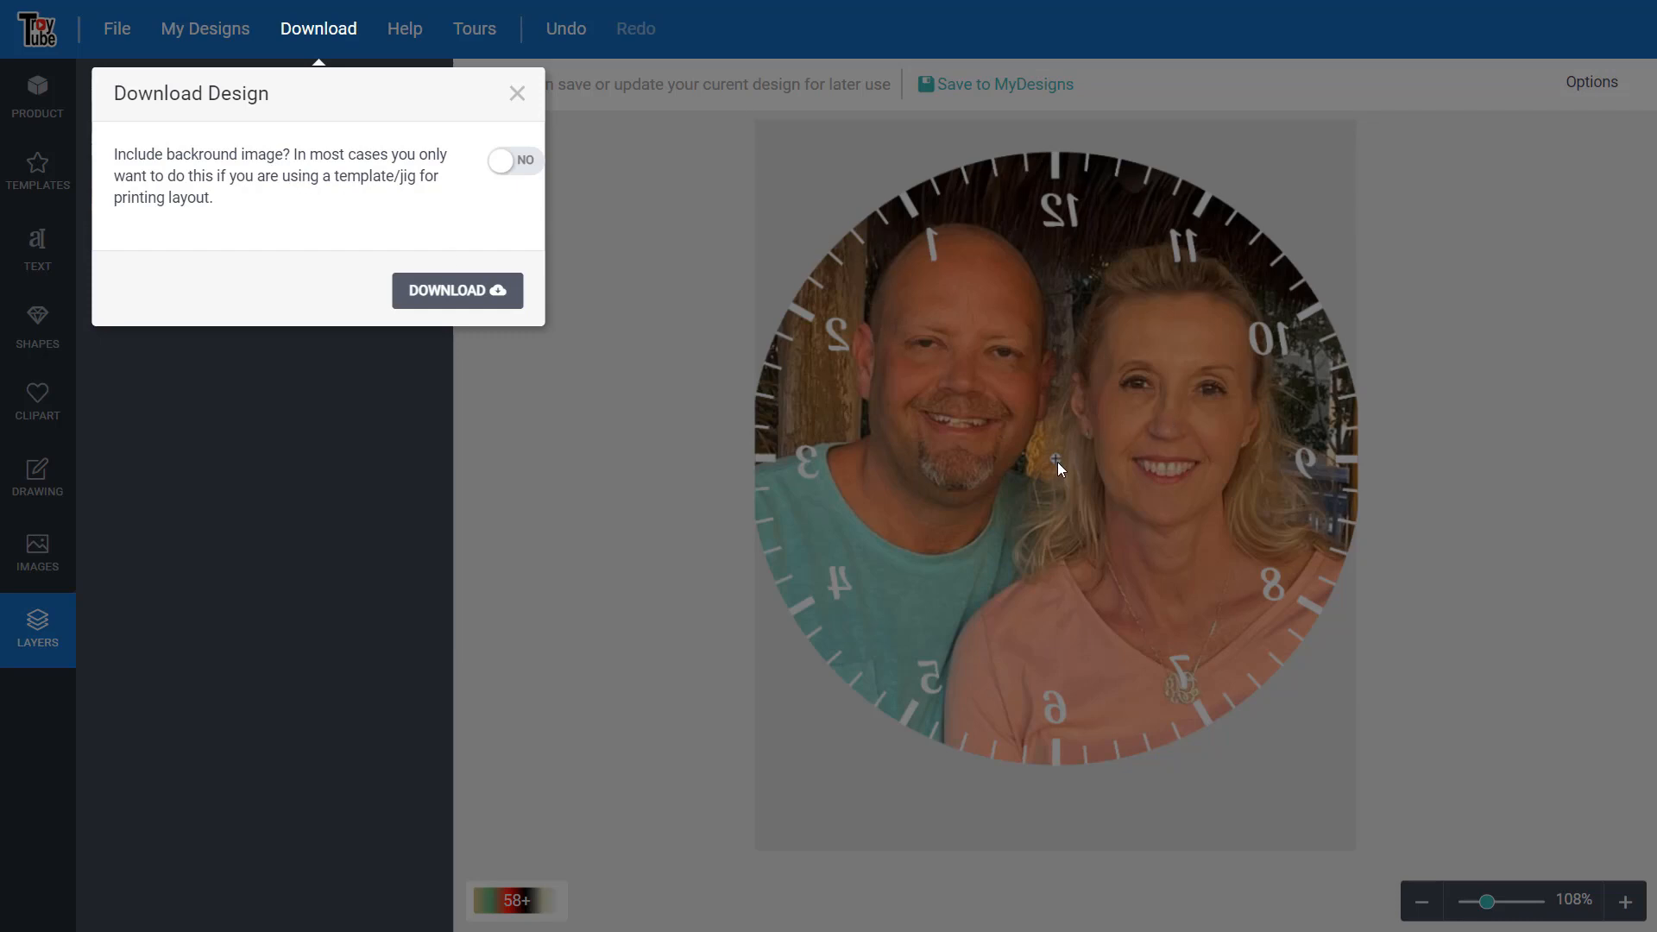
{"action": "left_click", "coordinate": [516, 161]}
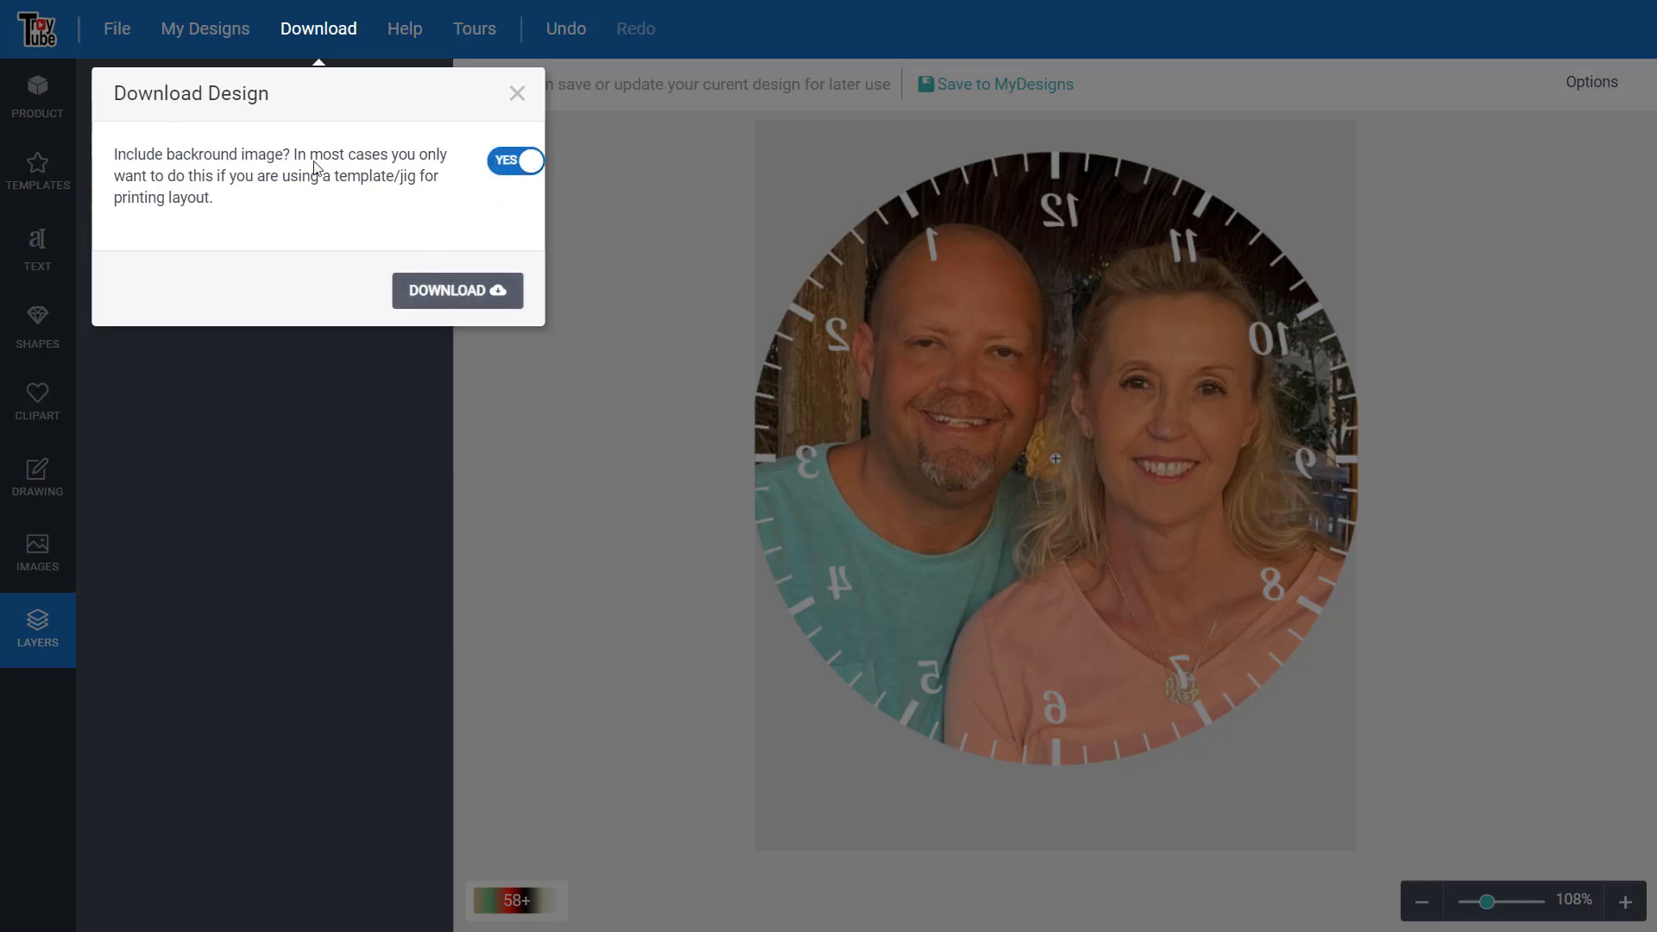
{"action": "left_click", "coordinate": [458, 291]}
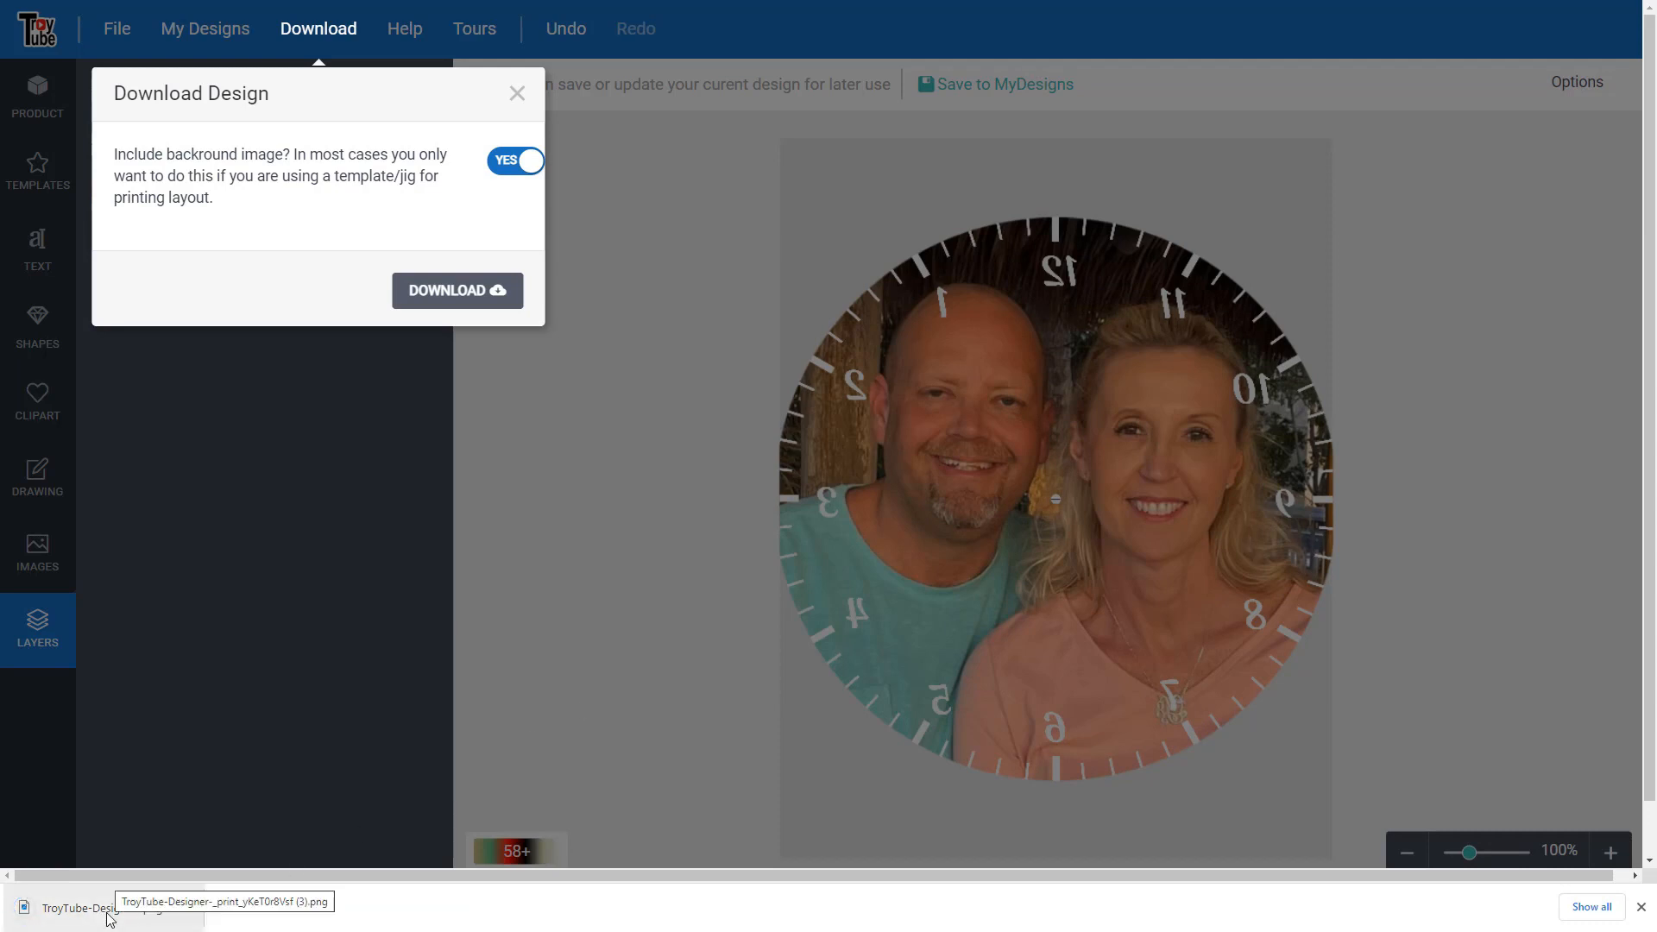
- Open the downloaded clock PNG in the Photos app and start printing it with the ET-15000 selected as printer
{"action": "left_click", "coordinate": [110, 914]}
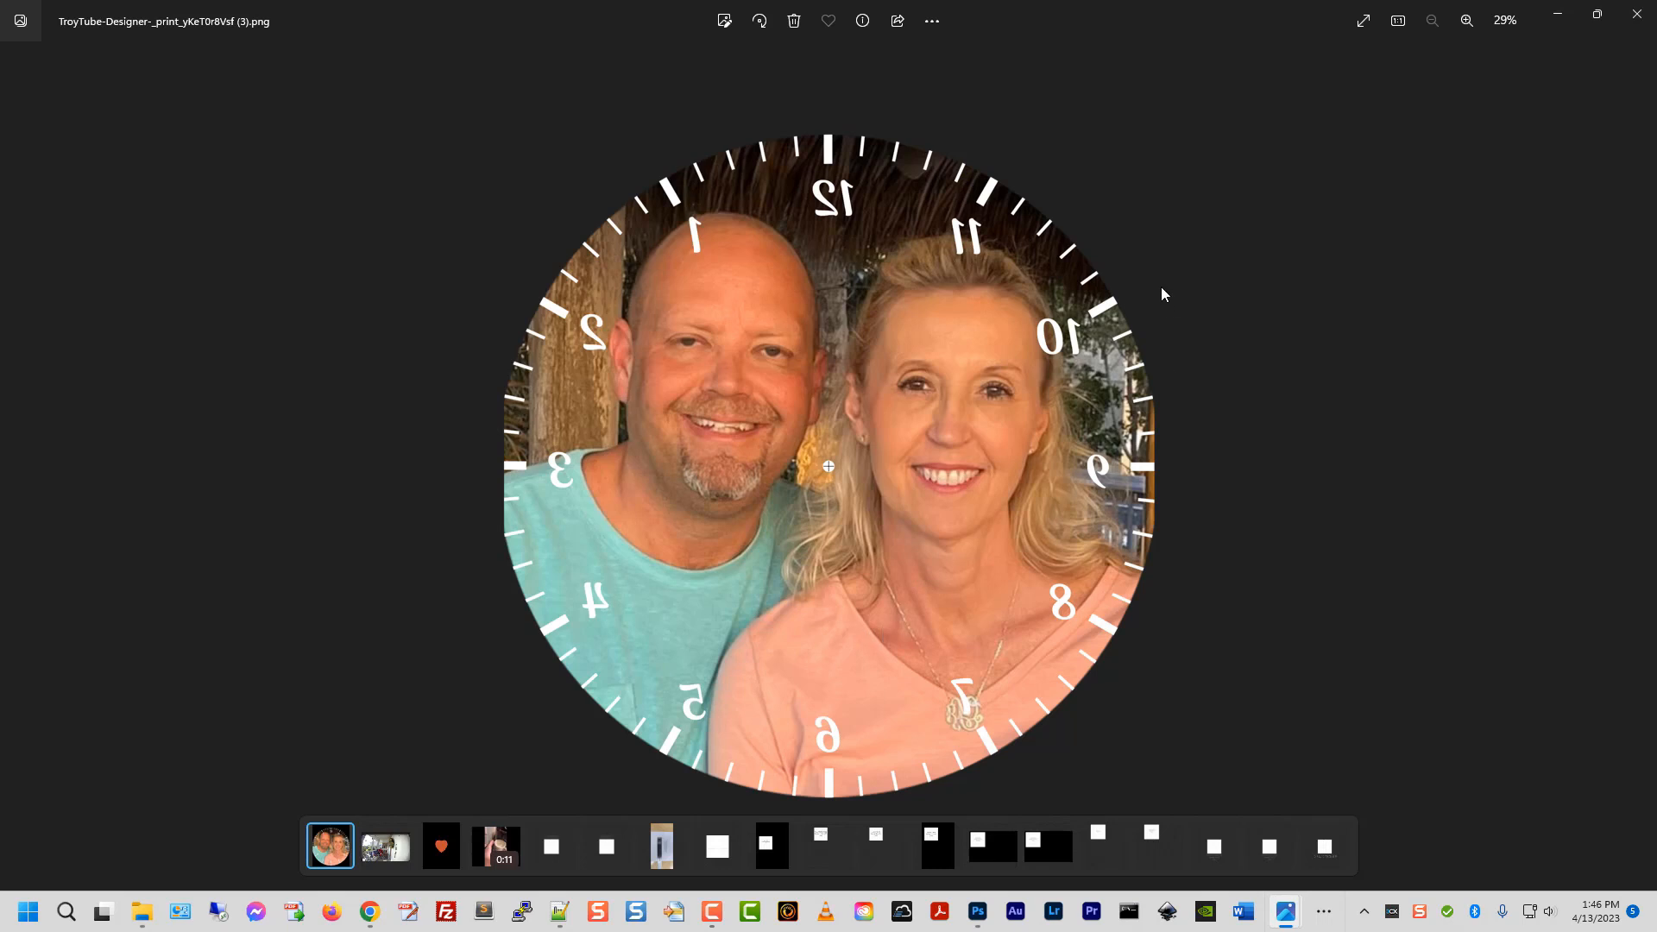
{"action": "key", "text": "ctrl+p"}
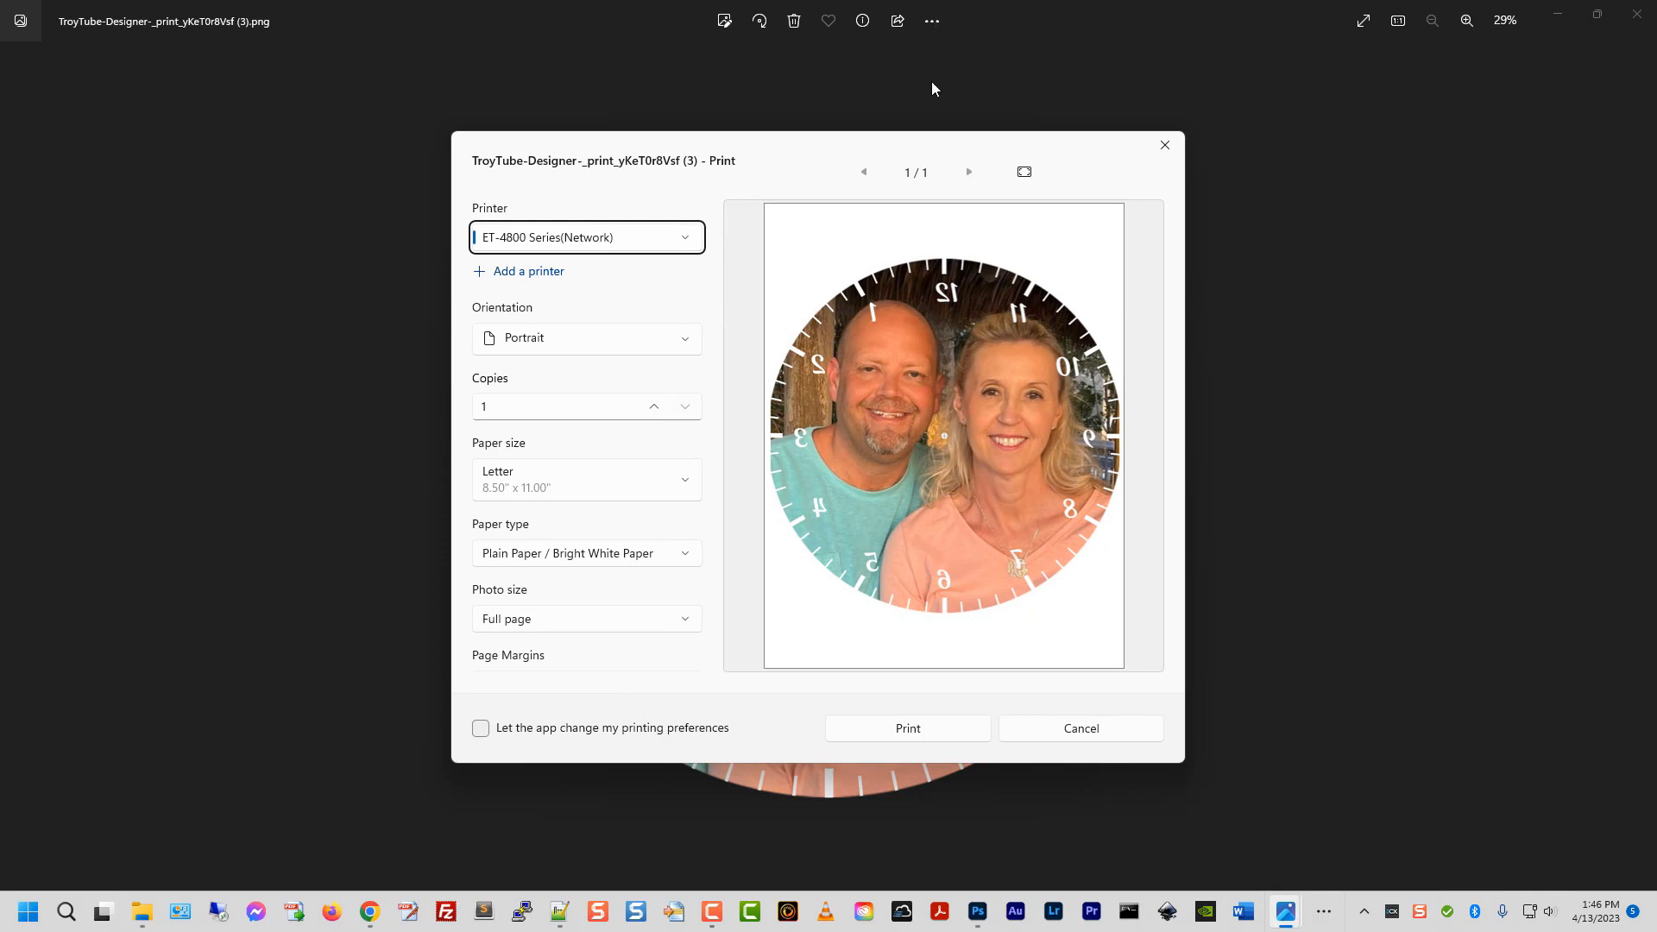
{"action": "left_click", "coordinate": [674, 238]}
{"action": "left_click", "coordinate": [619, 208]}
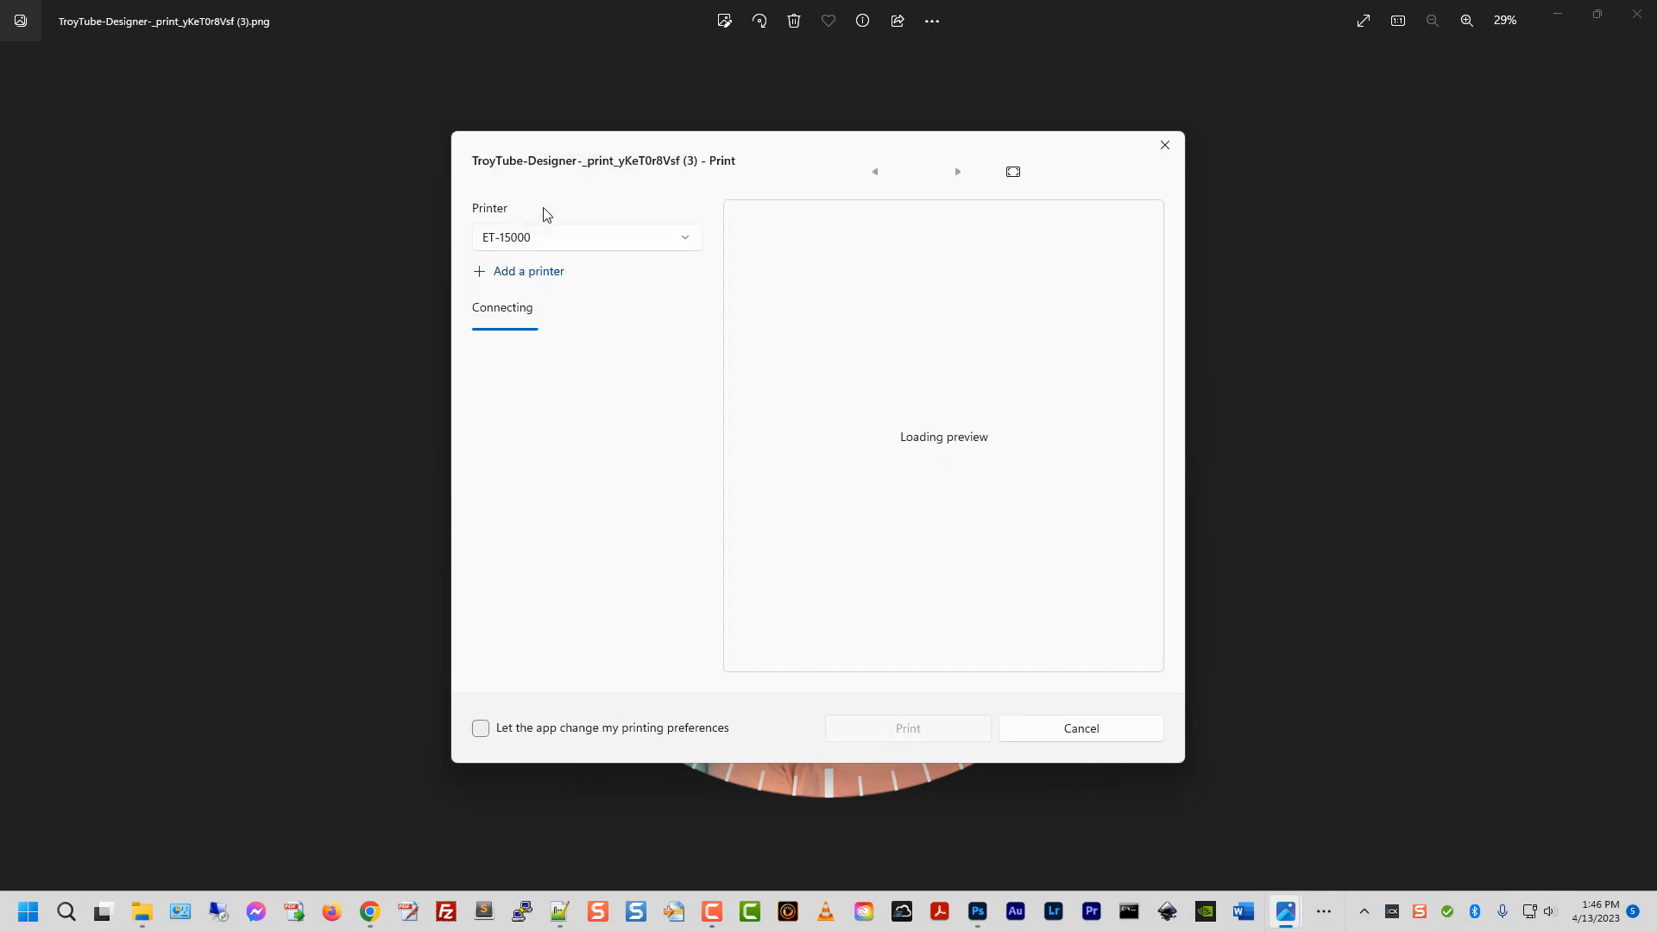
- Set the paper size to Letter 8.50" x 11.00" and the paper type to Presentation Paper Matte for the print
{"action": "scroll", "coordinate": [618, 477], "scroll_direction": "down", "scroll_amount": 2}
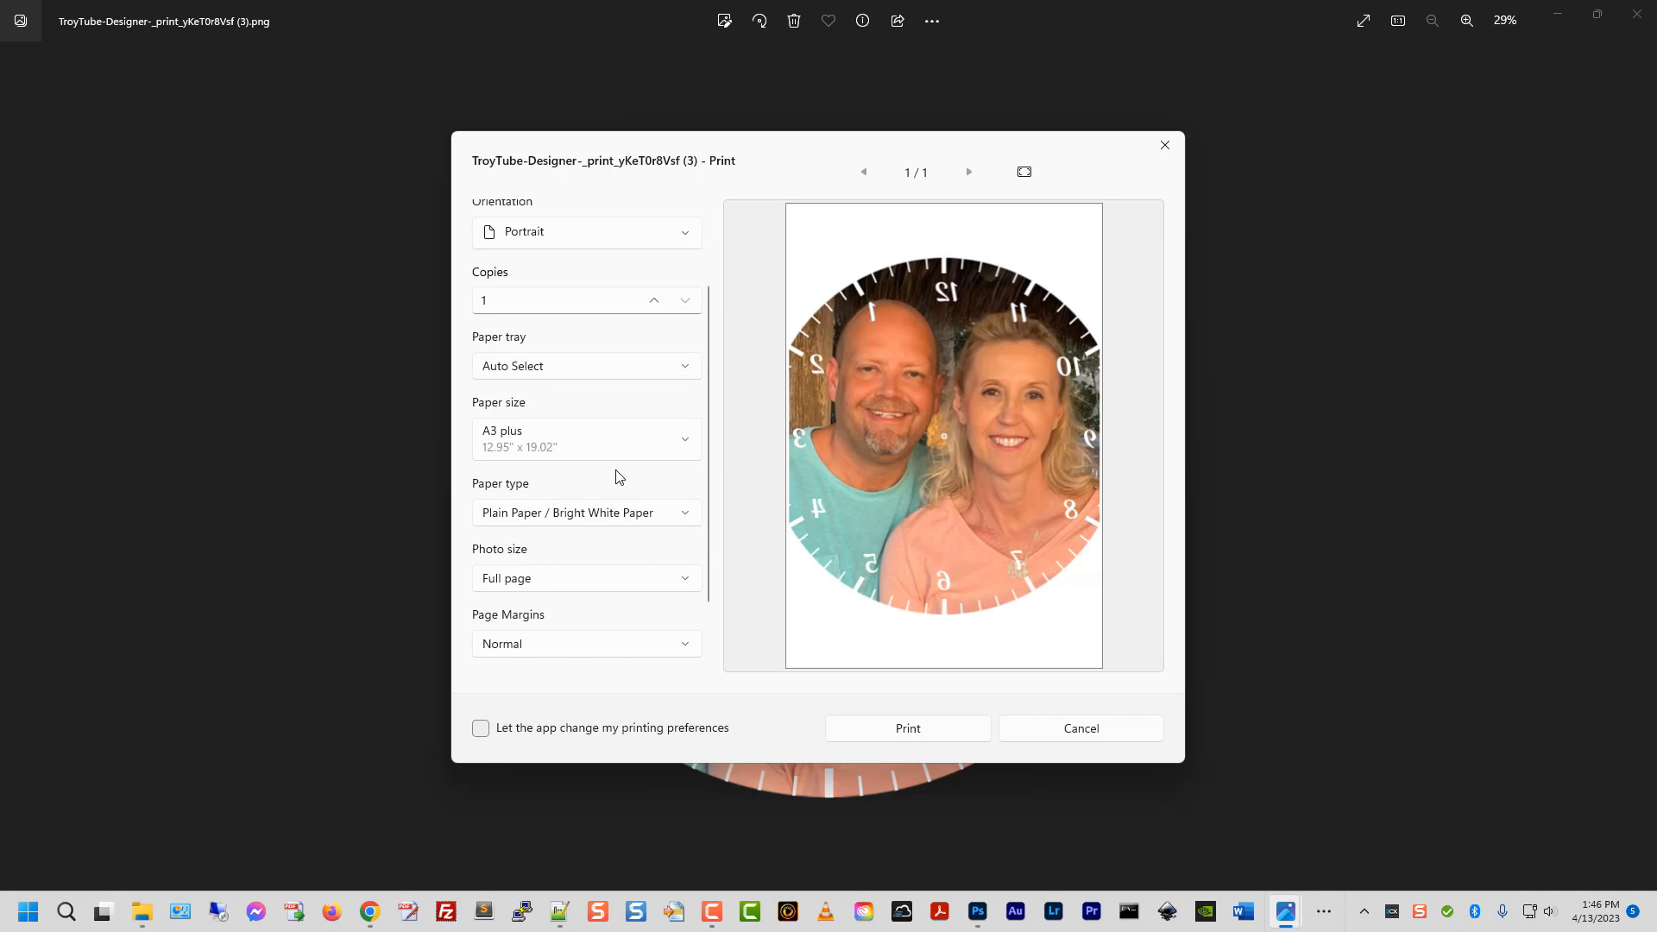
{"action": "left_click", "coordinate": [601, 444]}
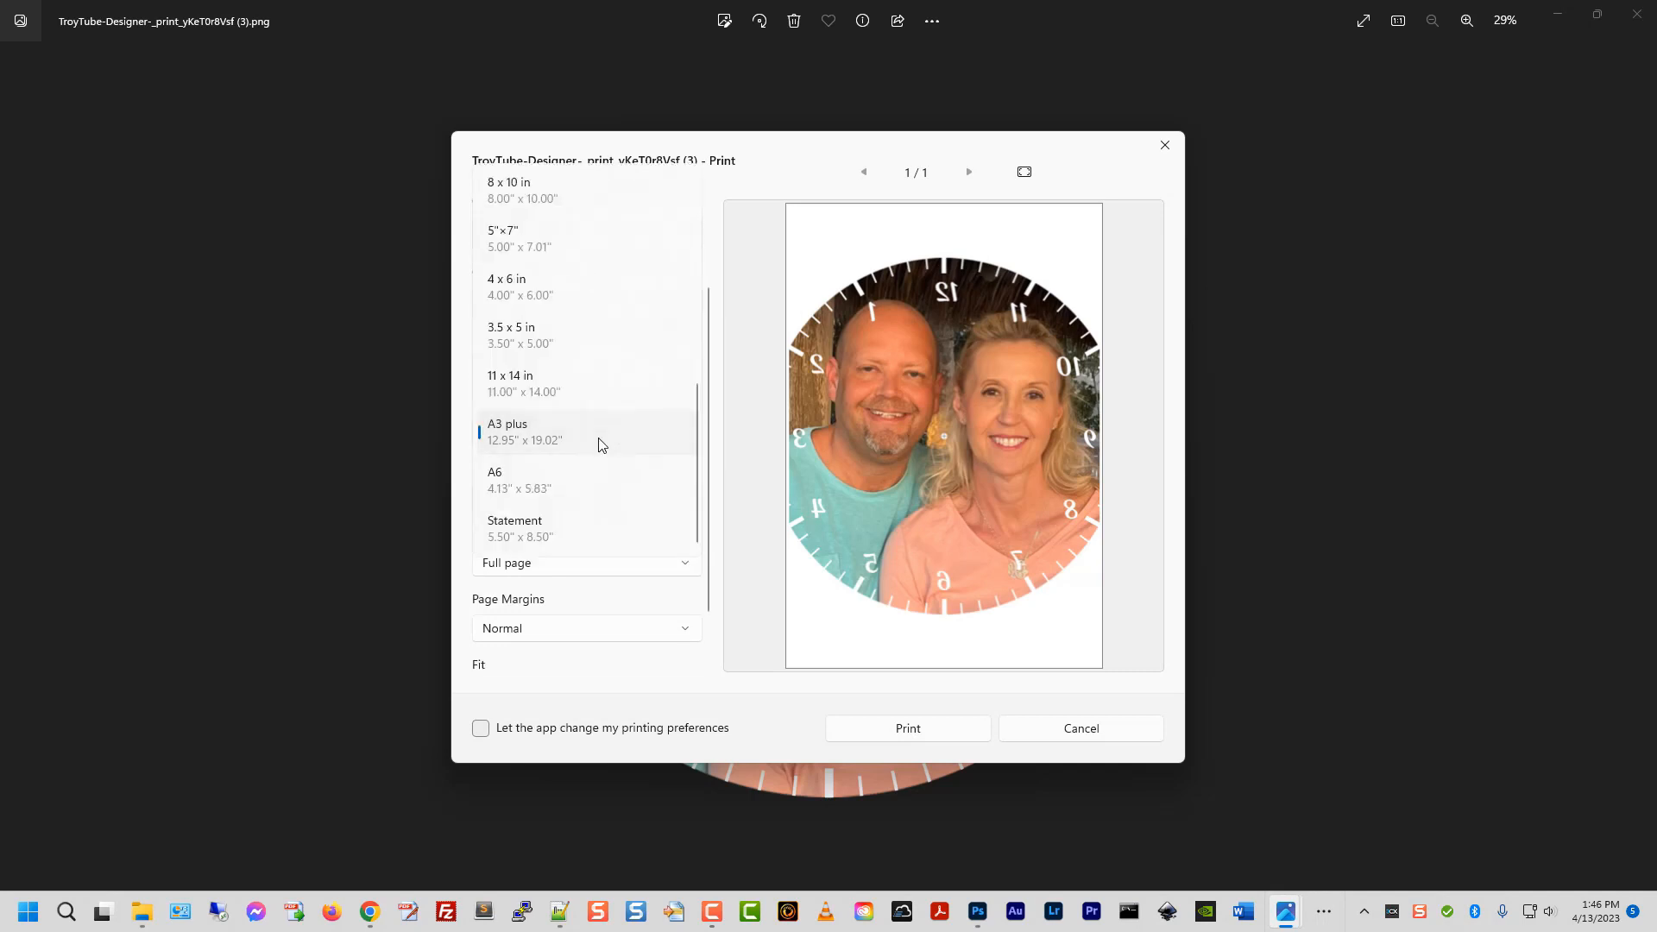
{"action": "scroll", "coordinate": [580, 354], "scroll_direction": "up", "scroll_amount": 2}
{"action": "scroll", "coordinate": [576, 329], "scroll_direction": "up", "scroll_amount": 4}
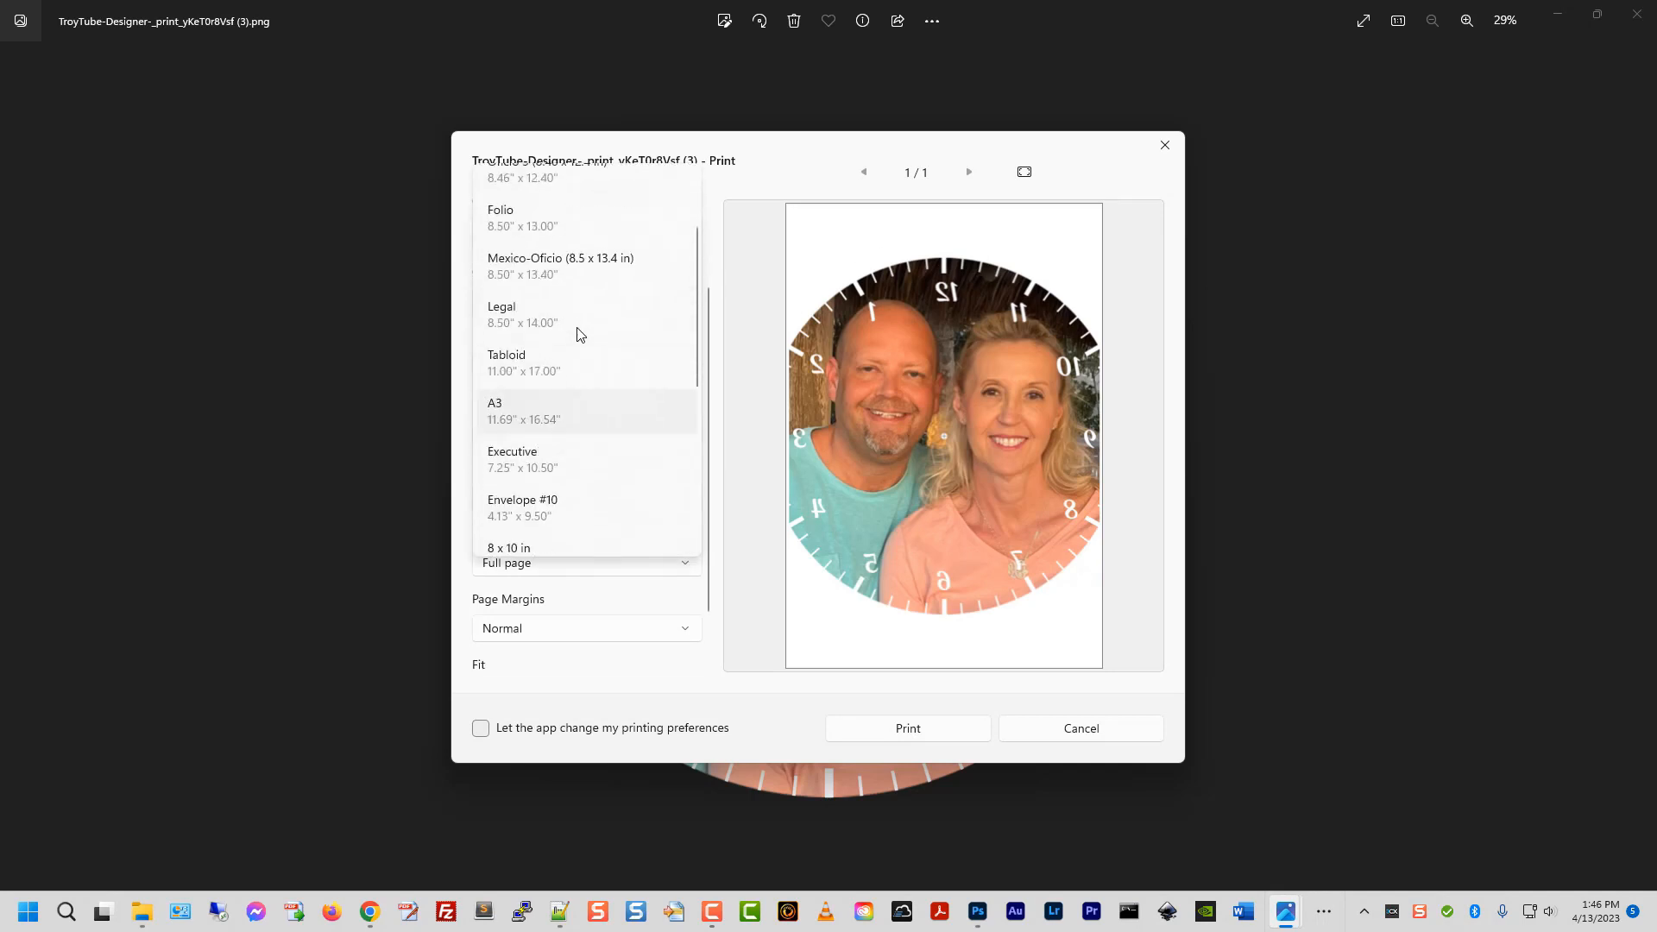
{"action": "left_click", "coordinate": [577, 247]}
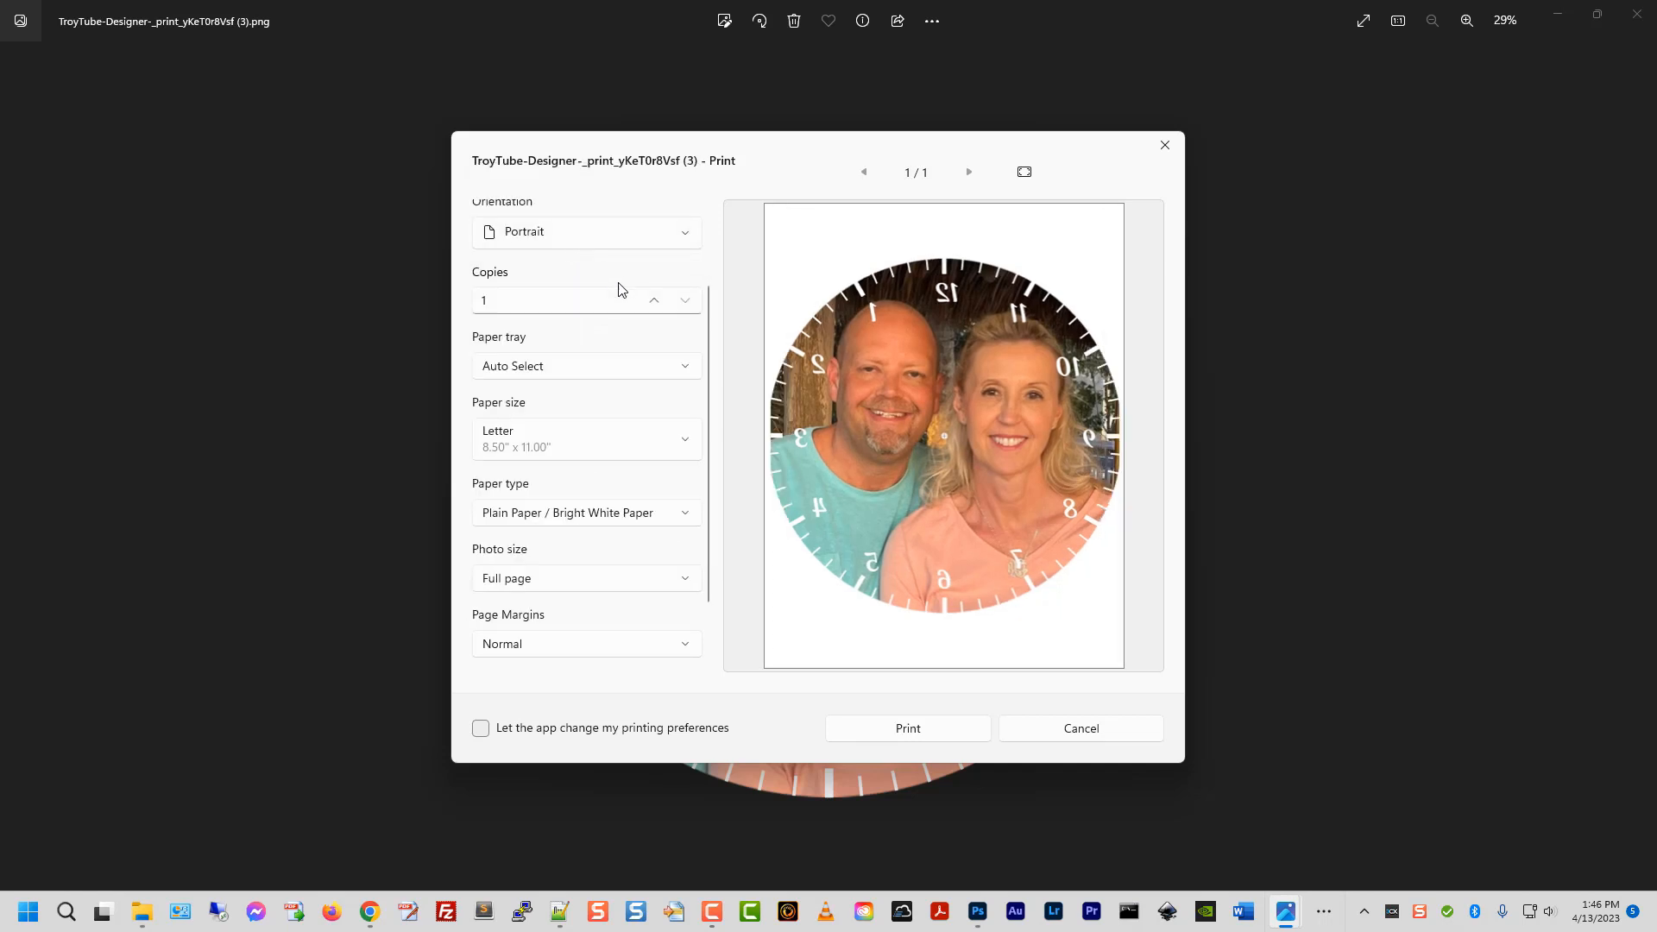
{"action": "scroll", "coordinate": [587, 599], "scroll_direction": "down", "scroll_amount": 2}
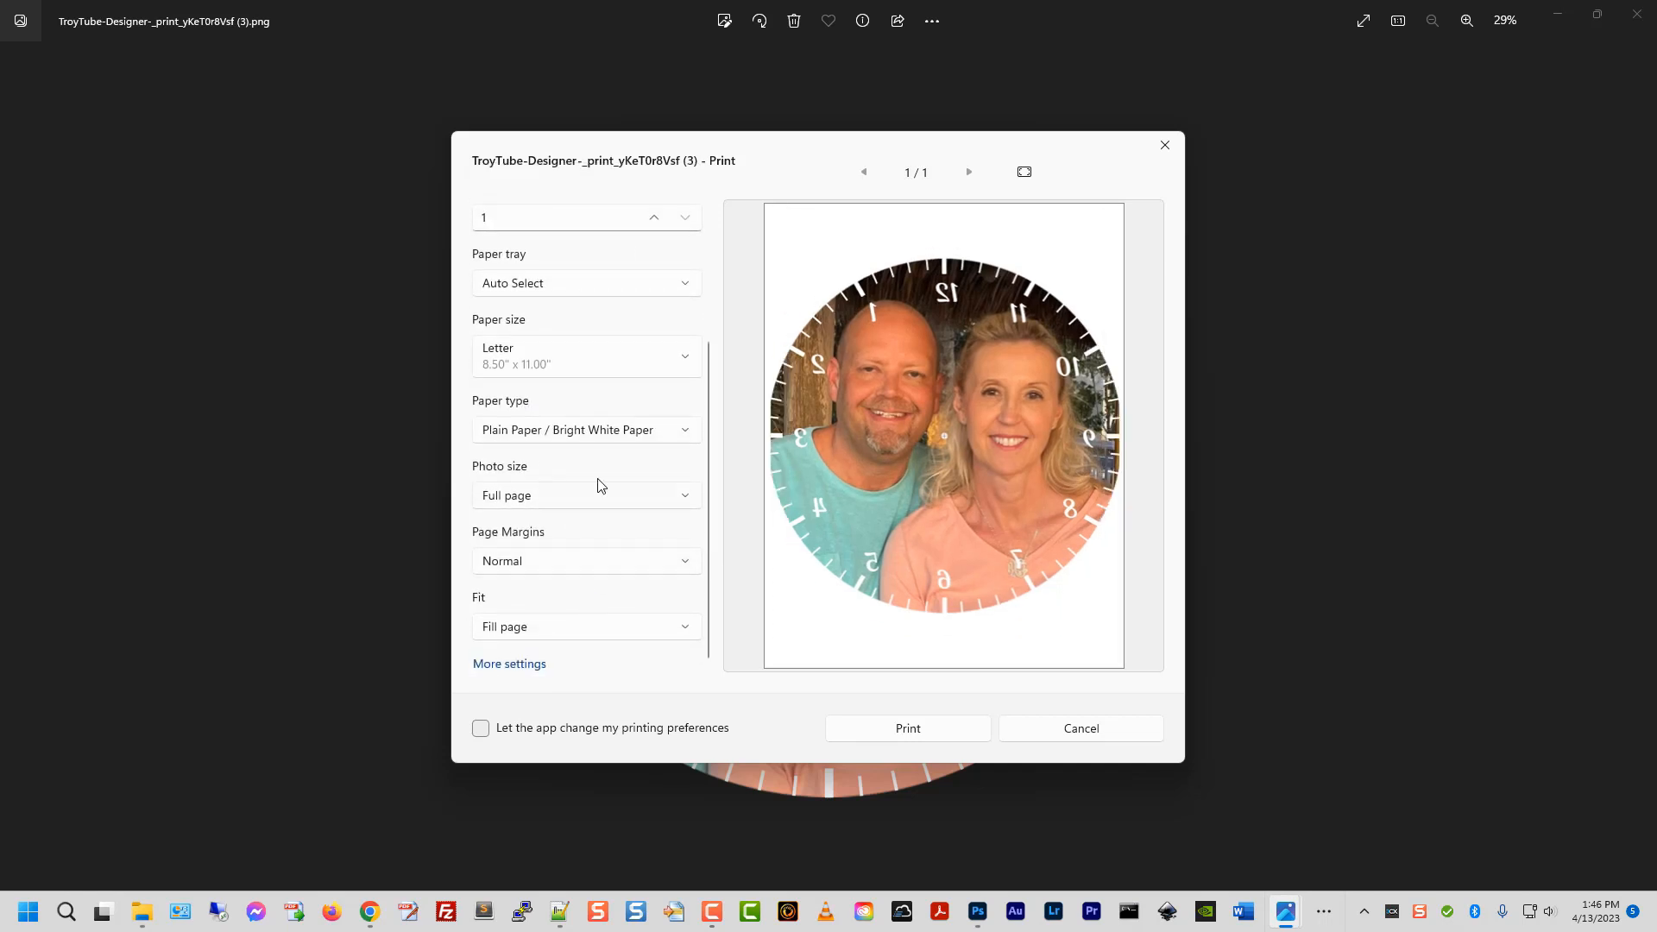
{"action": "left_click", "coordinate": [602, 438]}
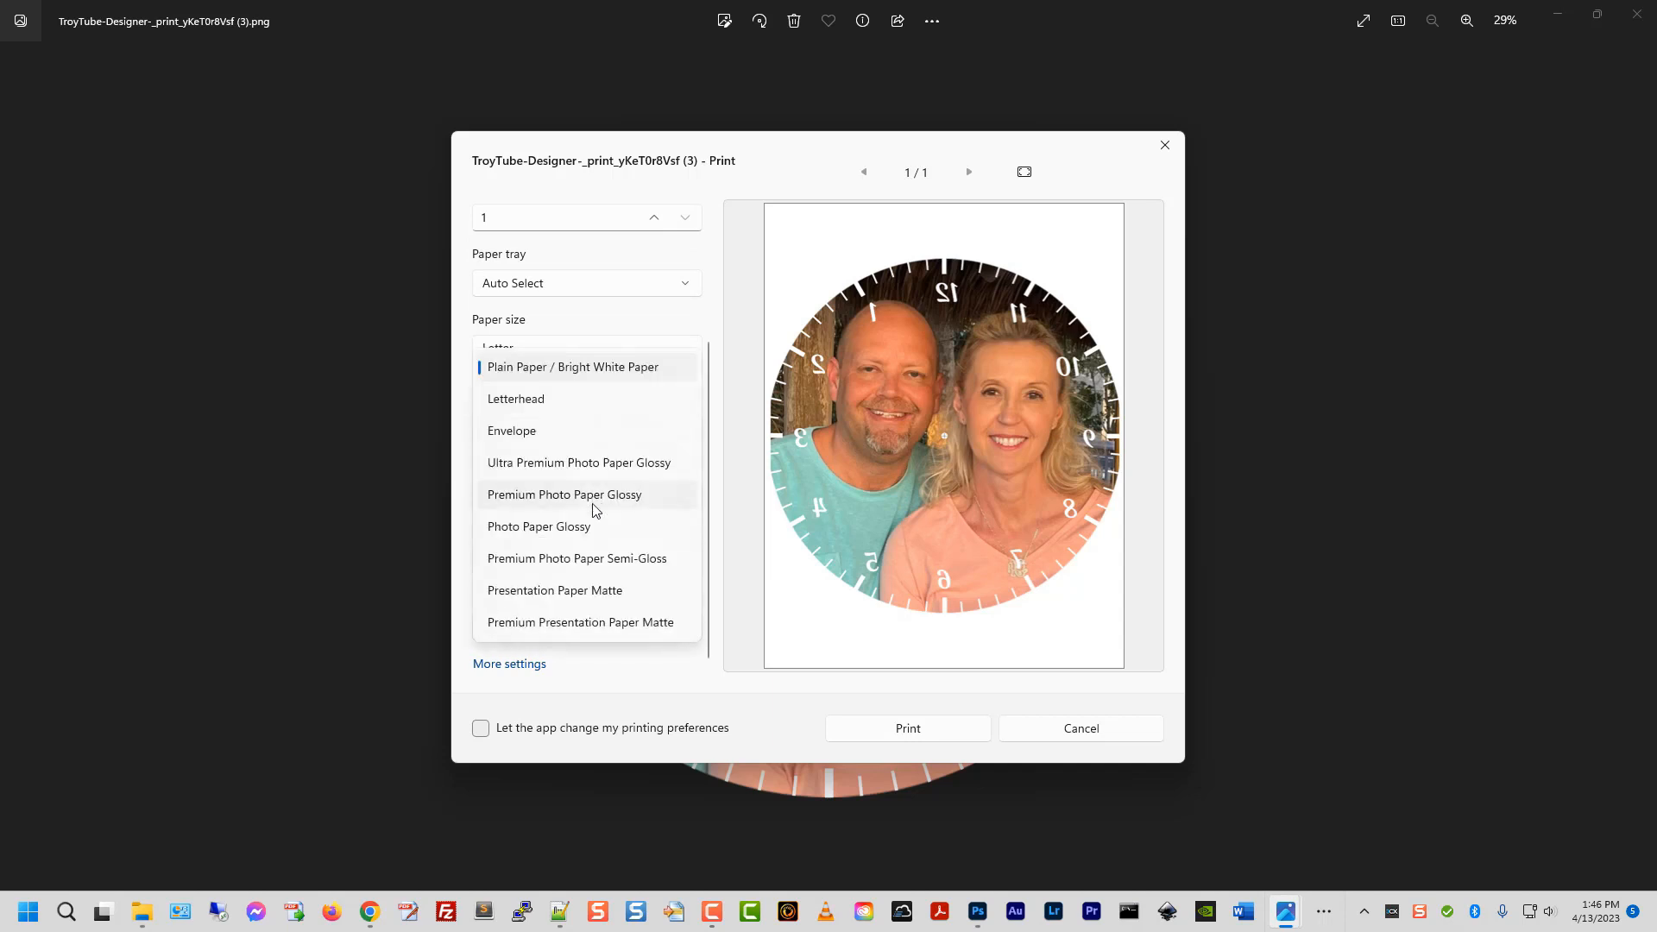
{"action": "left_click", "coordinate": [597, 599]}
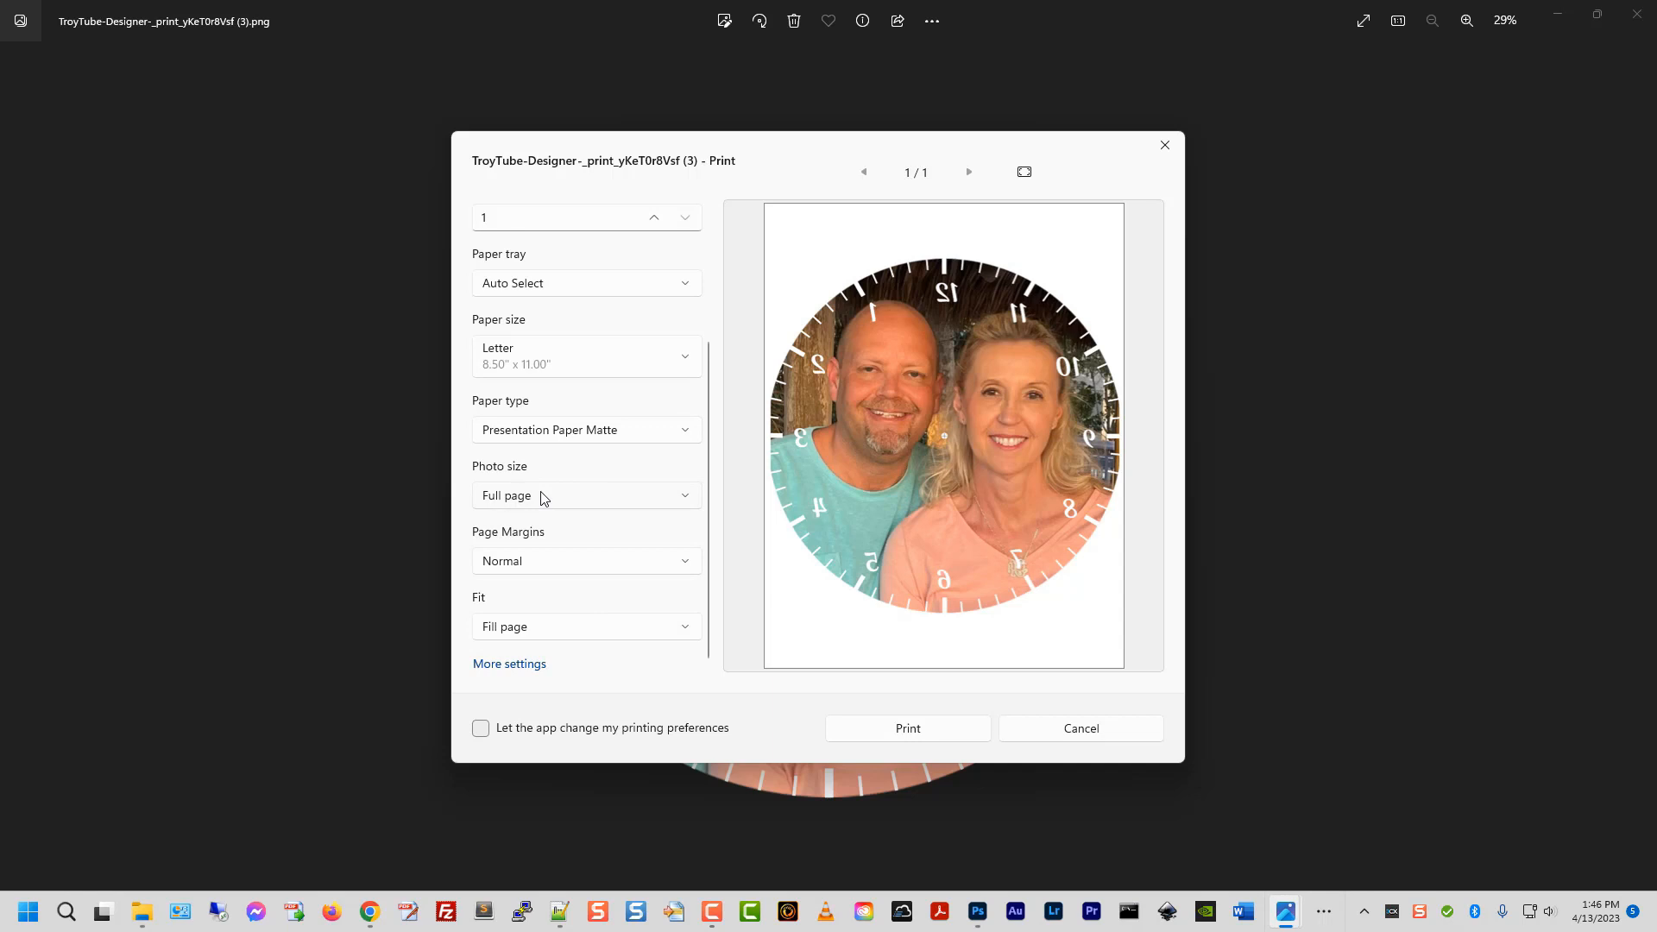
- Set the output quality to High in the additional print settings and print the mirrored clock design
{"action": "left_click", "coordinate": [521, 670]}
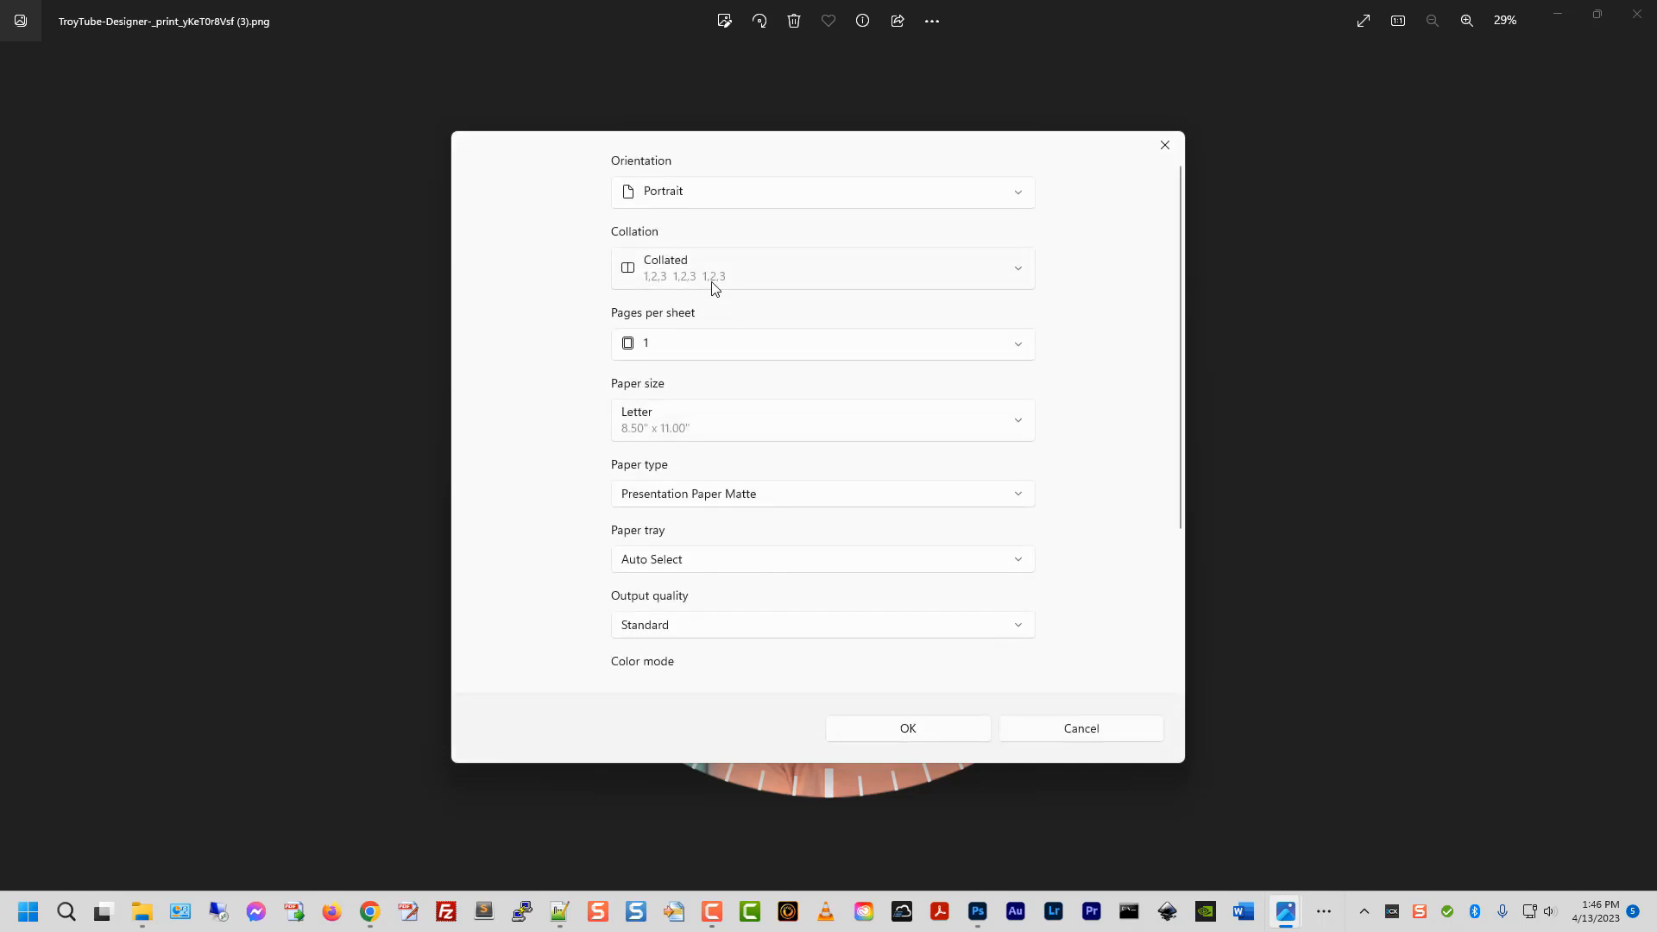
{"action": "scroll", "coordinate": [711, 388], "scroll_direction": "down", "scroll_amount": 3}
{"action": "scroll", "coordinate": [712, 458], "scroll_direction": "down", "scroll_amount": 2}
{"action": "scroll", "coordinate": [686, 458], "scroll_direction": "up", "scroll_amount": 1}
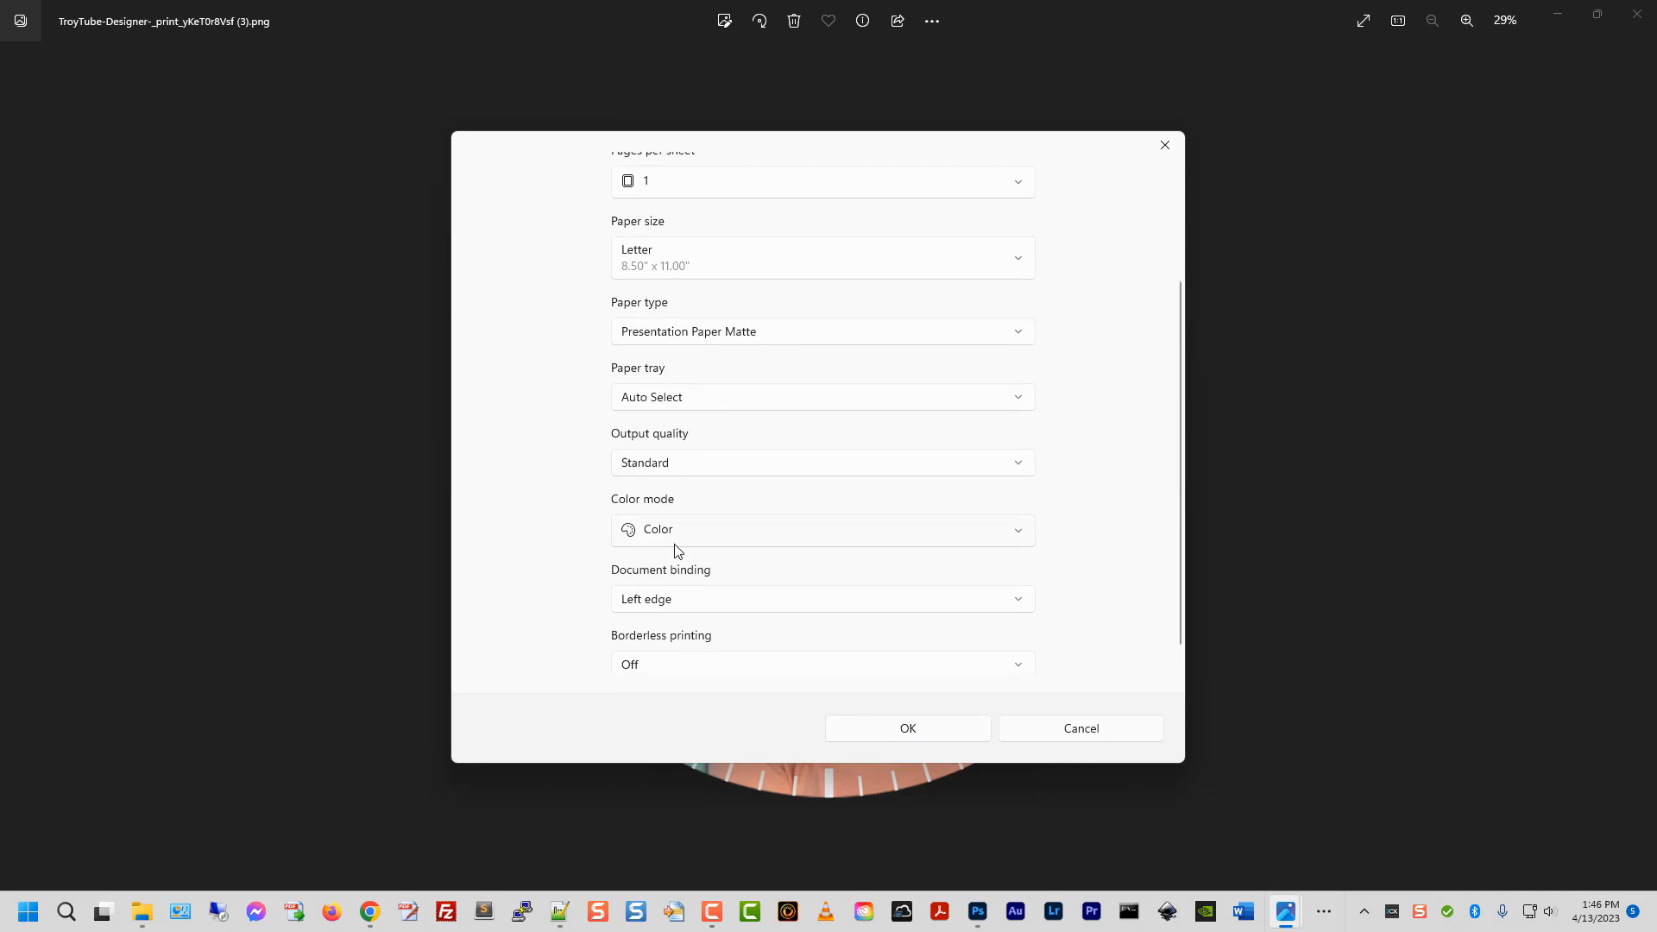
{"action": "left_click", "coordinate": [695, 466]}
{"action": "left_click", "coordinate": [665, 508]}
{"action": "scroll", "coordinate": [581, 507], "scroll_direction": "down", "scroll_amount": 1}
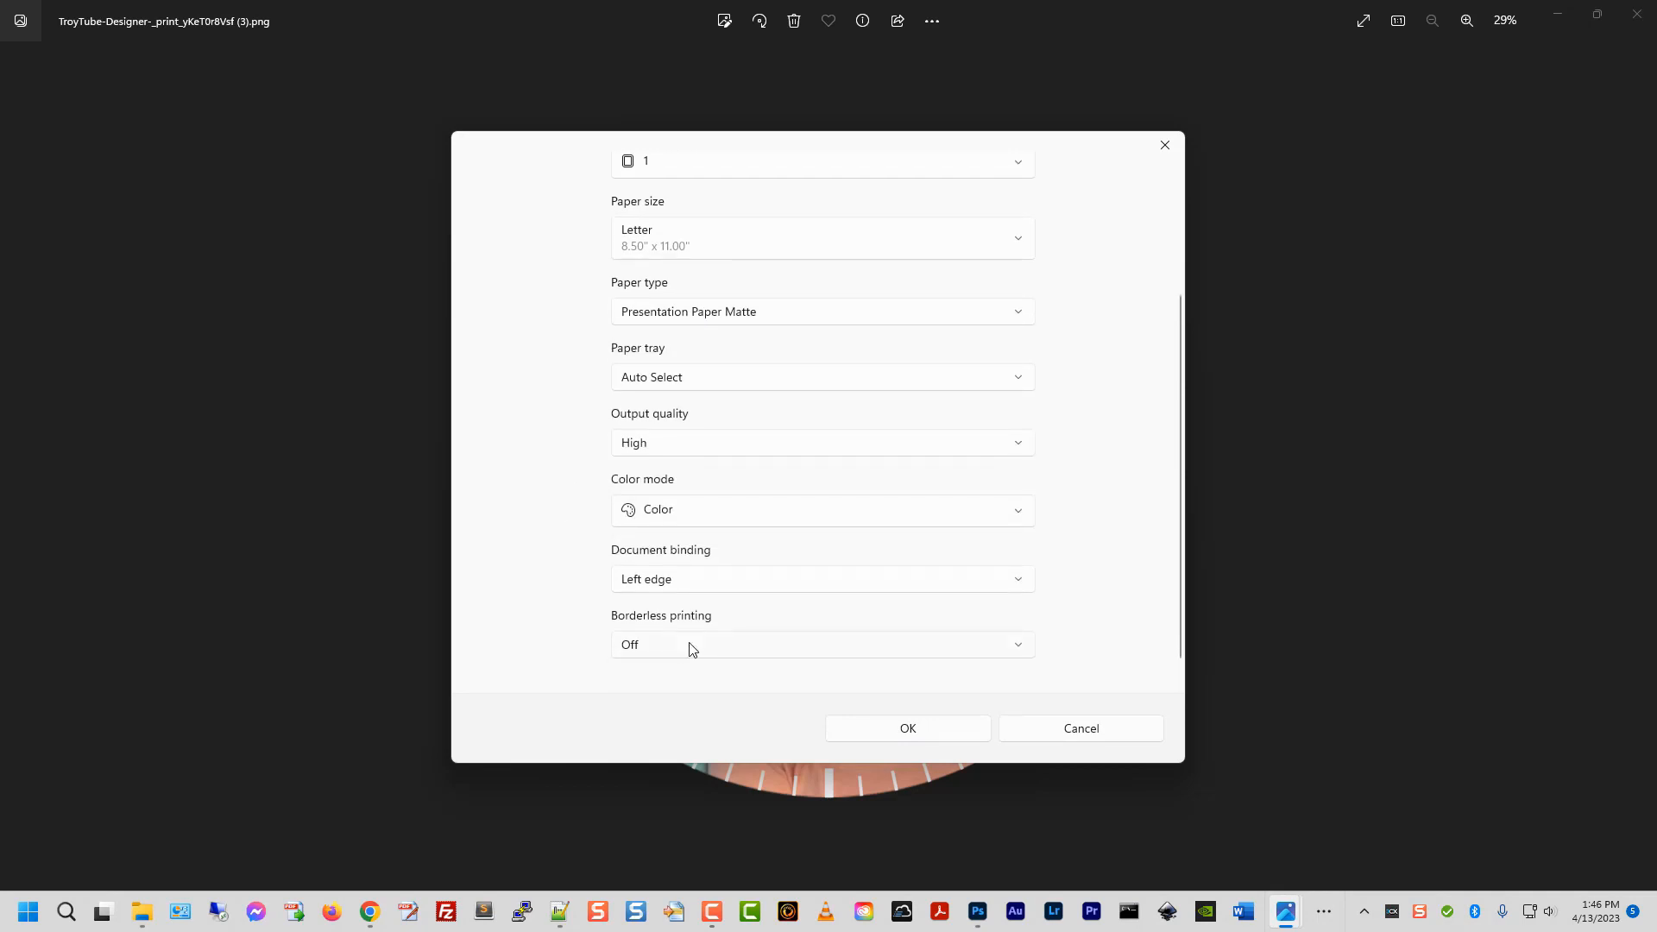
{"action": "left_click", "coordinate": [921, 729]}
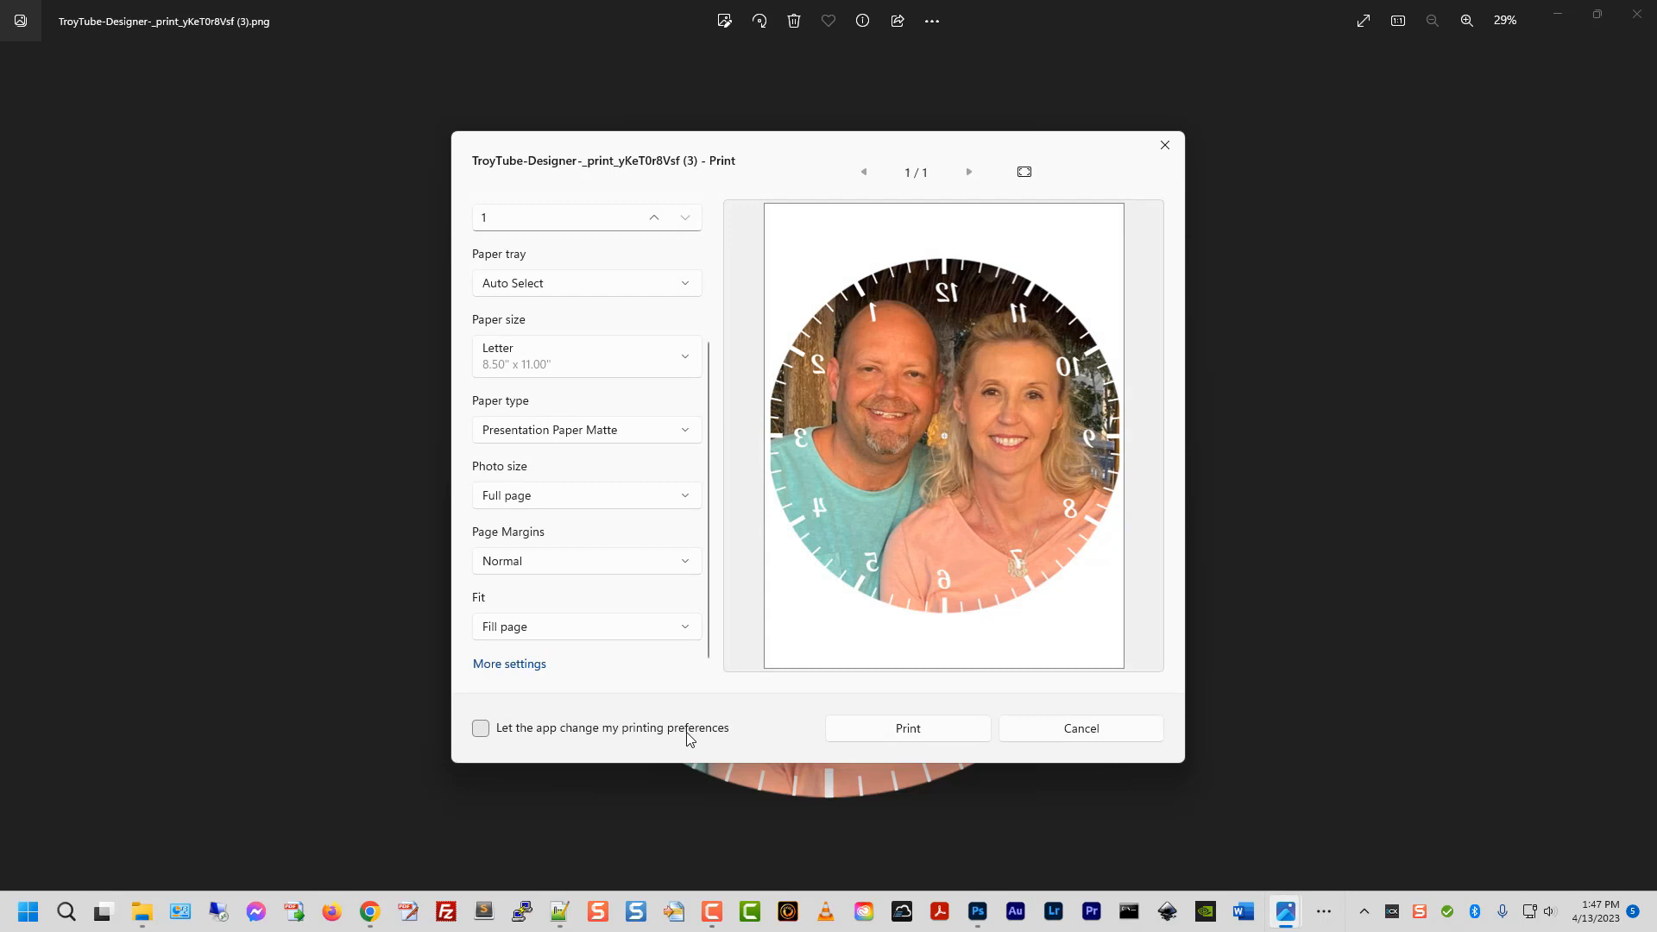
{"action": "left_click", "coordinate": [922, 740]}
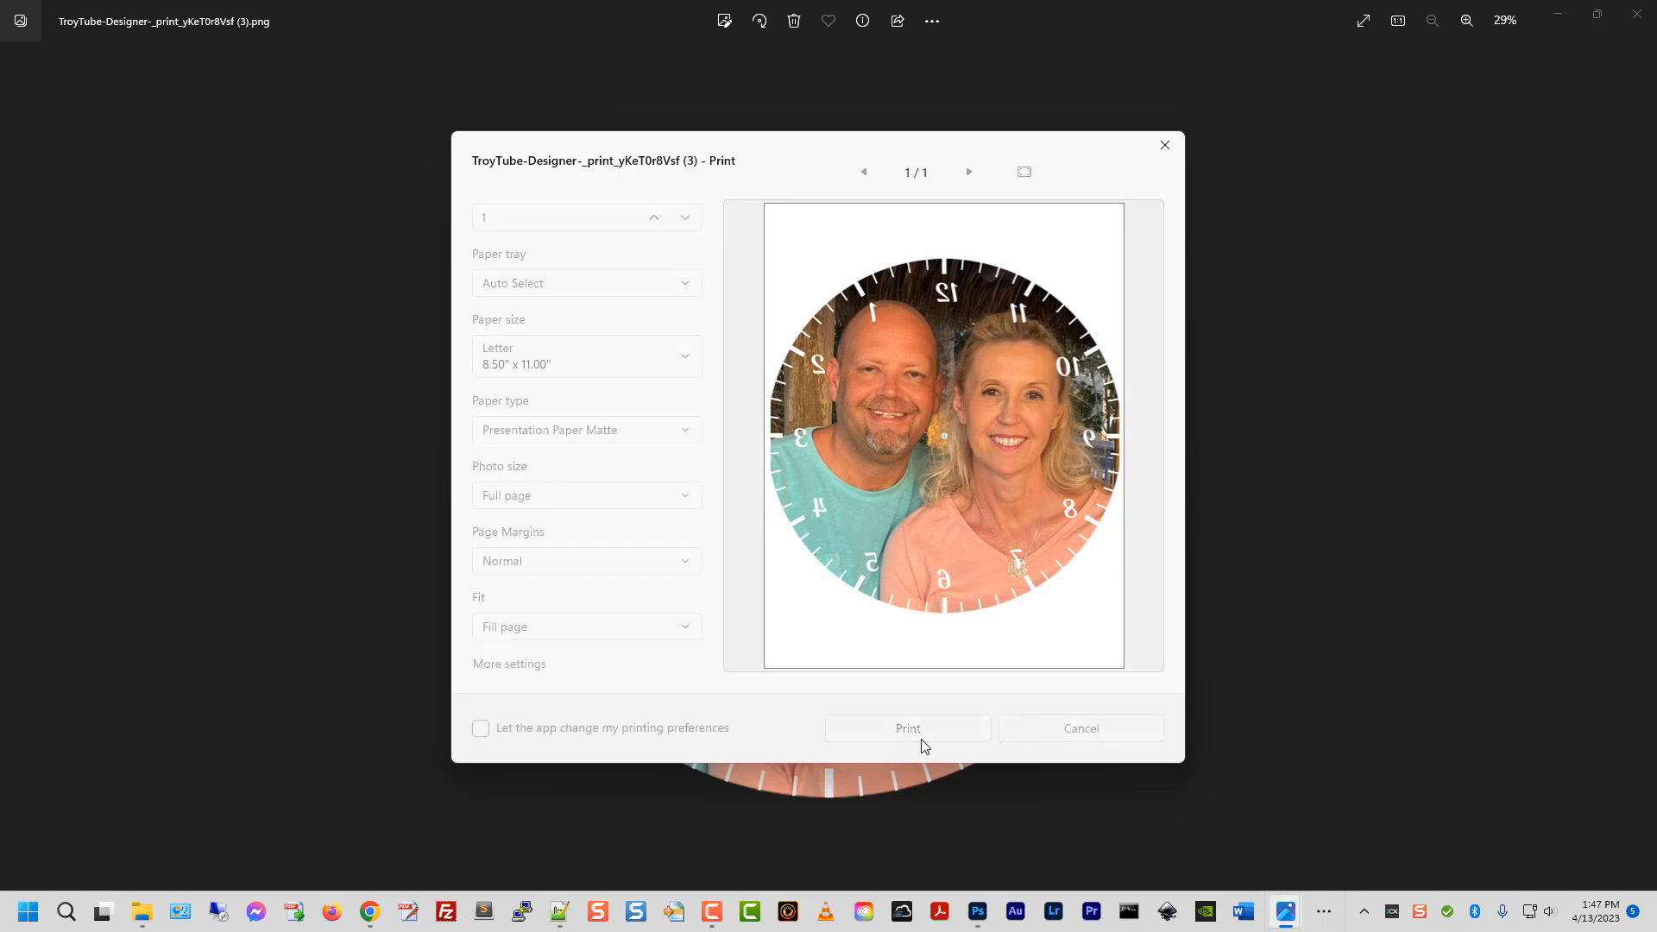